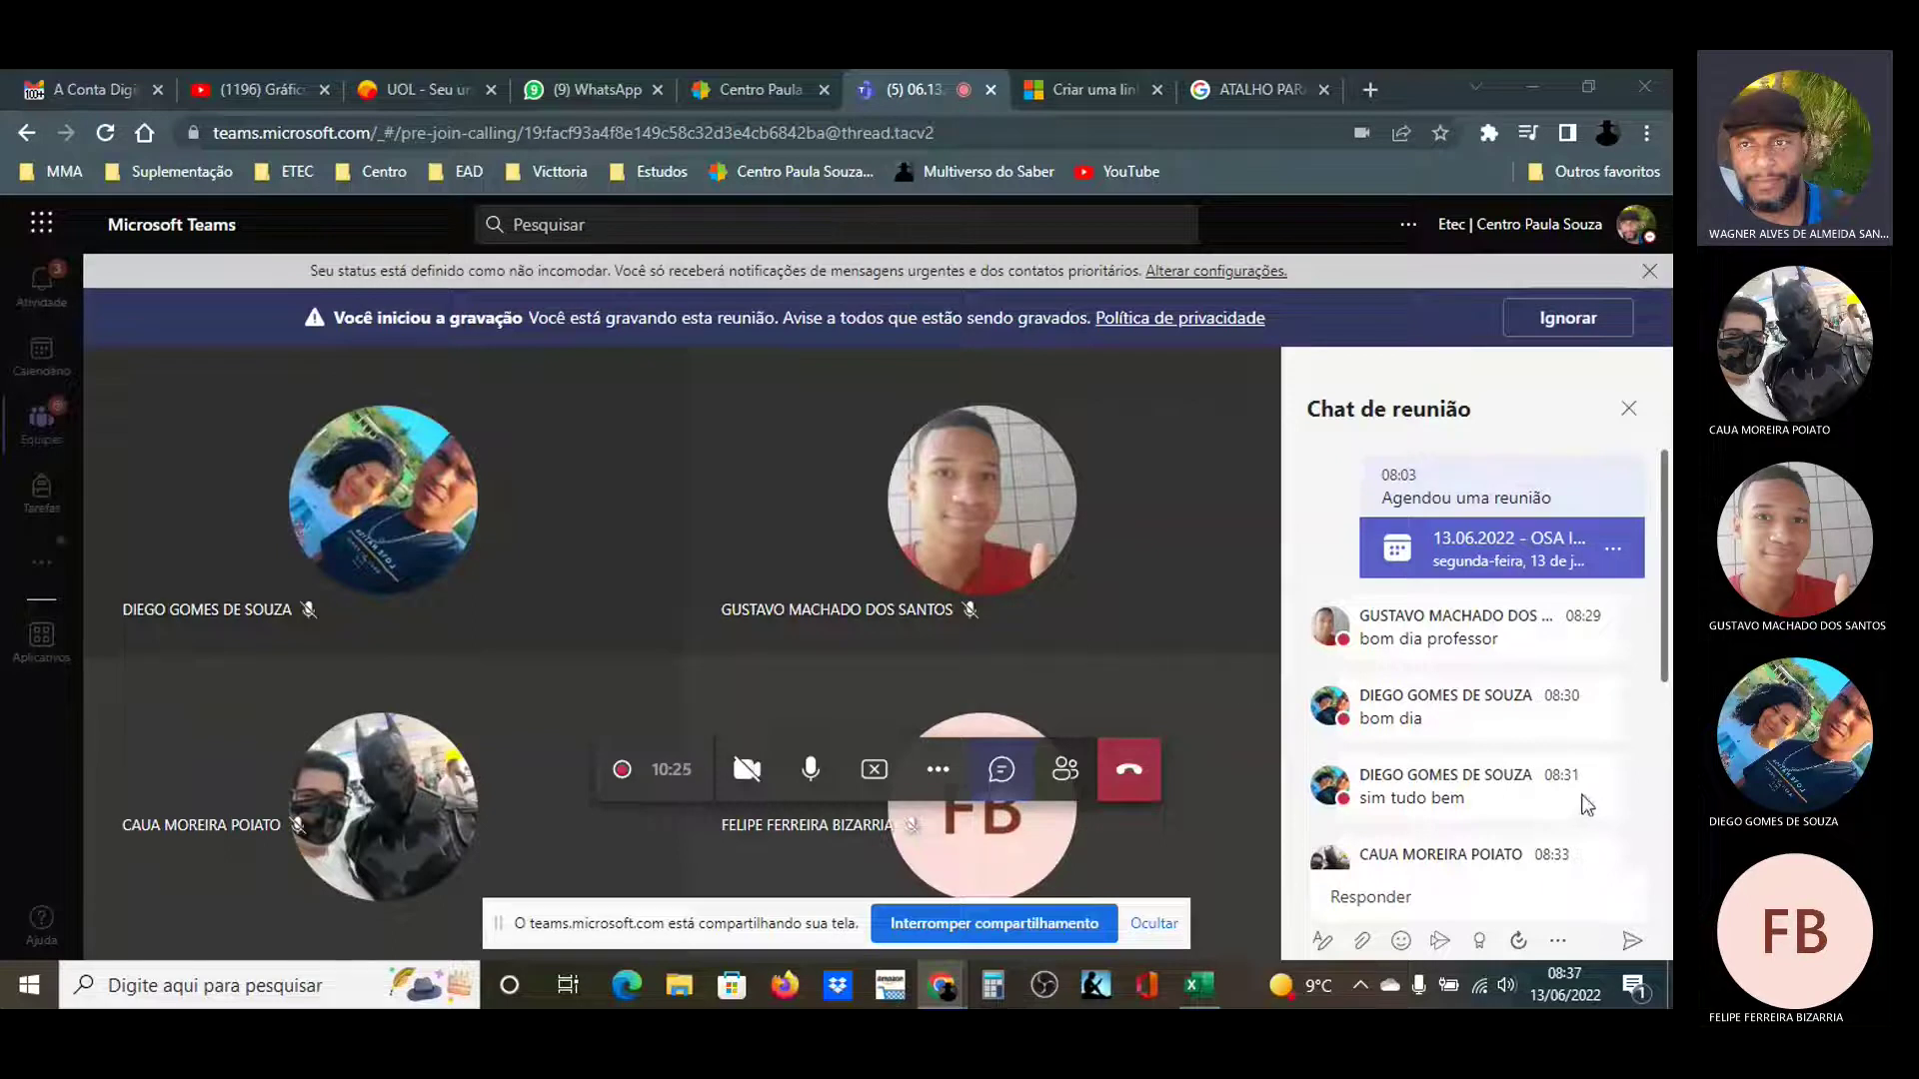
Read the latest replies in the meeting chat
mouse_move(1596, 741)
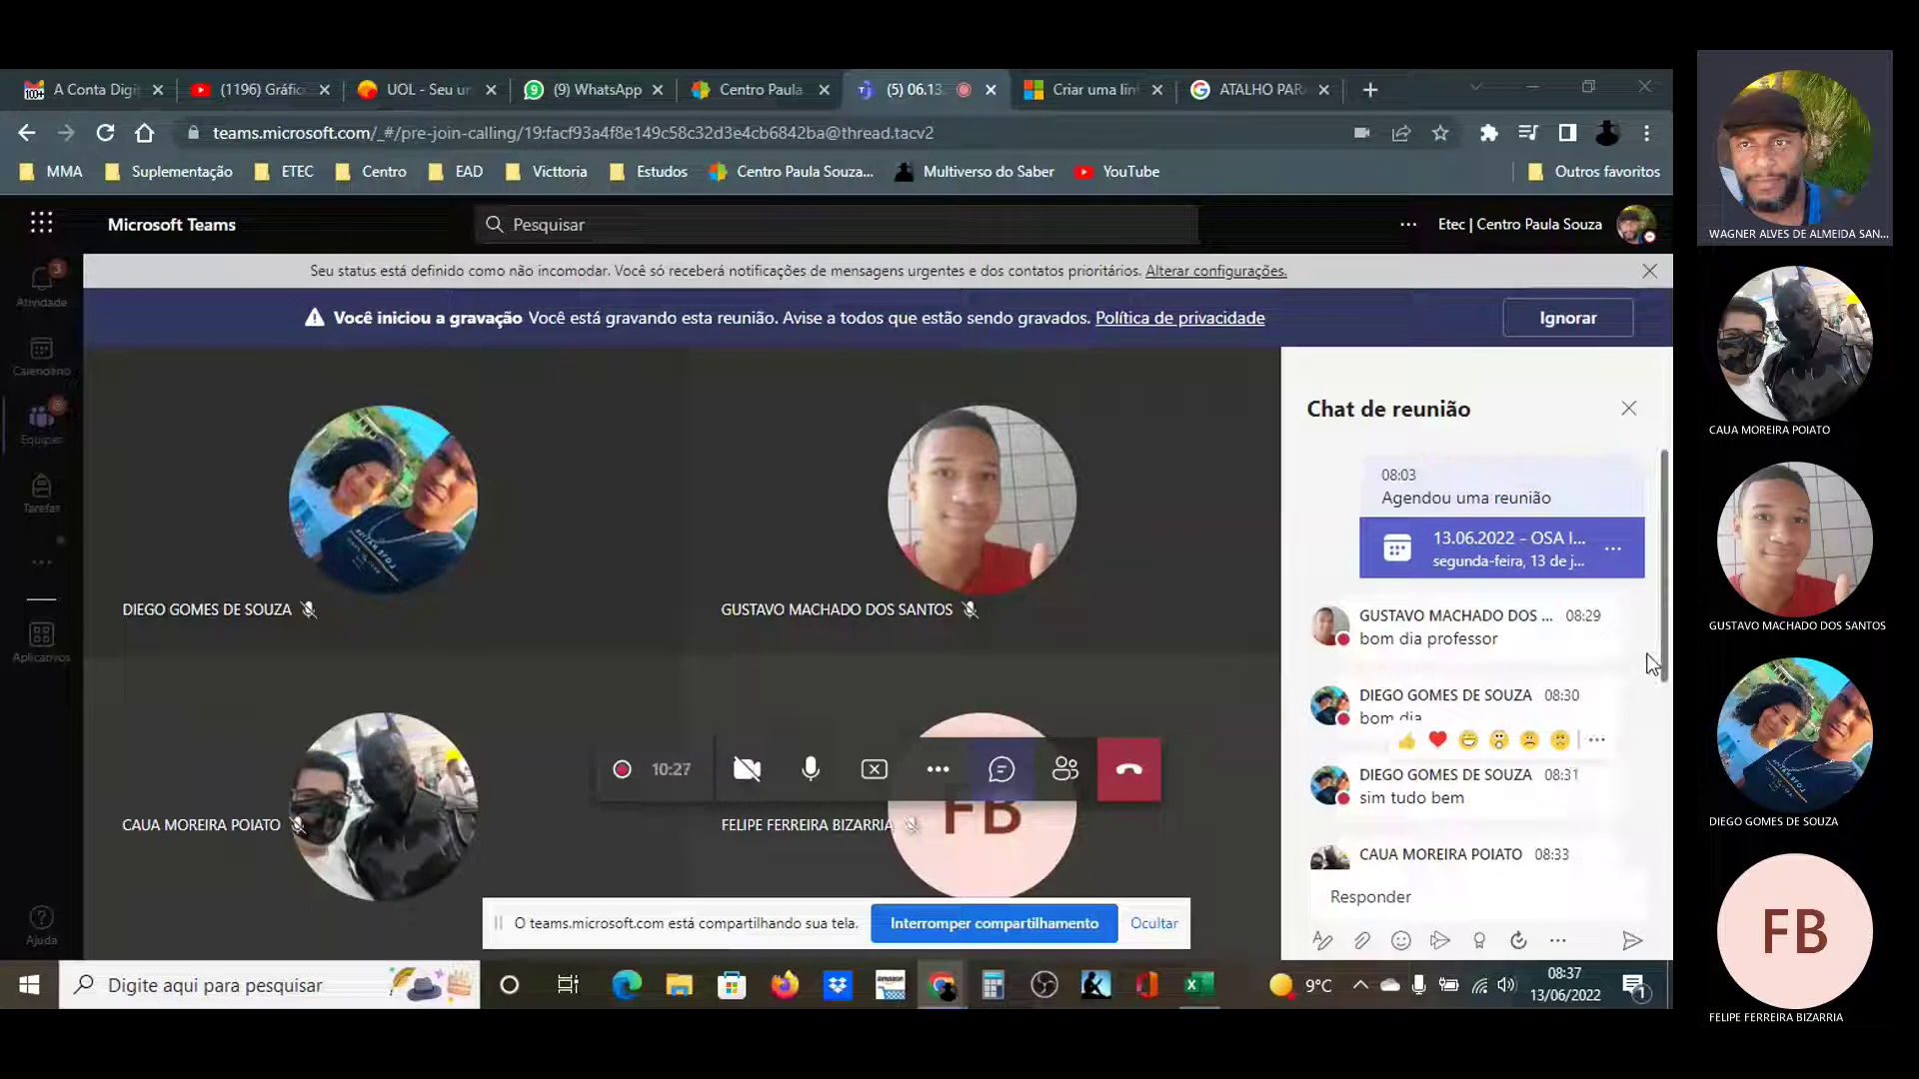
scroll(1649, 655, down, 3)
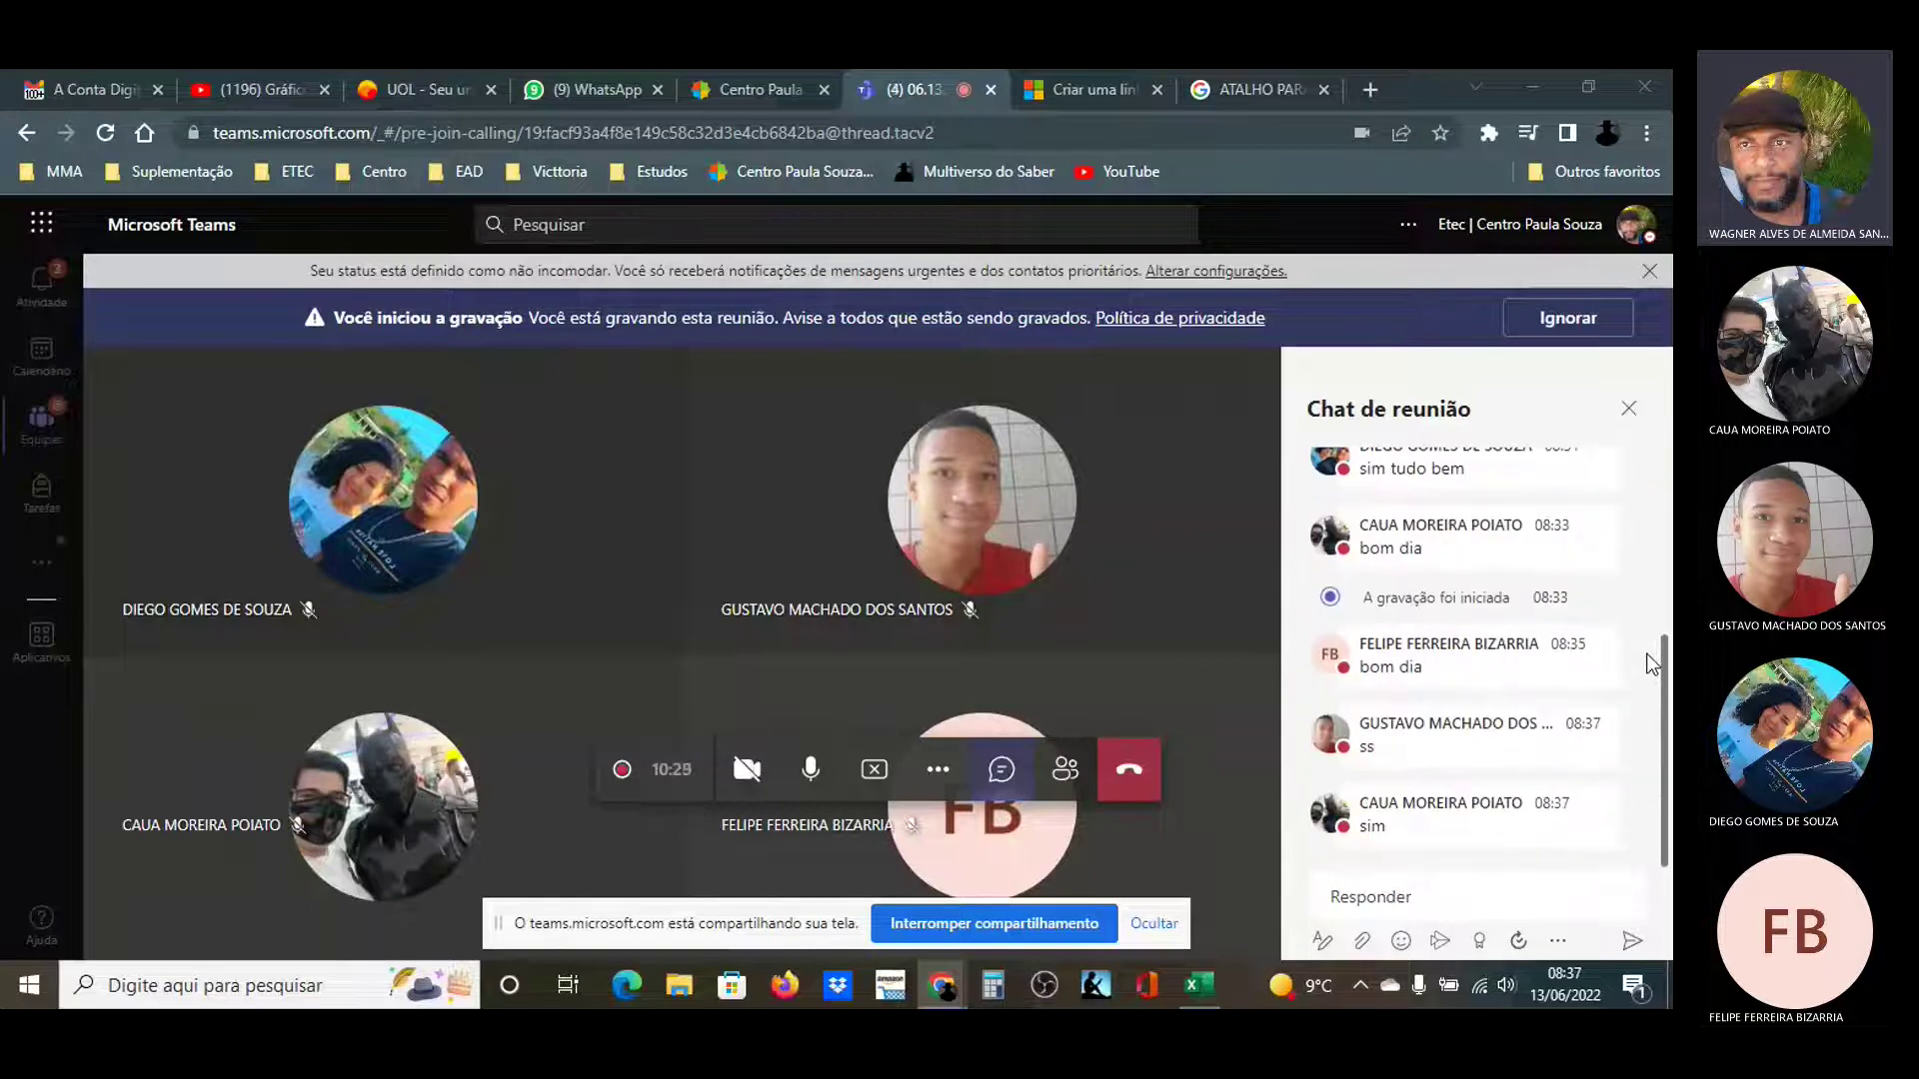
mouse_move(1427, 669)
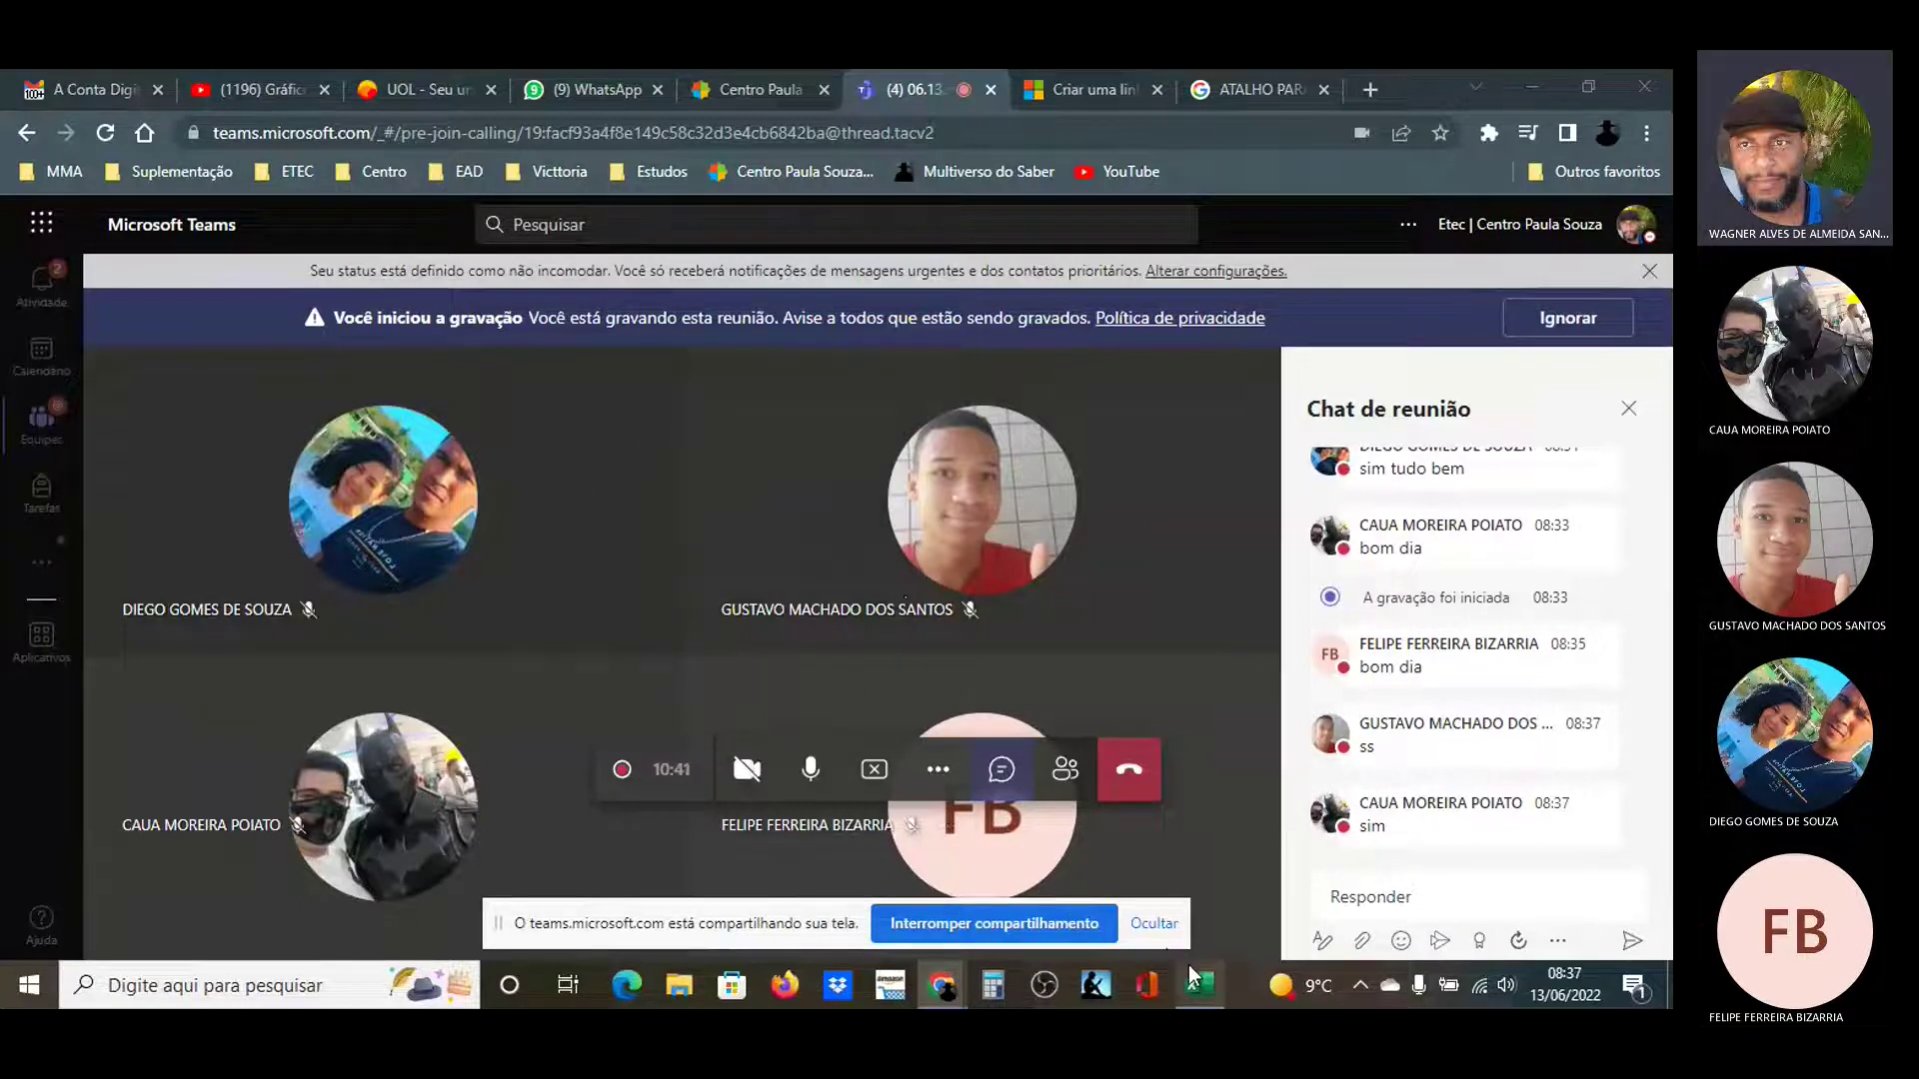
Switch to Excel and open the recent workbook PLANILHA EMPRÉSTIMOS.xlsx
key(alt+Tab)
key(alt+Tab)
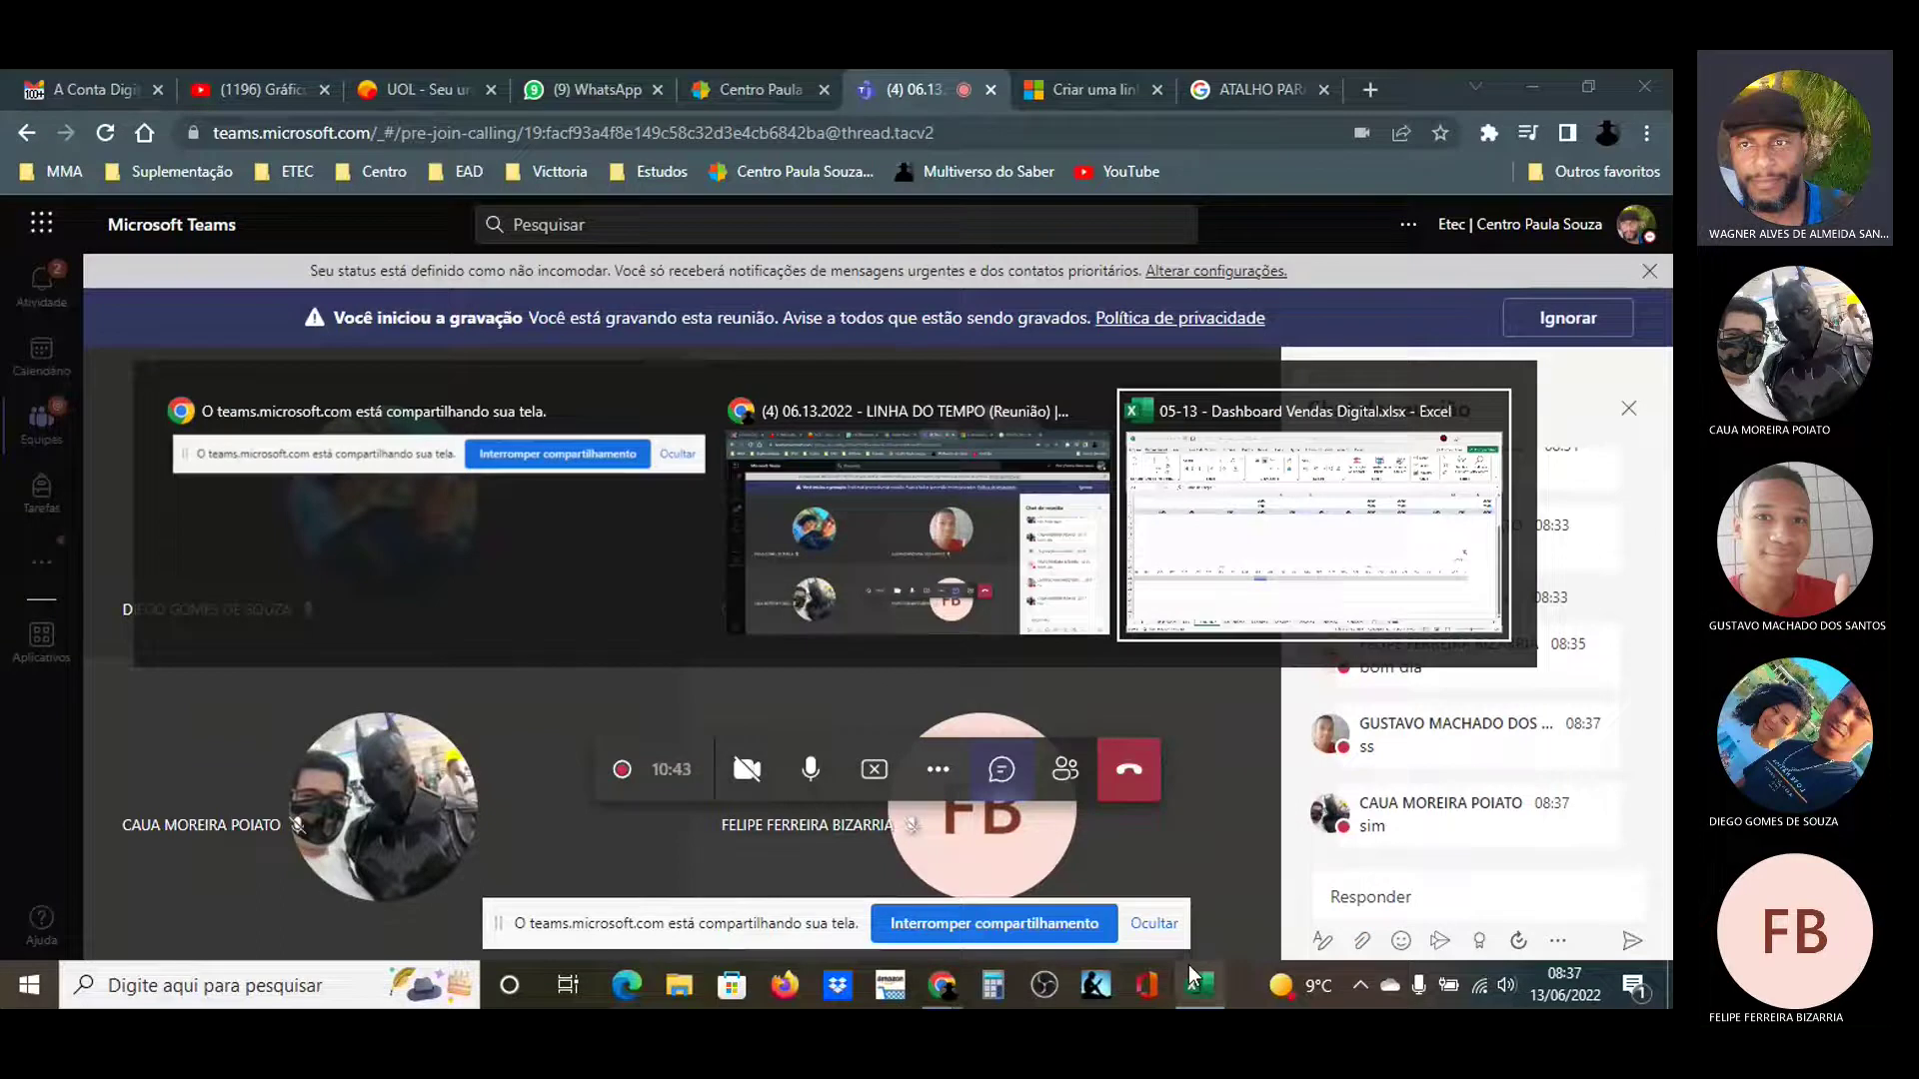
mouse_move(1189, 964)
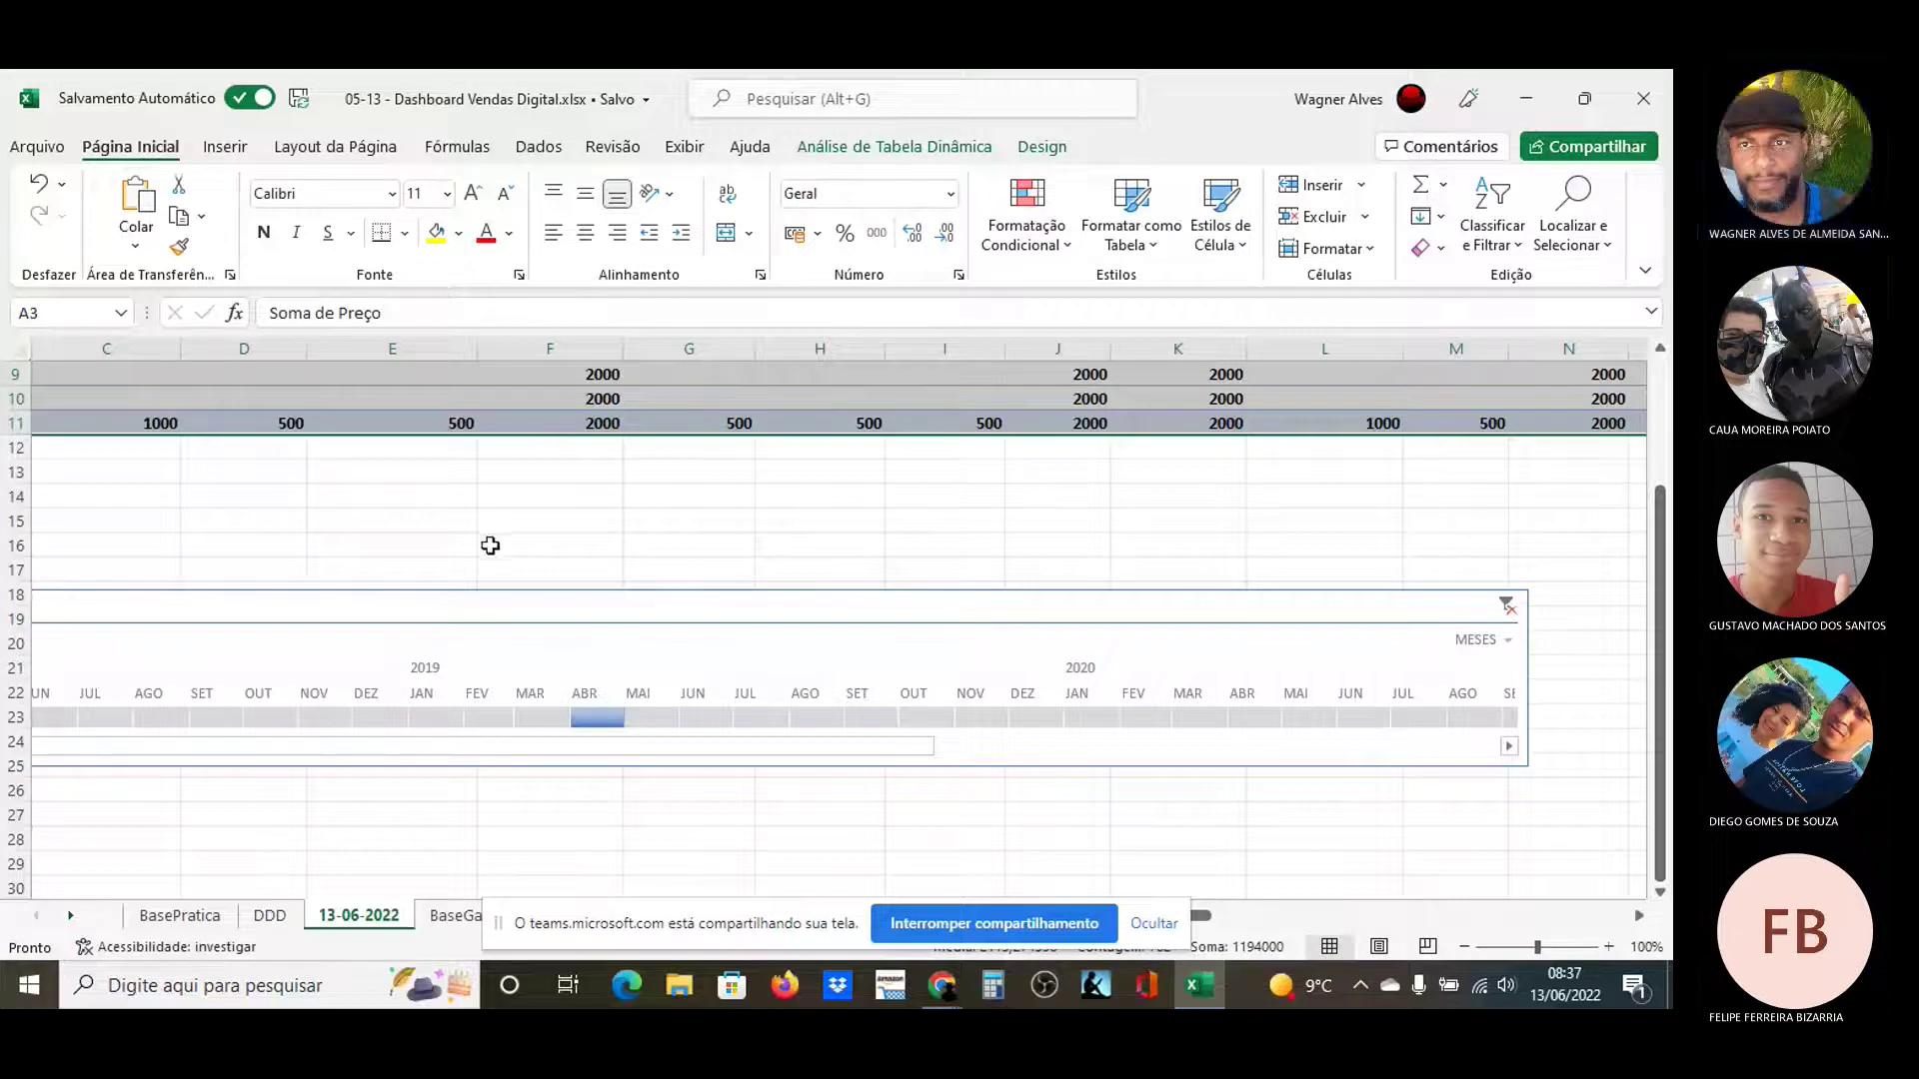
click(40, 146)
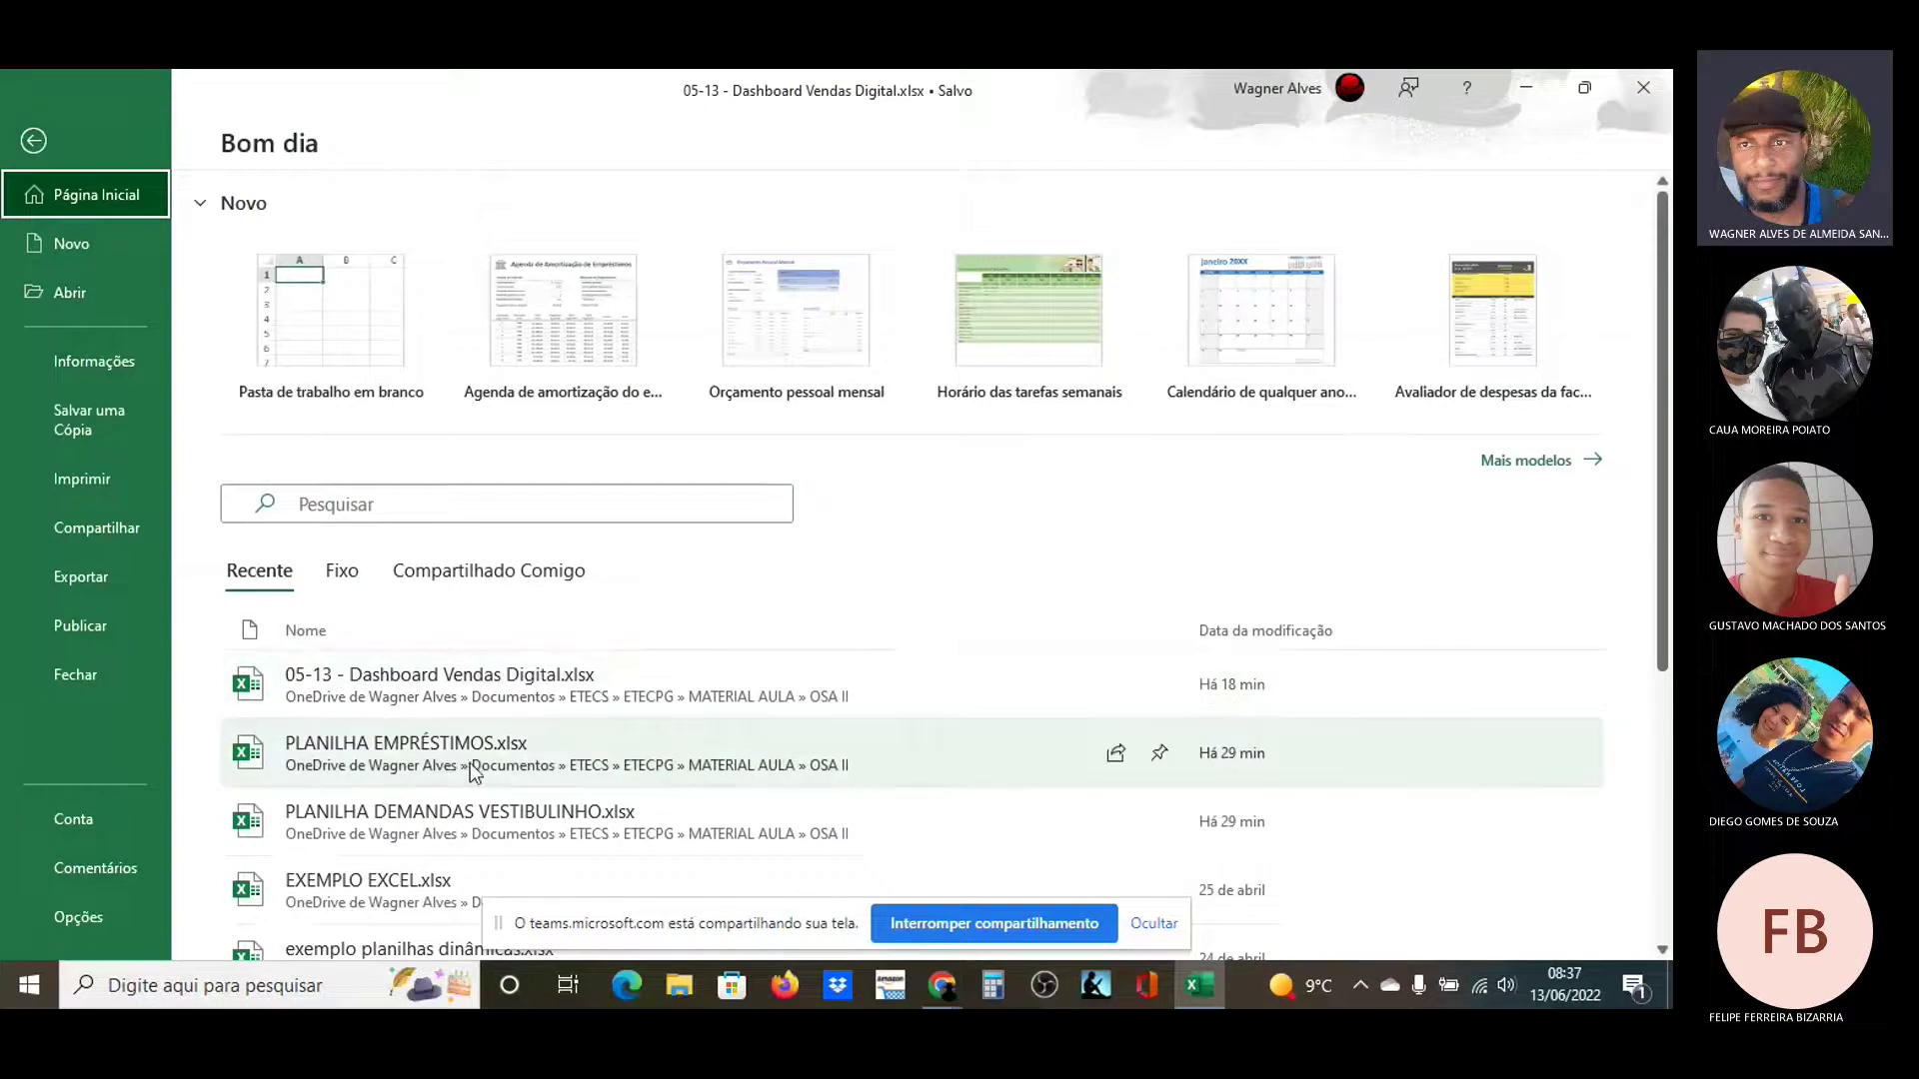
click(504, 764)
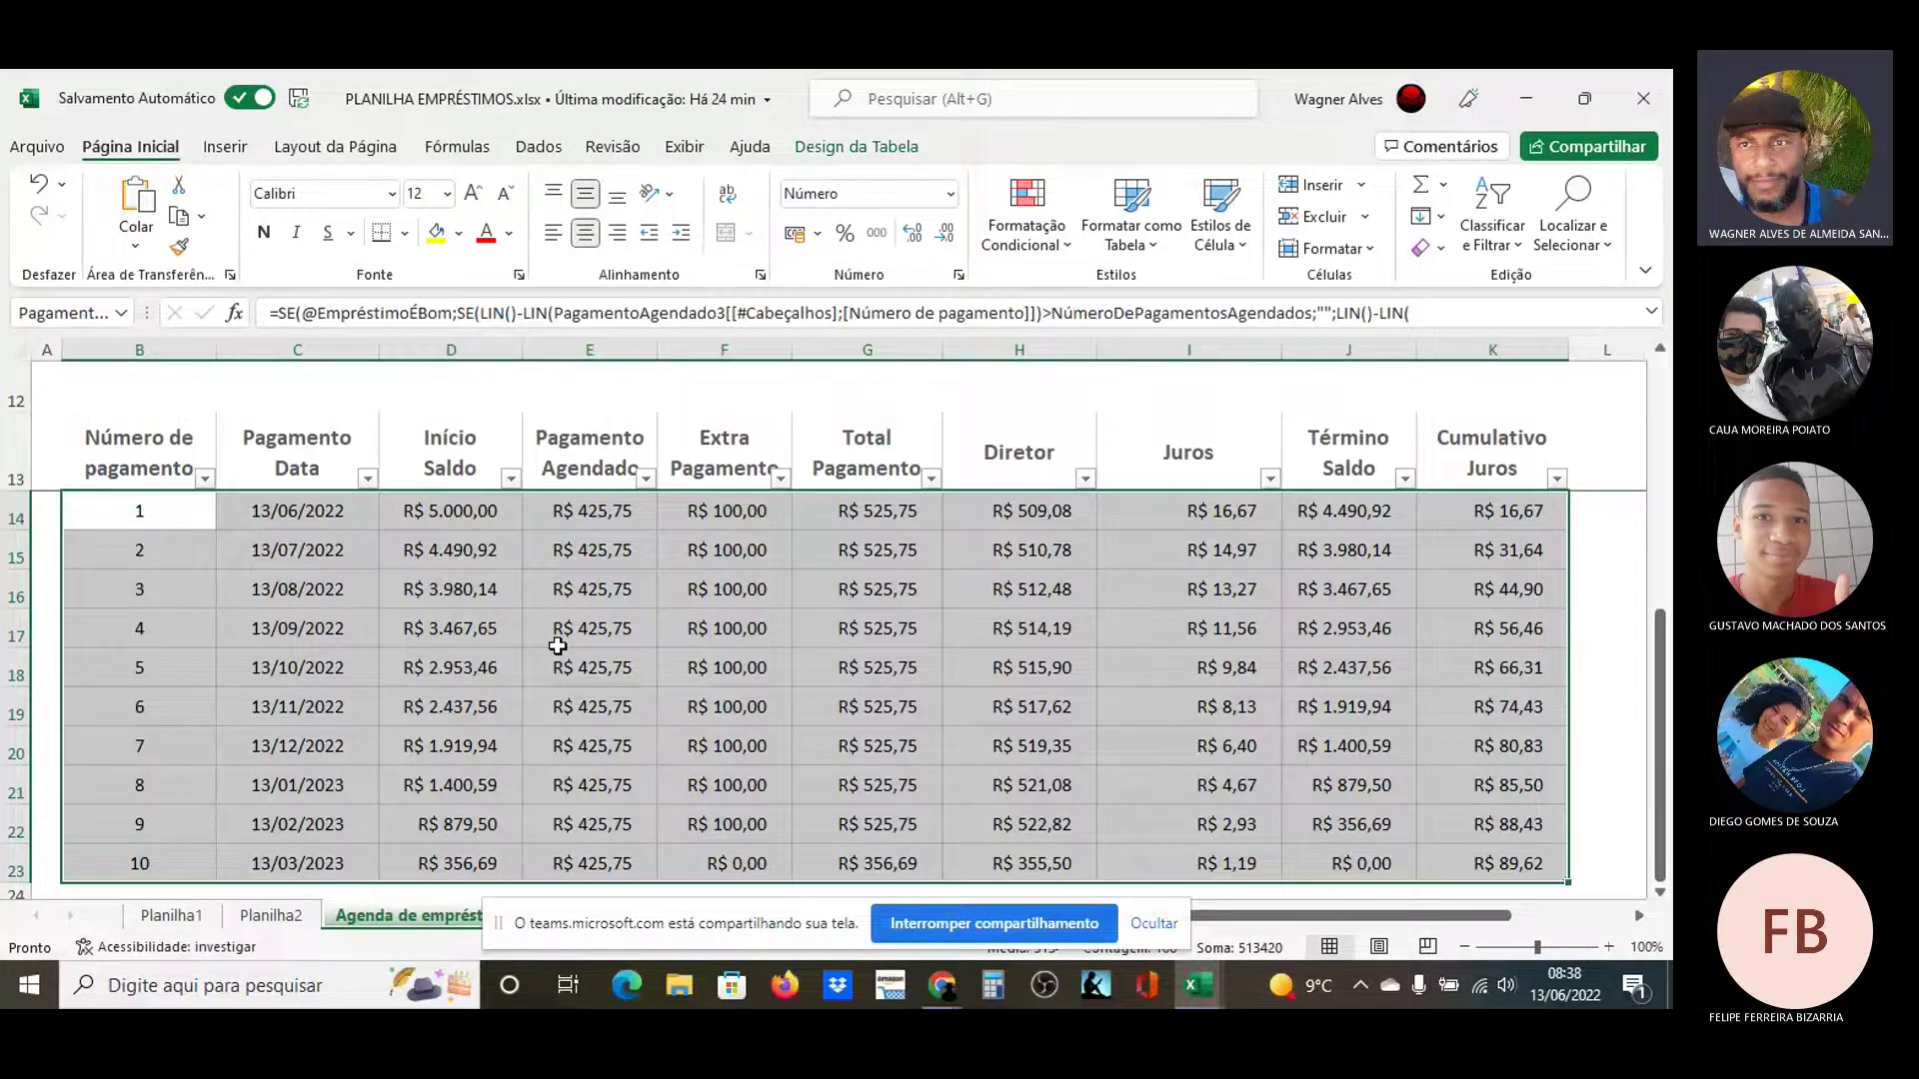
Examine the loan inputs, the loan summary and the payment schedule on the loan amortization sheet
scroll(558, 645, up, 4)
scroll(558, 646, down, 3)
scroll(558, 645, up, 2)
scroll(558, 646, up, 1)
scroll(558, 645, right, 1)
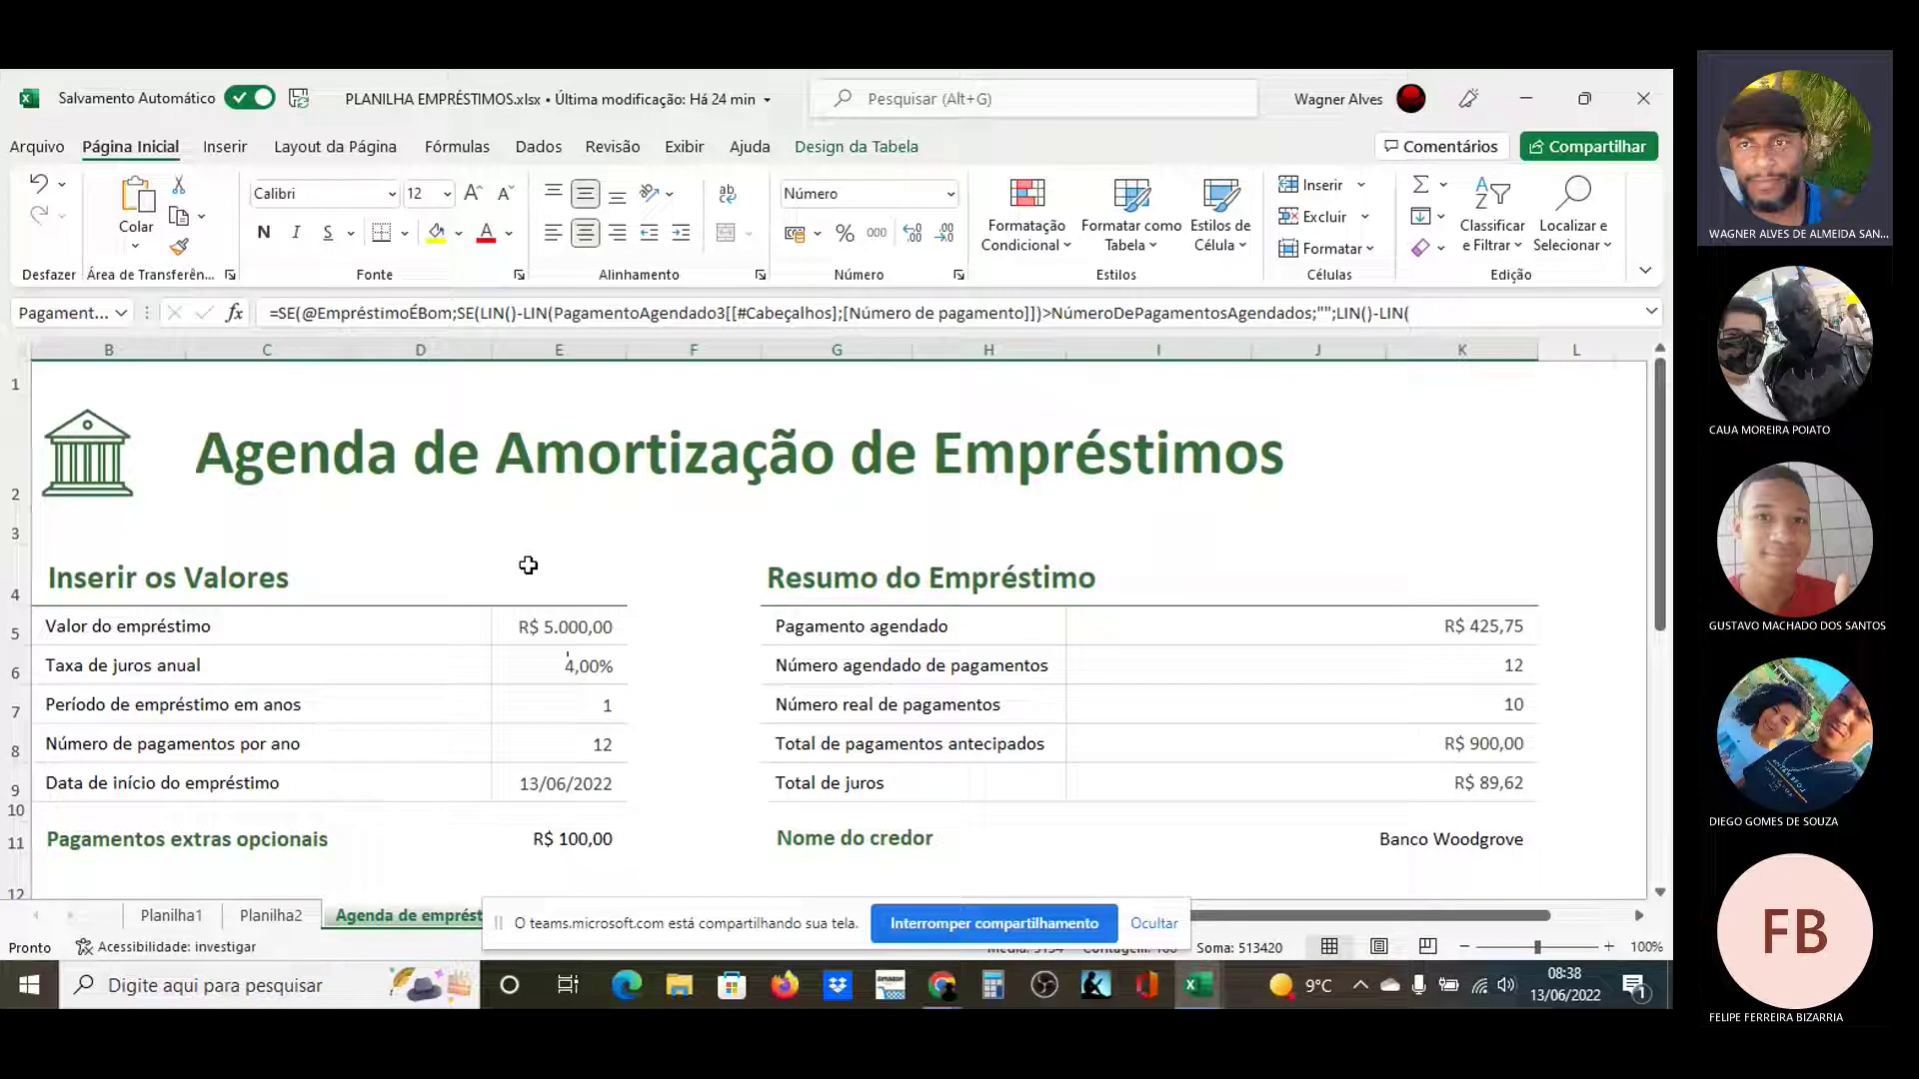
scroll(528, 566, down, 3)
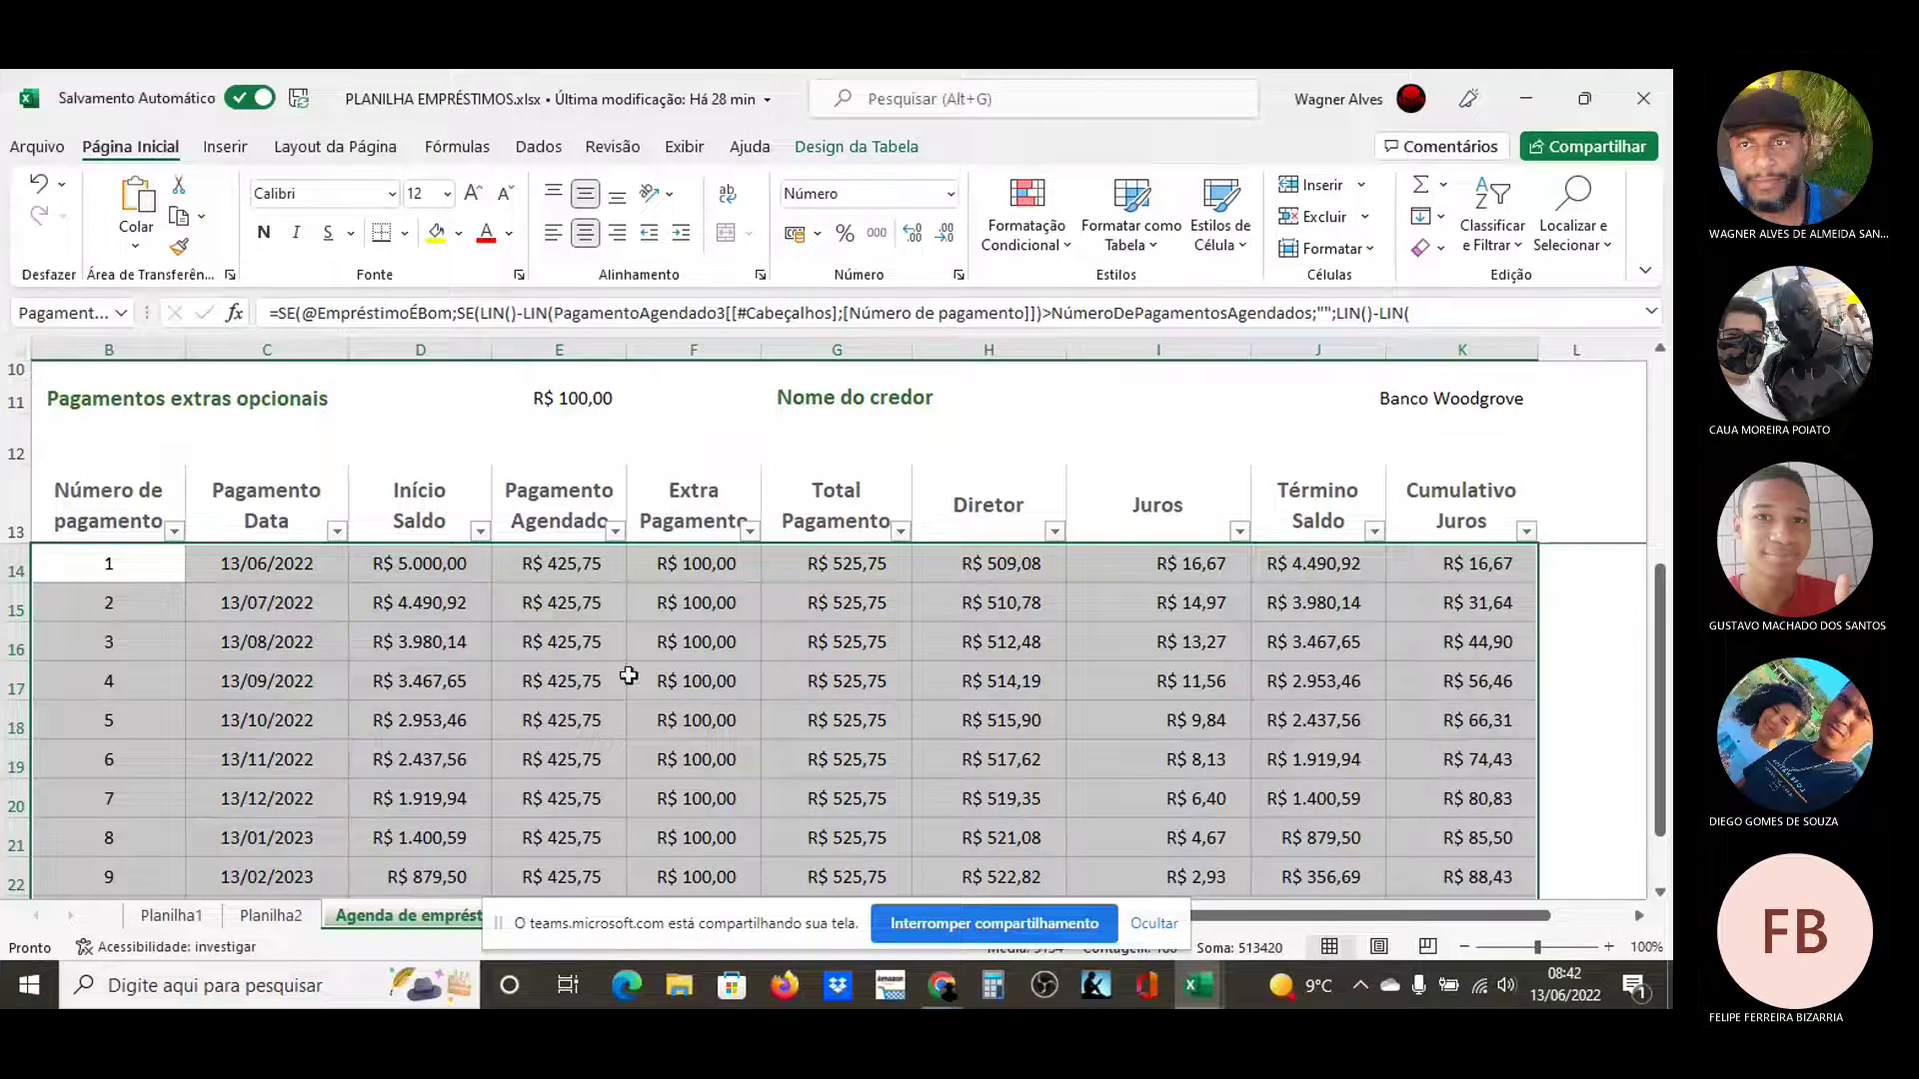
click(942, 624)
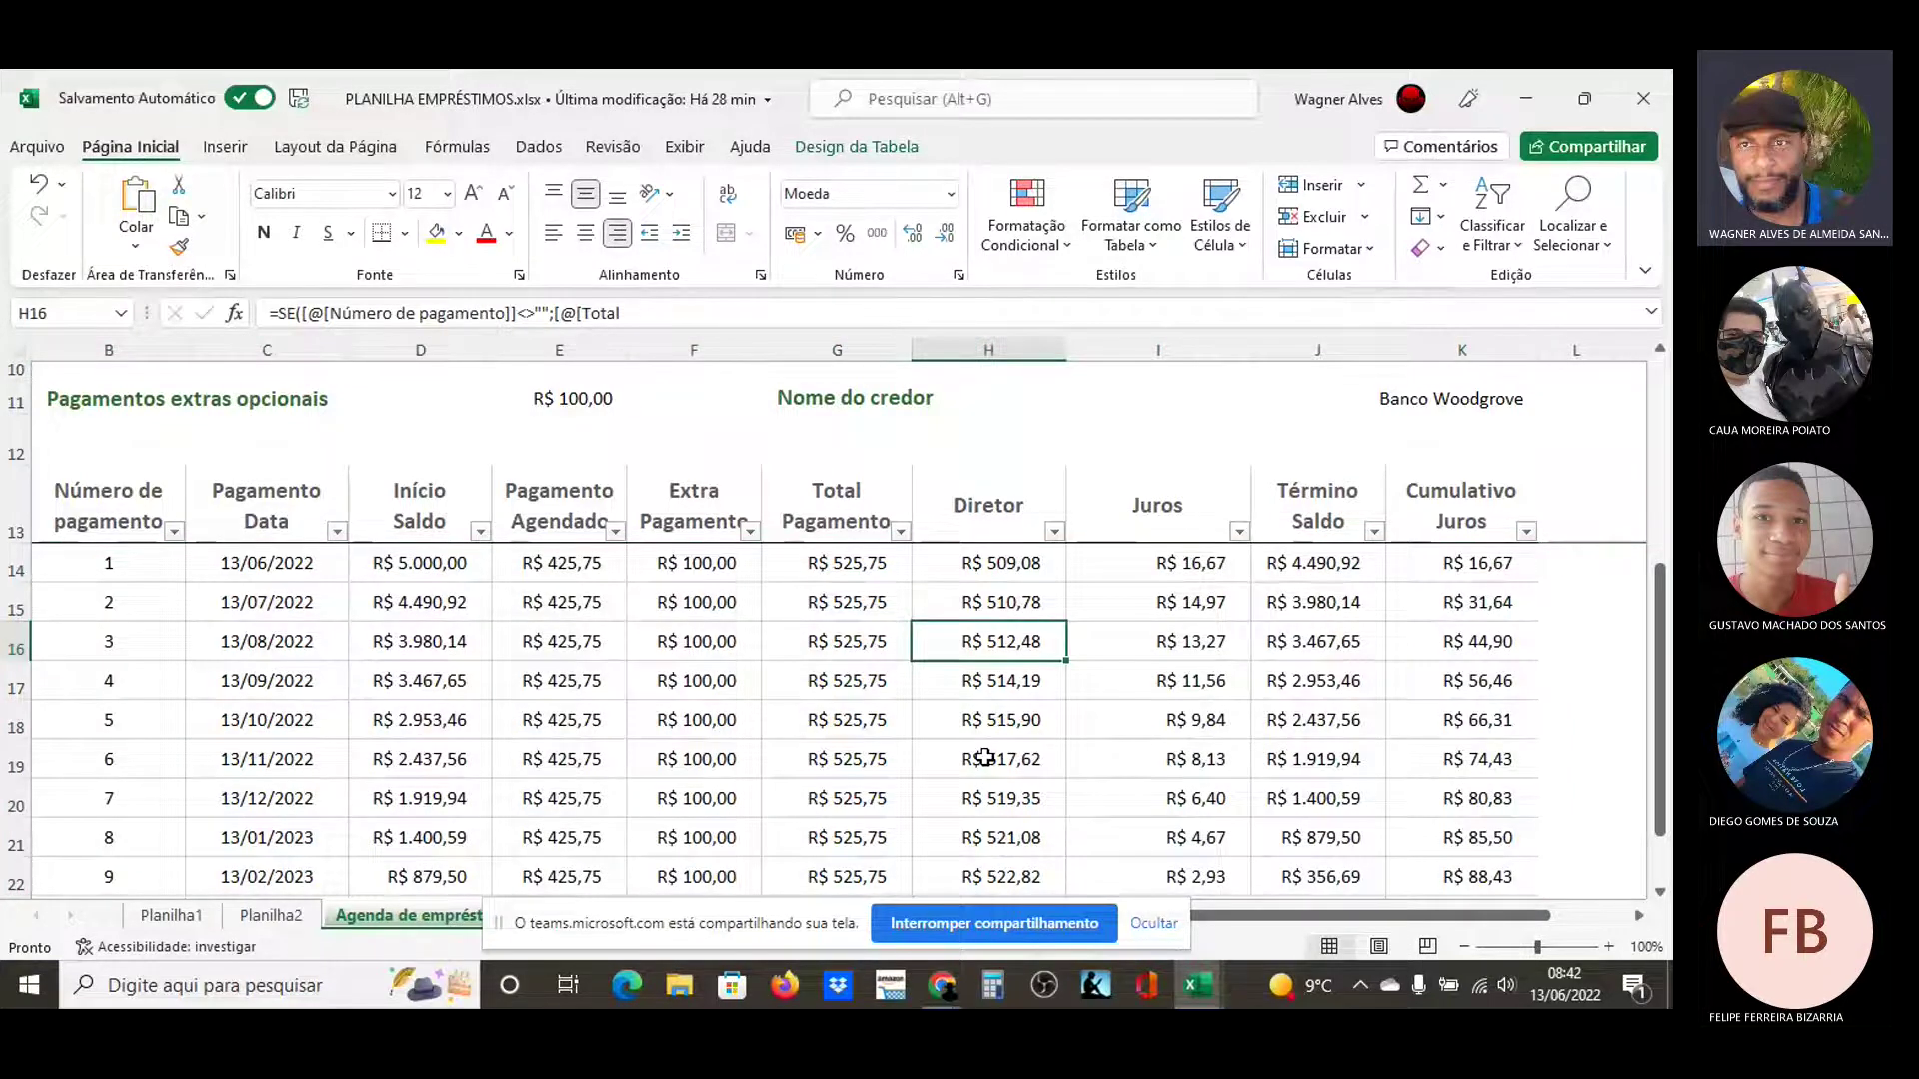
scroll(984, 758, up, 4)
scroll(984, 757, down, 4)
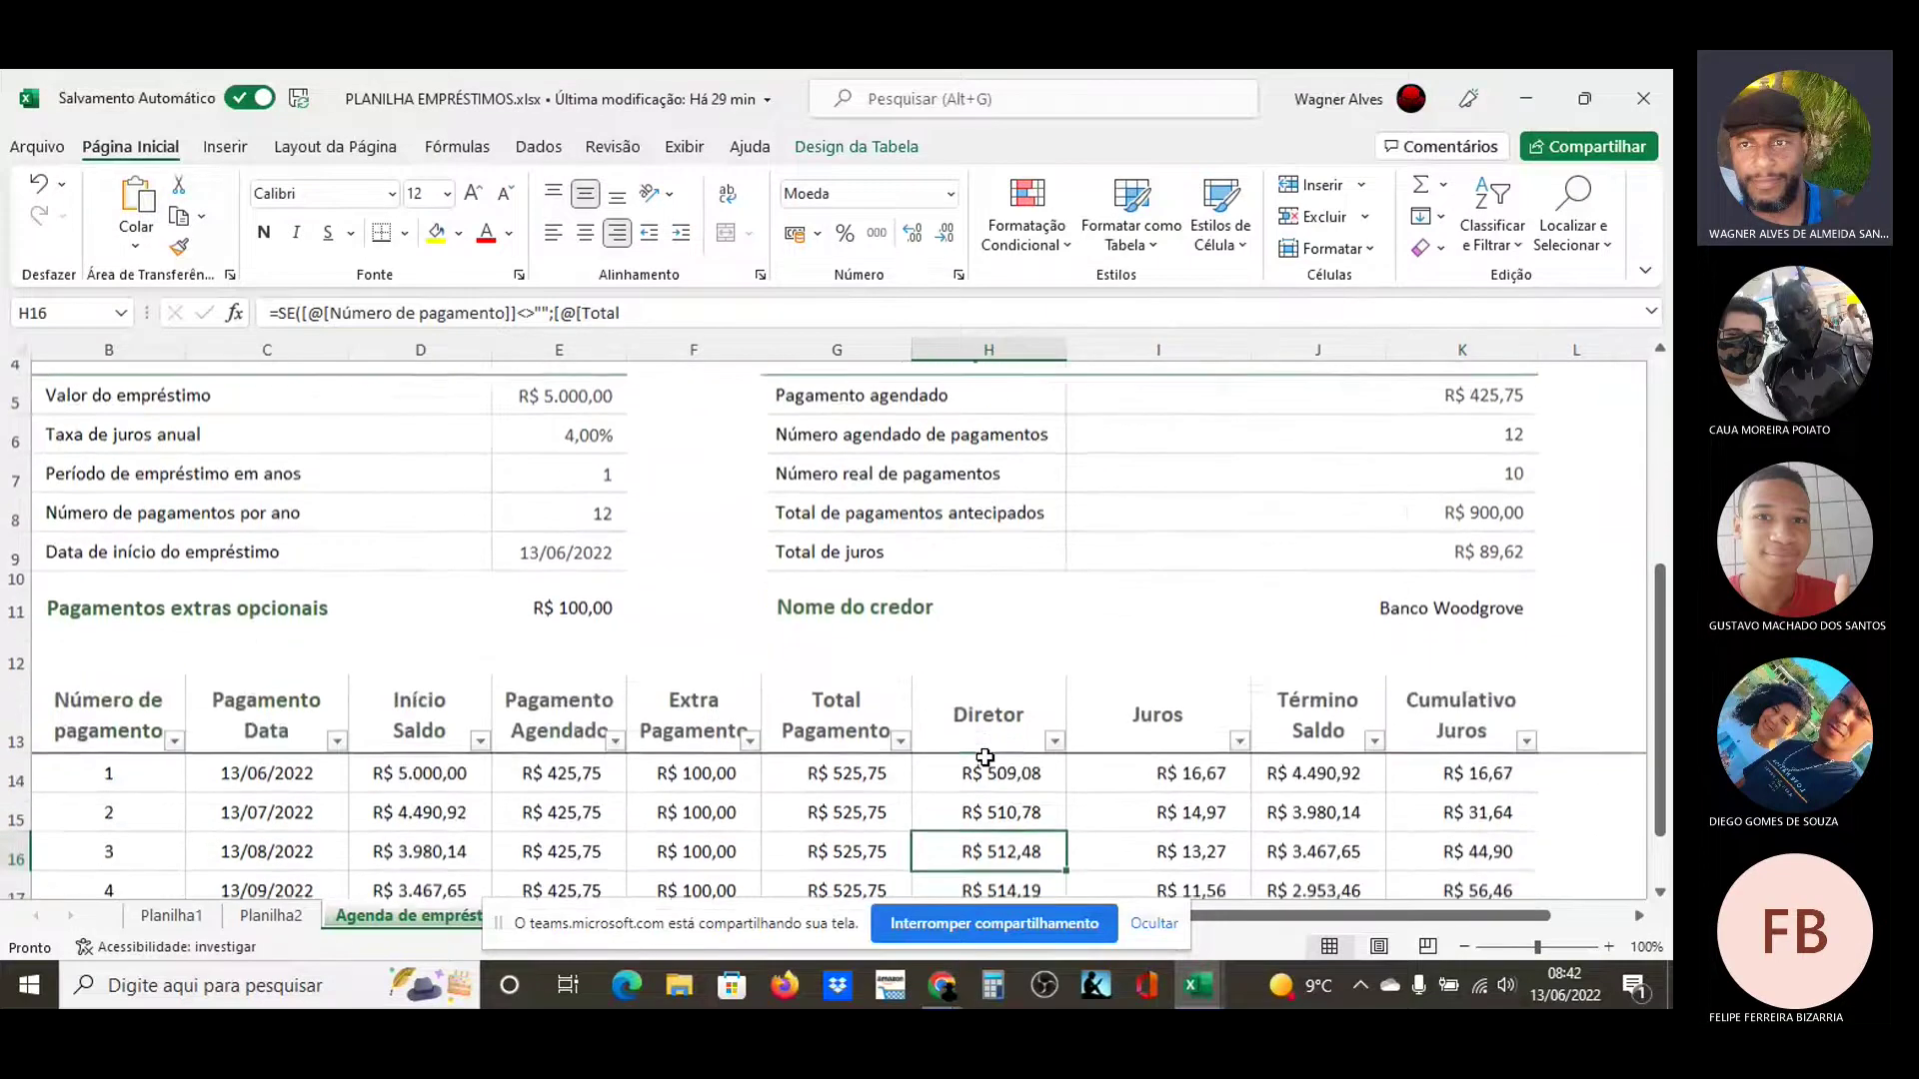
scroll(984, 757, down, 1)
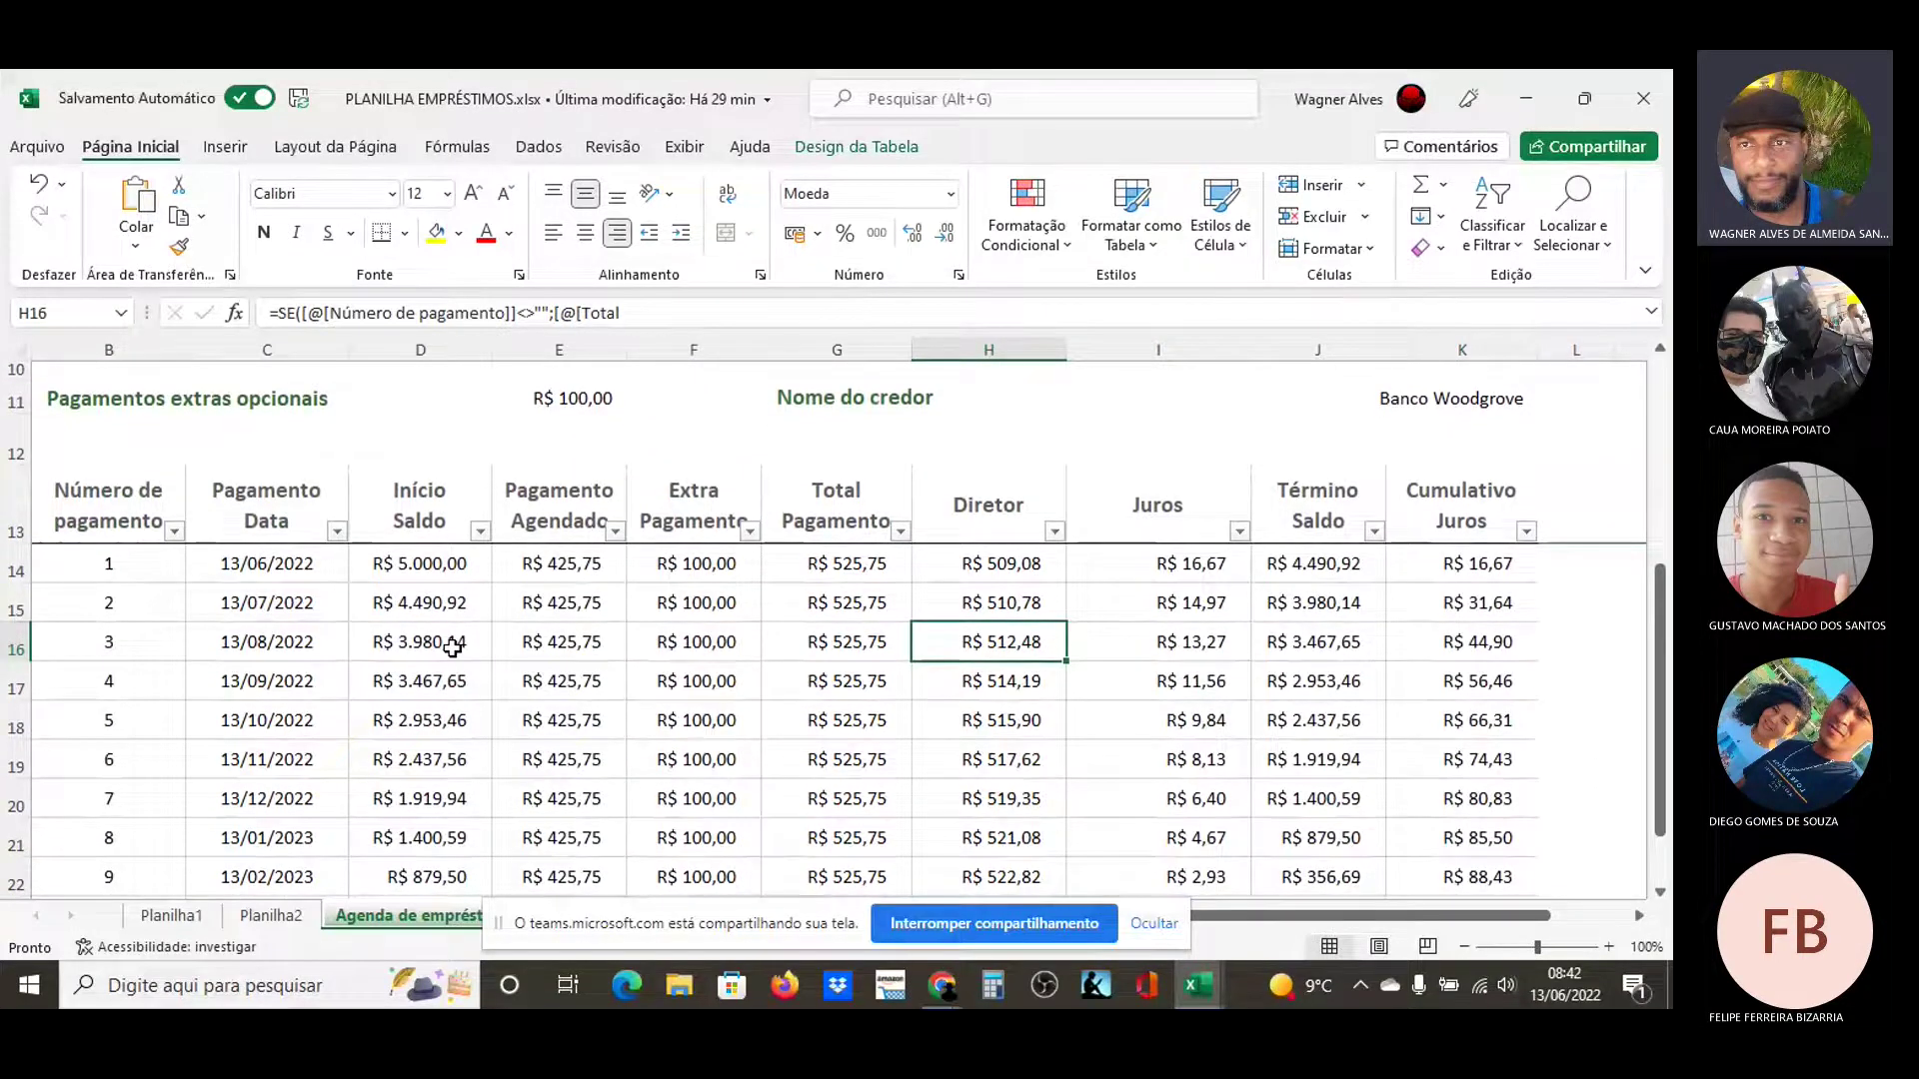
scroll(453, 648, up, 2)
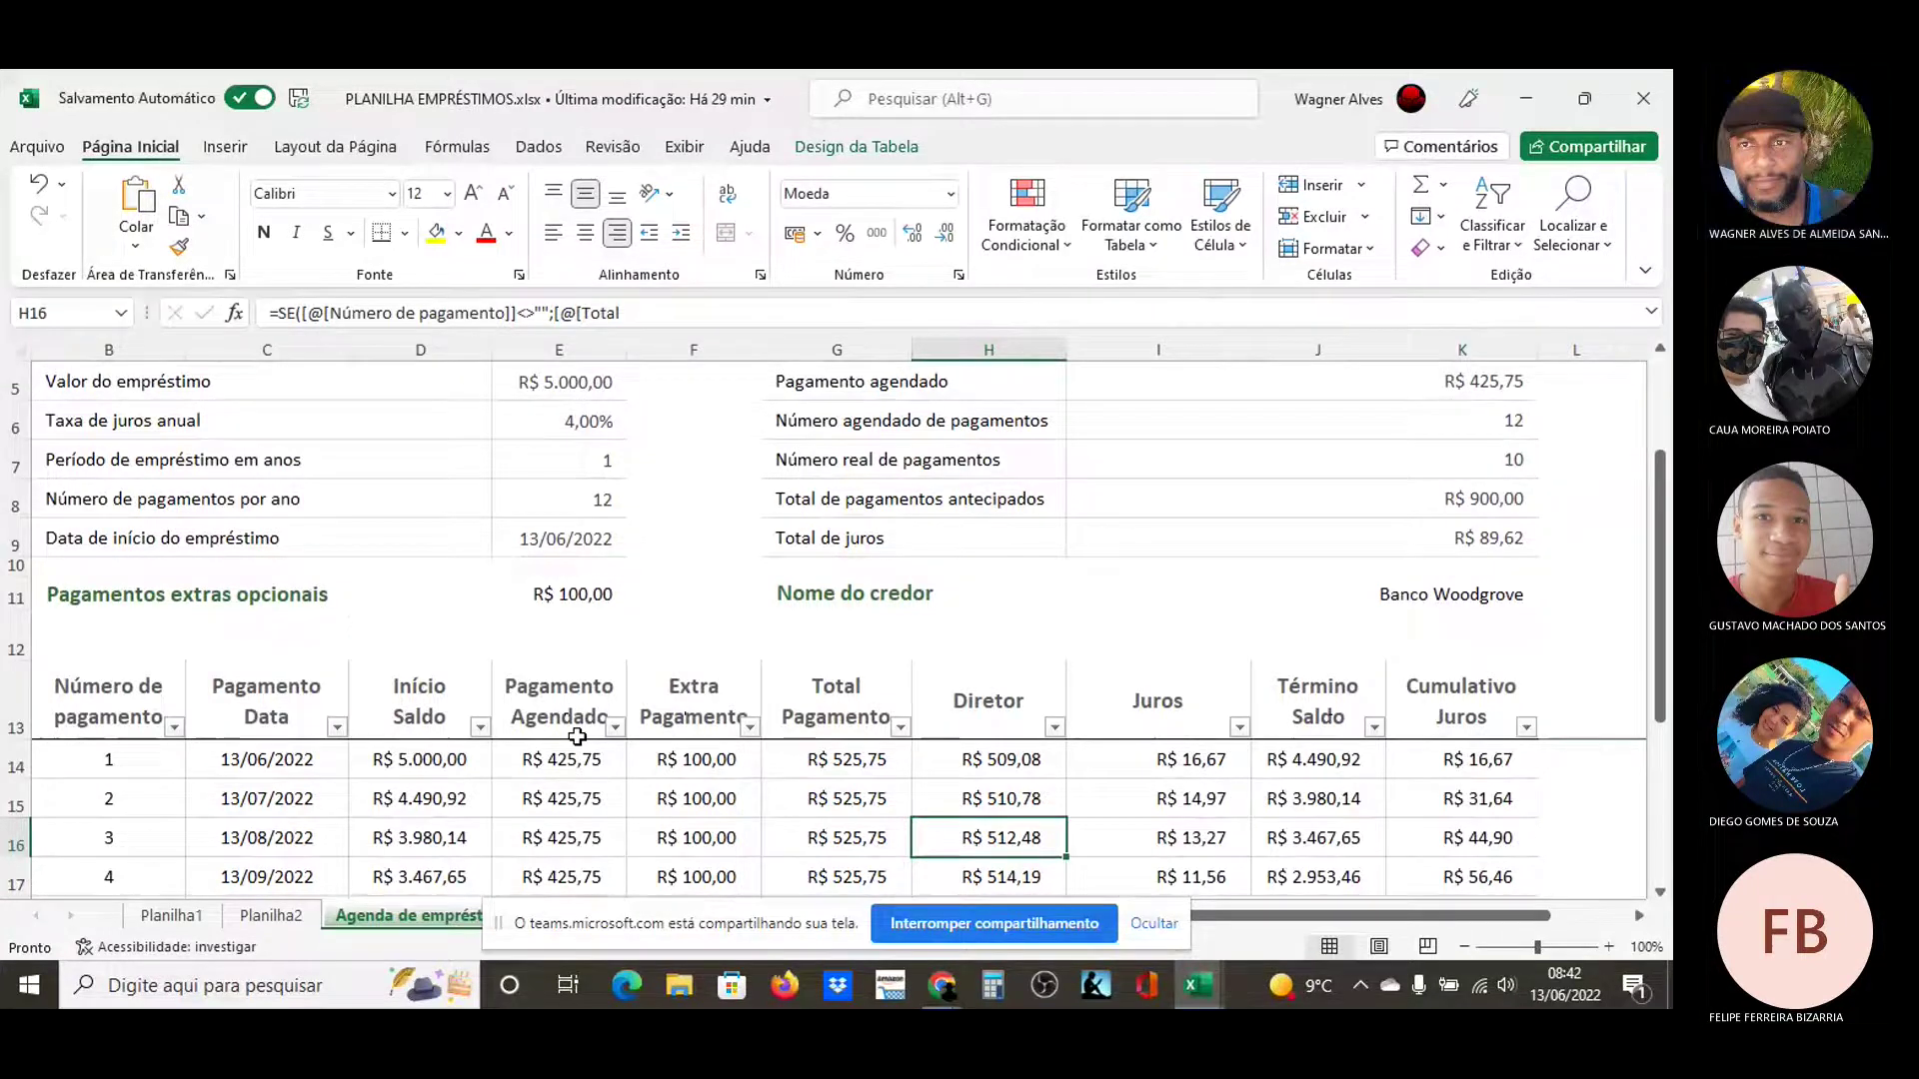
scroll(578, 736, down, 2)
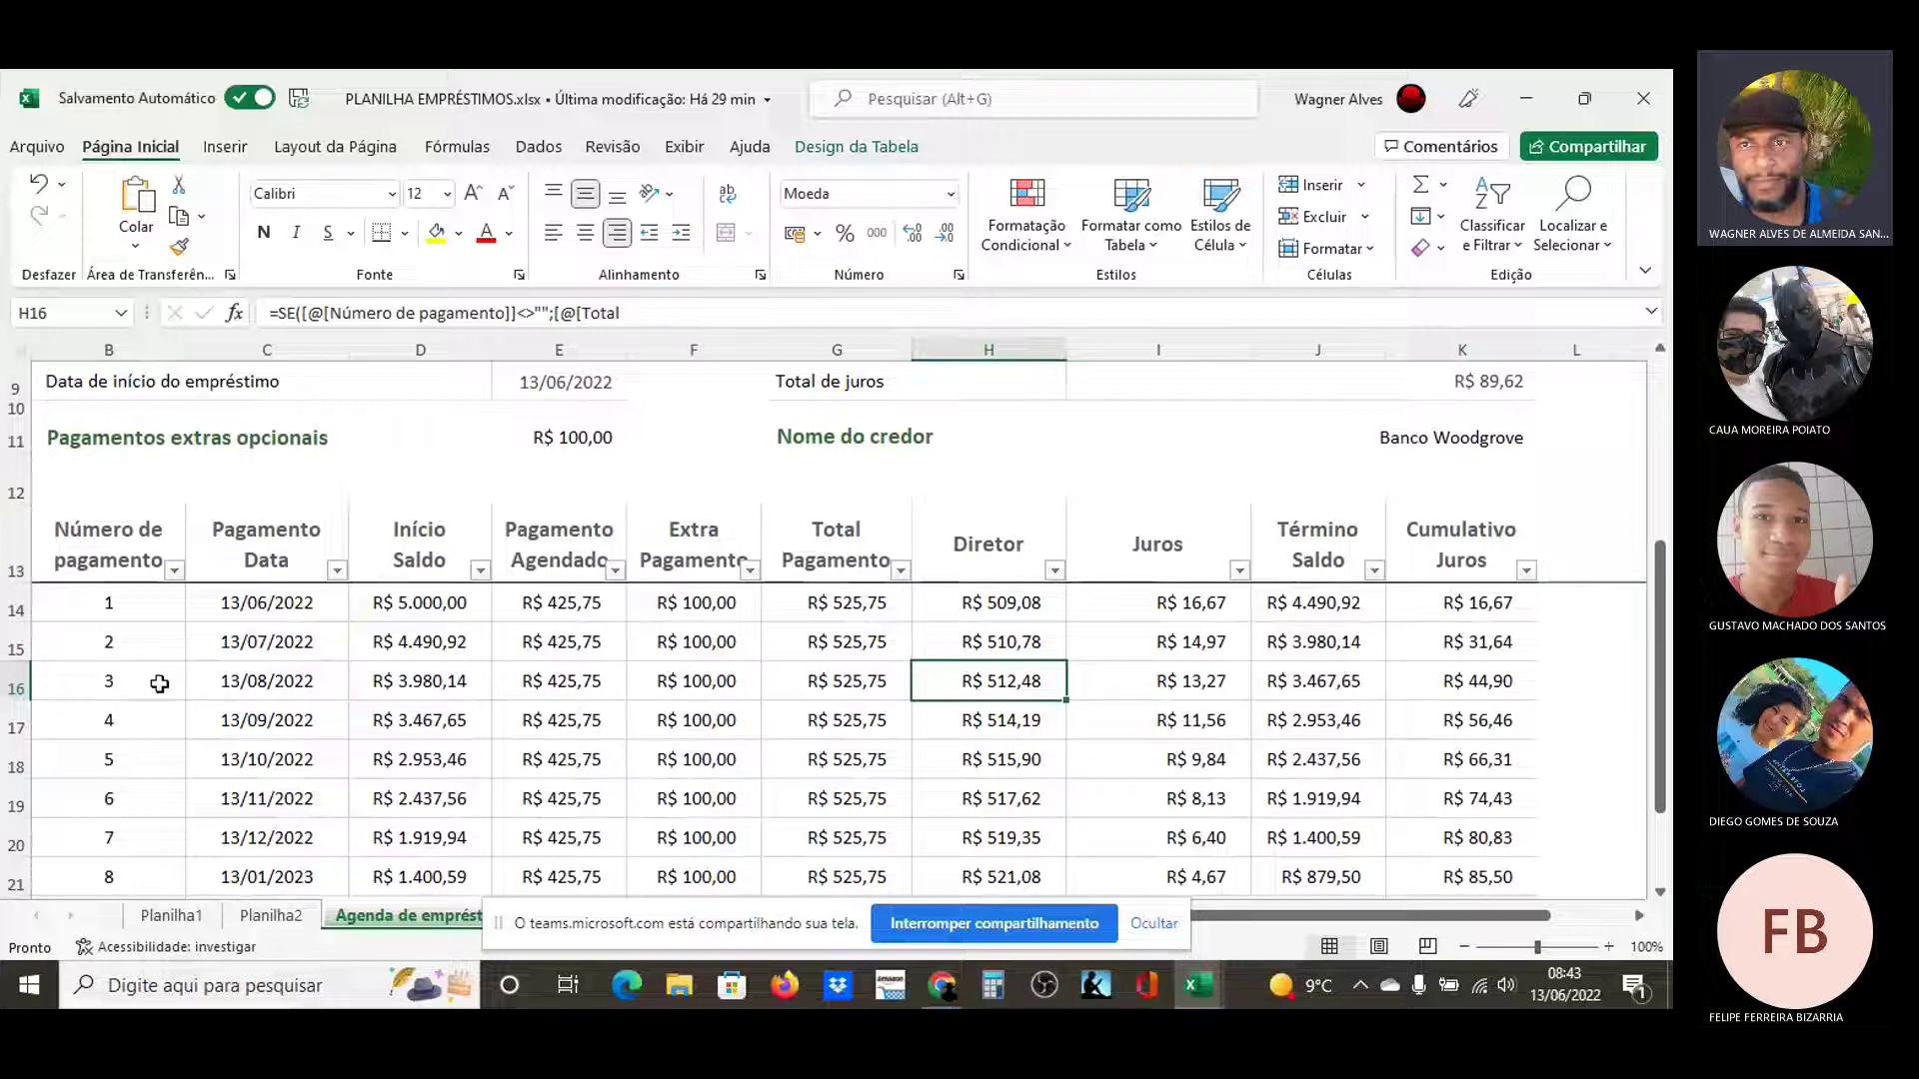
Select the payment schedule data from B14 to its last cell and create a pivot table from it on a new worksheet
click(71, 604)
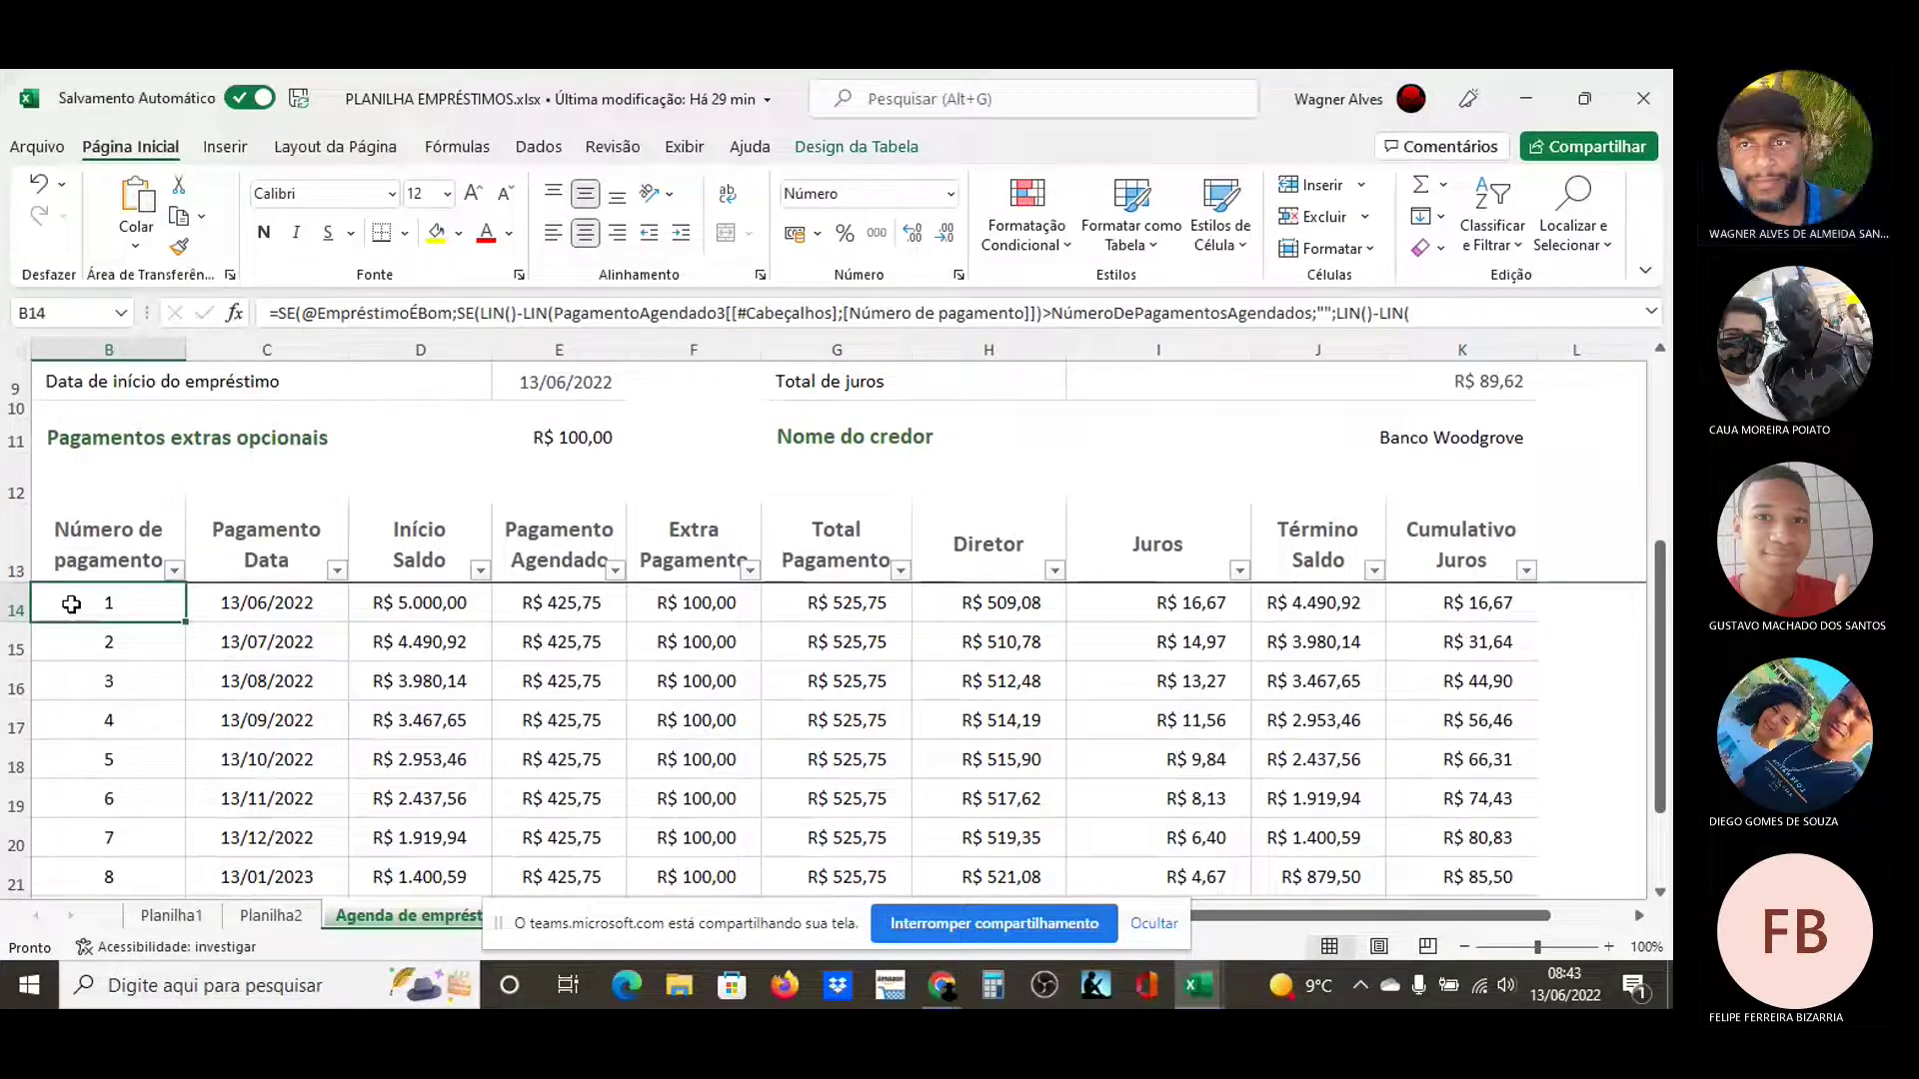
key(ctrl+shift+End)
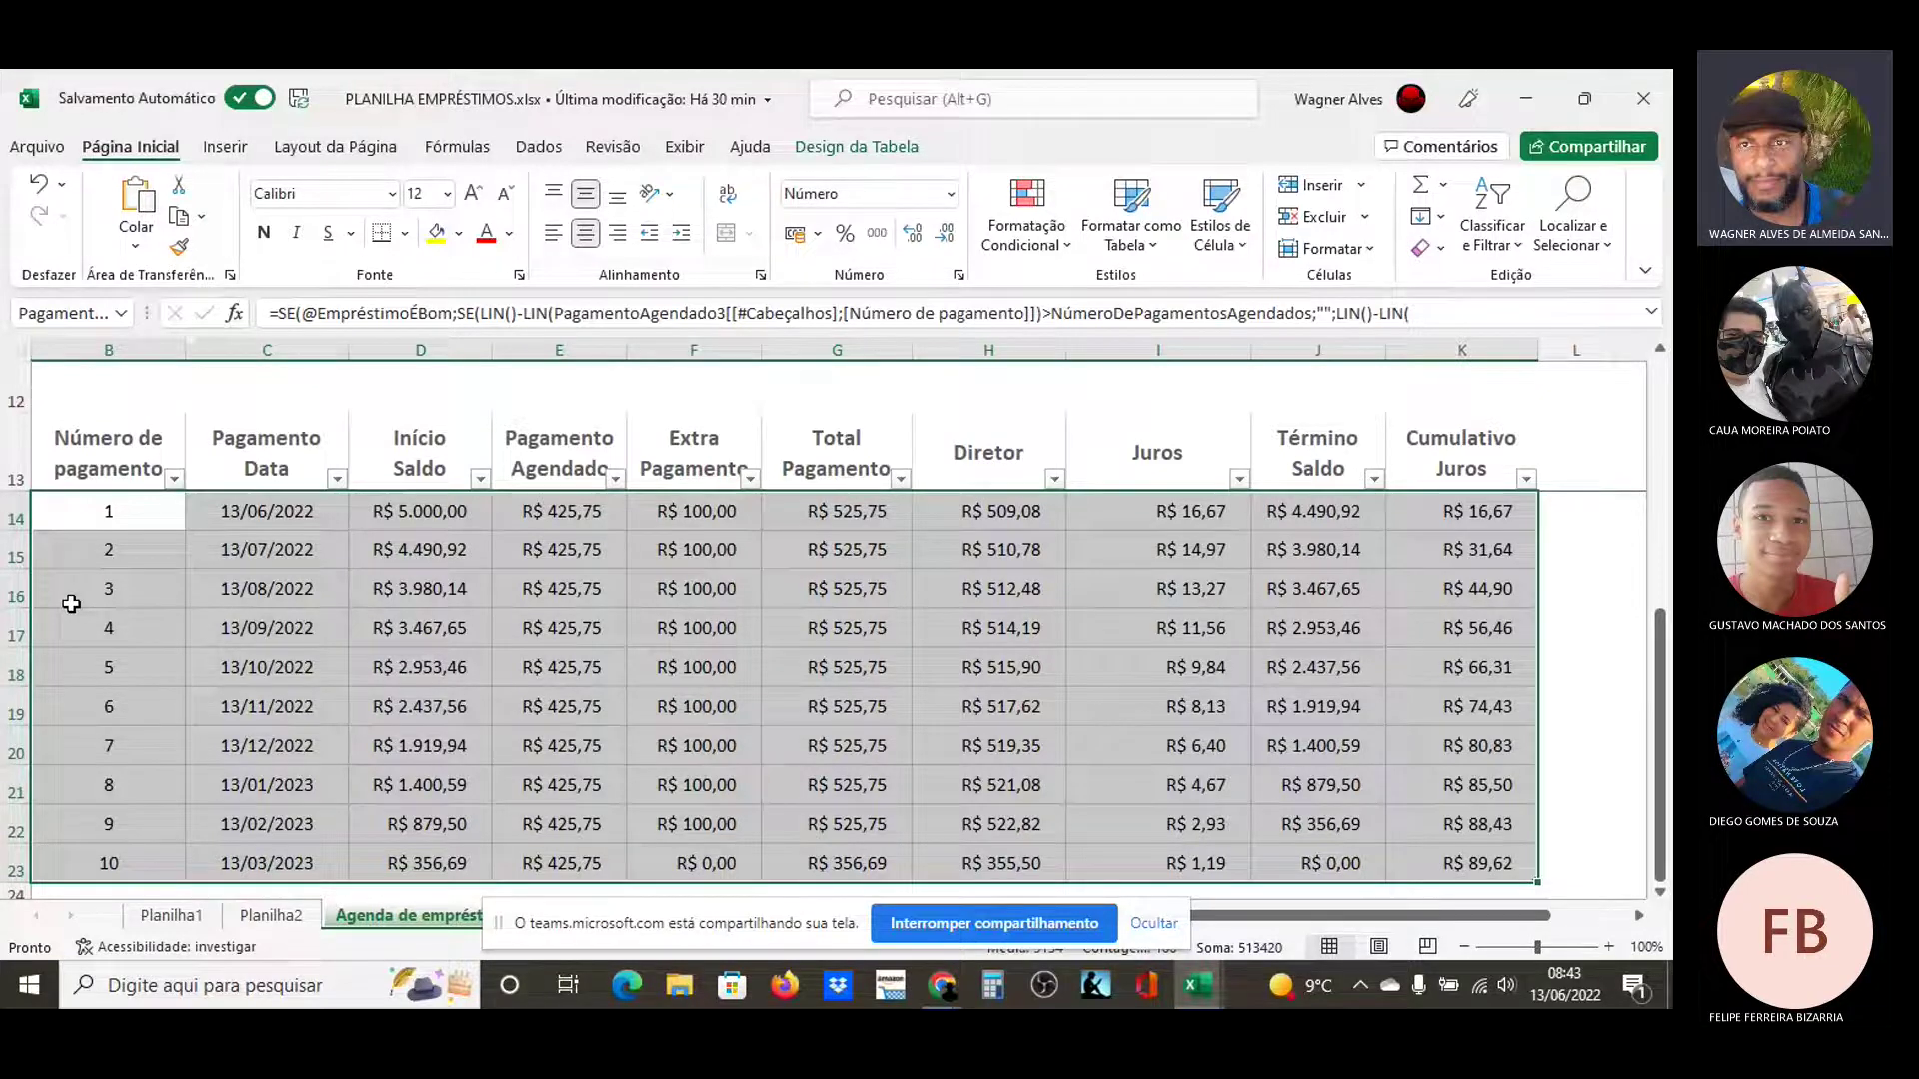
click(230, 148)
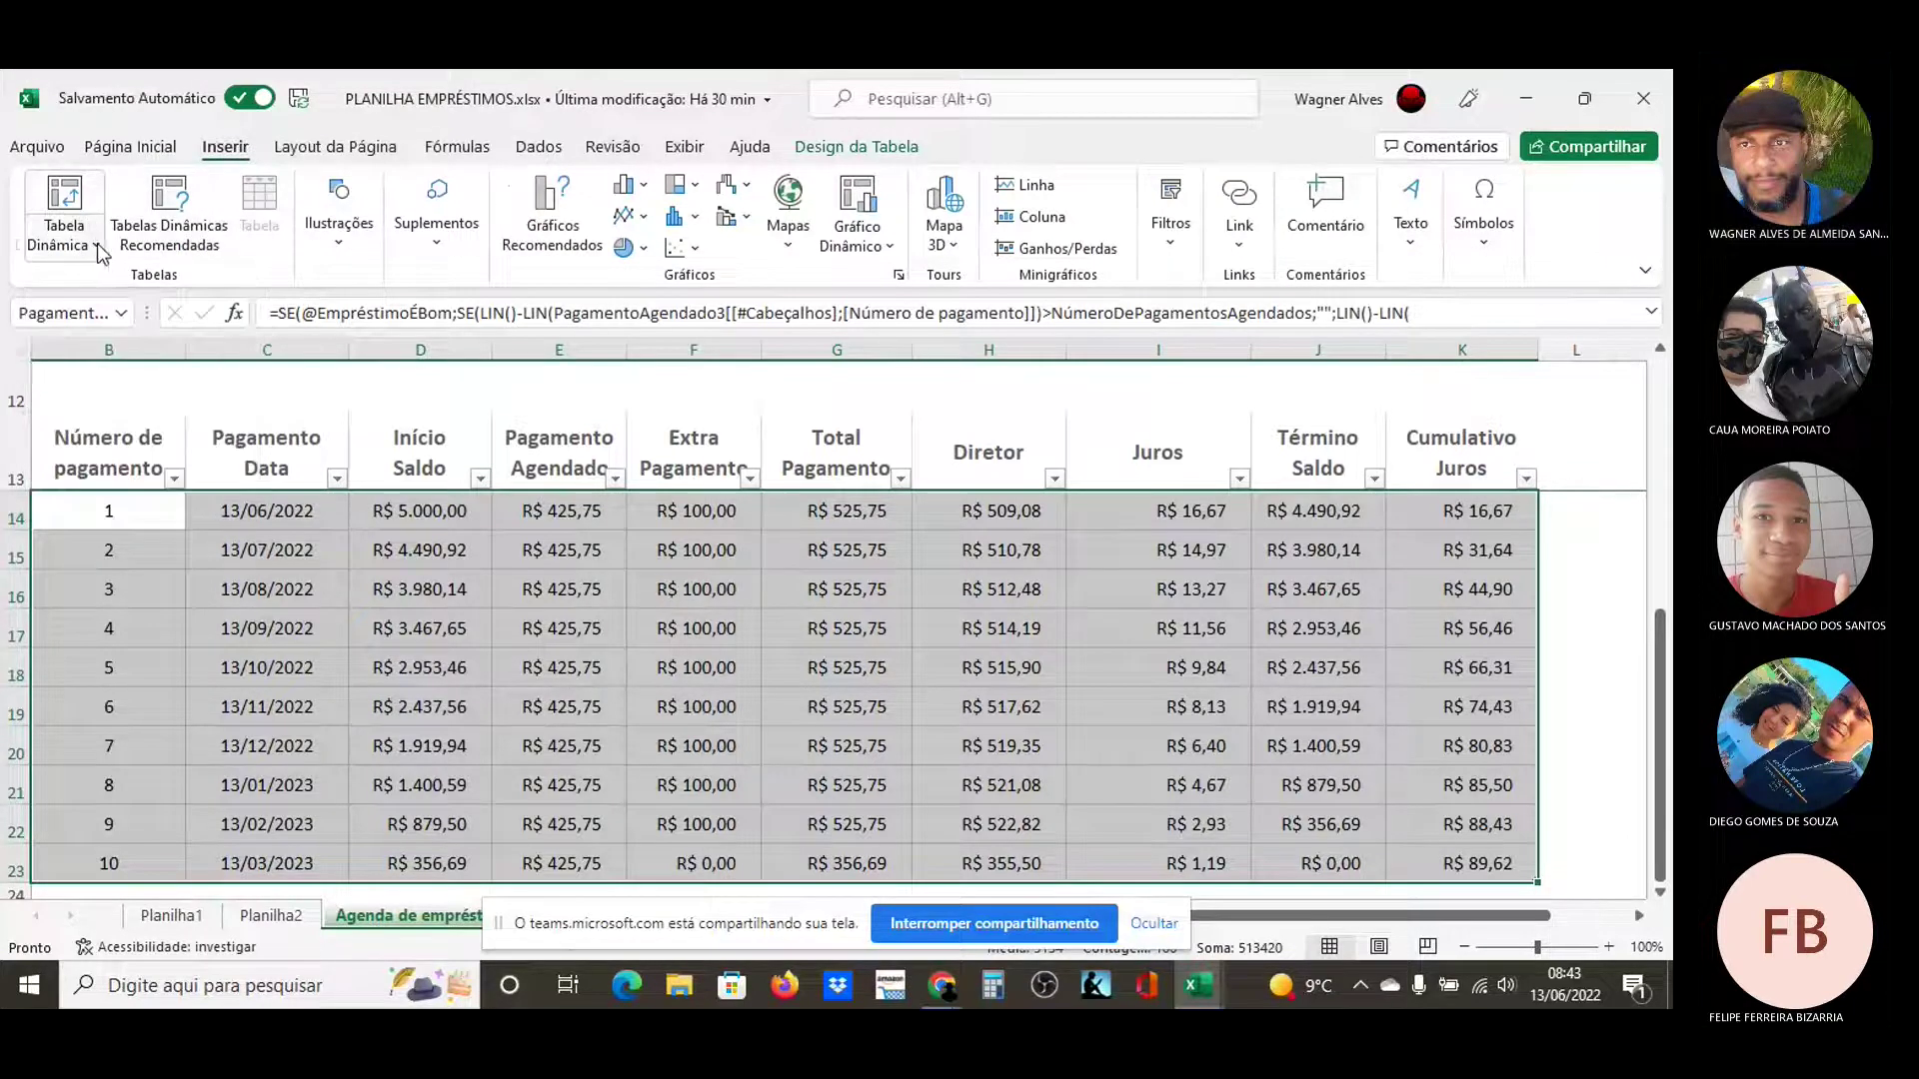
click(68, 245)
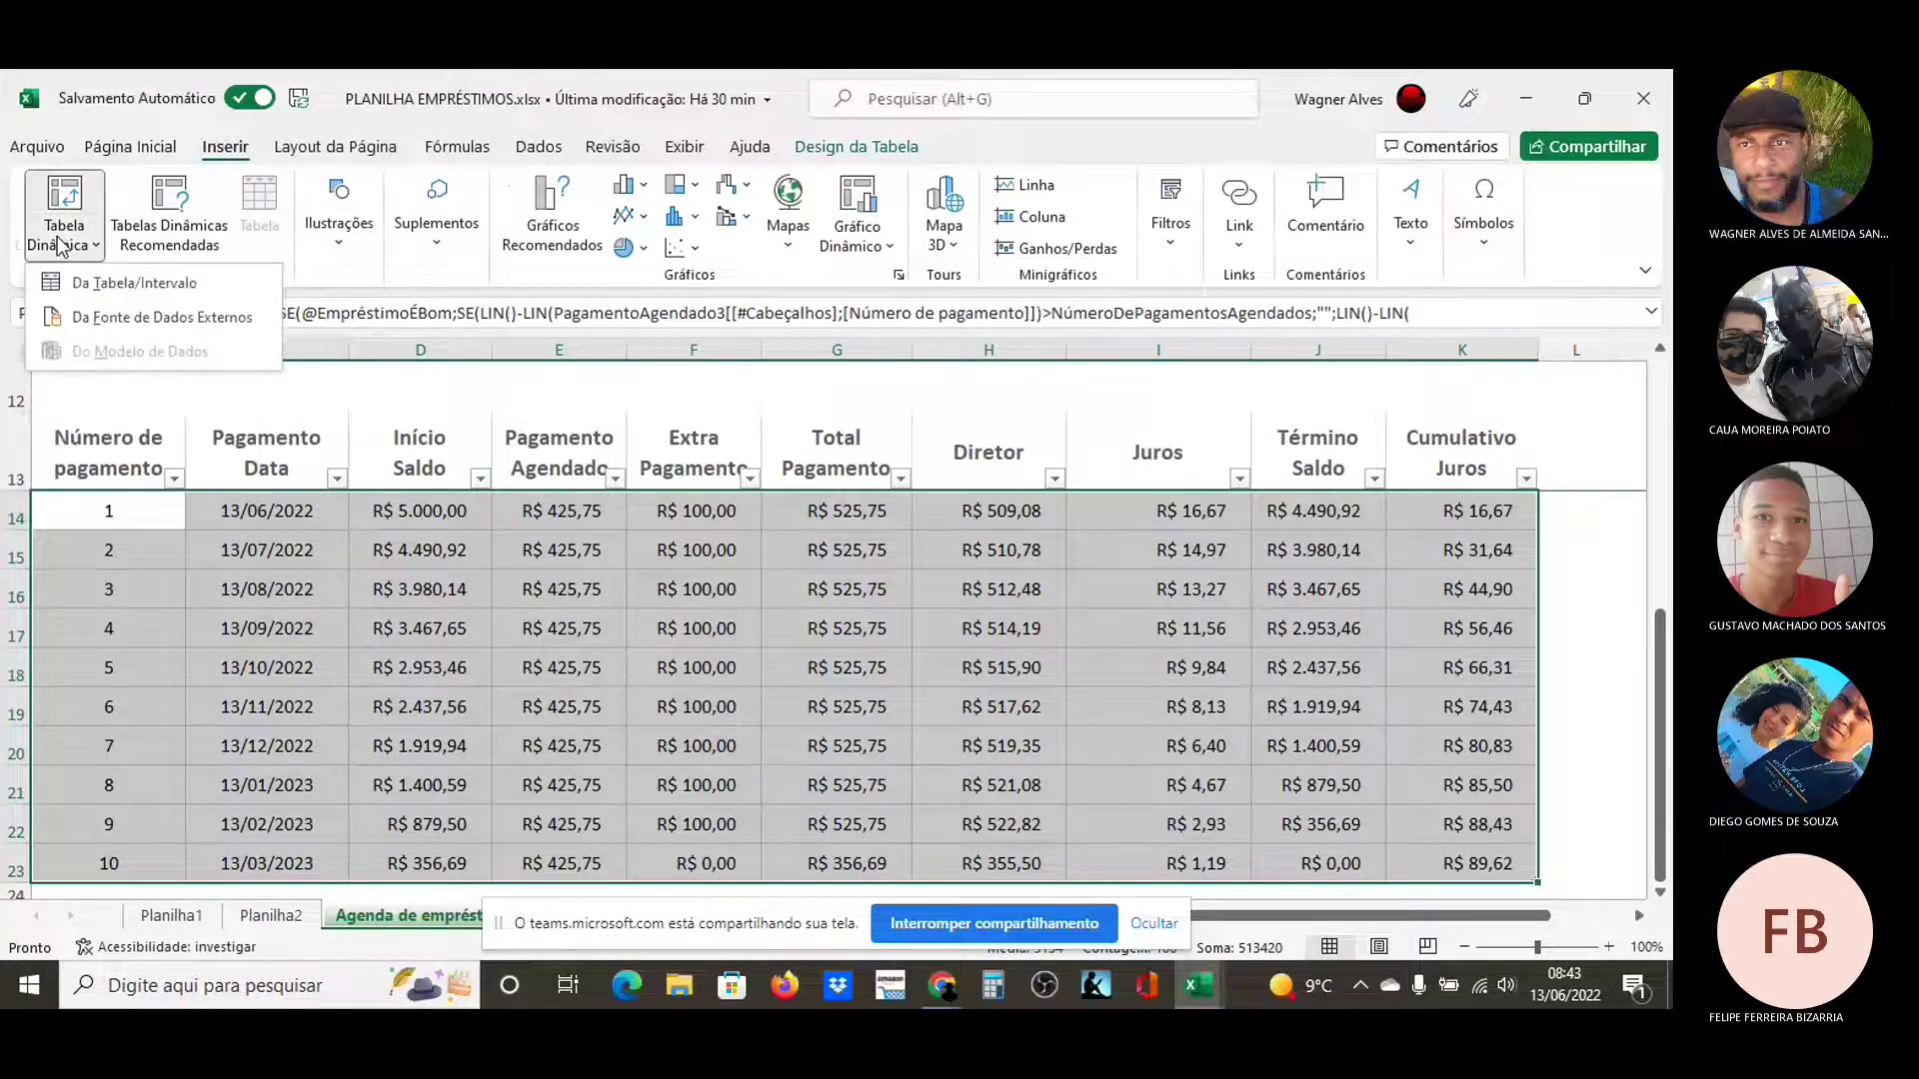
click(120, 283)
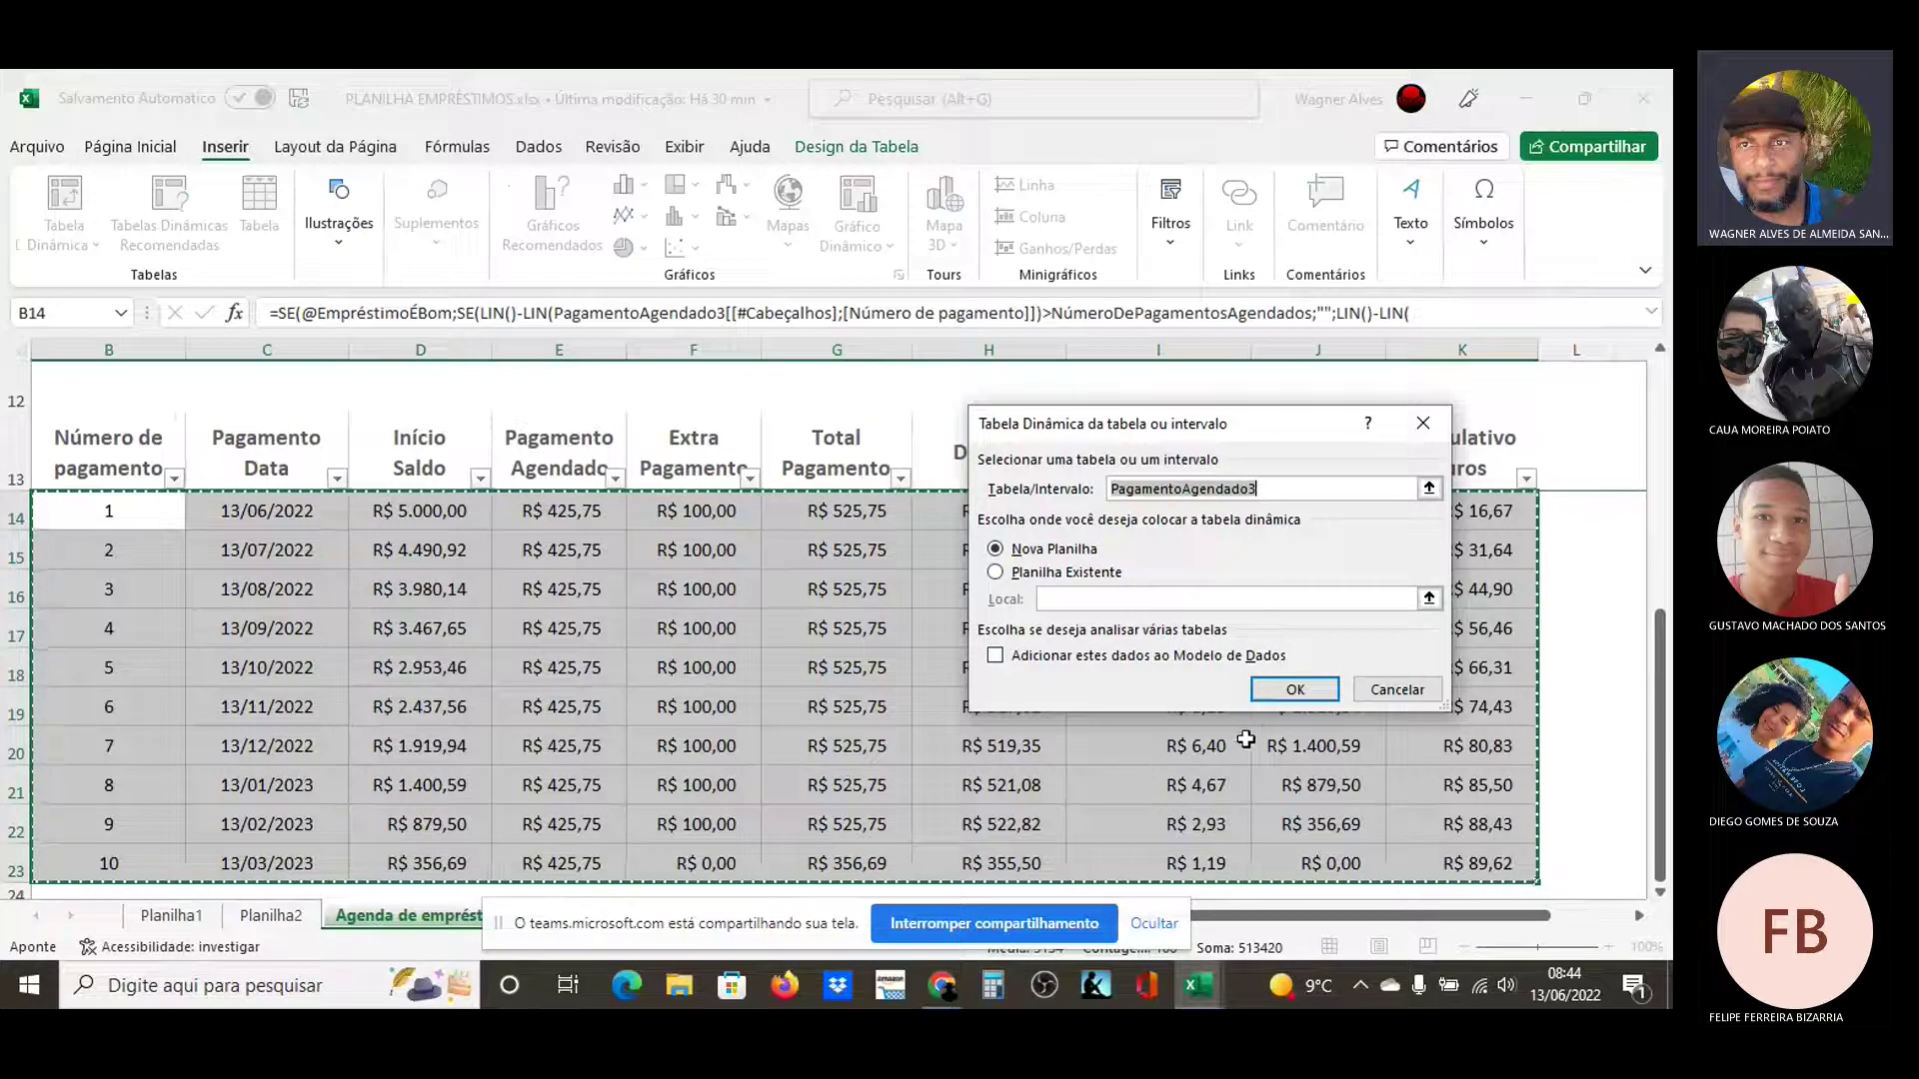
click(1297, 693)
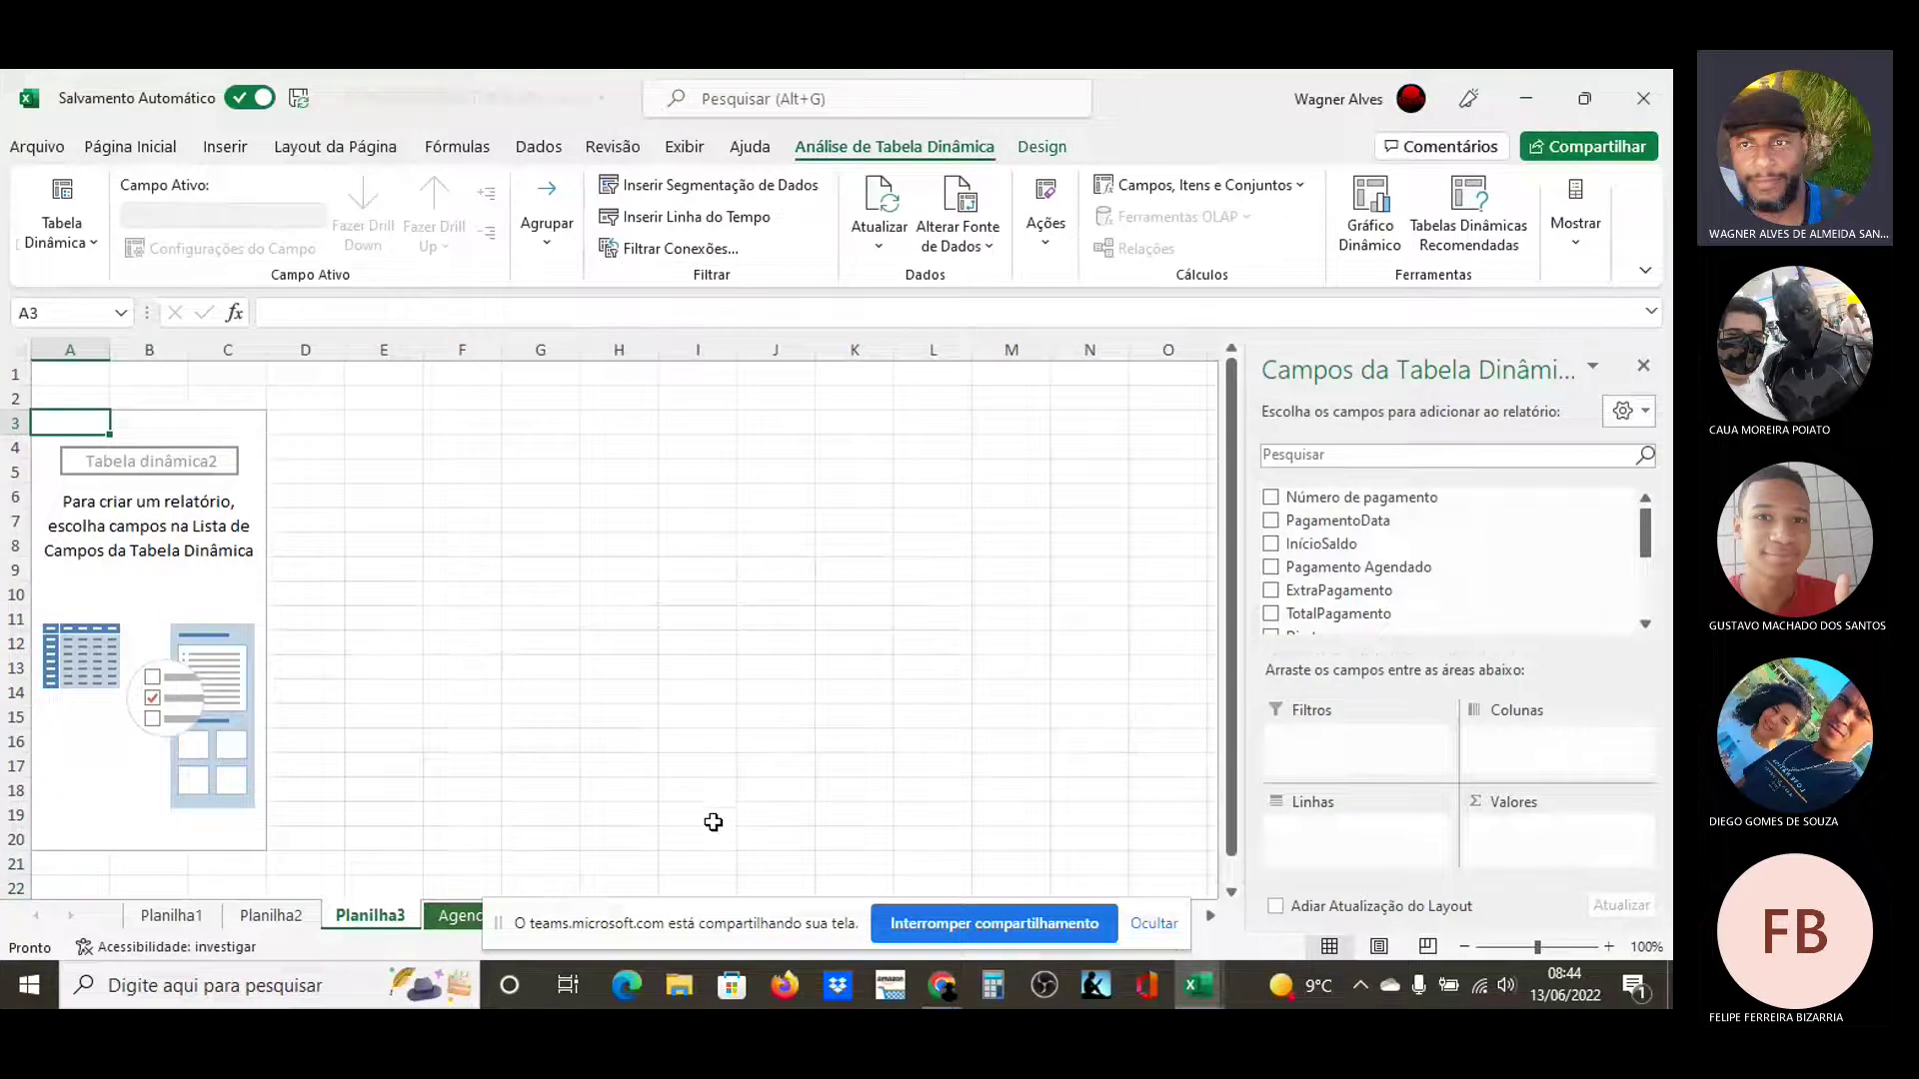
Rename the new pivot table sheet as 13-06-2022 EXEMPLO and hide the screen-sharing notice covering the sheet names
double_click(384, 914)
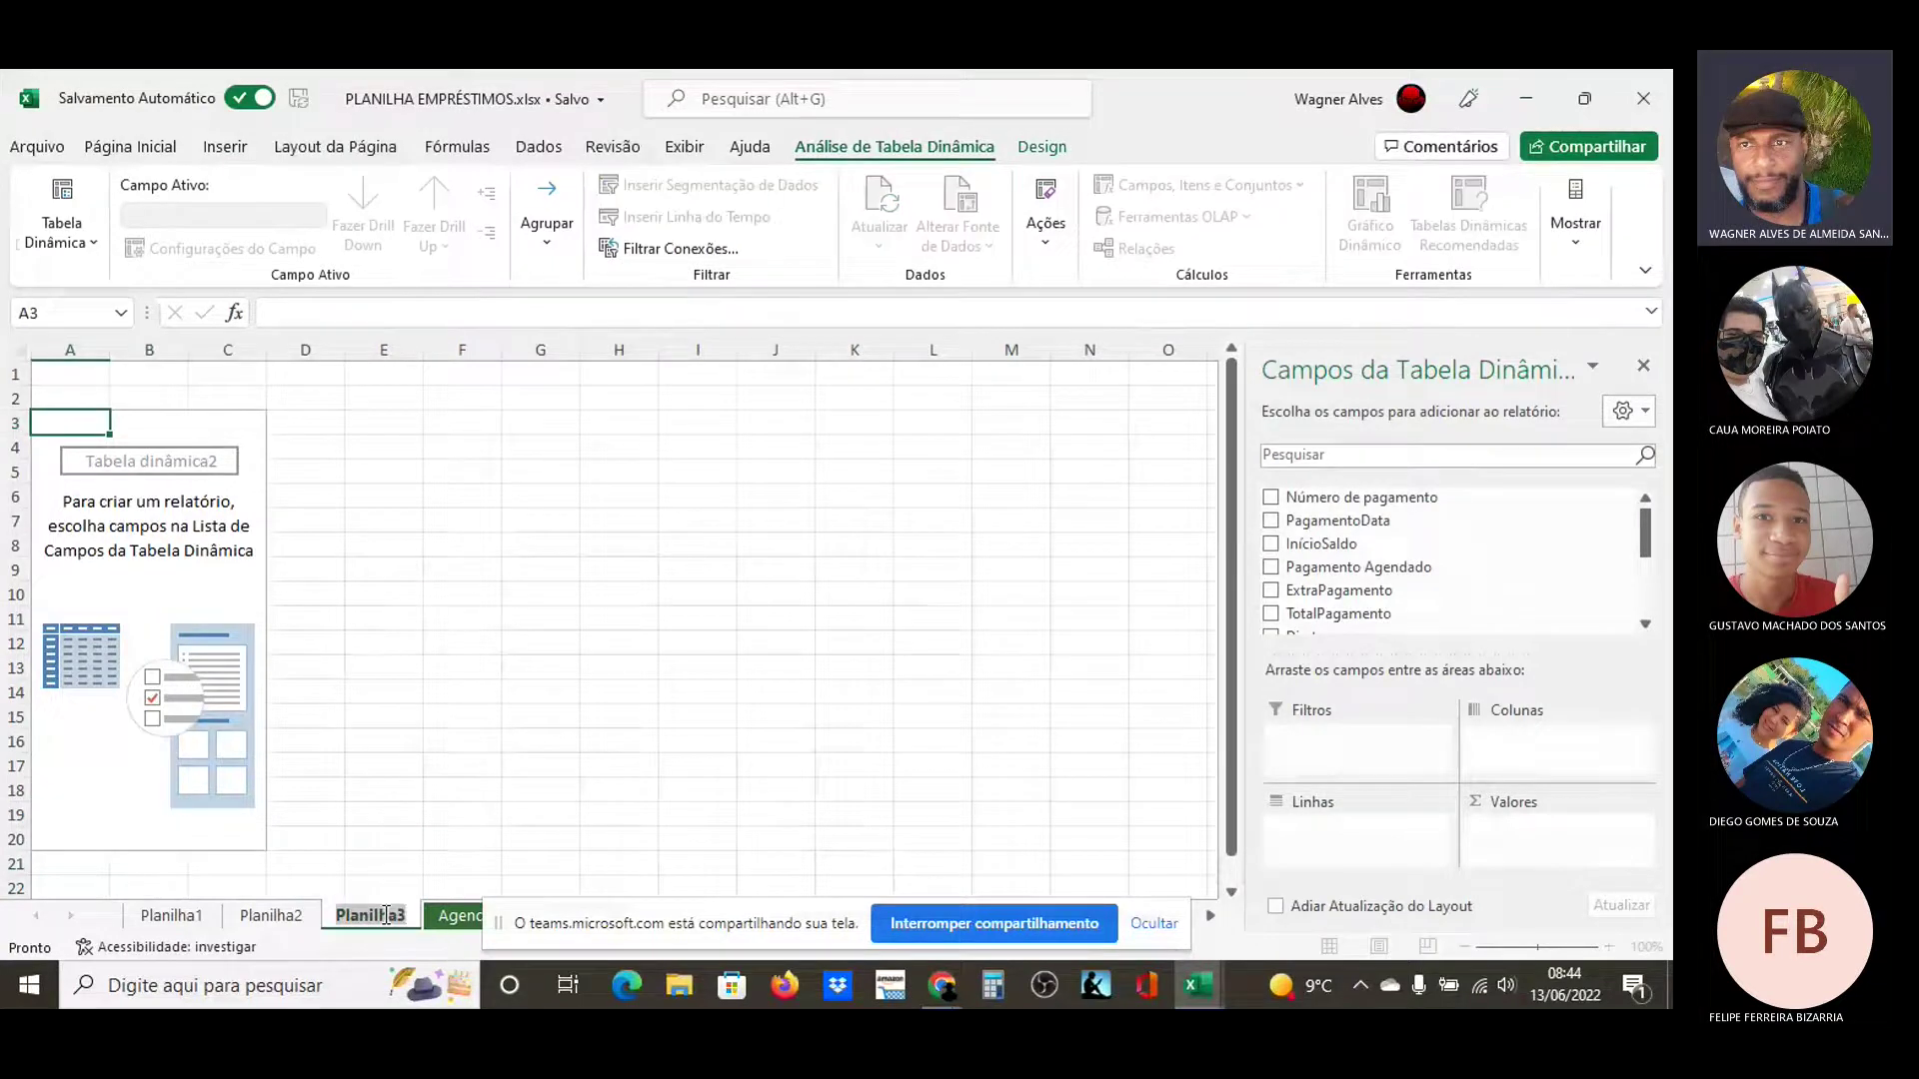
key(BackSpace)
text(13-06-2022)
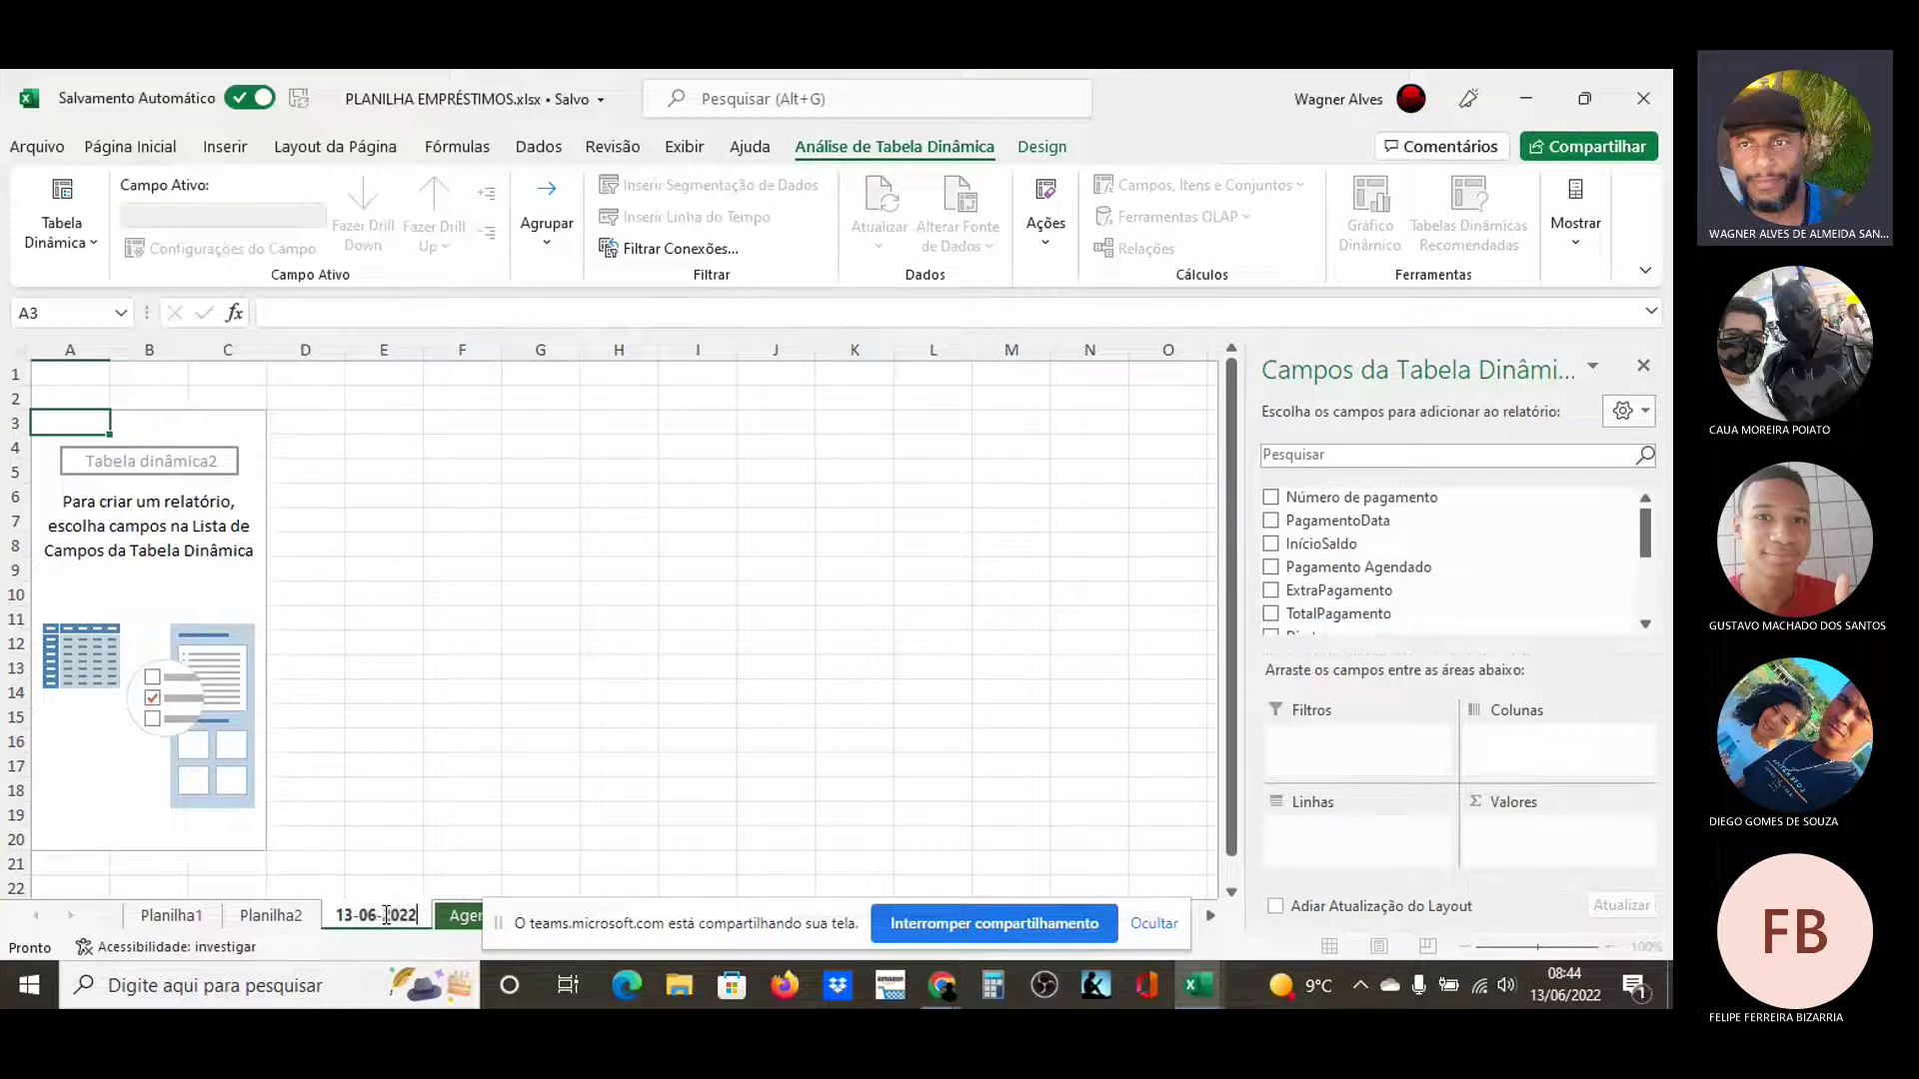
text( EXEMPL)
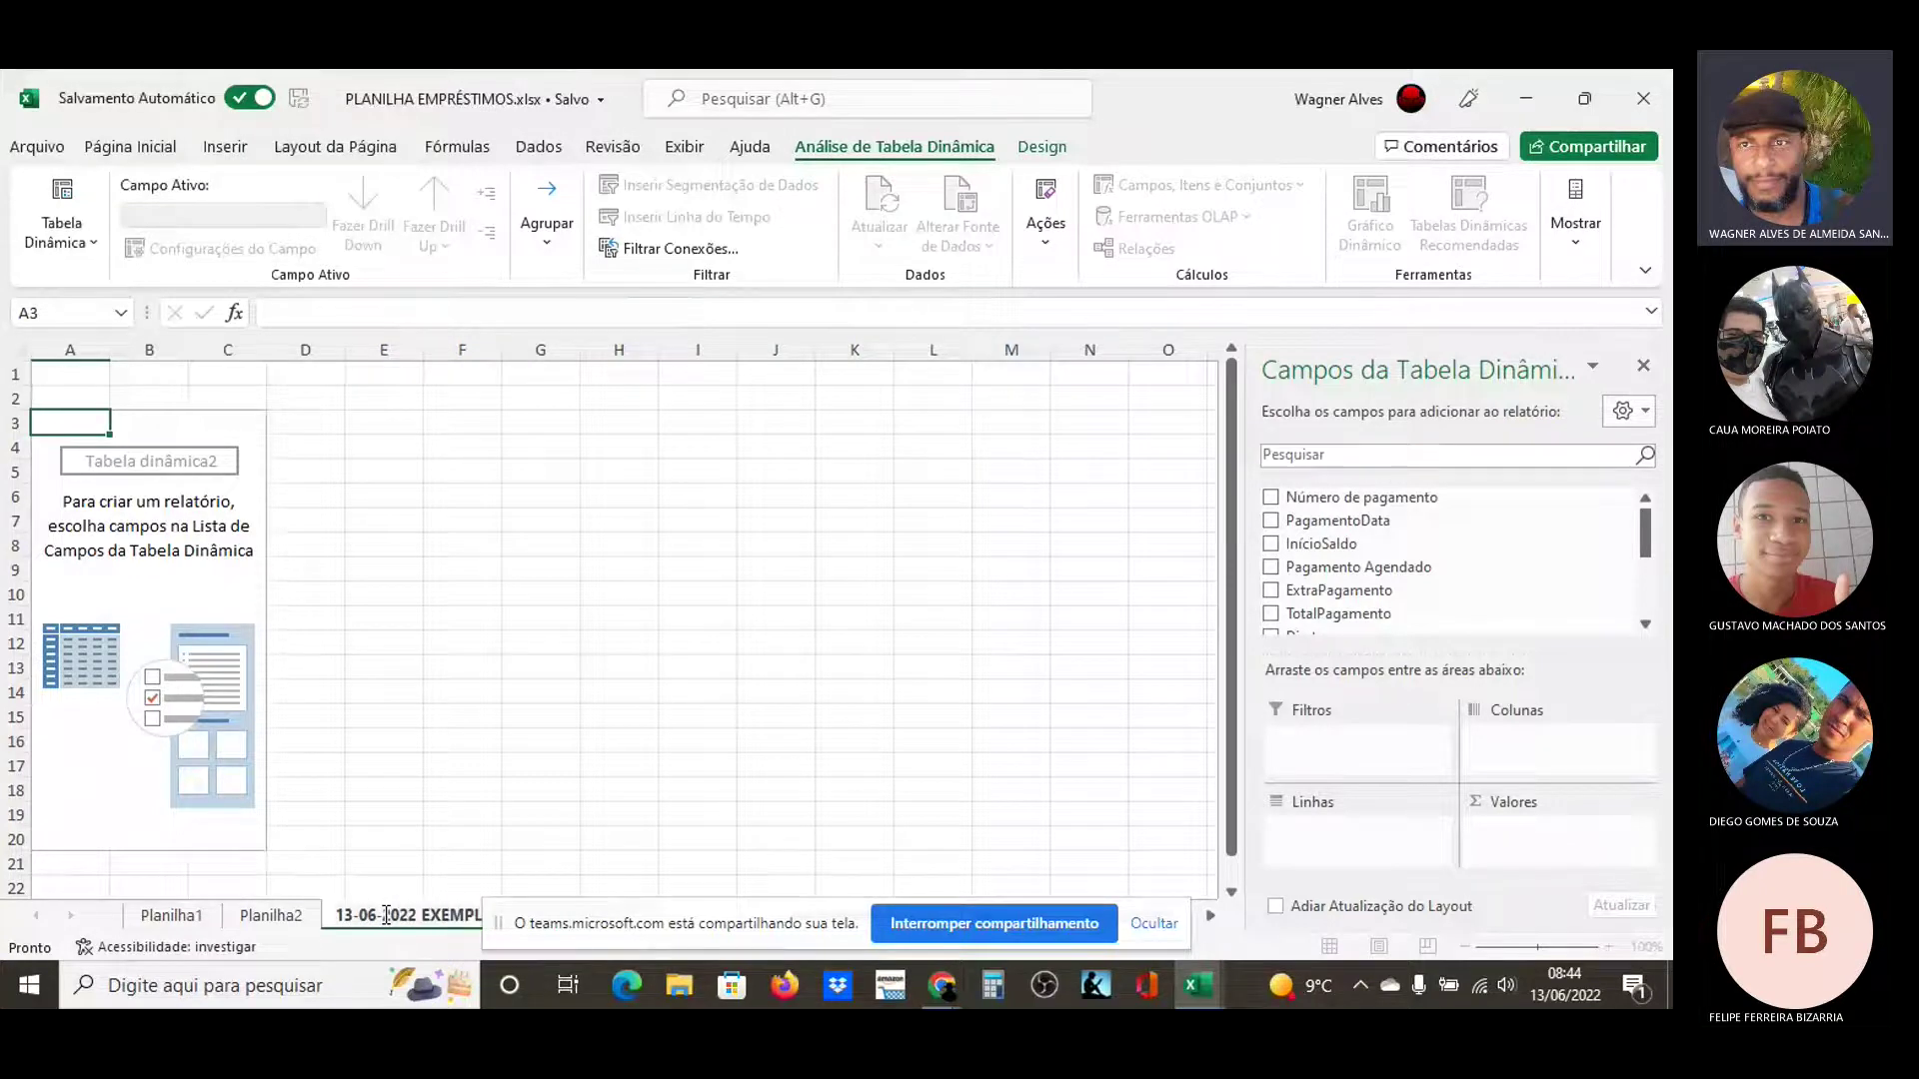
click(1155, 925)
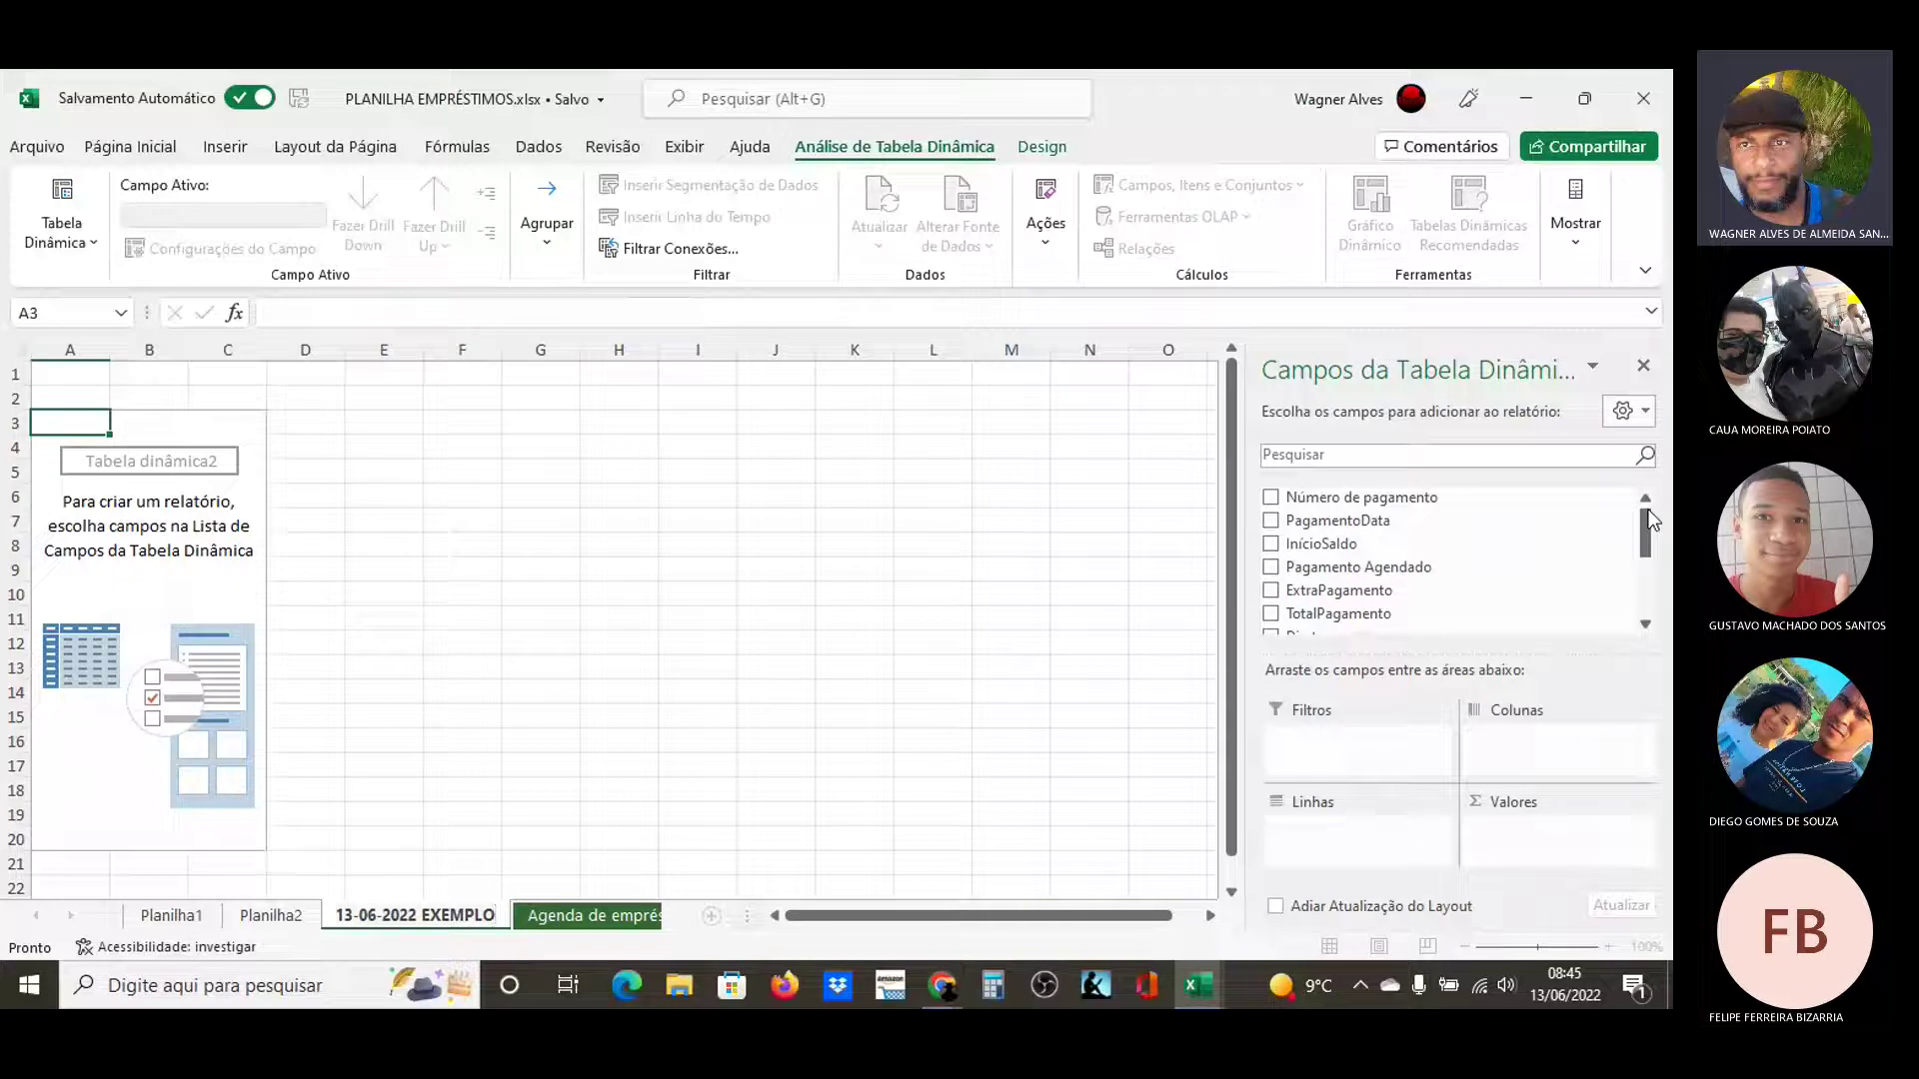
Build the pivot table with PagamentoData as rows and TotalPagamento as summed values
mouse_move(1646, 519)
mouse_down()
mouse_move(1669, 589)
mouse_move(1666, 510)
mouse_up()
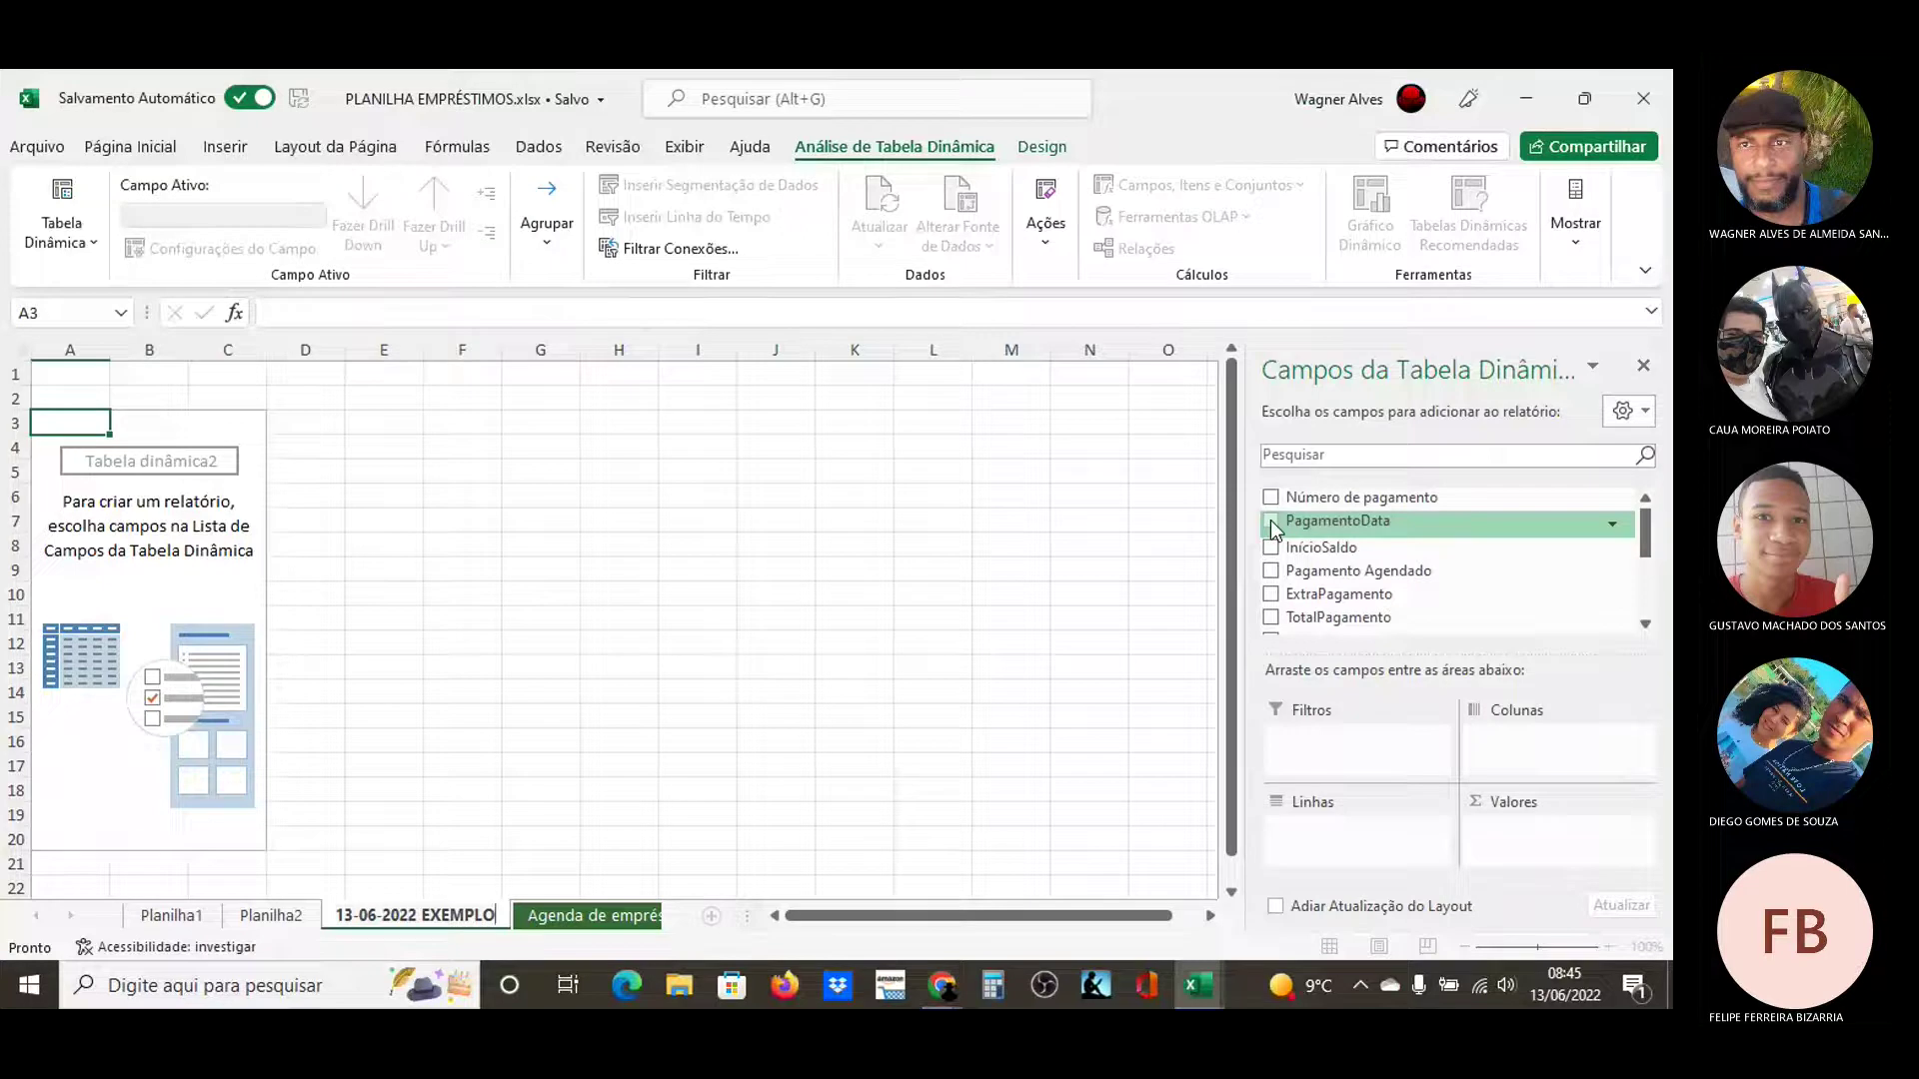
drag(1269, 520, 1345, 826)
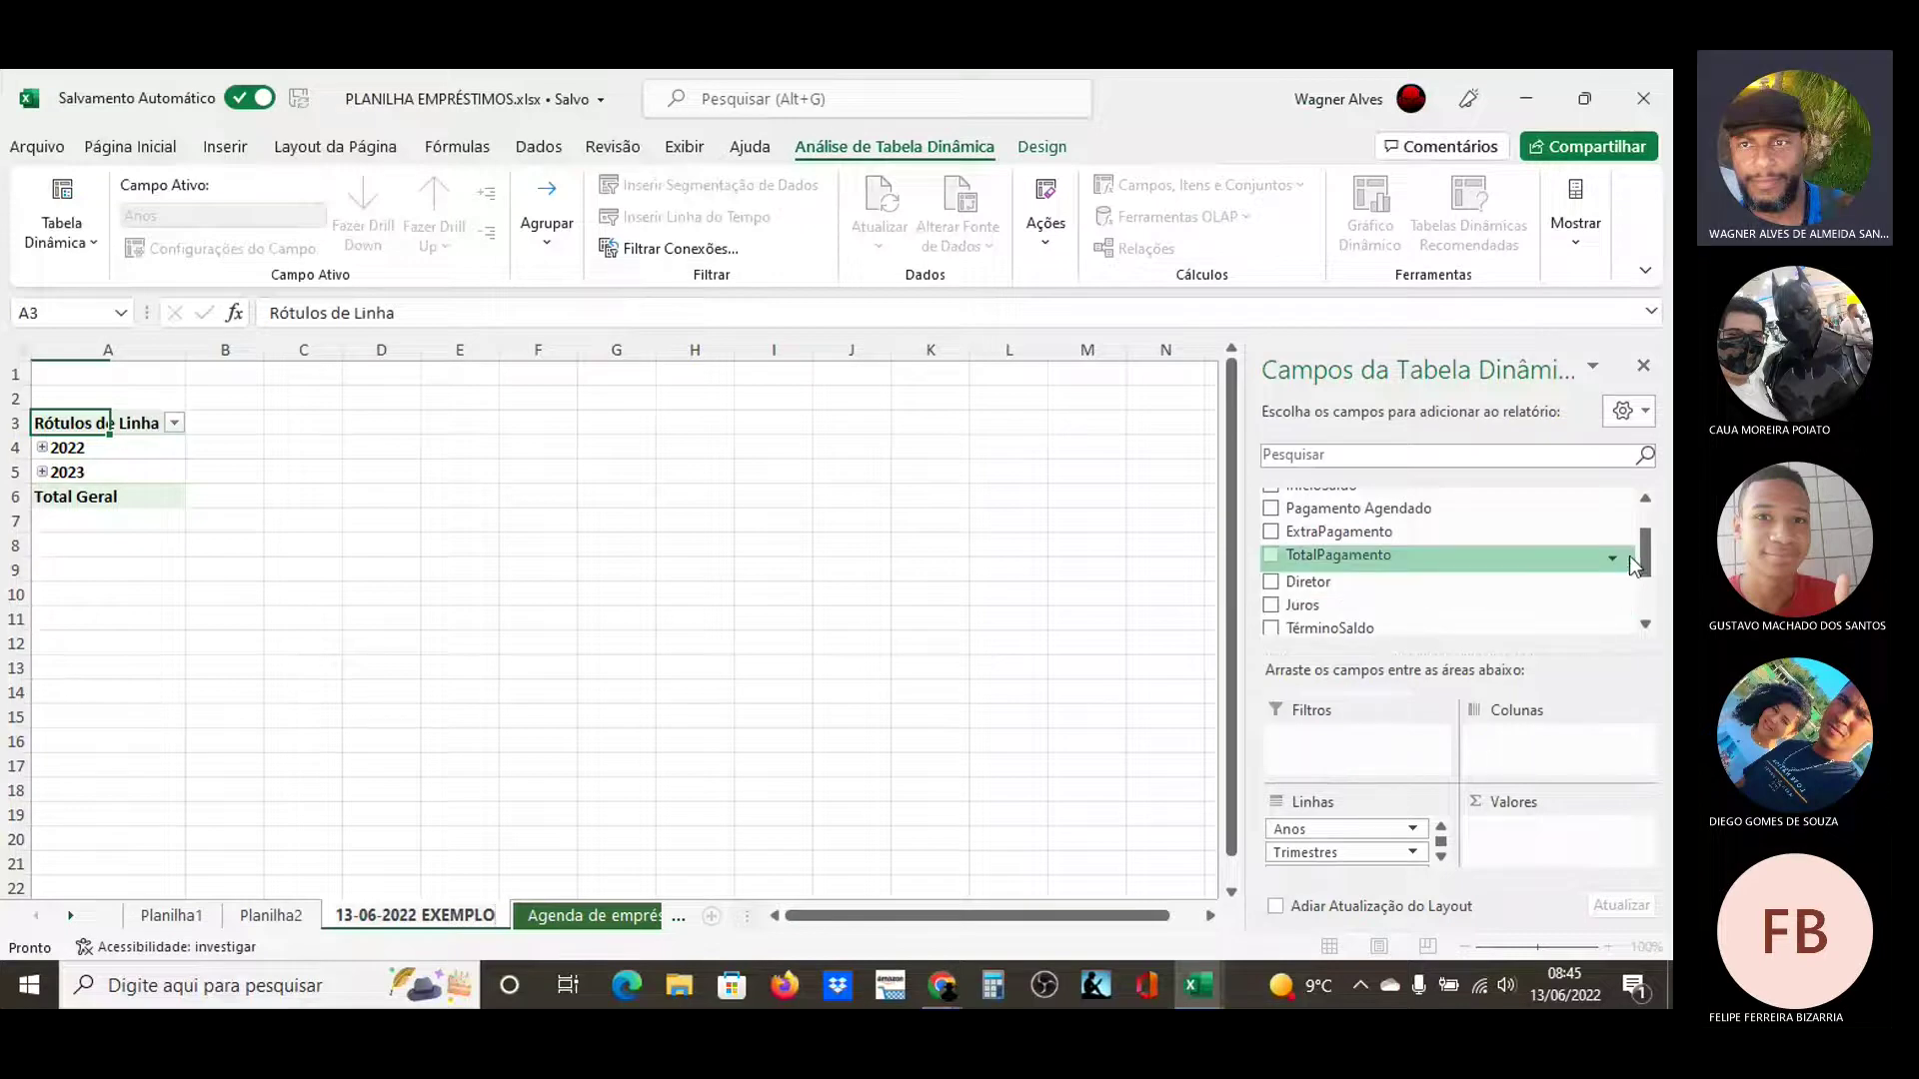
drag(1649, 552, 1649, 526)
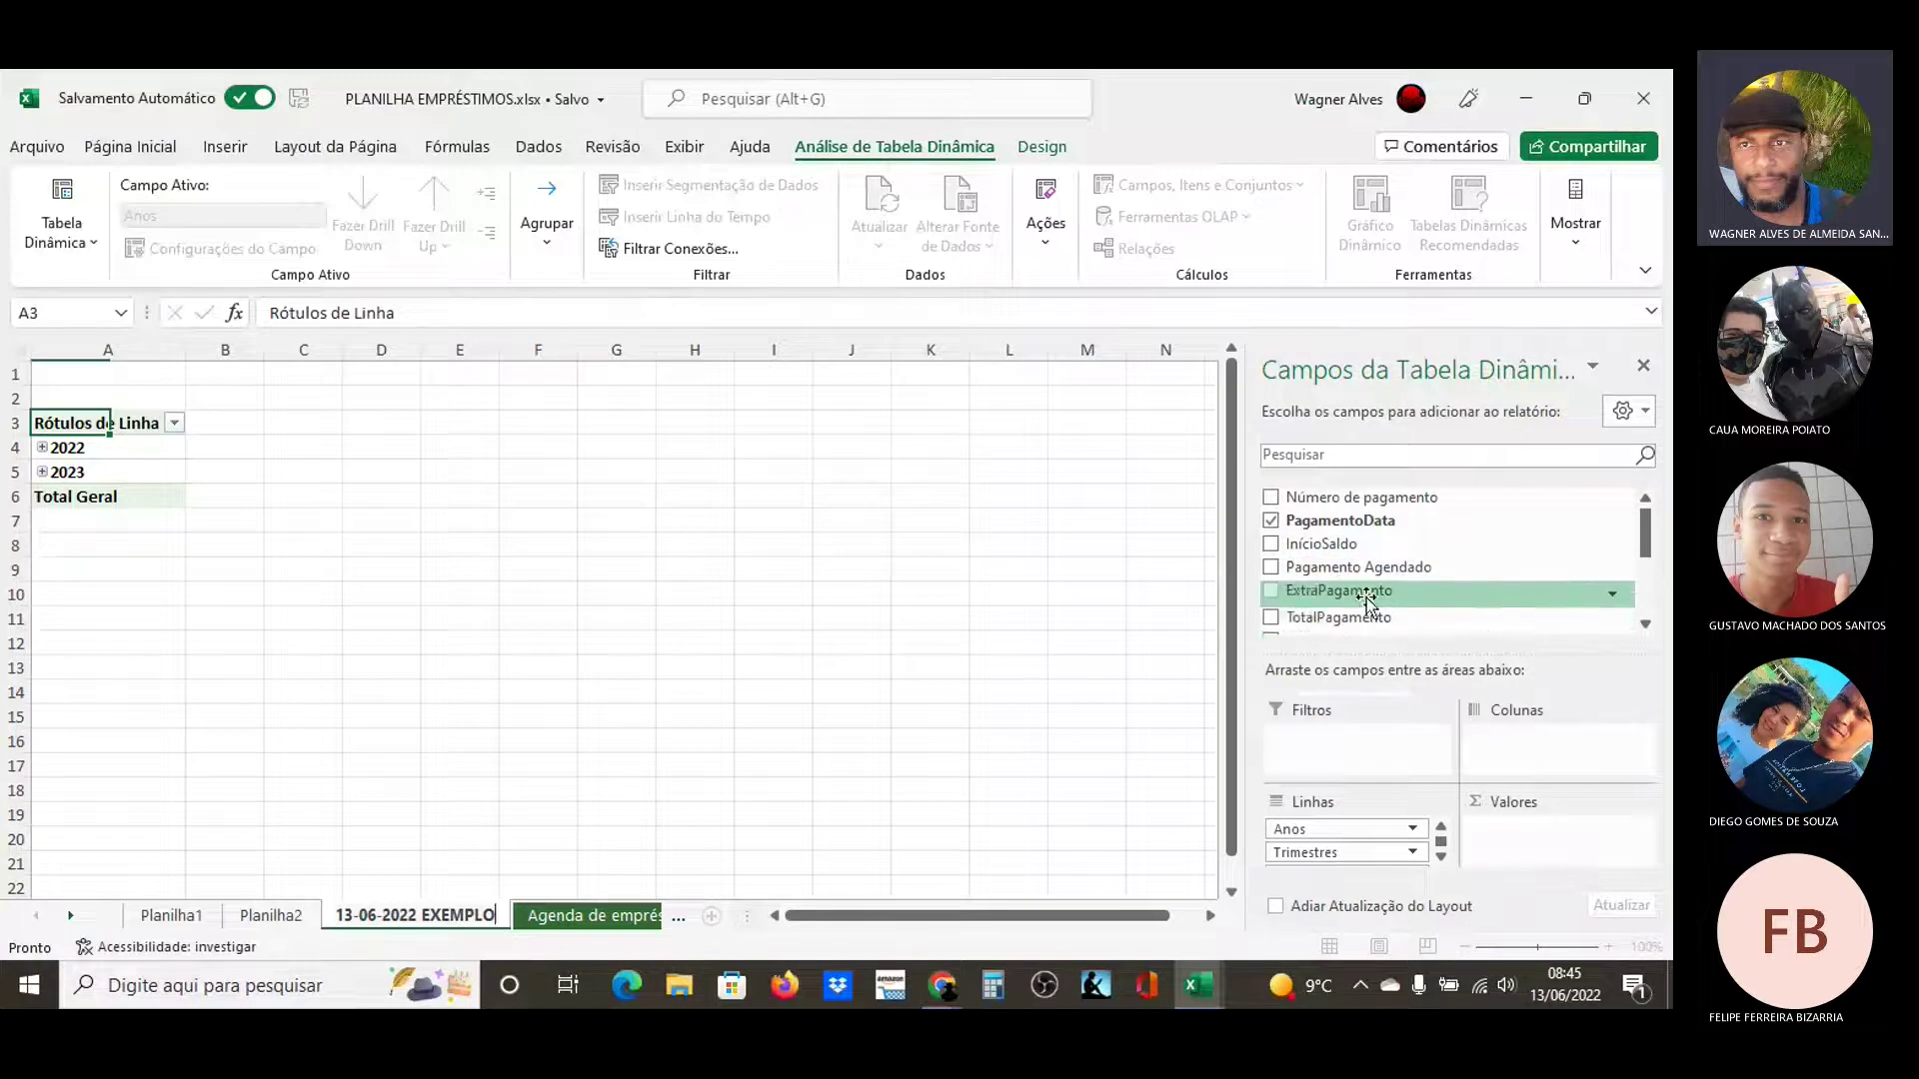
drag(1295, 618, 1522, 835)
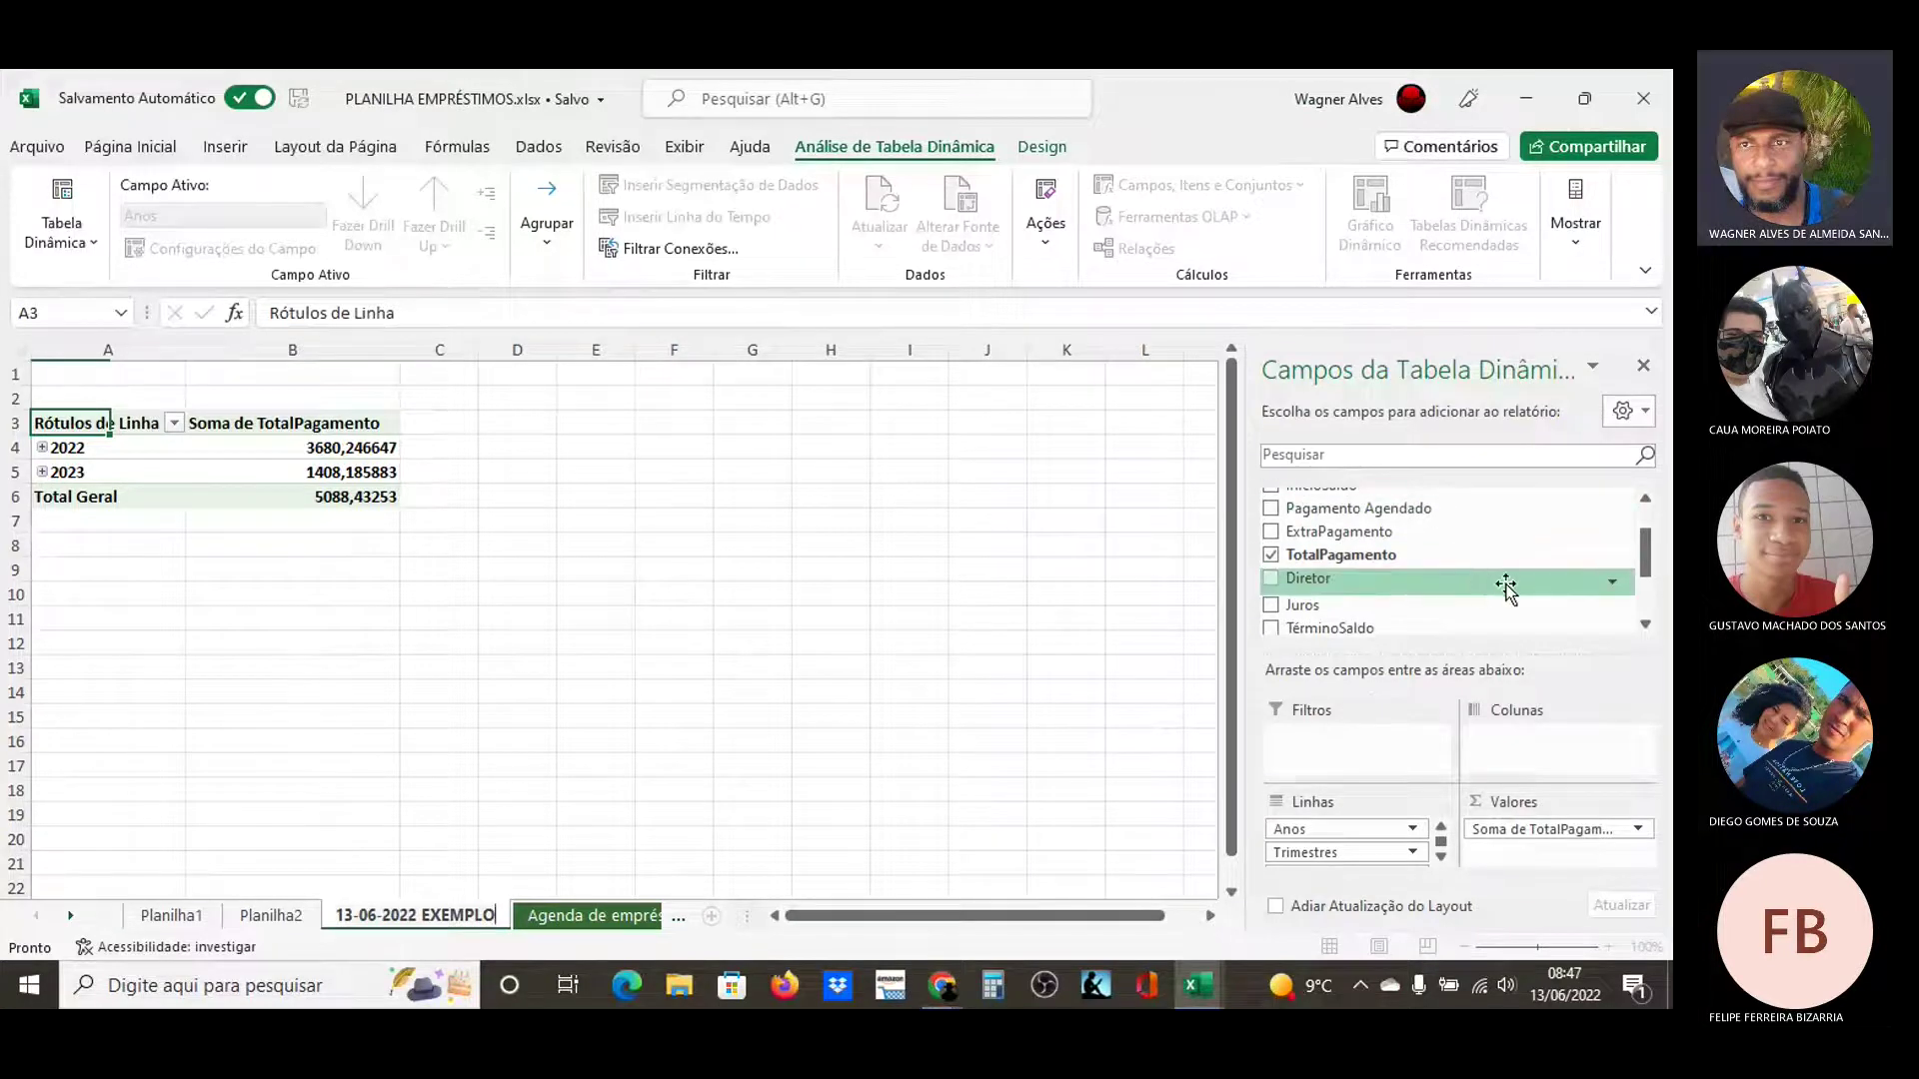
Add the Pagamento Agendado field to the pivot table as a second summed value
click(1646, 627)
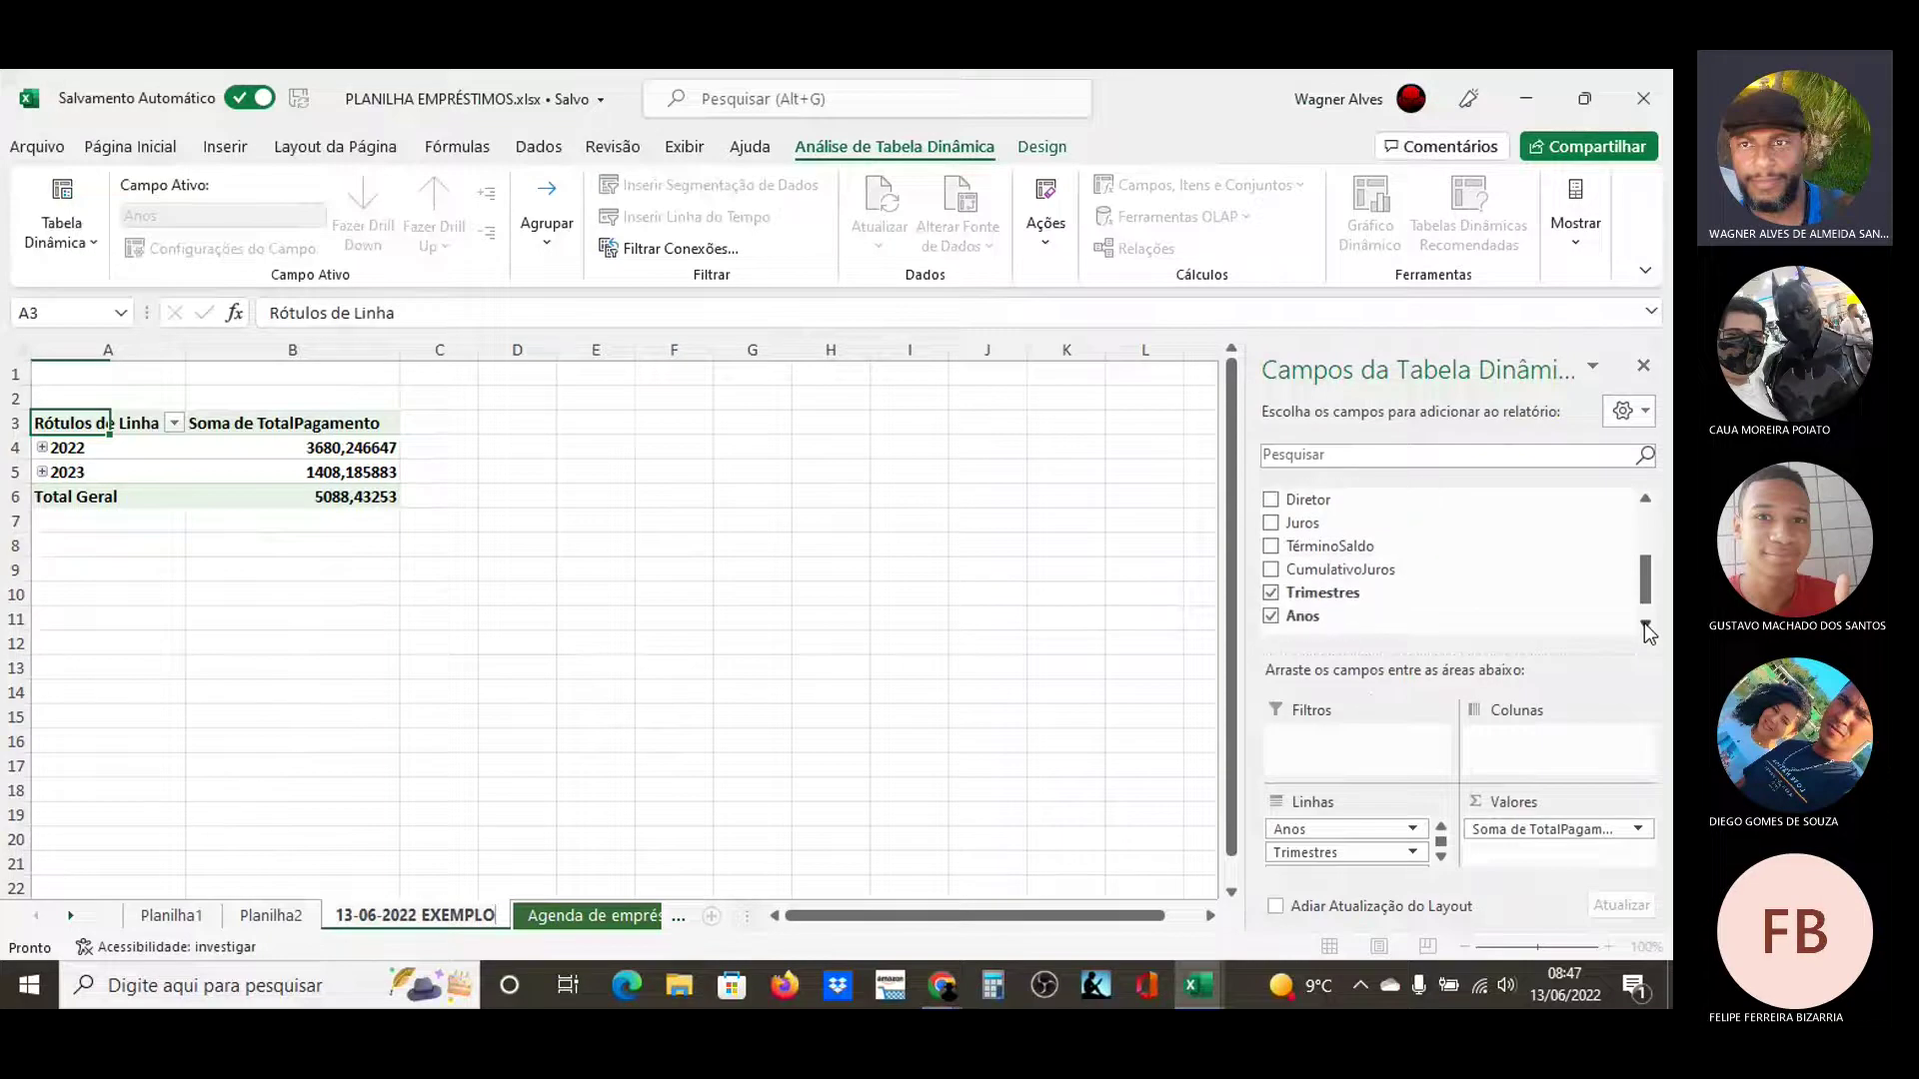
click(1646, 500)
click(1646, 500)
click(1647, 500)
click(1646, 500)
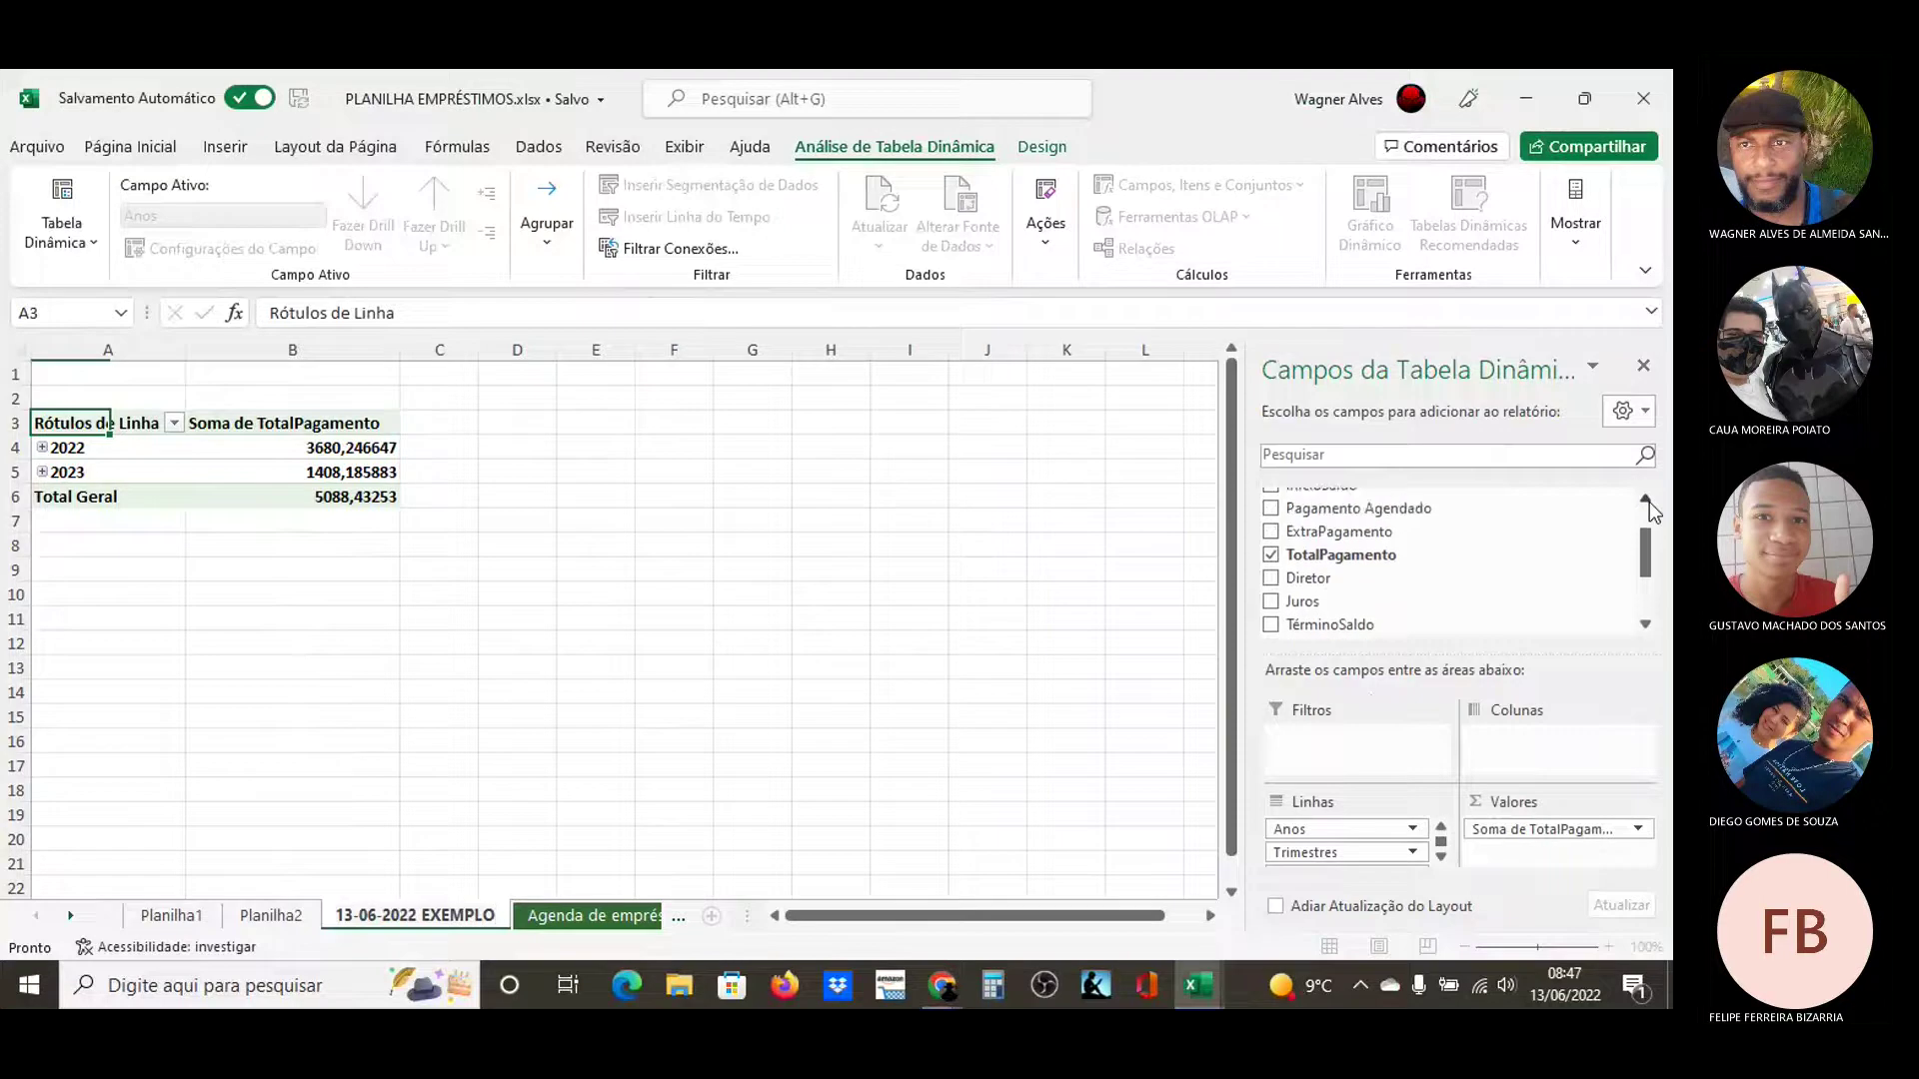
click(1647, 500)
click(1648, 500)
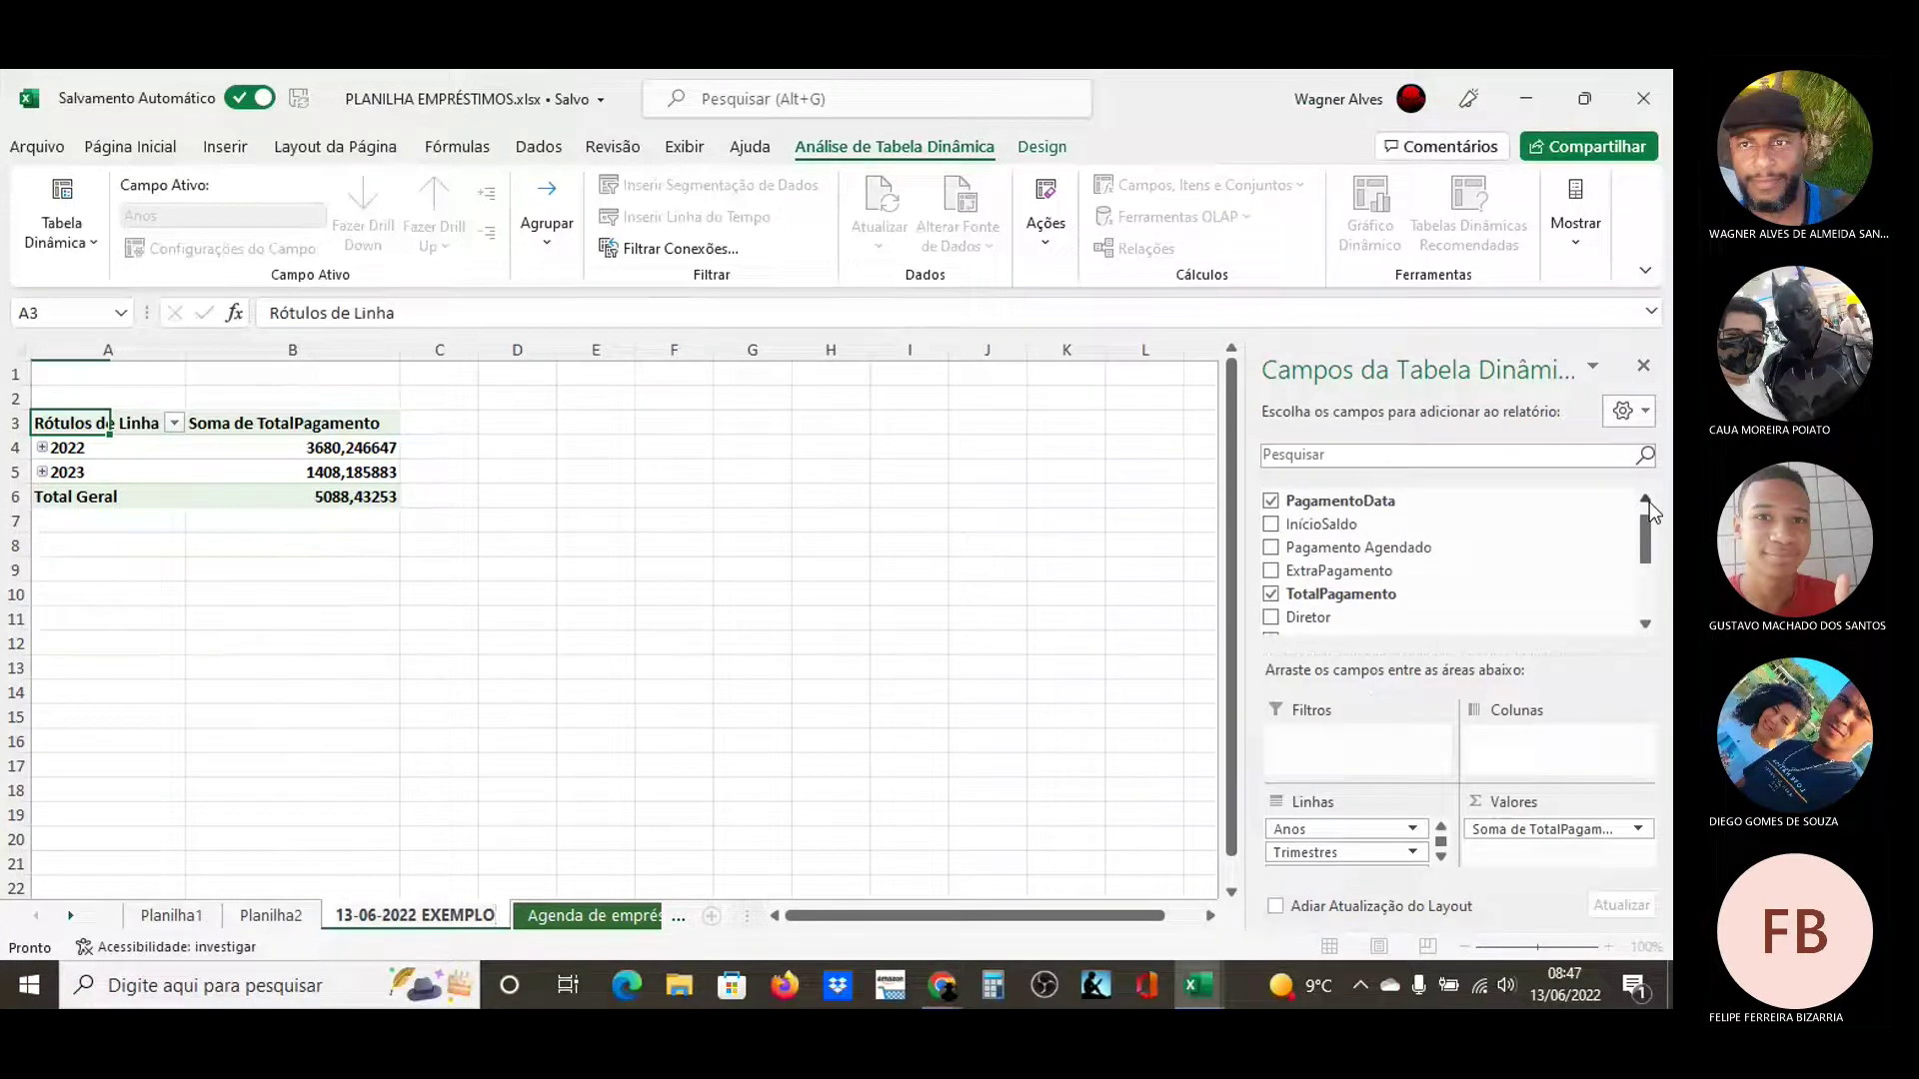
click(1272, 551)
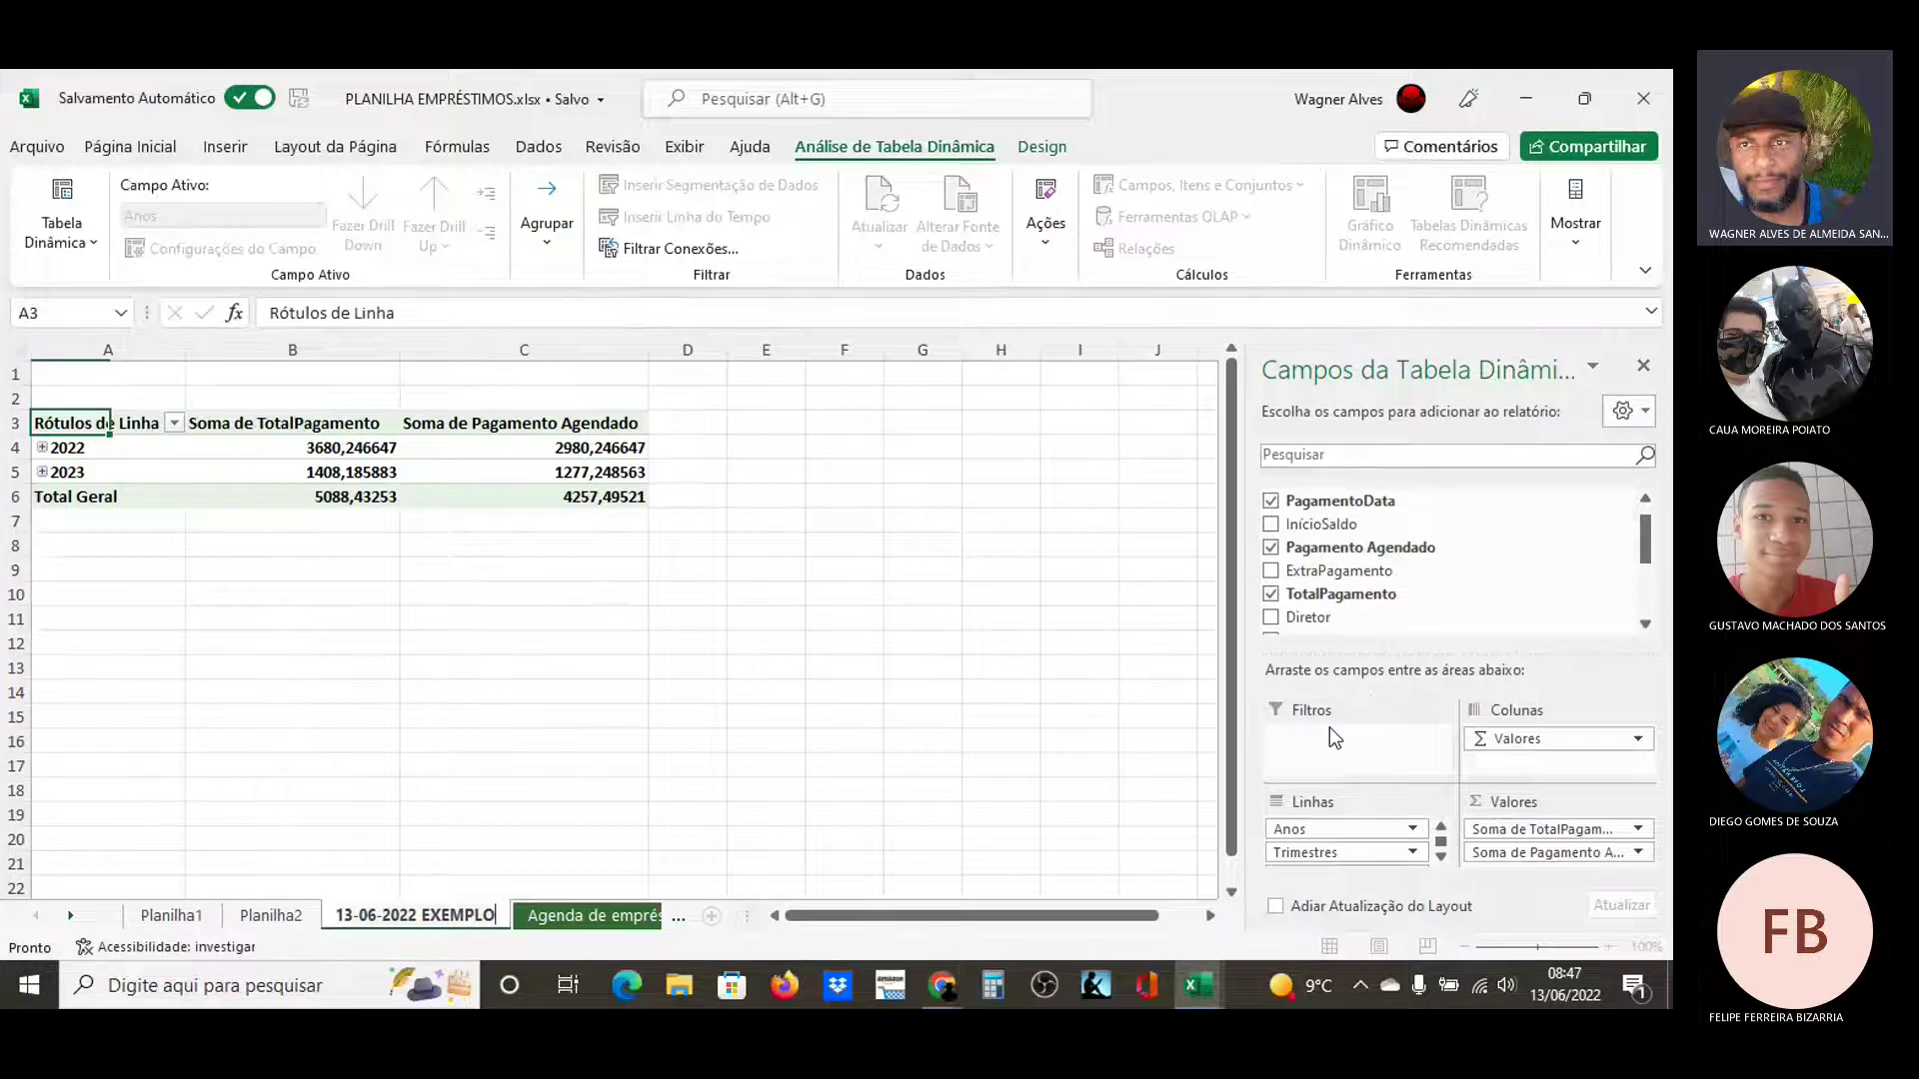
Try placing the Juros field in the pivot table's columns and undo that change
scroll(1649, 628, down, 5)
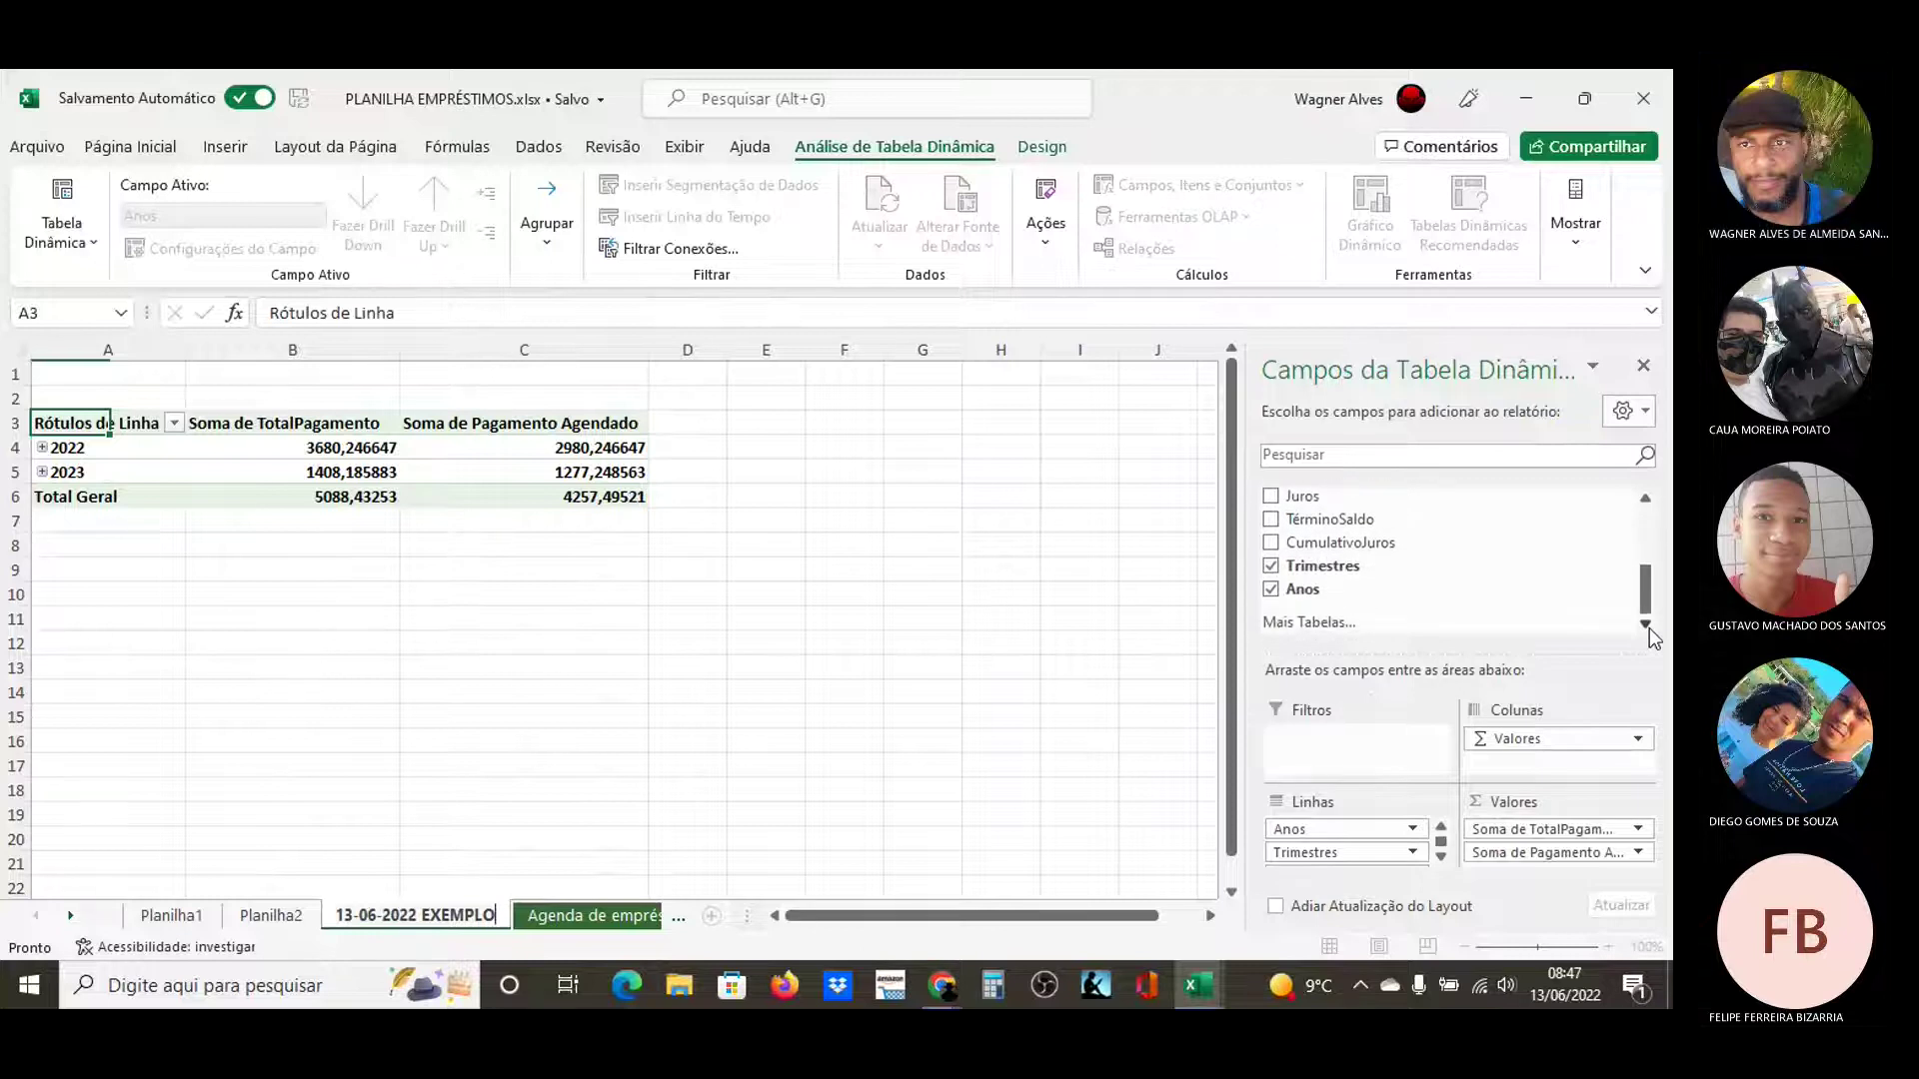
click(1653, 500)
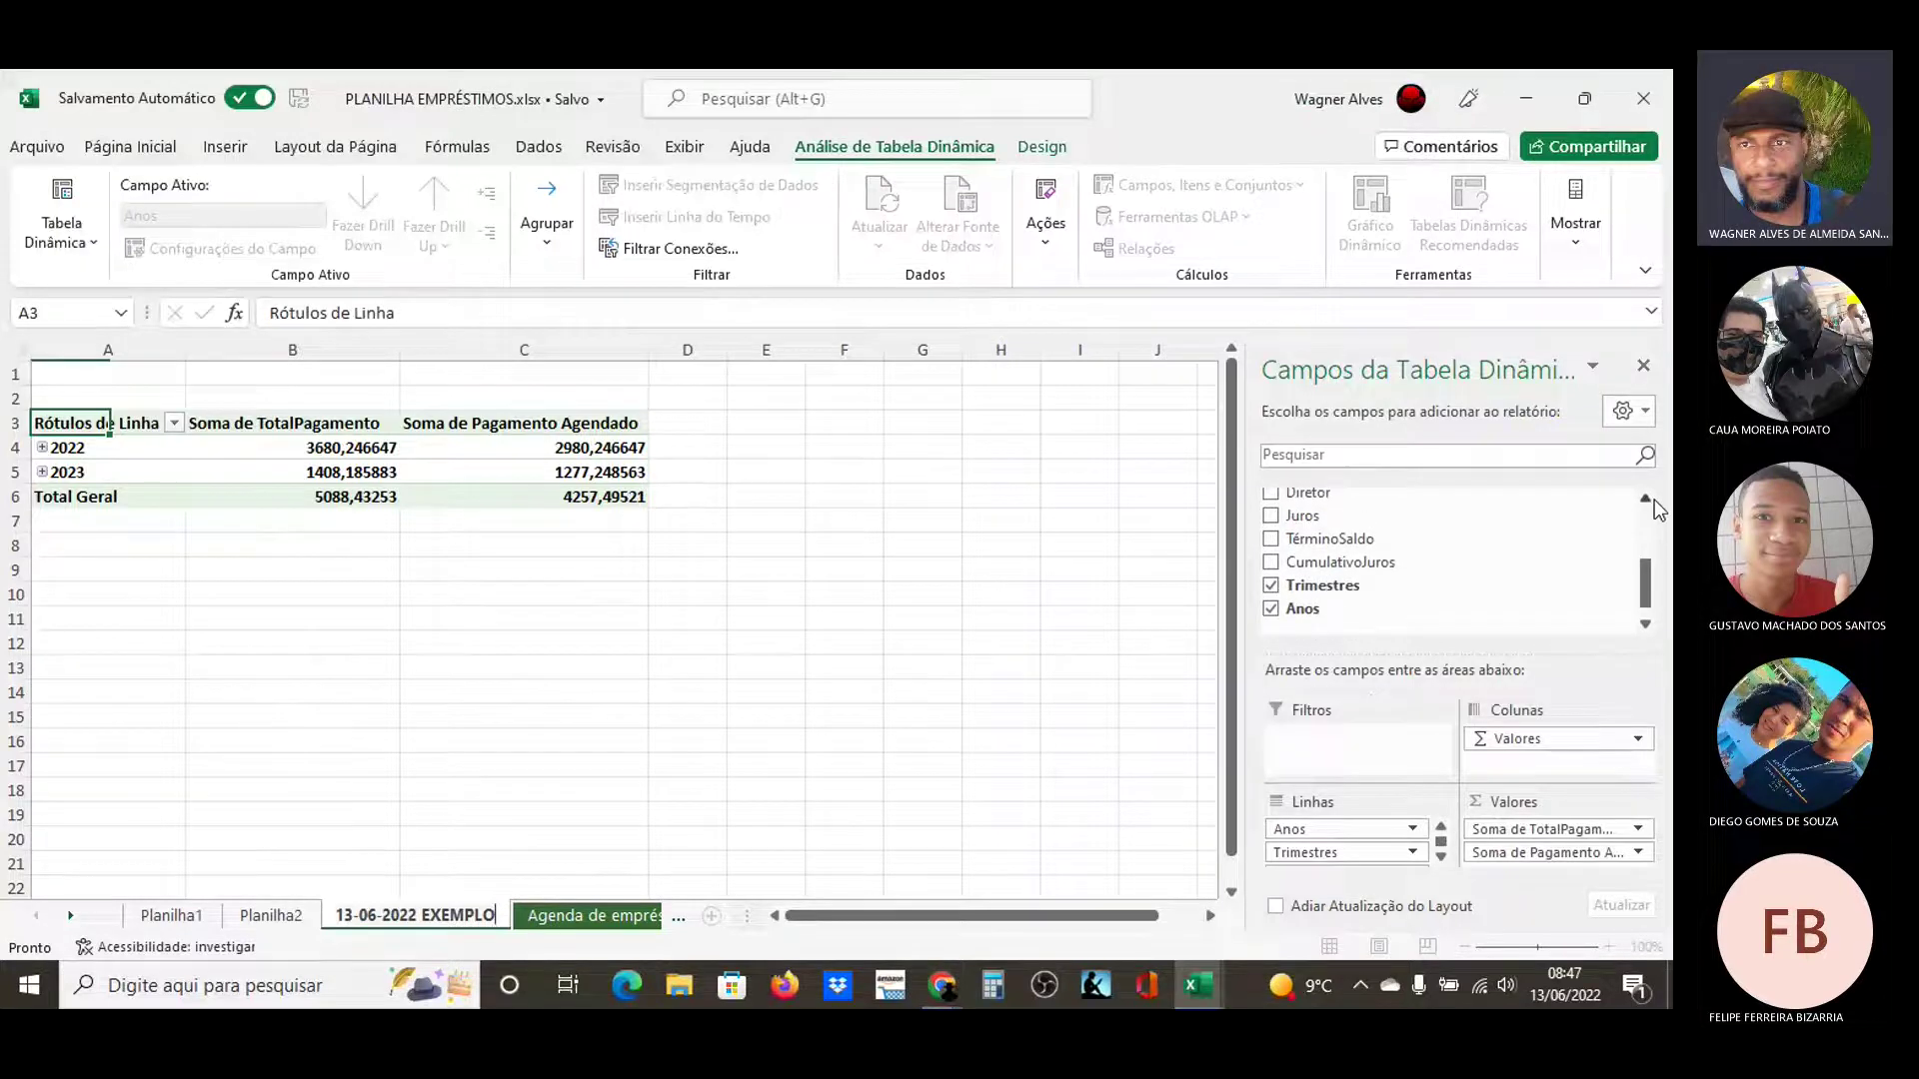
click(1645, 498)
click(1645, 499)
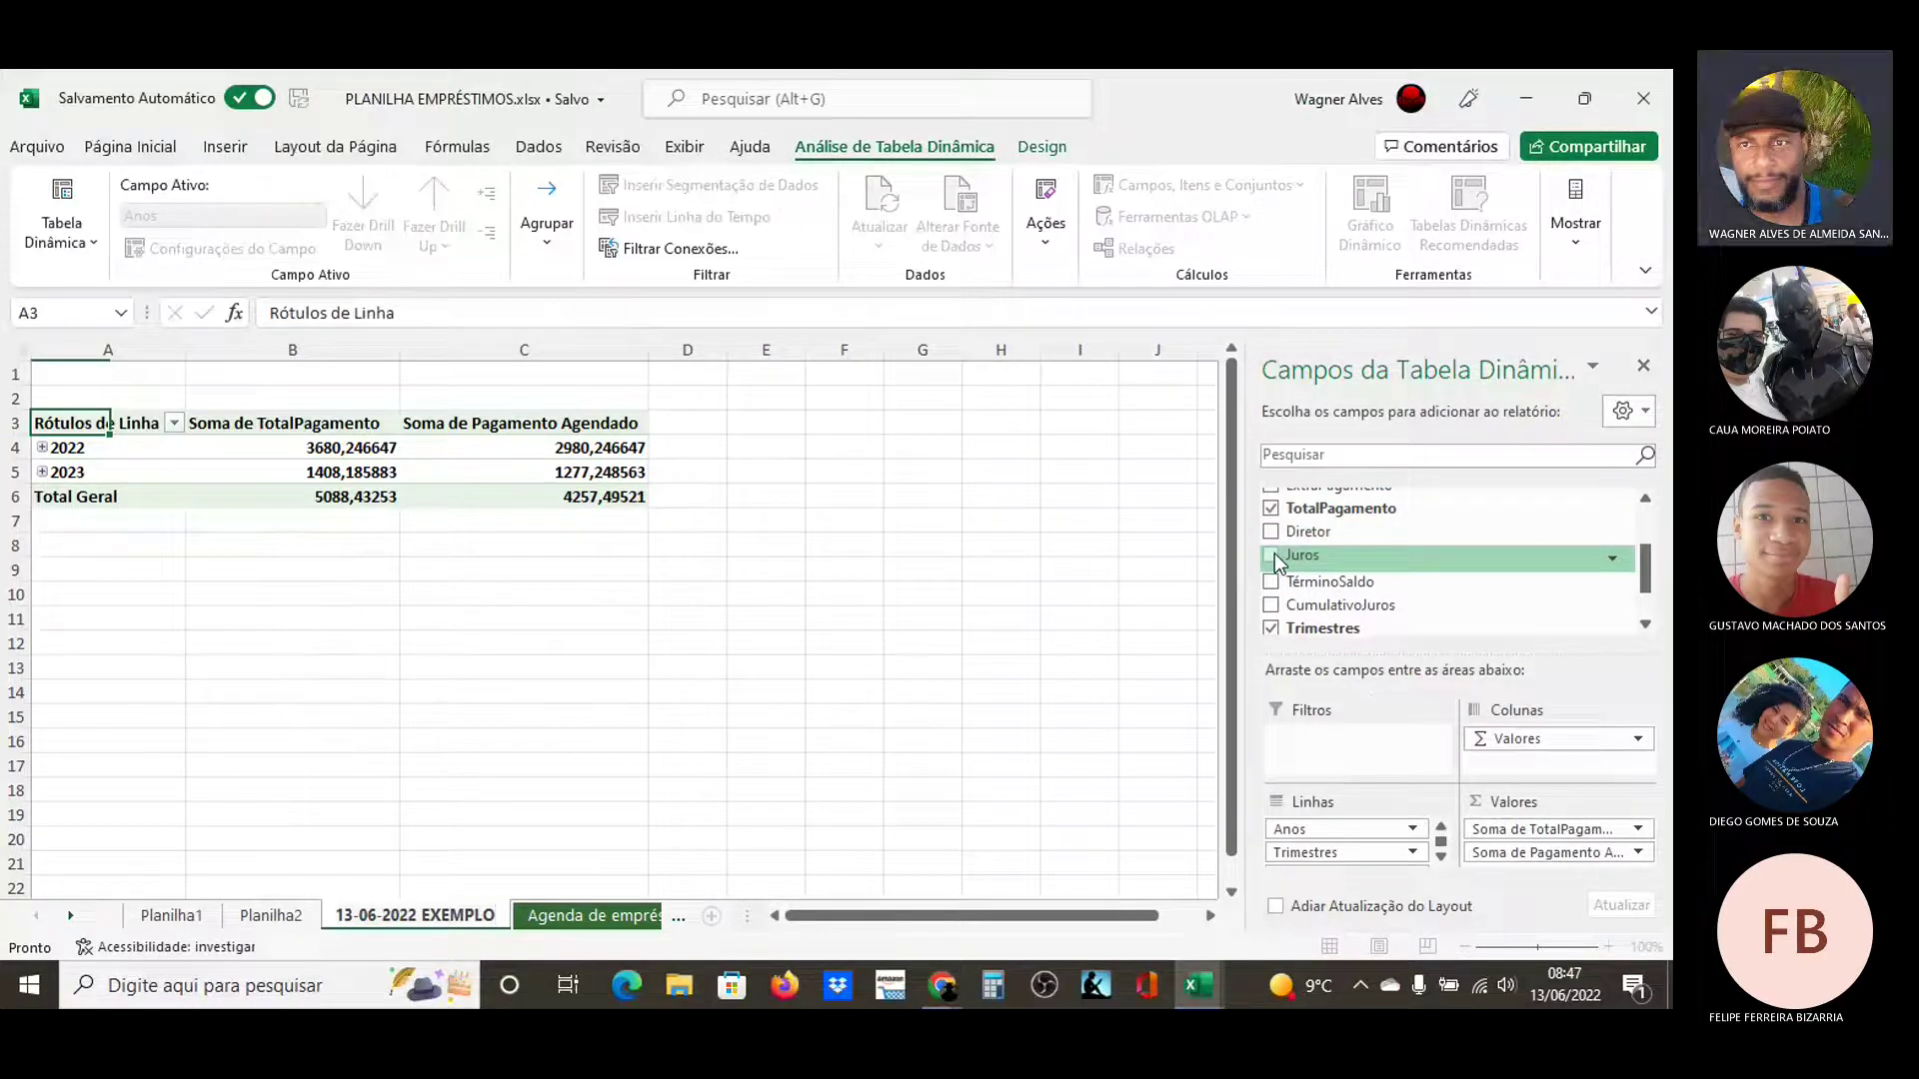
drag(1274, 553, 1489, 761)
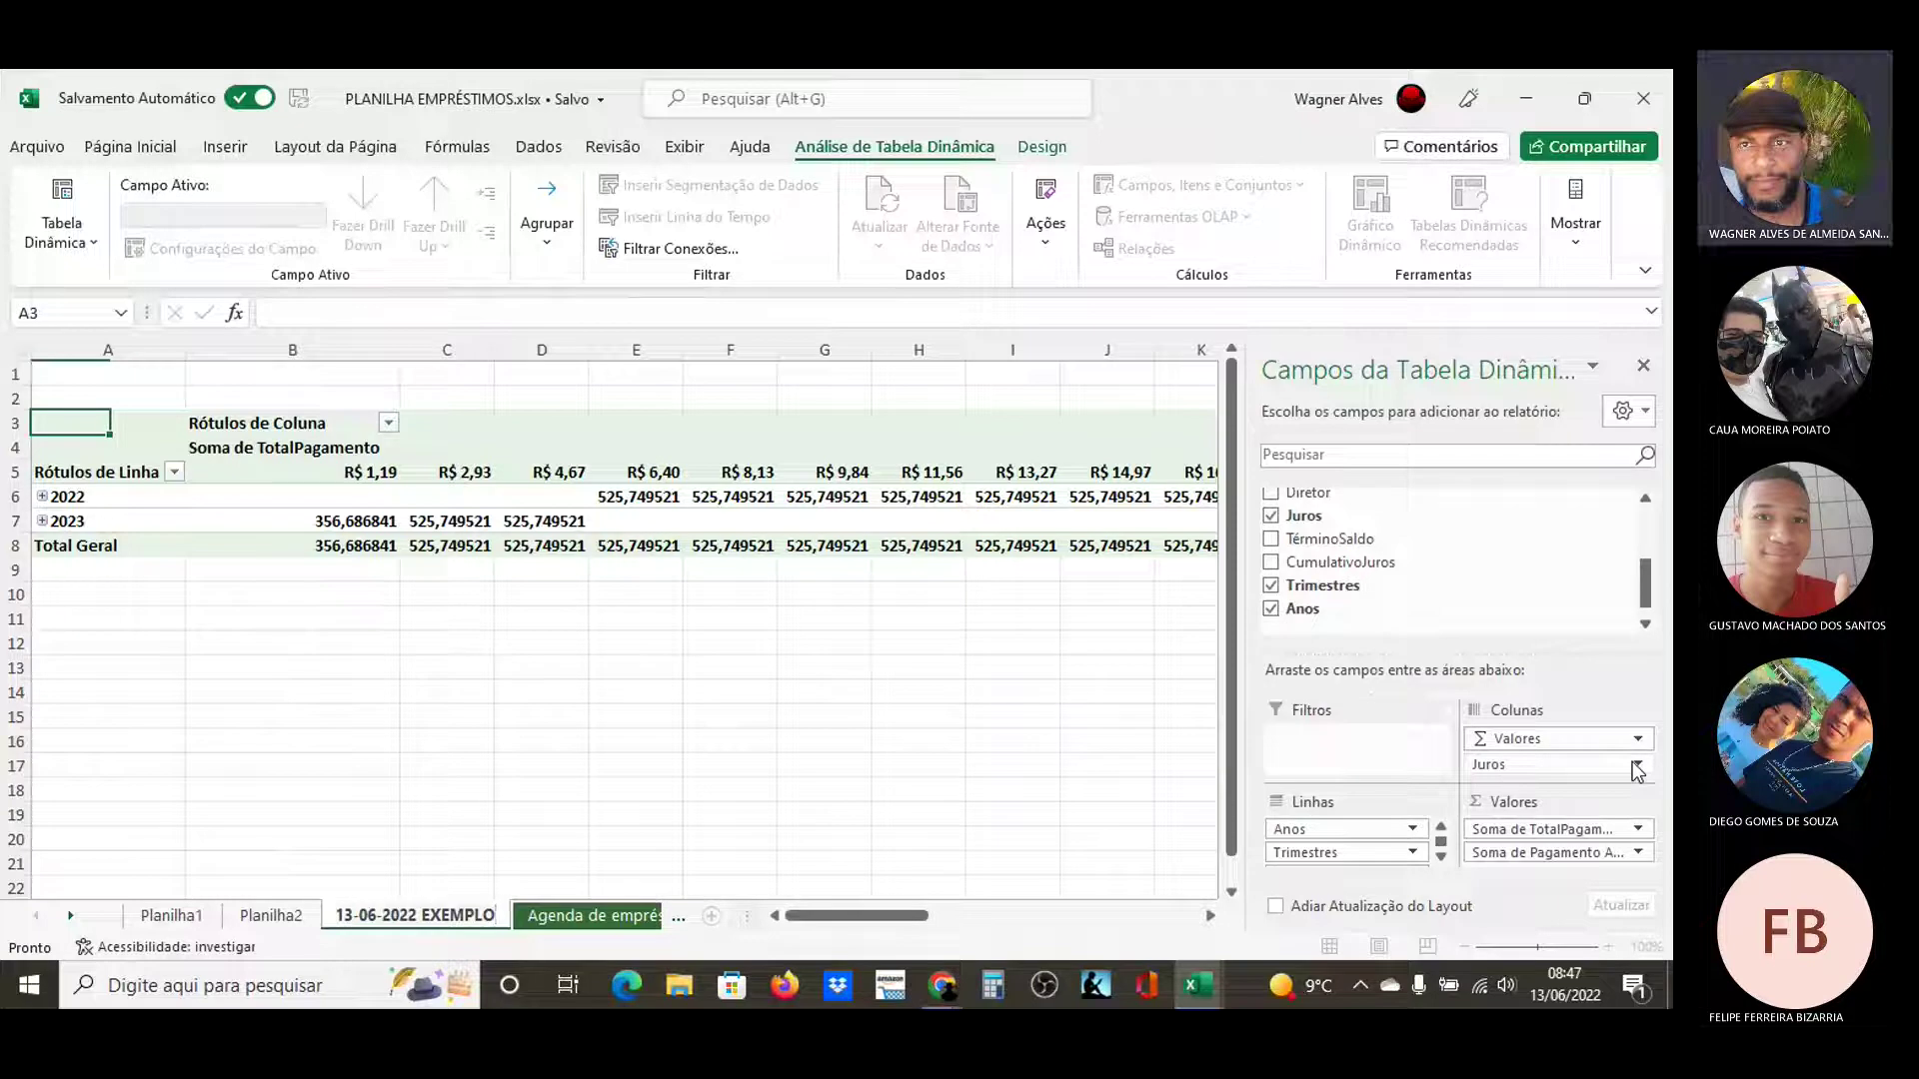
click(1185, 744)
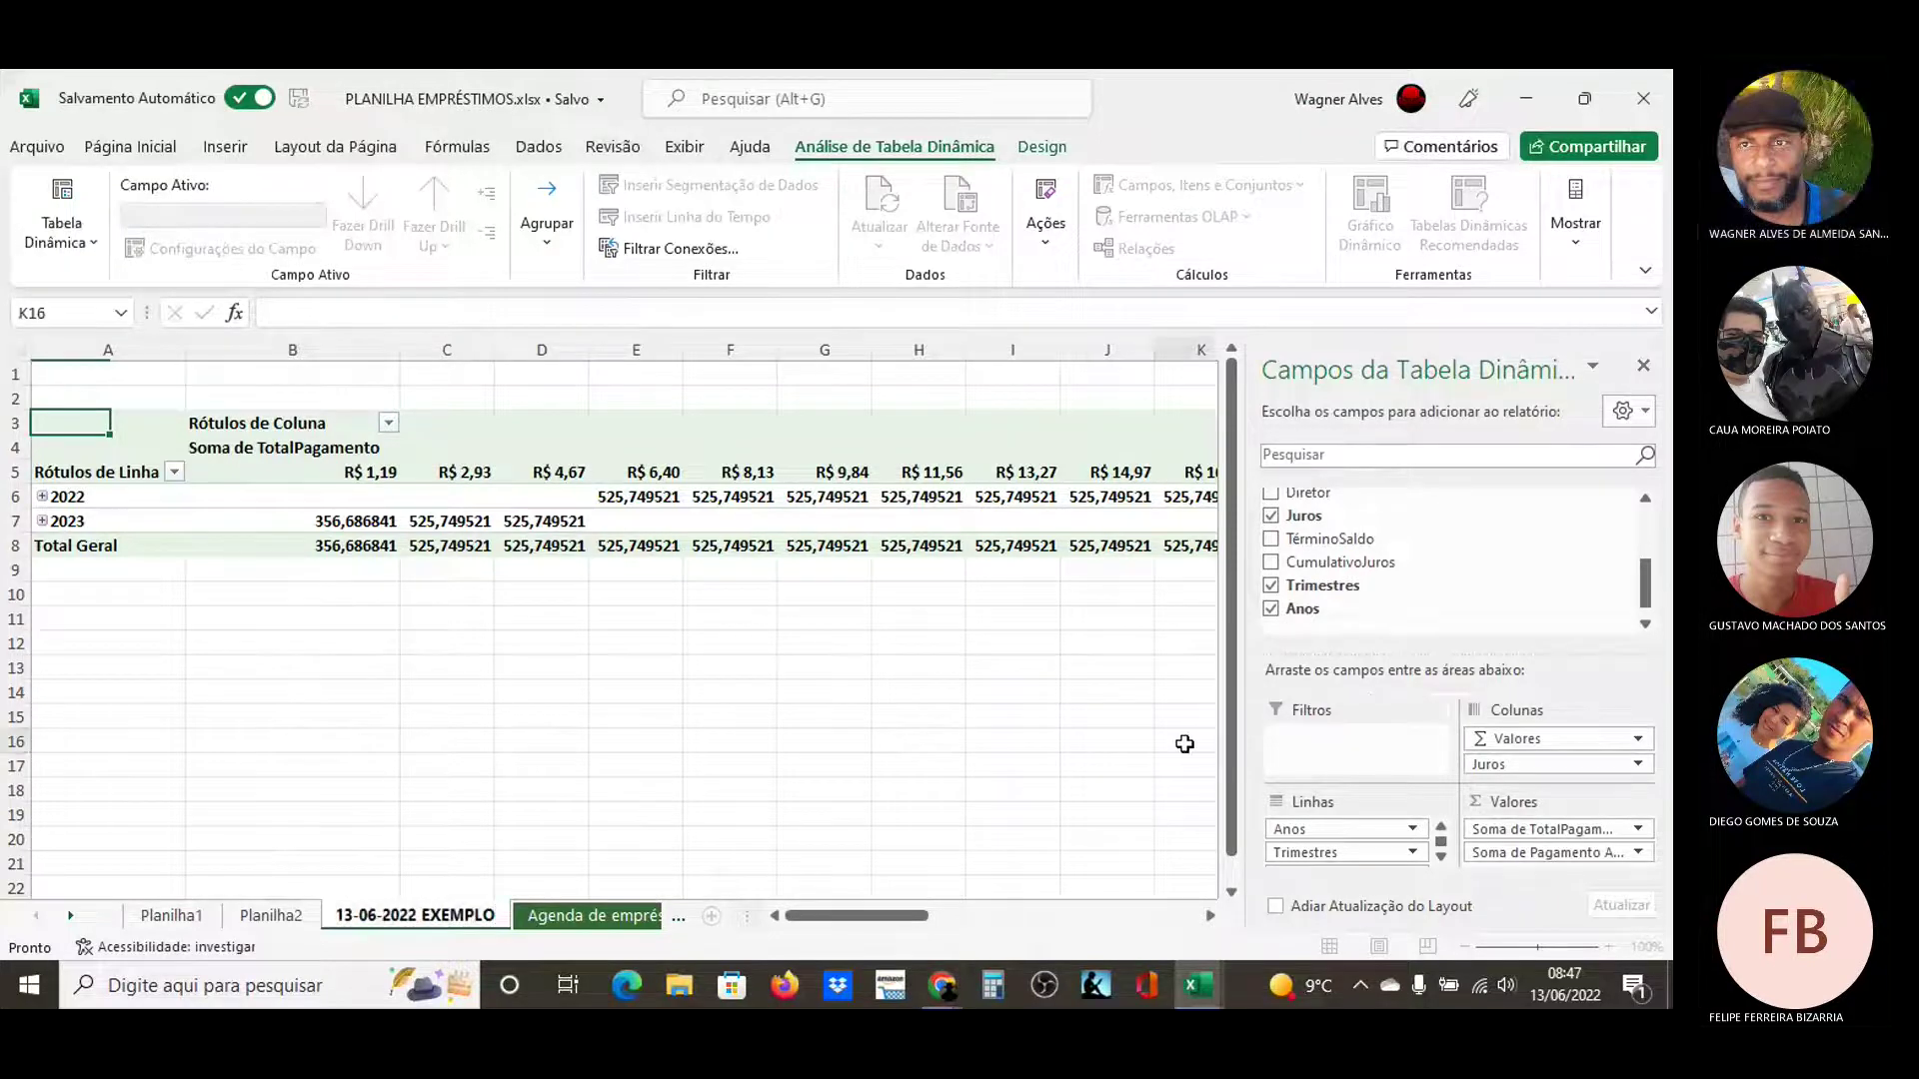
key(ctrl+z)
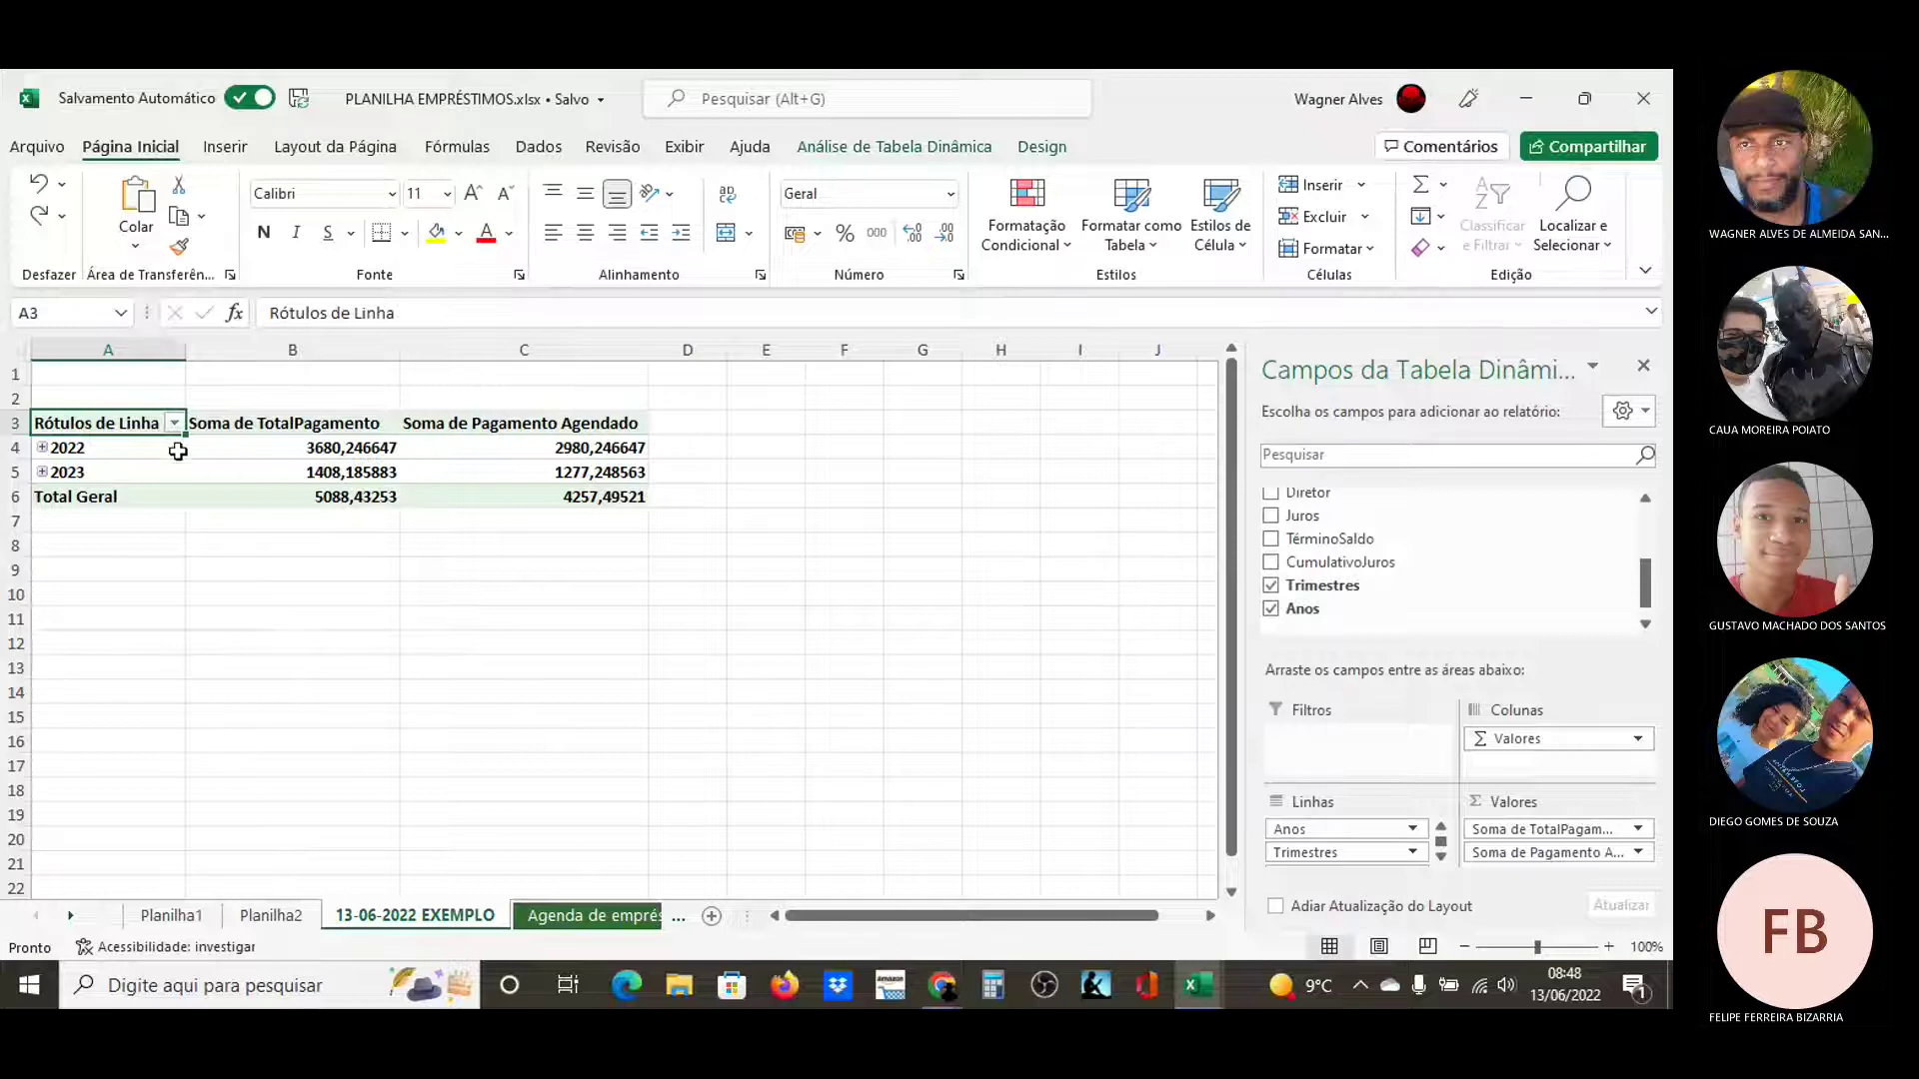
click(98, 453)
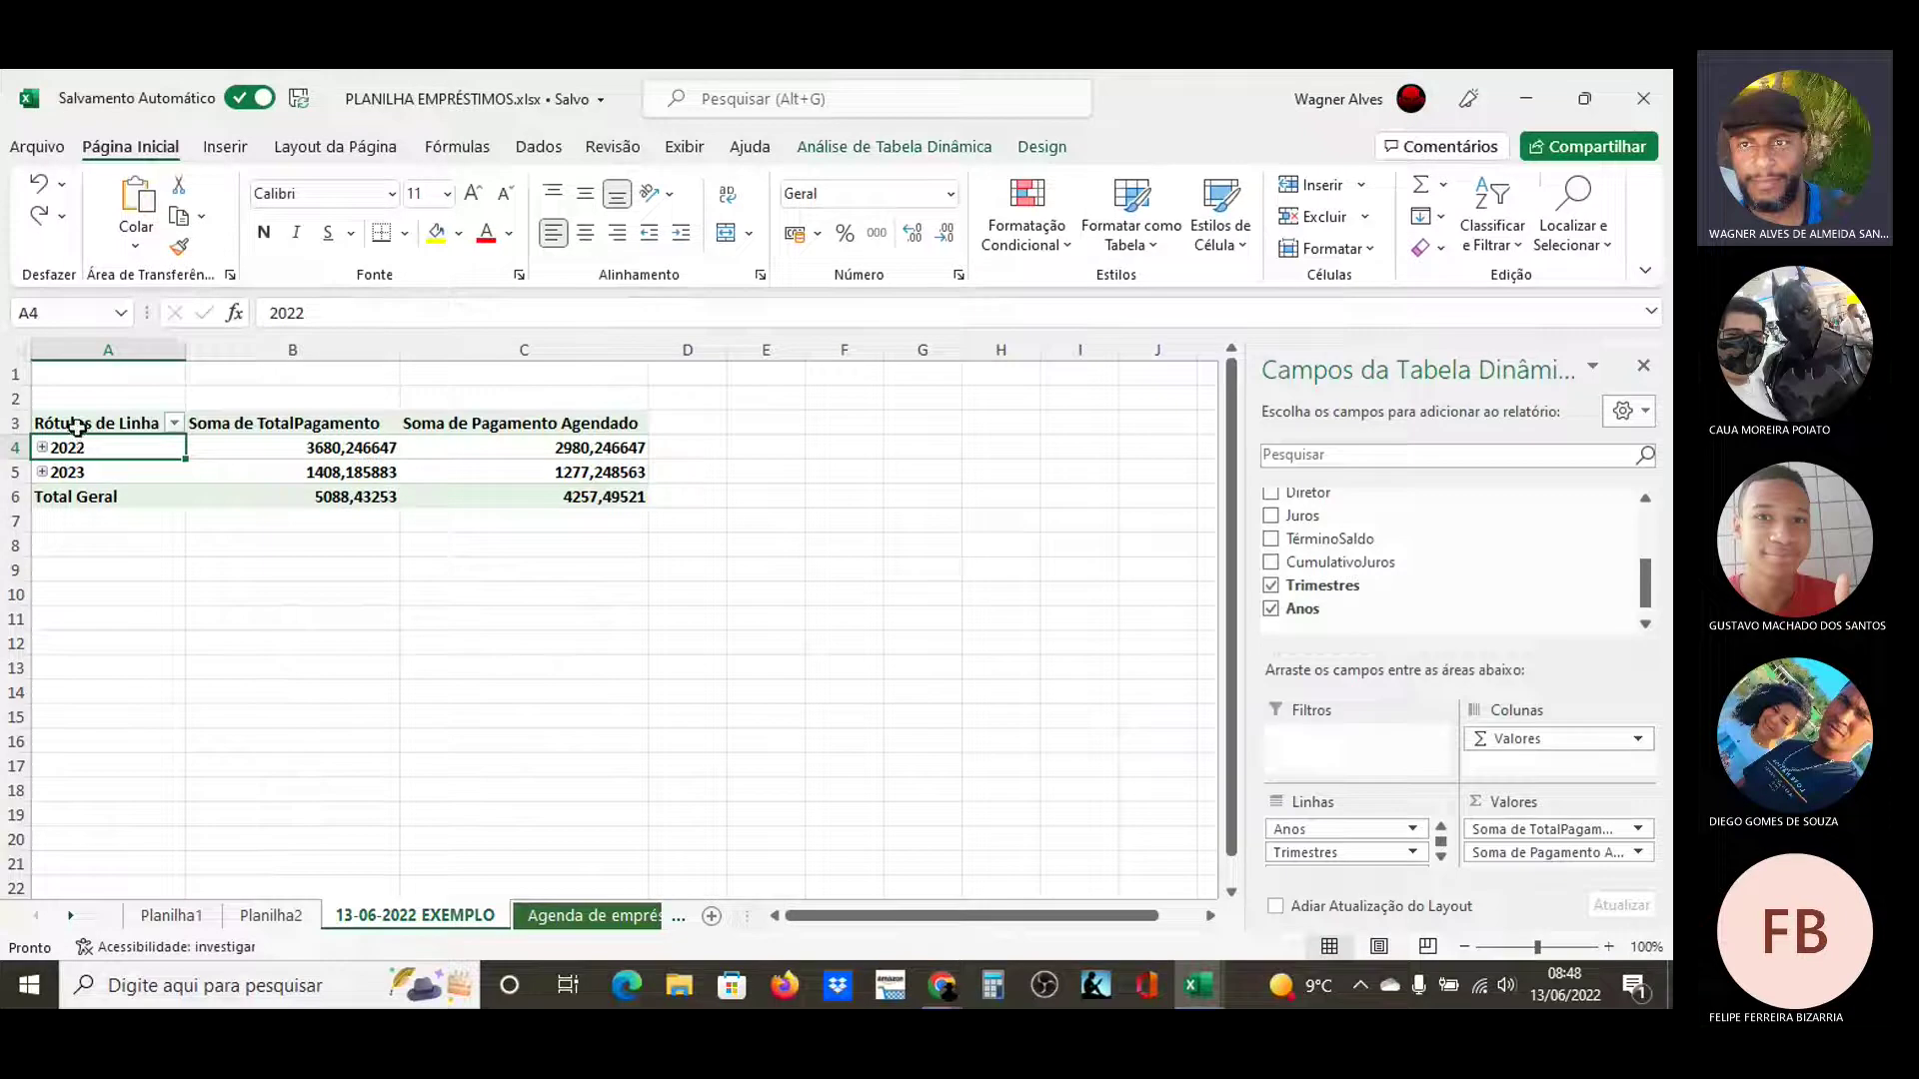
click(77, 419)
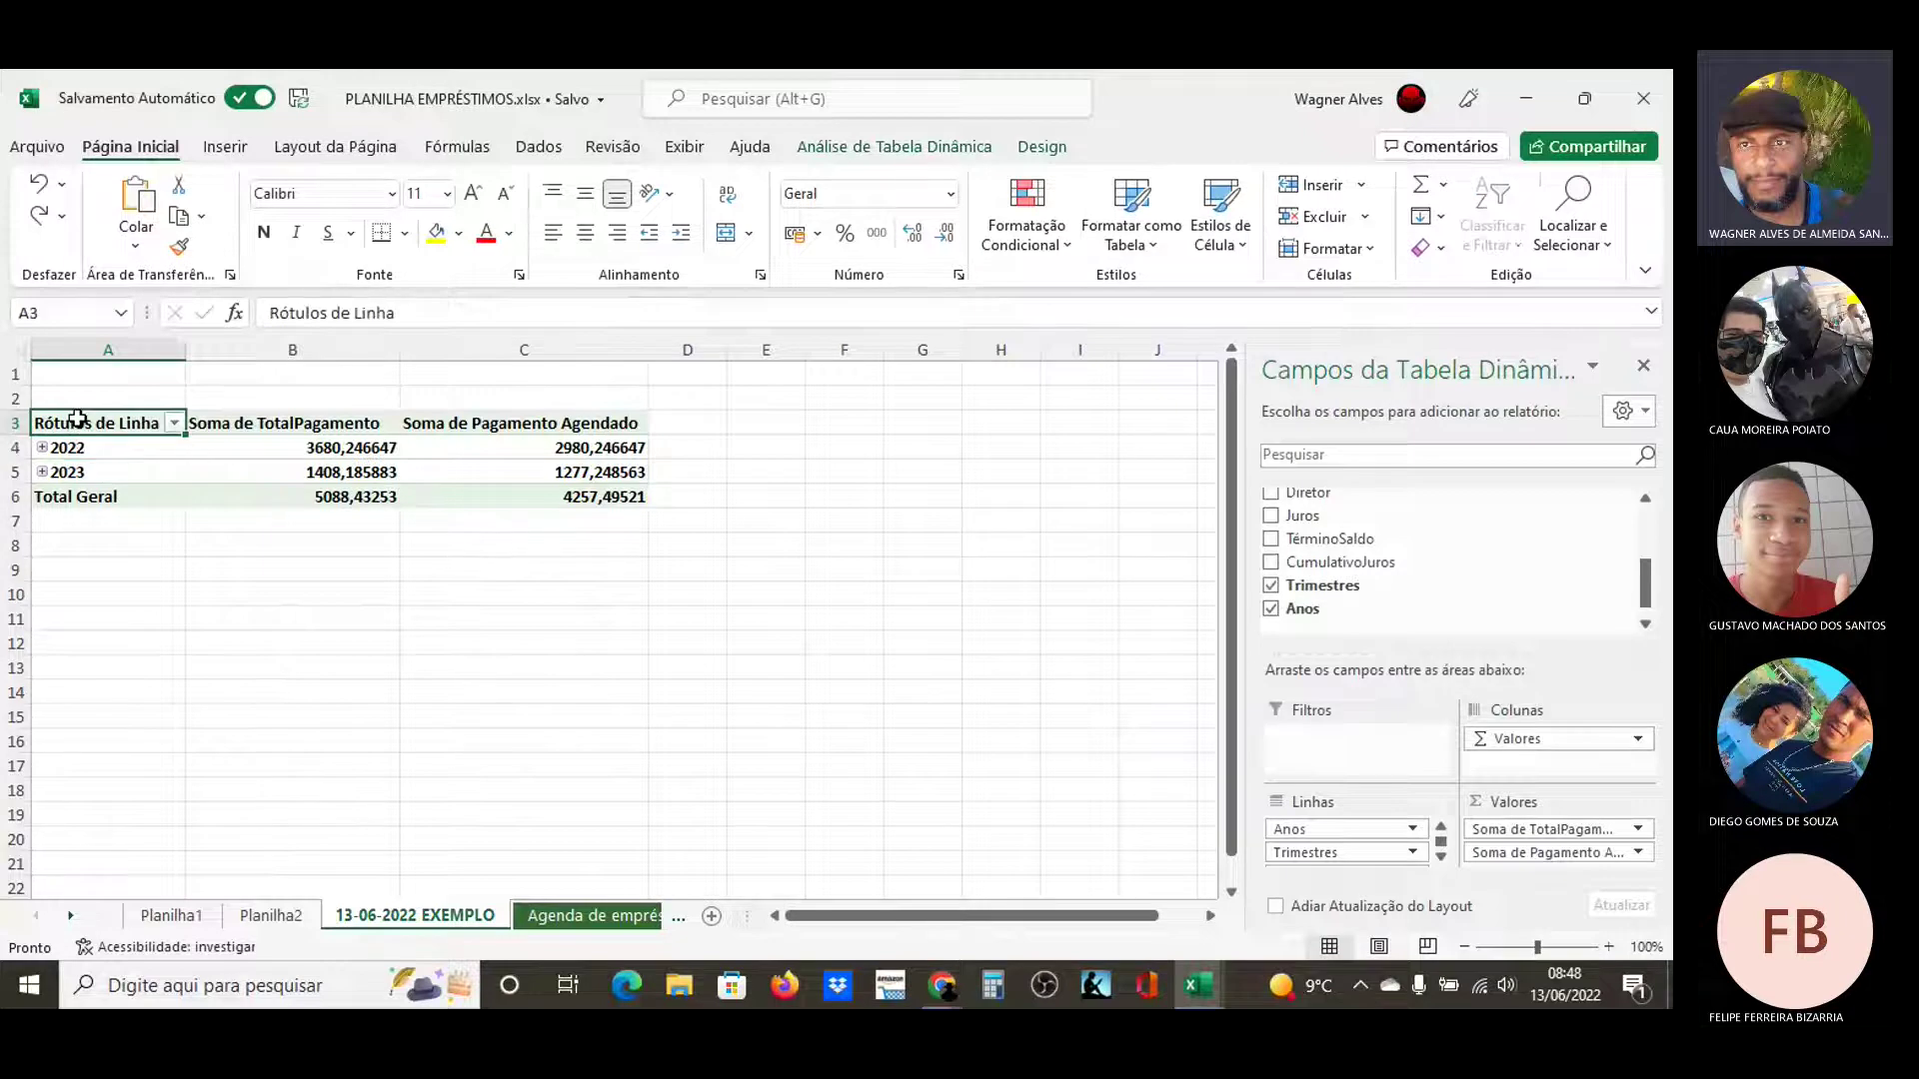
key(shift+Down)
key(shift+Down)
key(shift+Down)
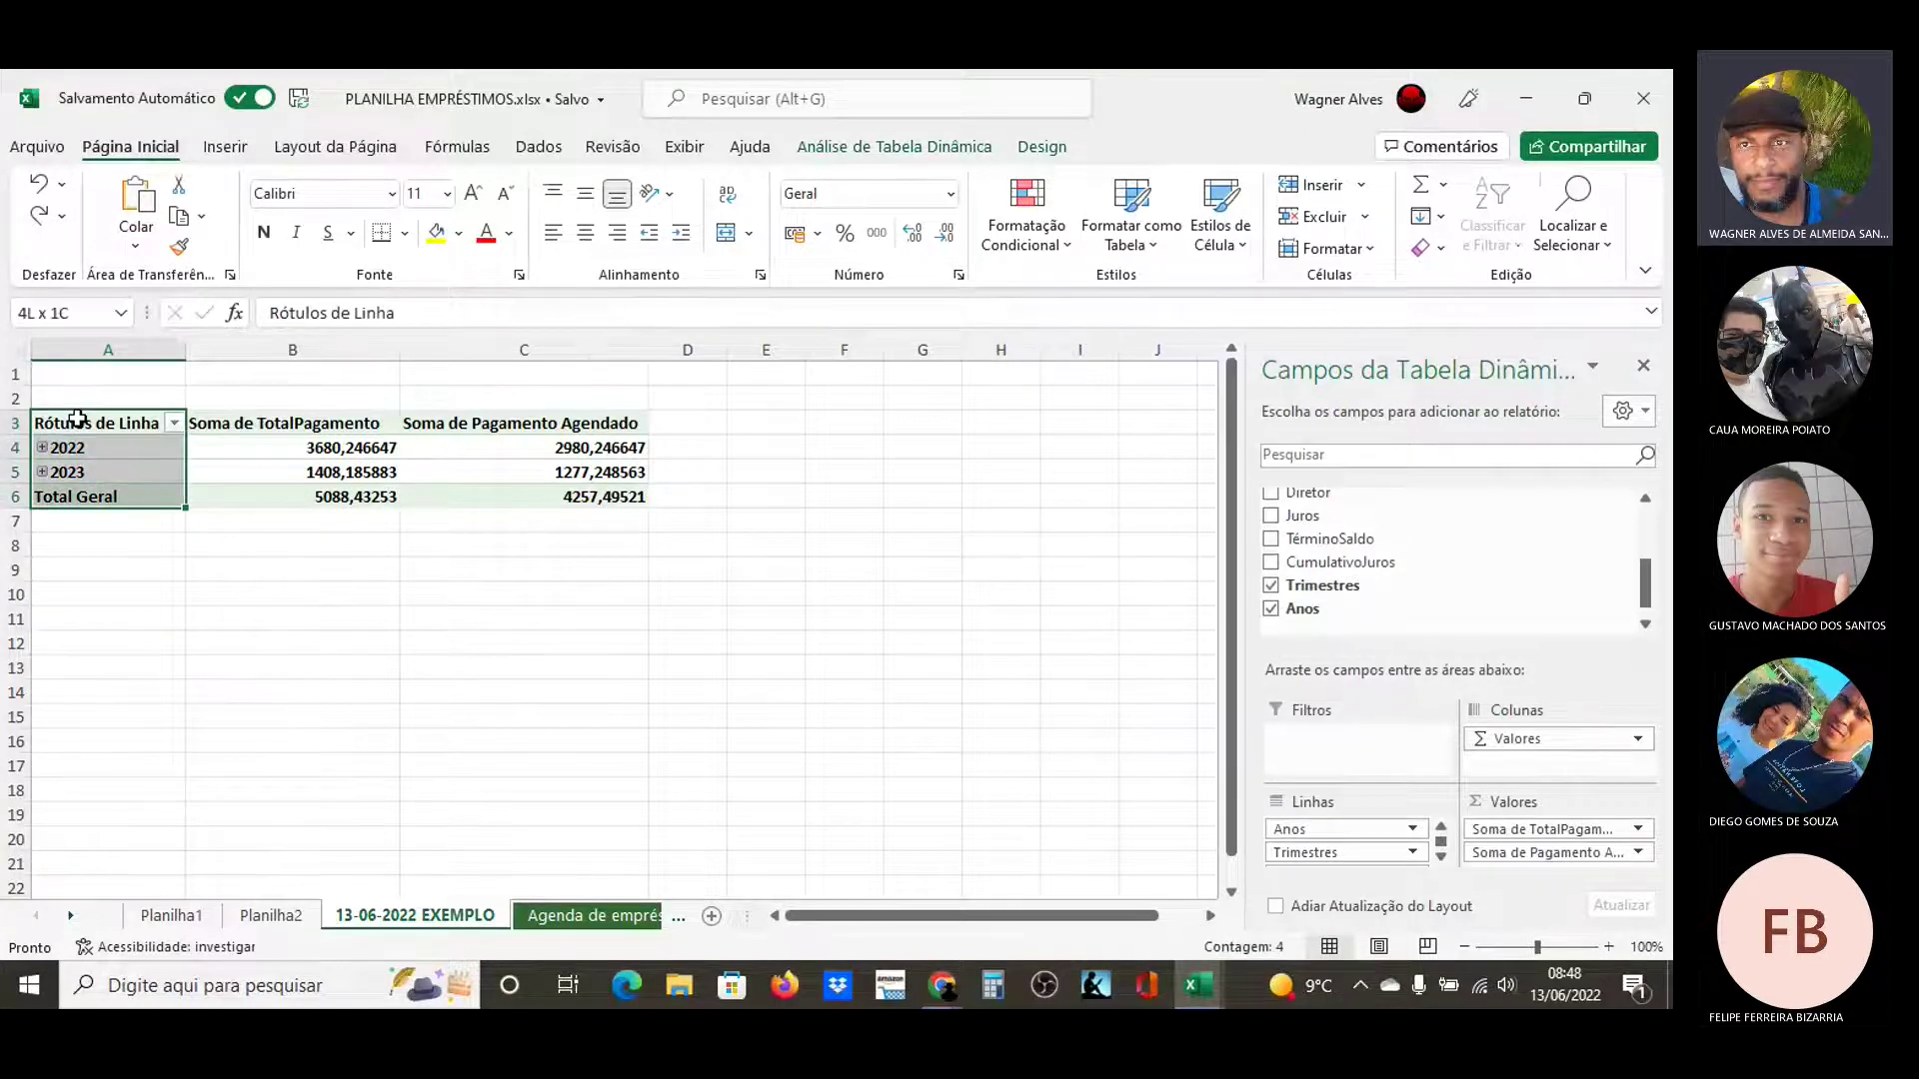
key(shift+Right)
key(shift+Right)
key(shift+Right)
key(shift+Left)
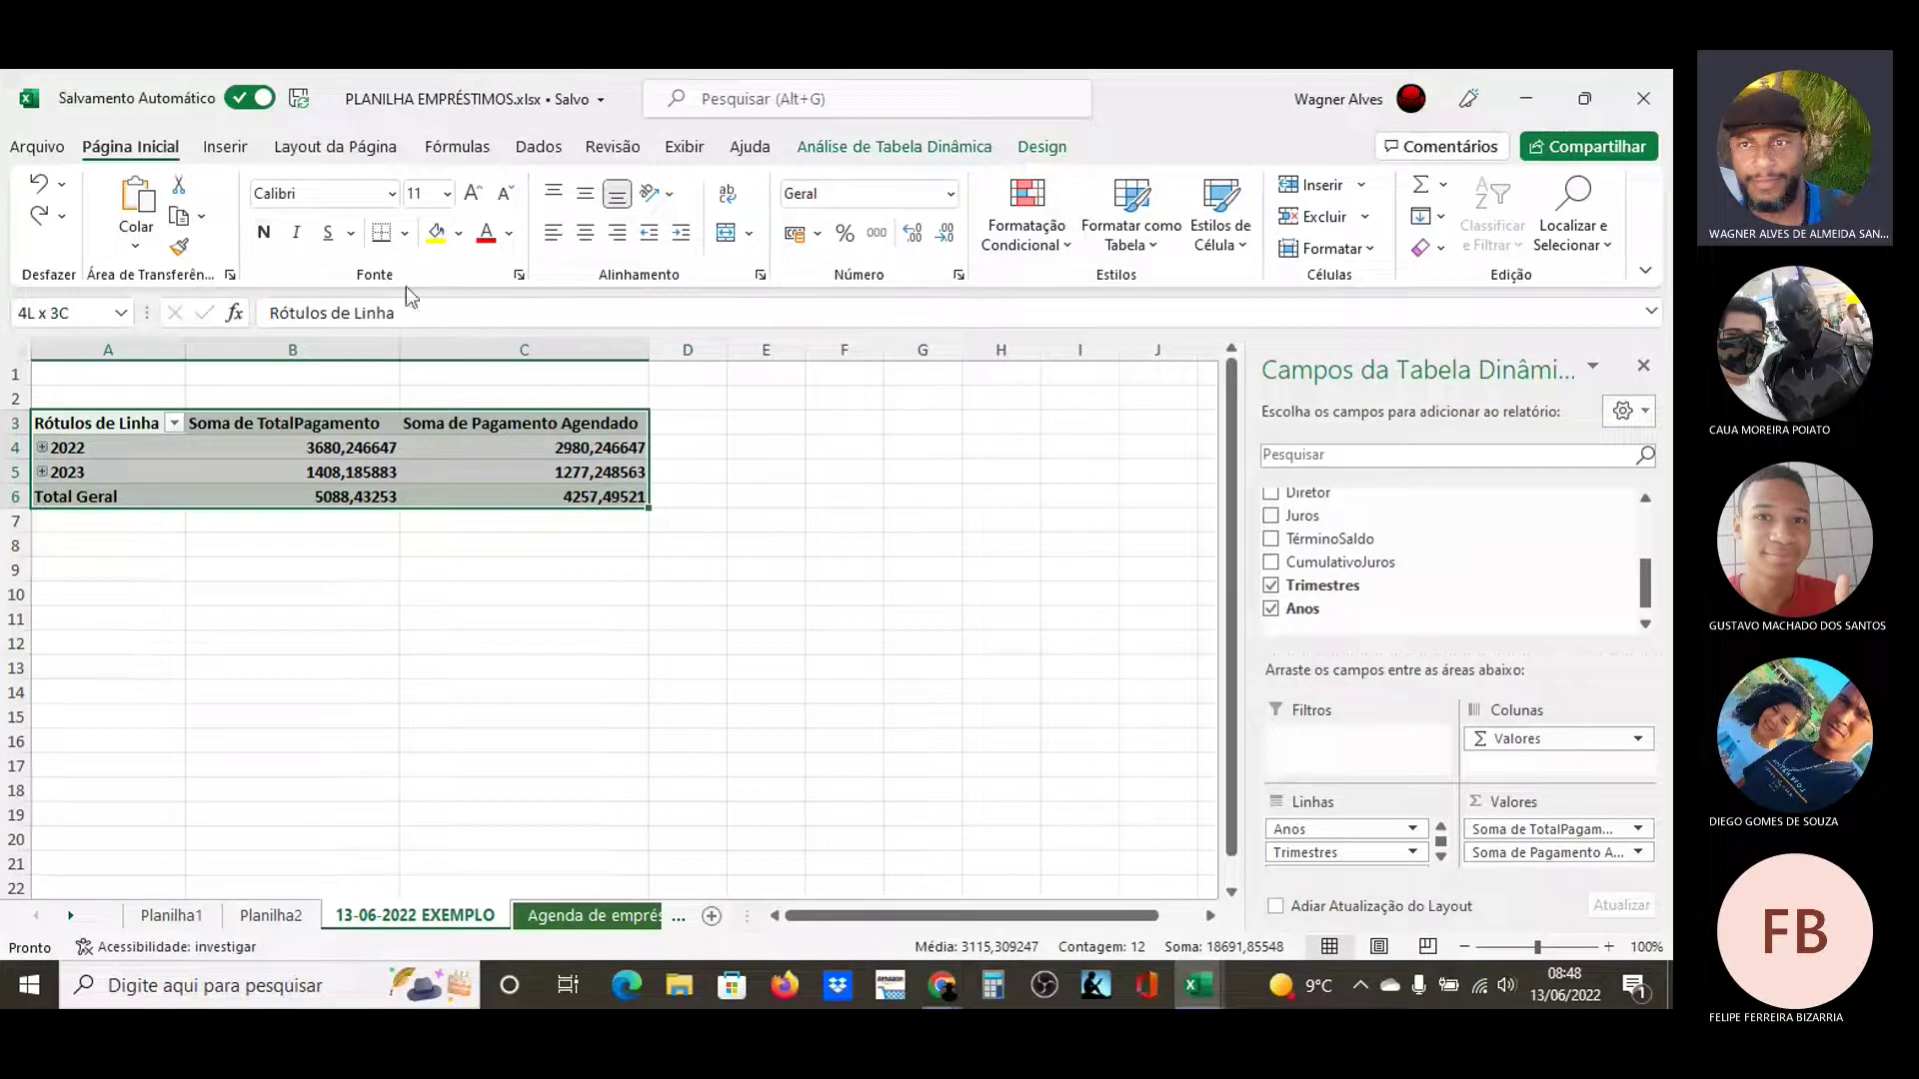
click(431, 602)
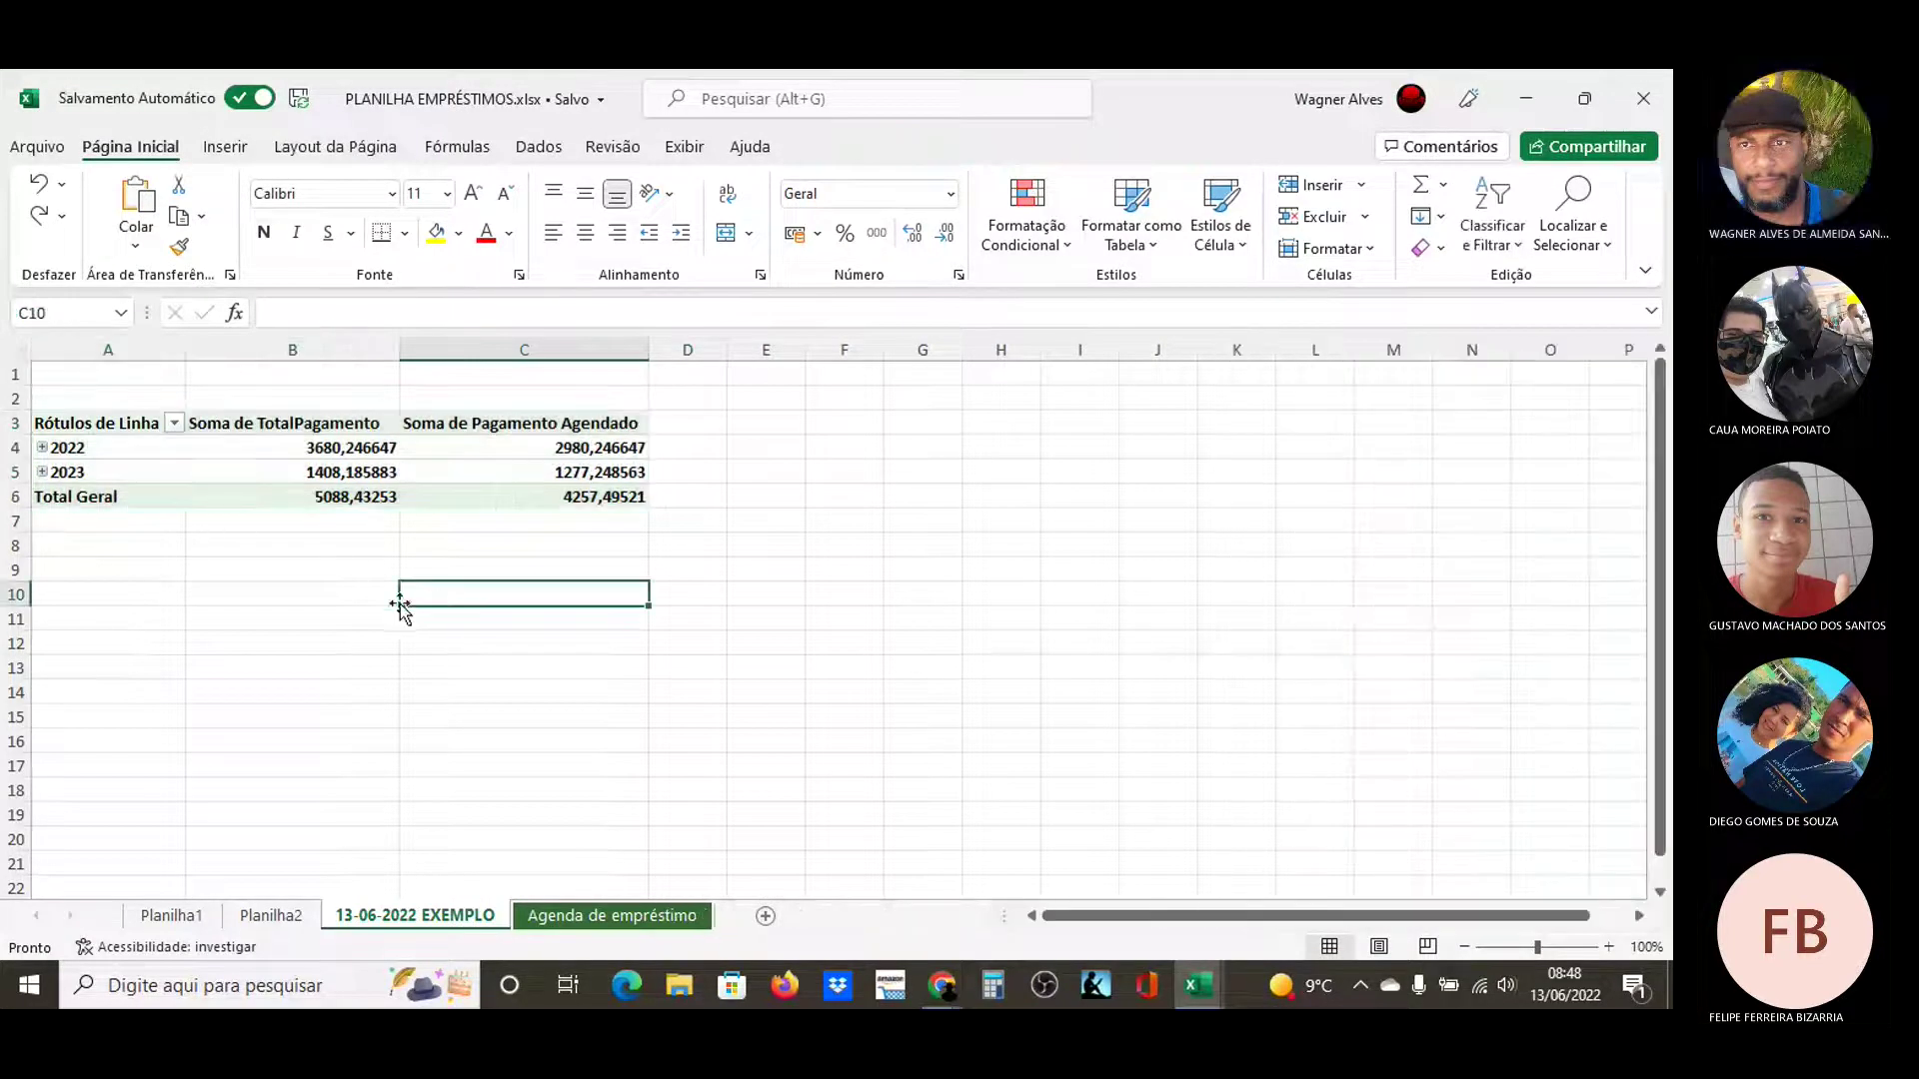
click(68, 428)
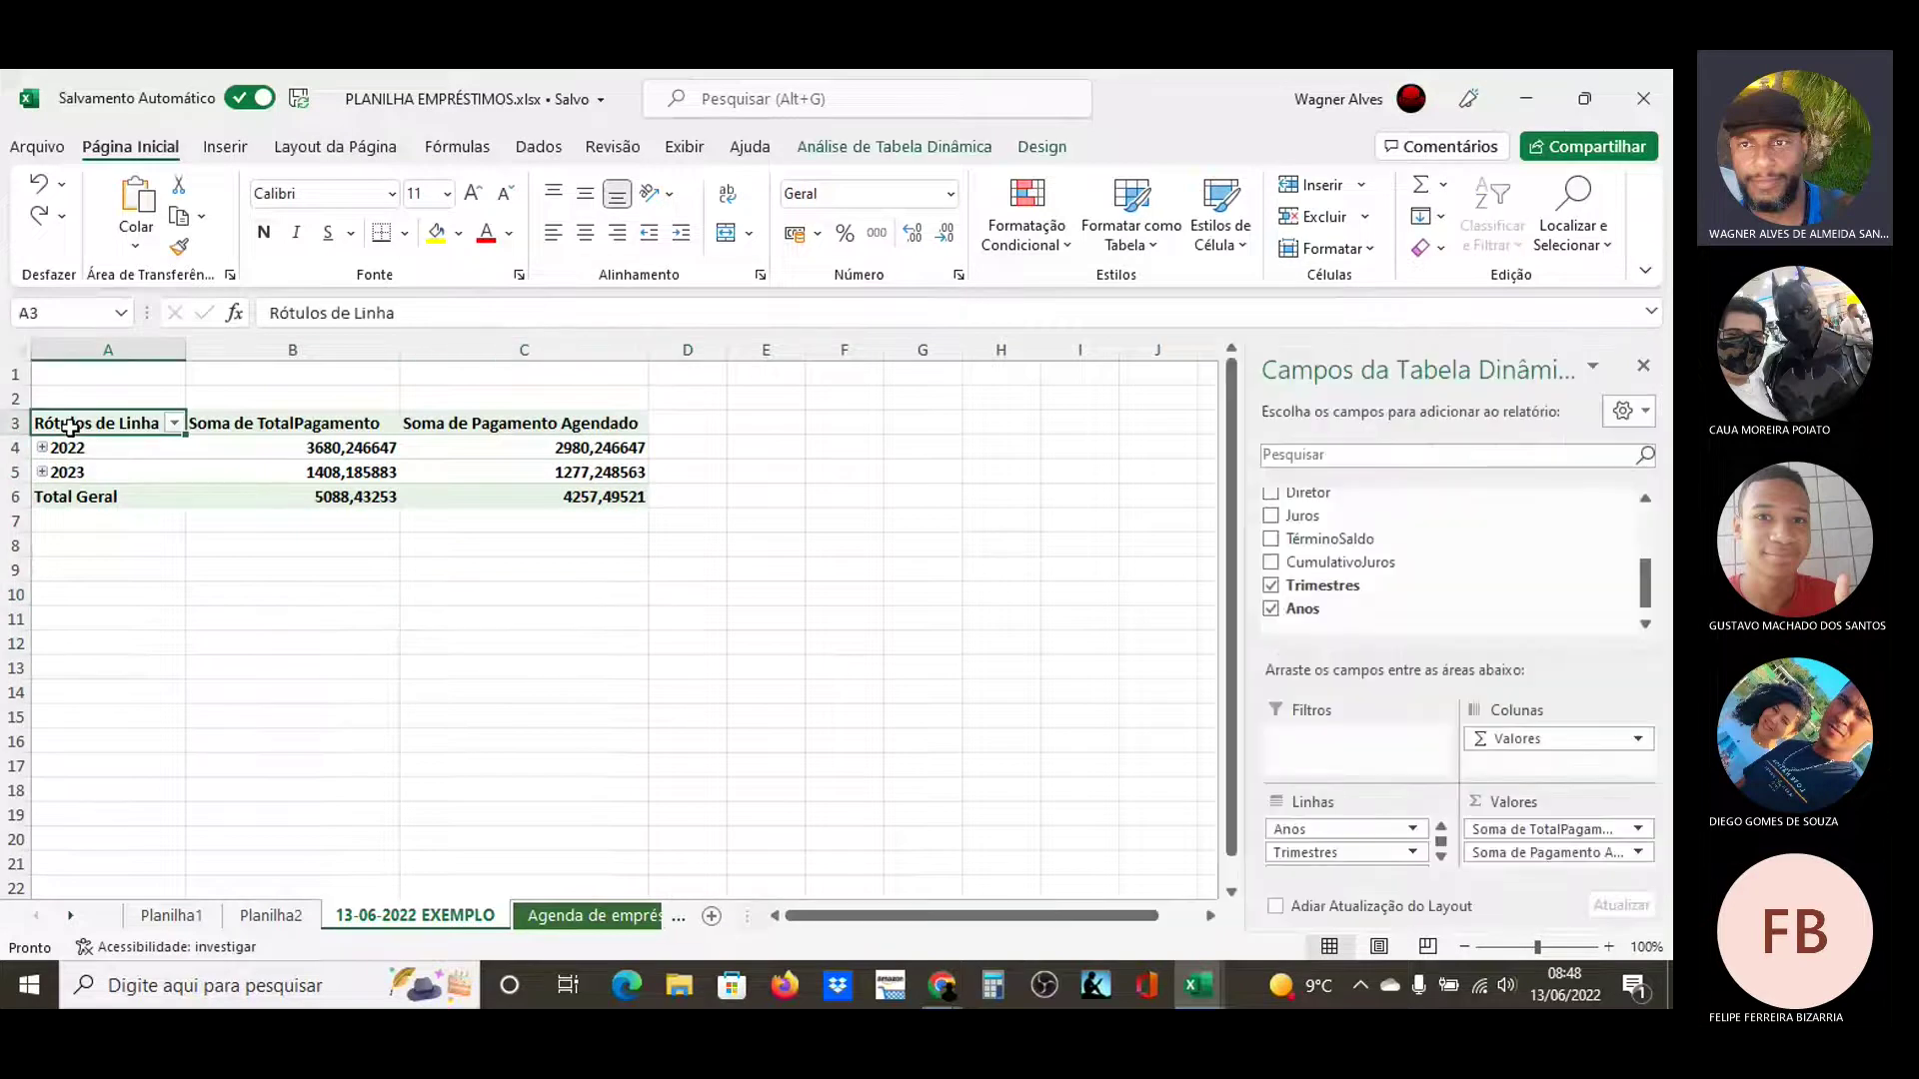
click(1144, 670)
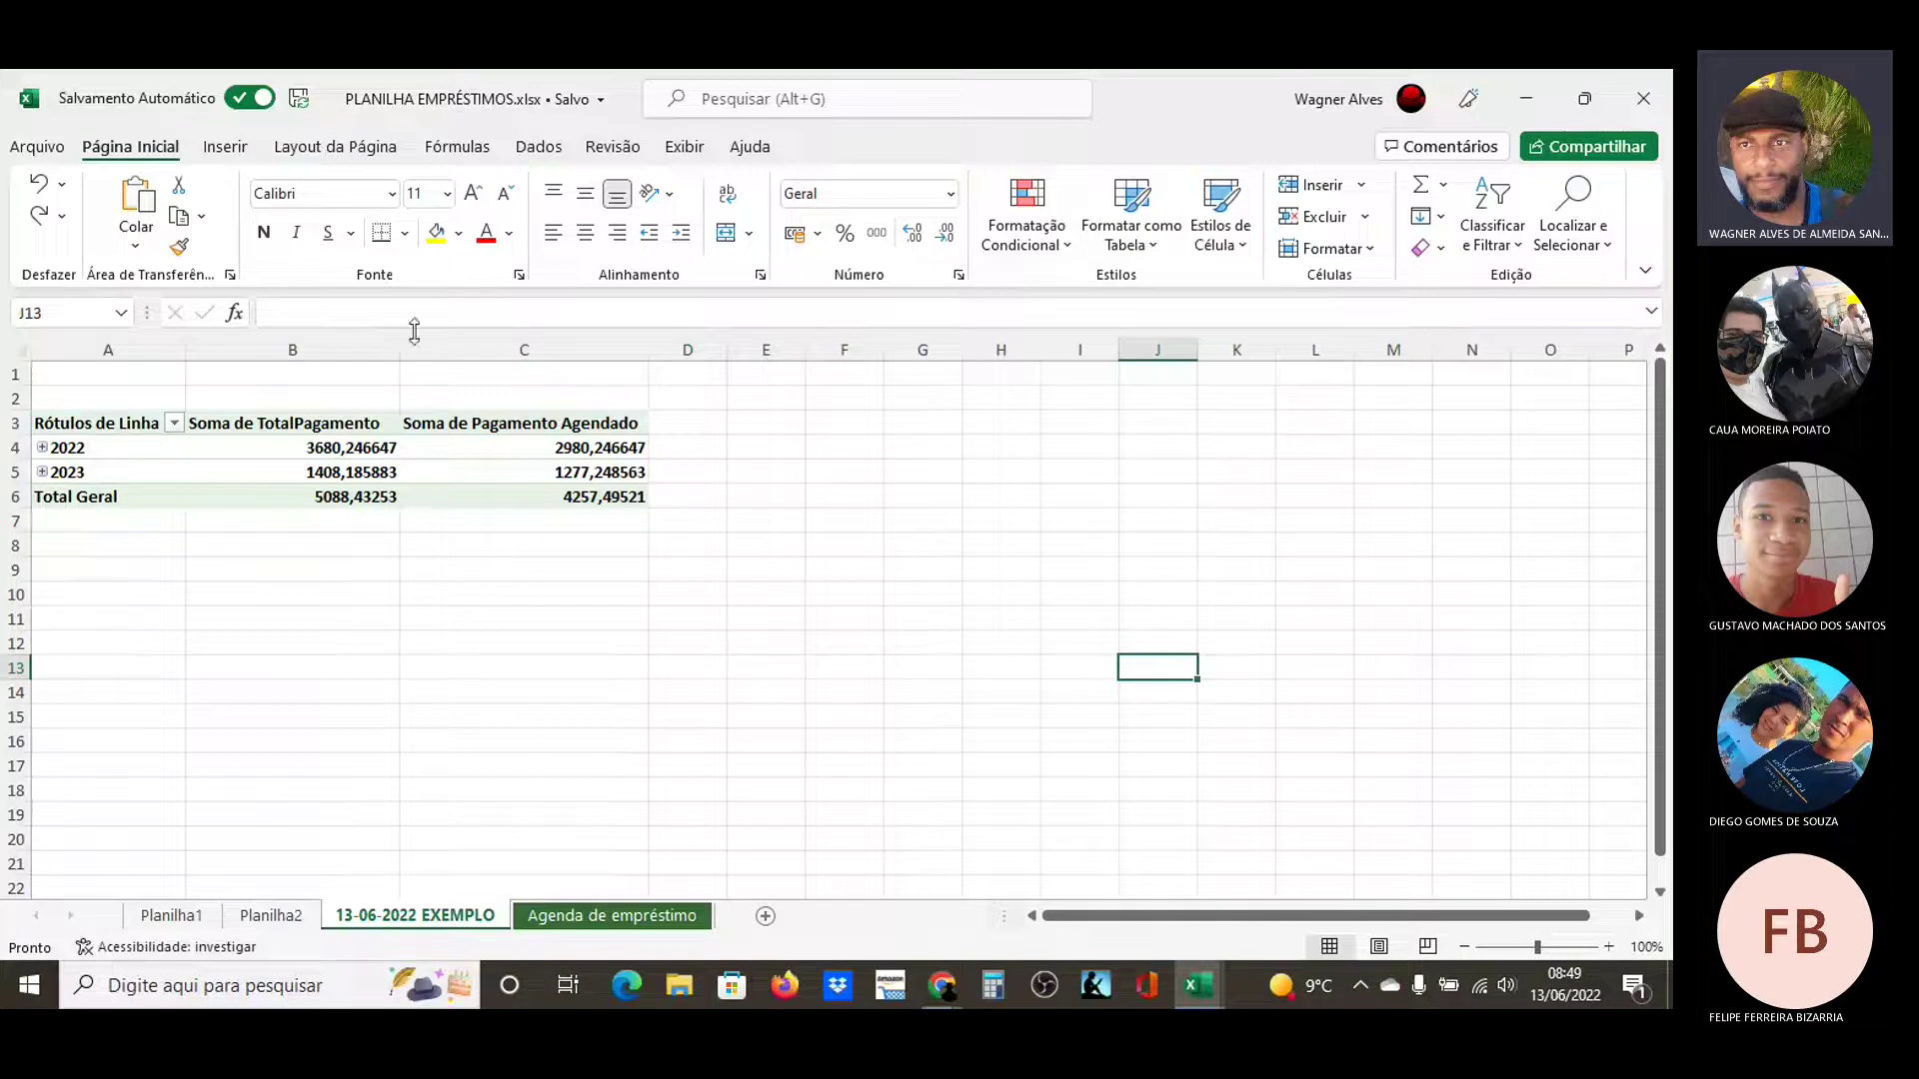
click(104, 424)
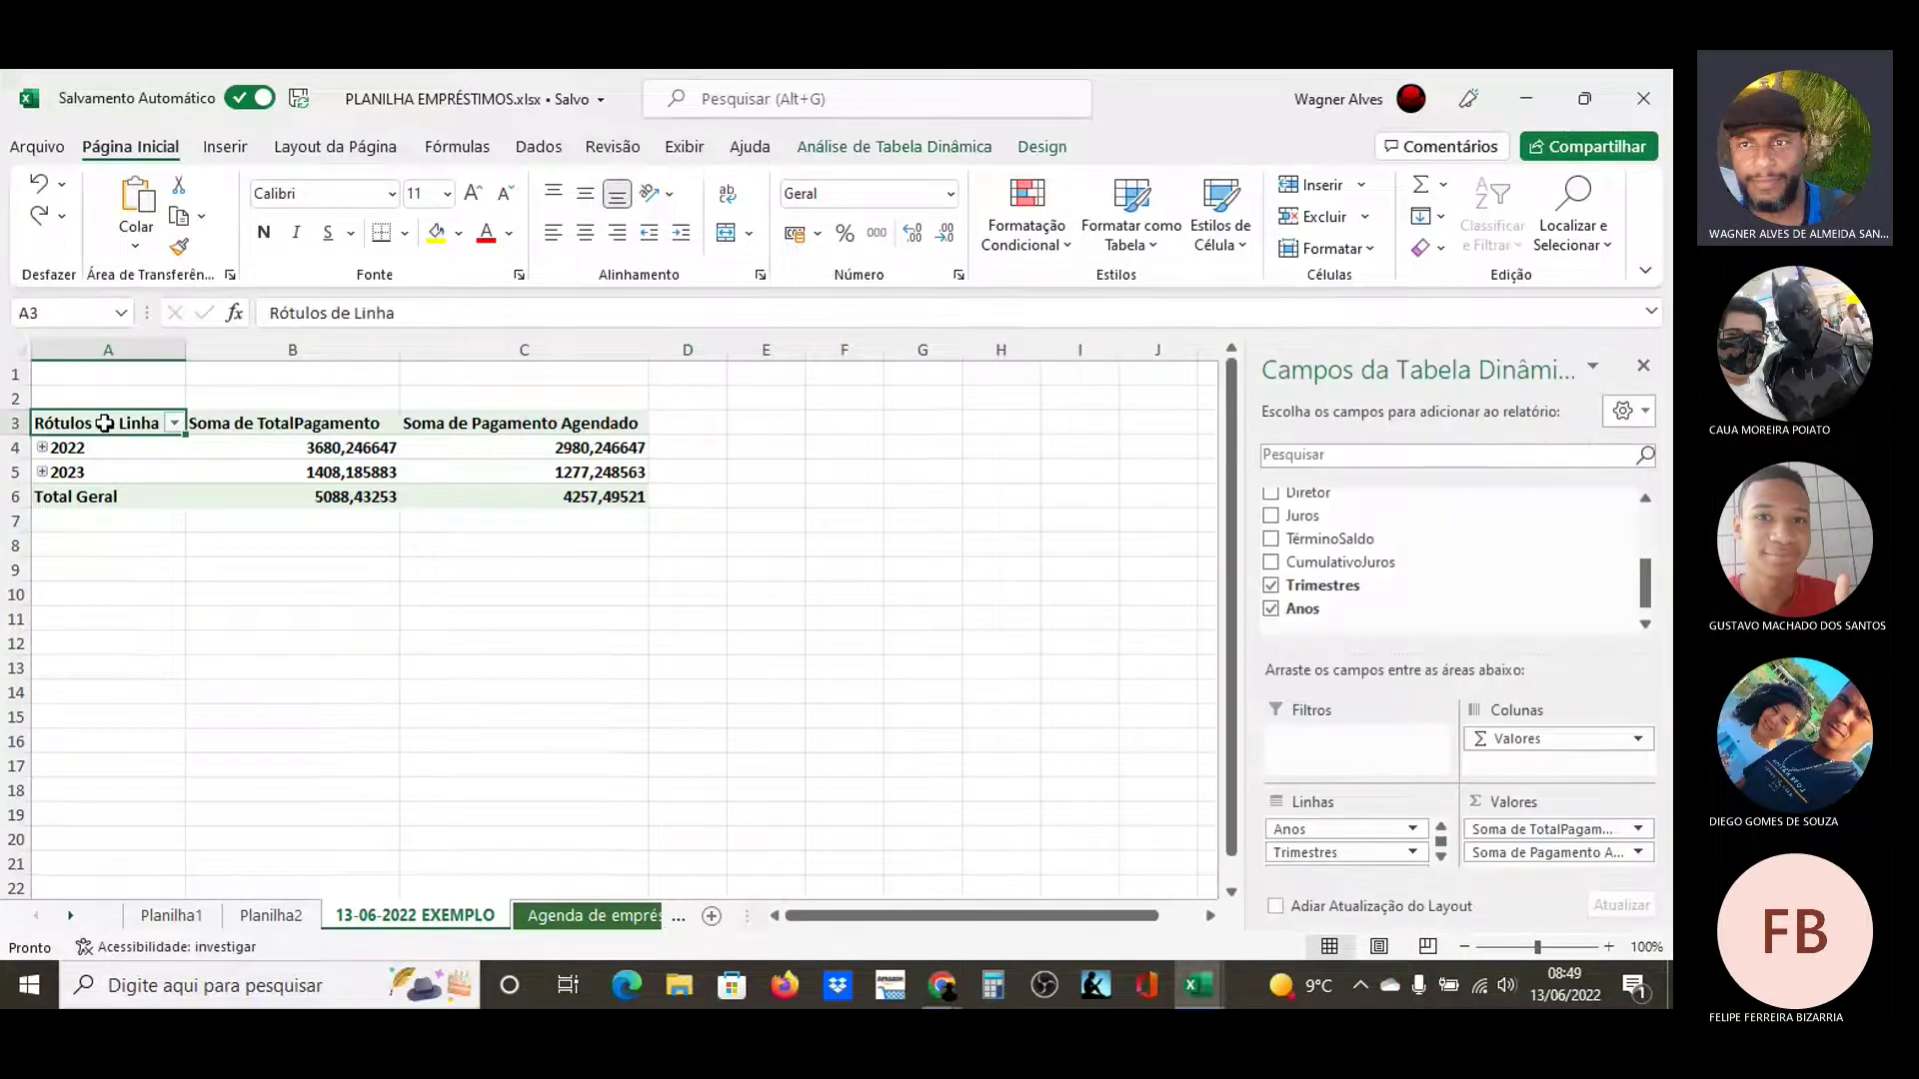
click(1006, 683)
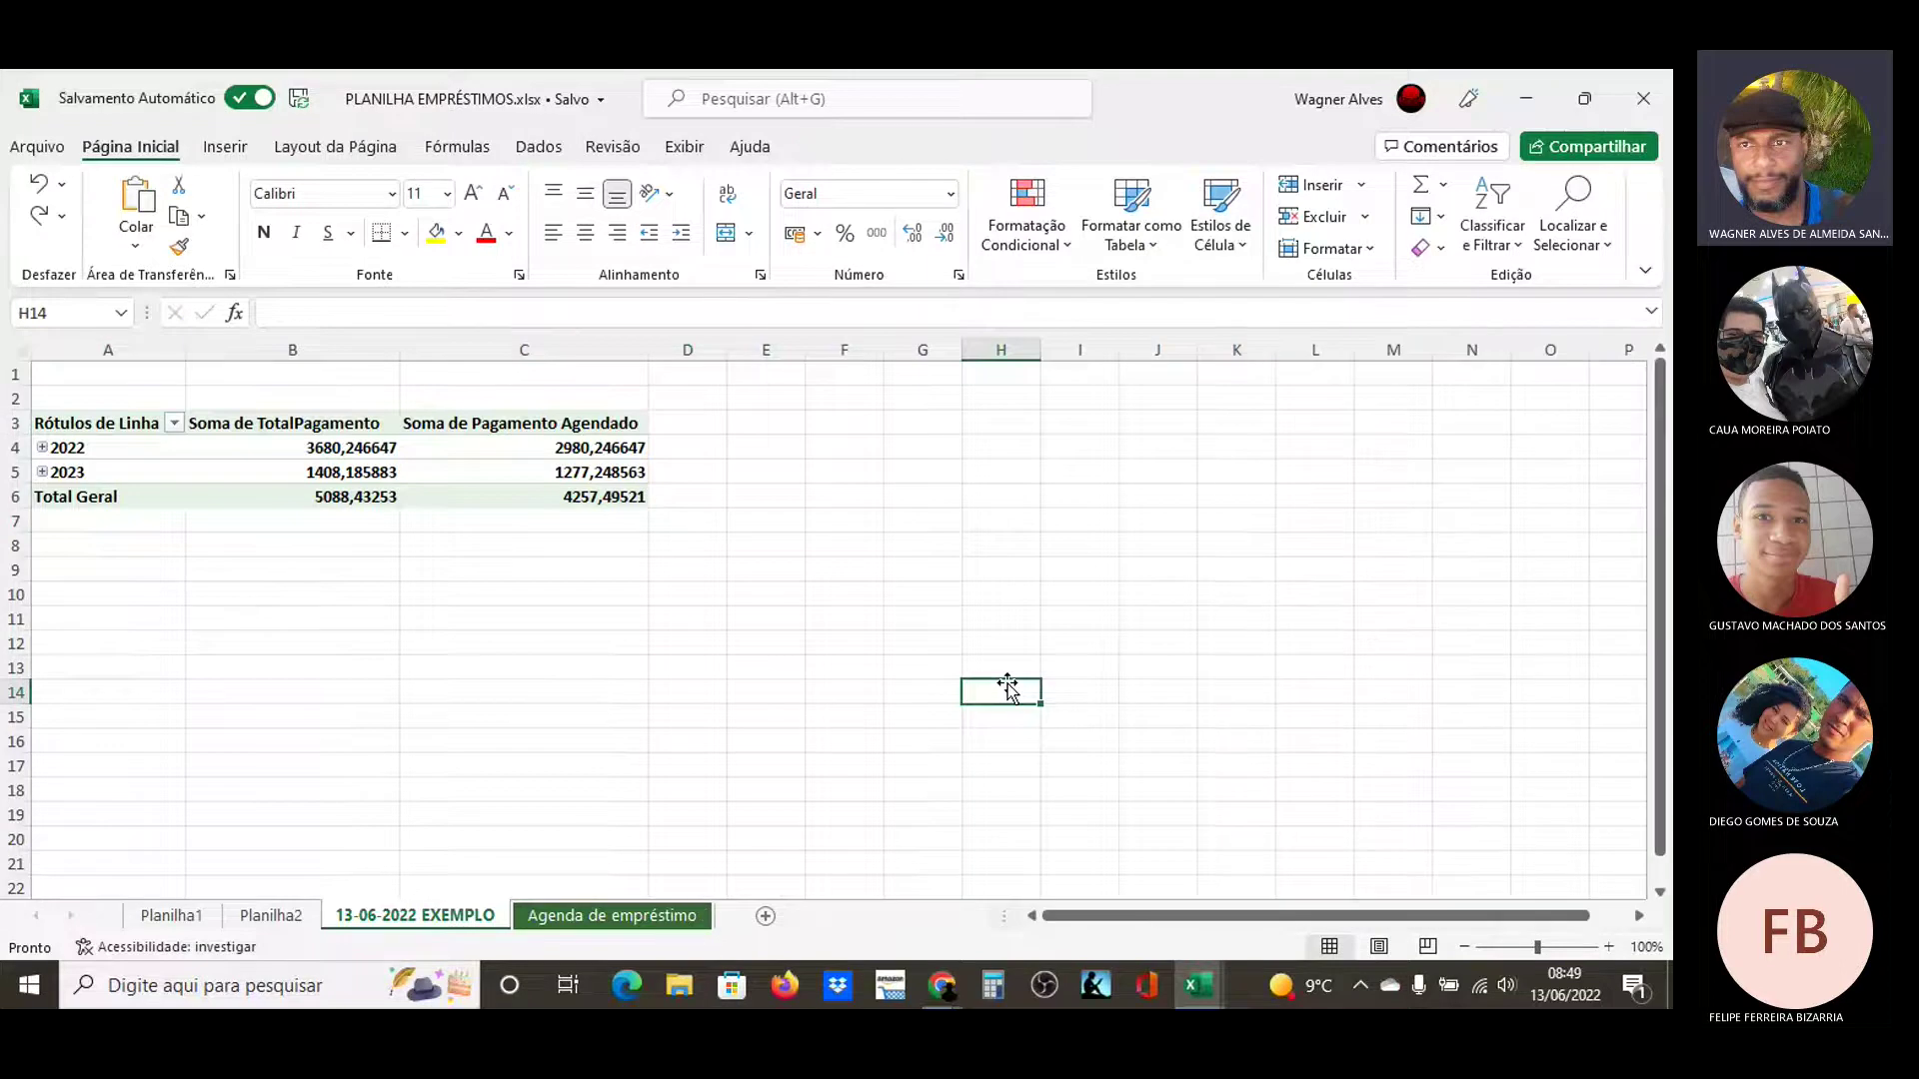
click(88, 446)
click(784, 521)
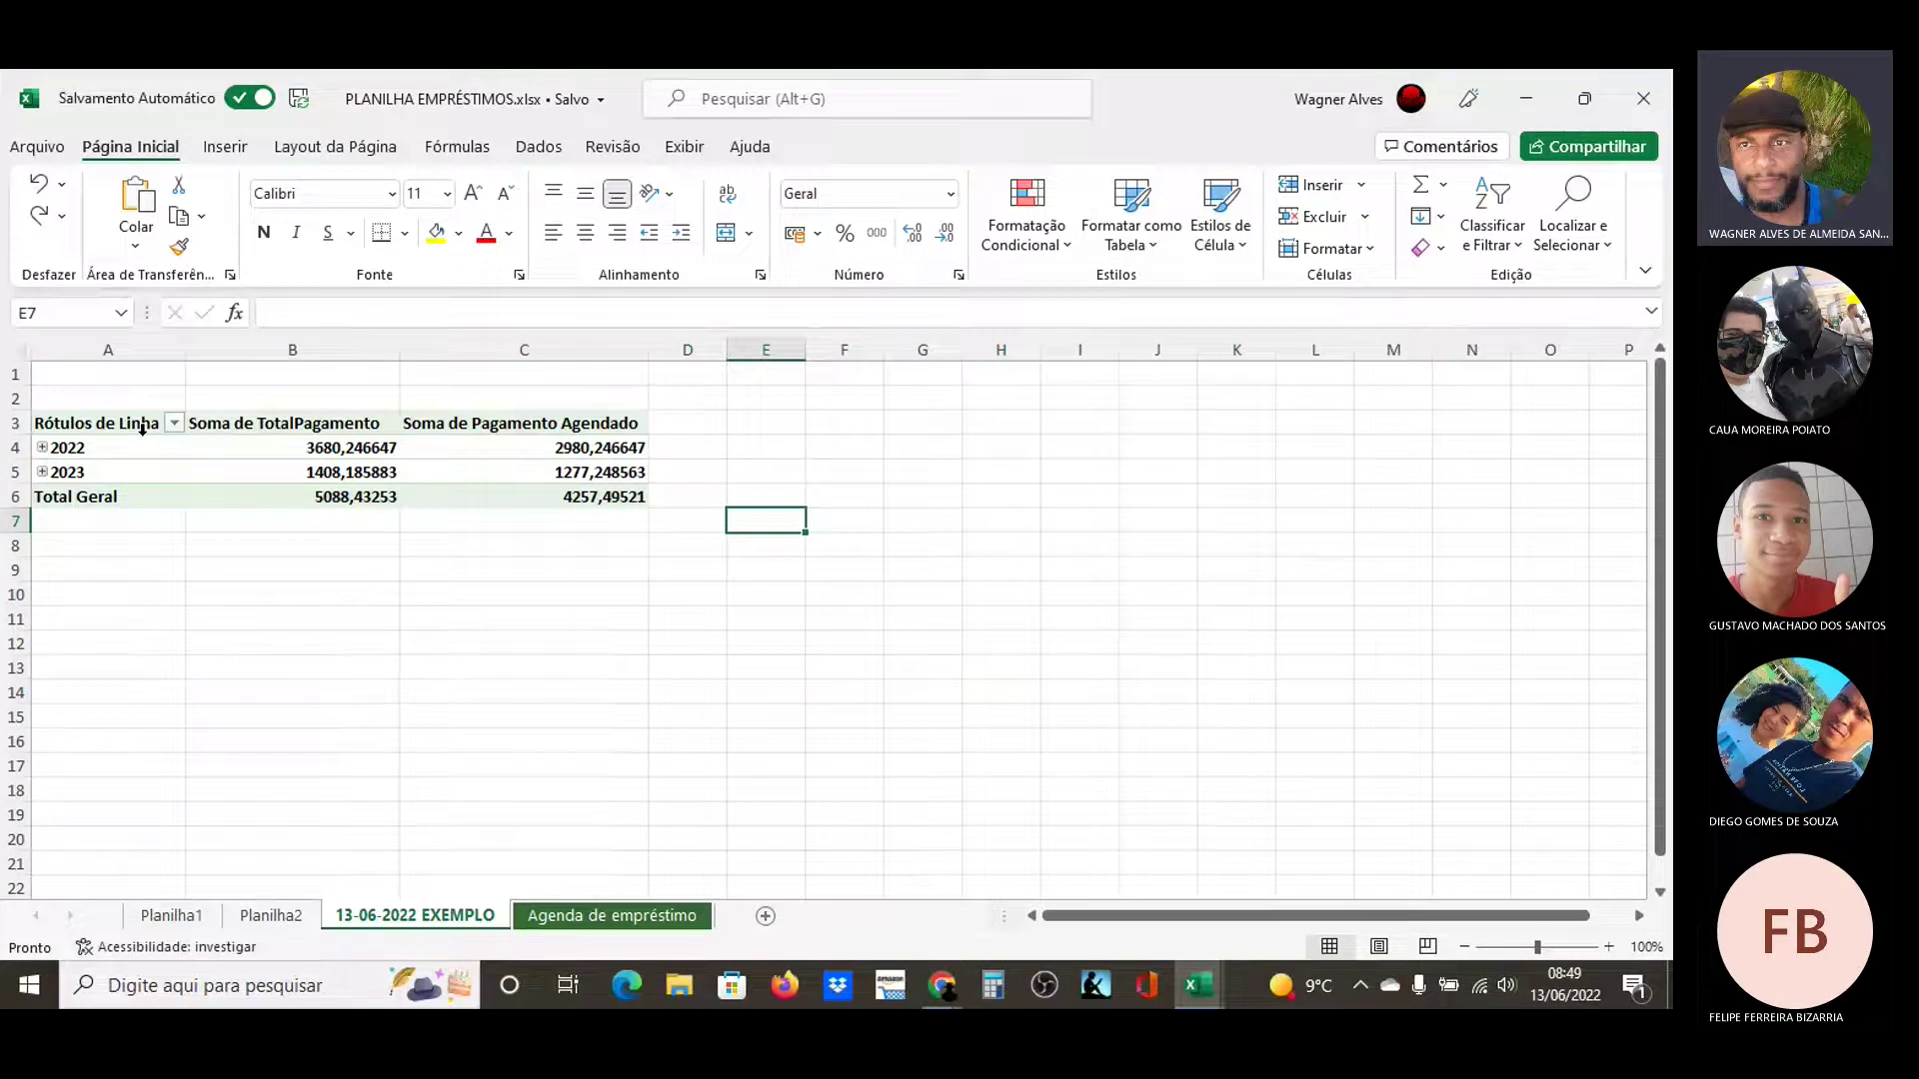
click(90, 418)
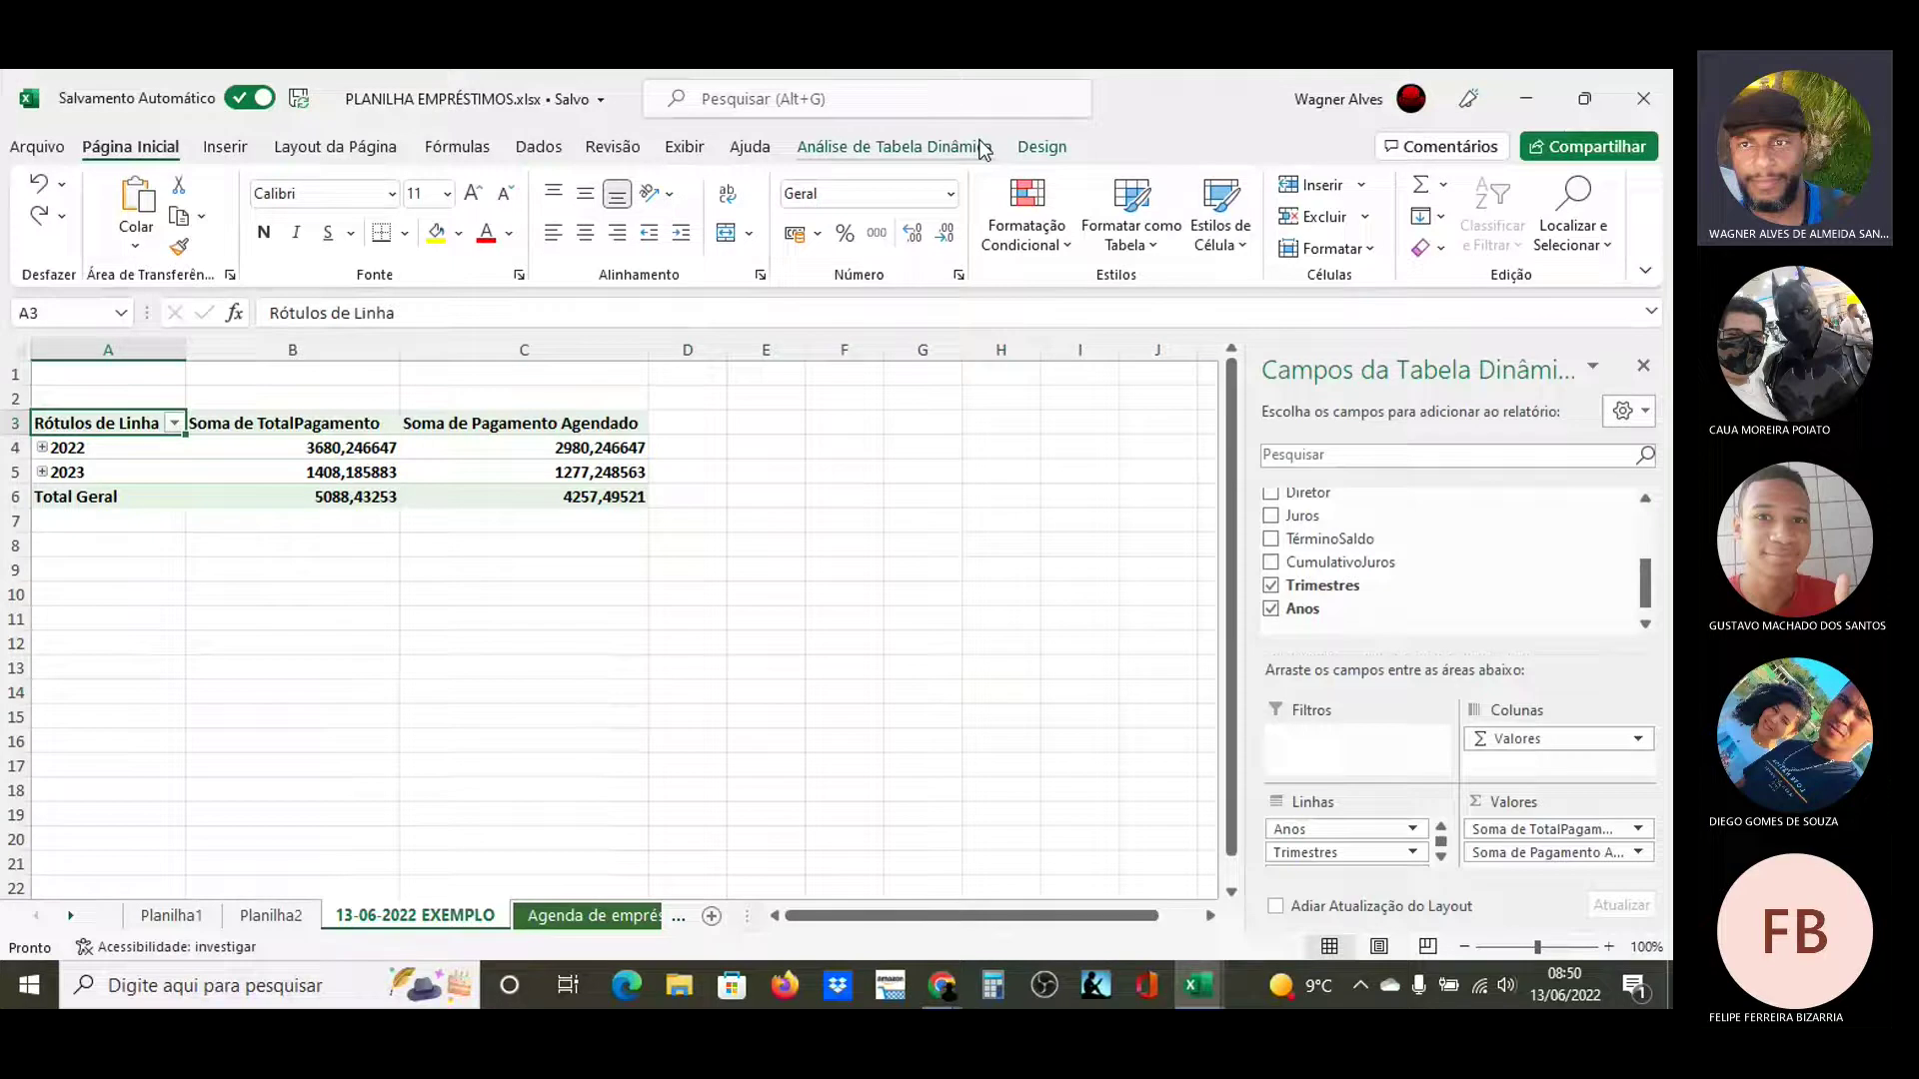
click(854, 503)
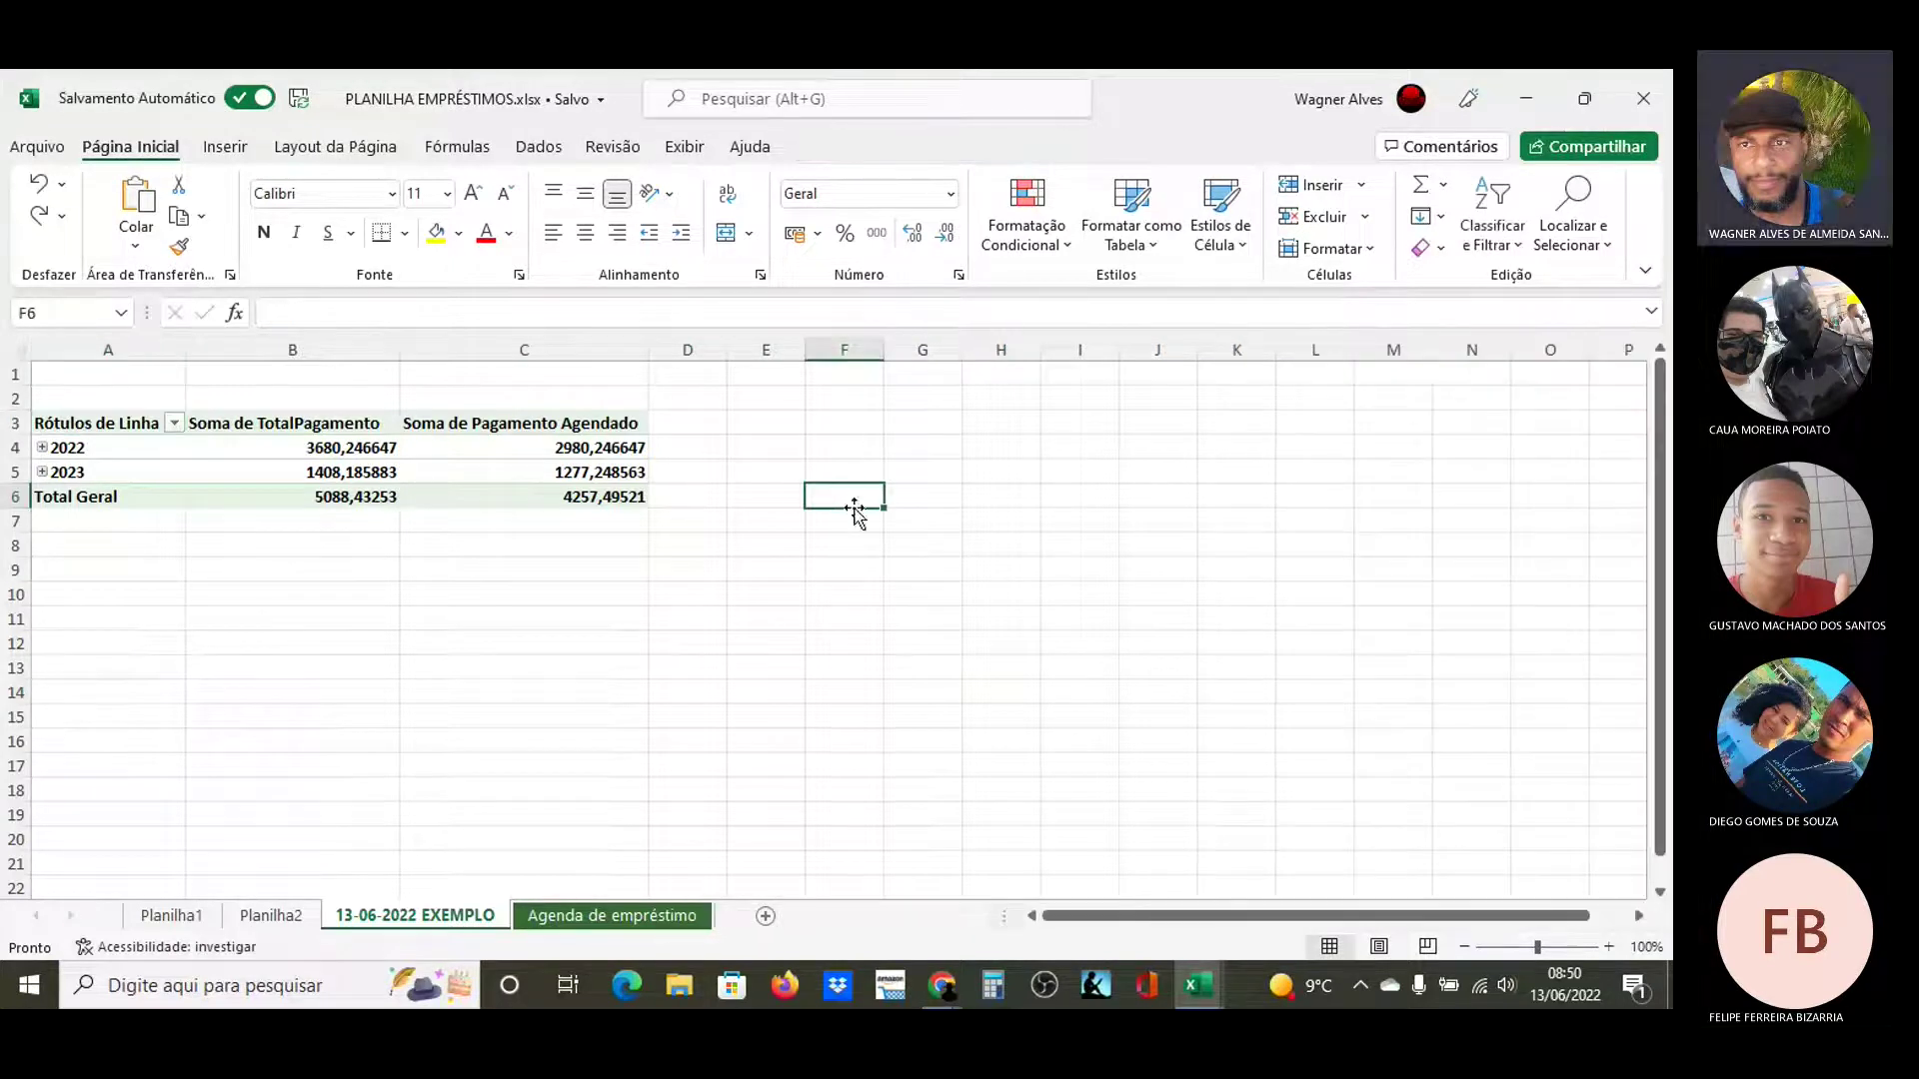
Select the whole pivot table, A3 to C6, and insert slicers for Número de pagamento, Juros and TérminoSaldo
click(105, 427)
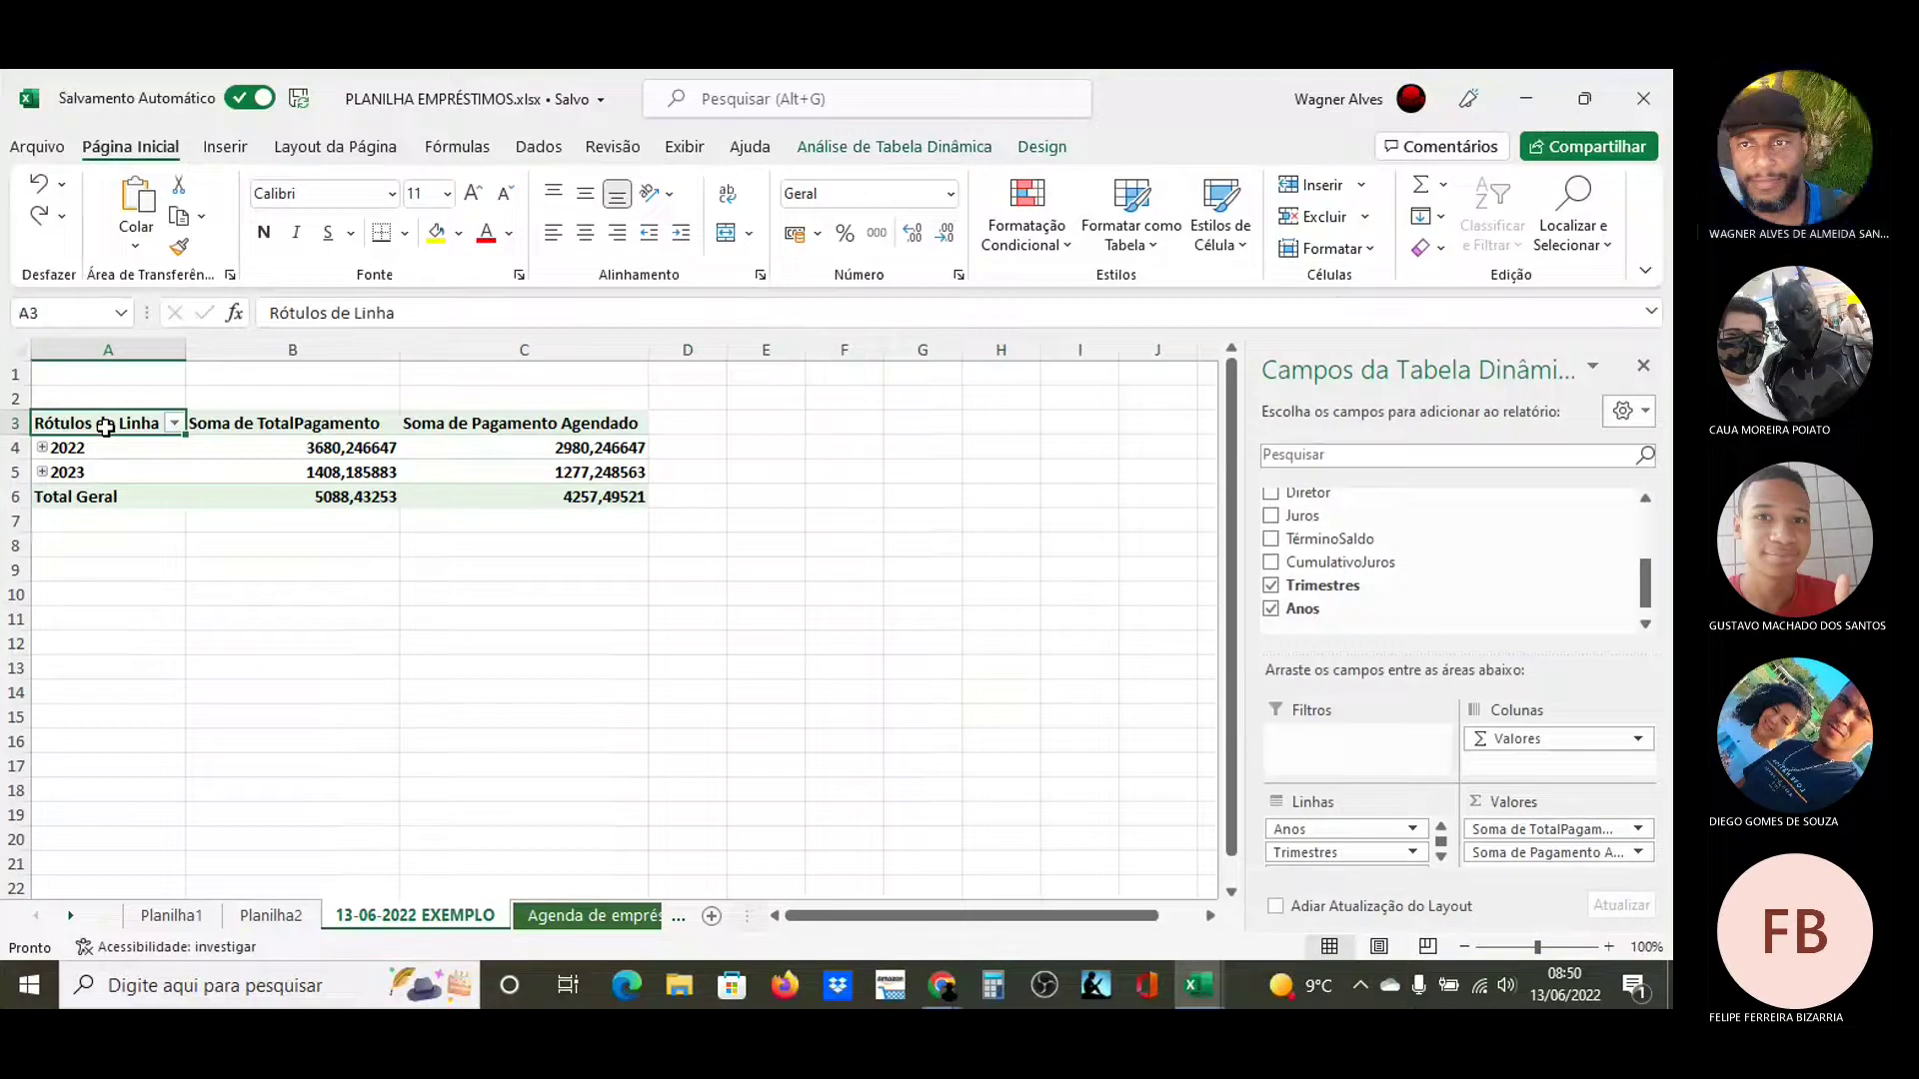
key(shift+Down)
key(shift+Down)
key(shift+Down)
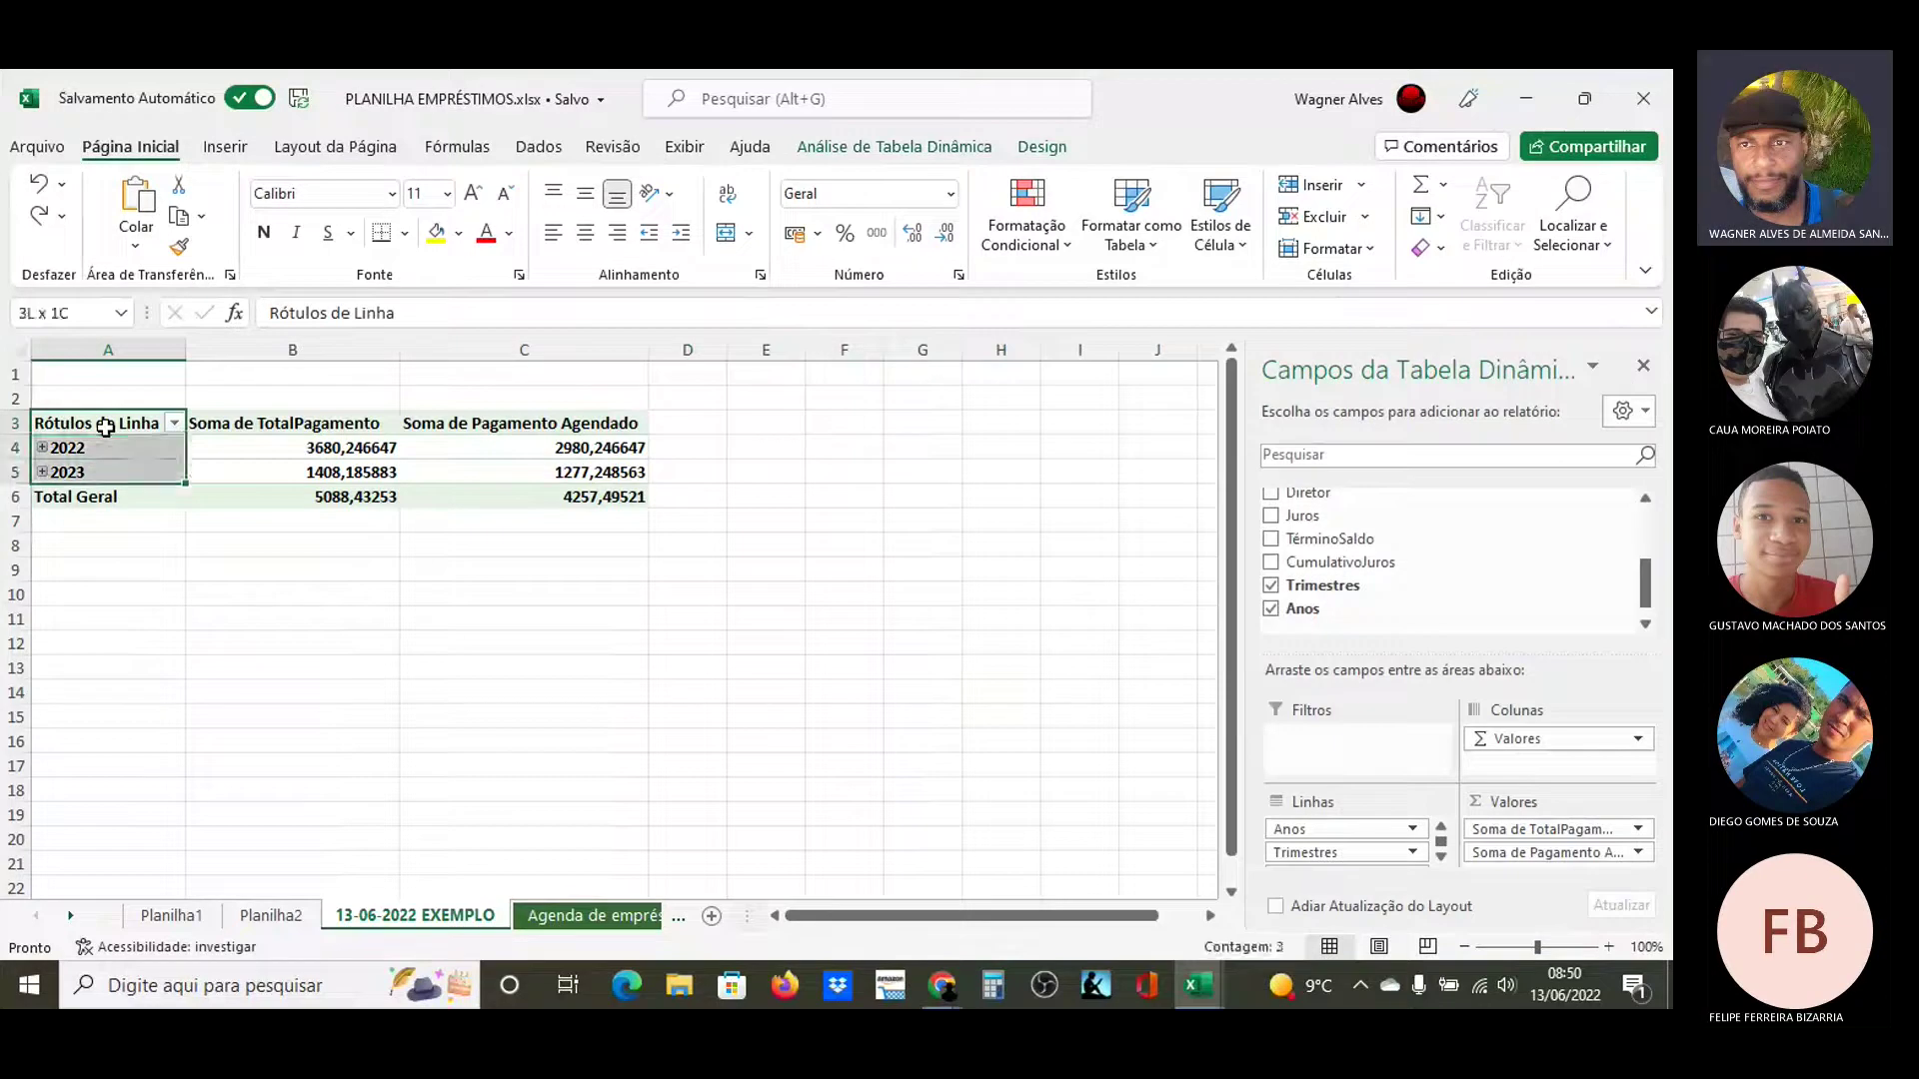
key(shift+Right)
key(shift+Right)
key(shift+Right)
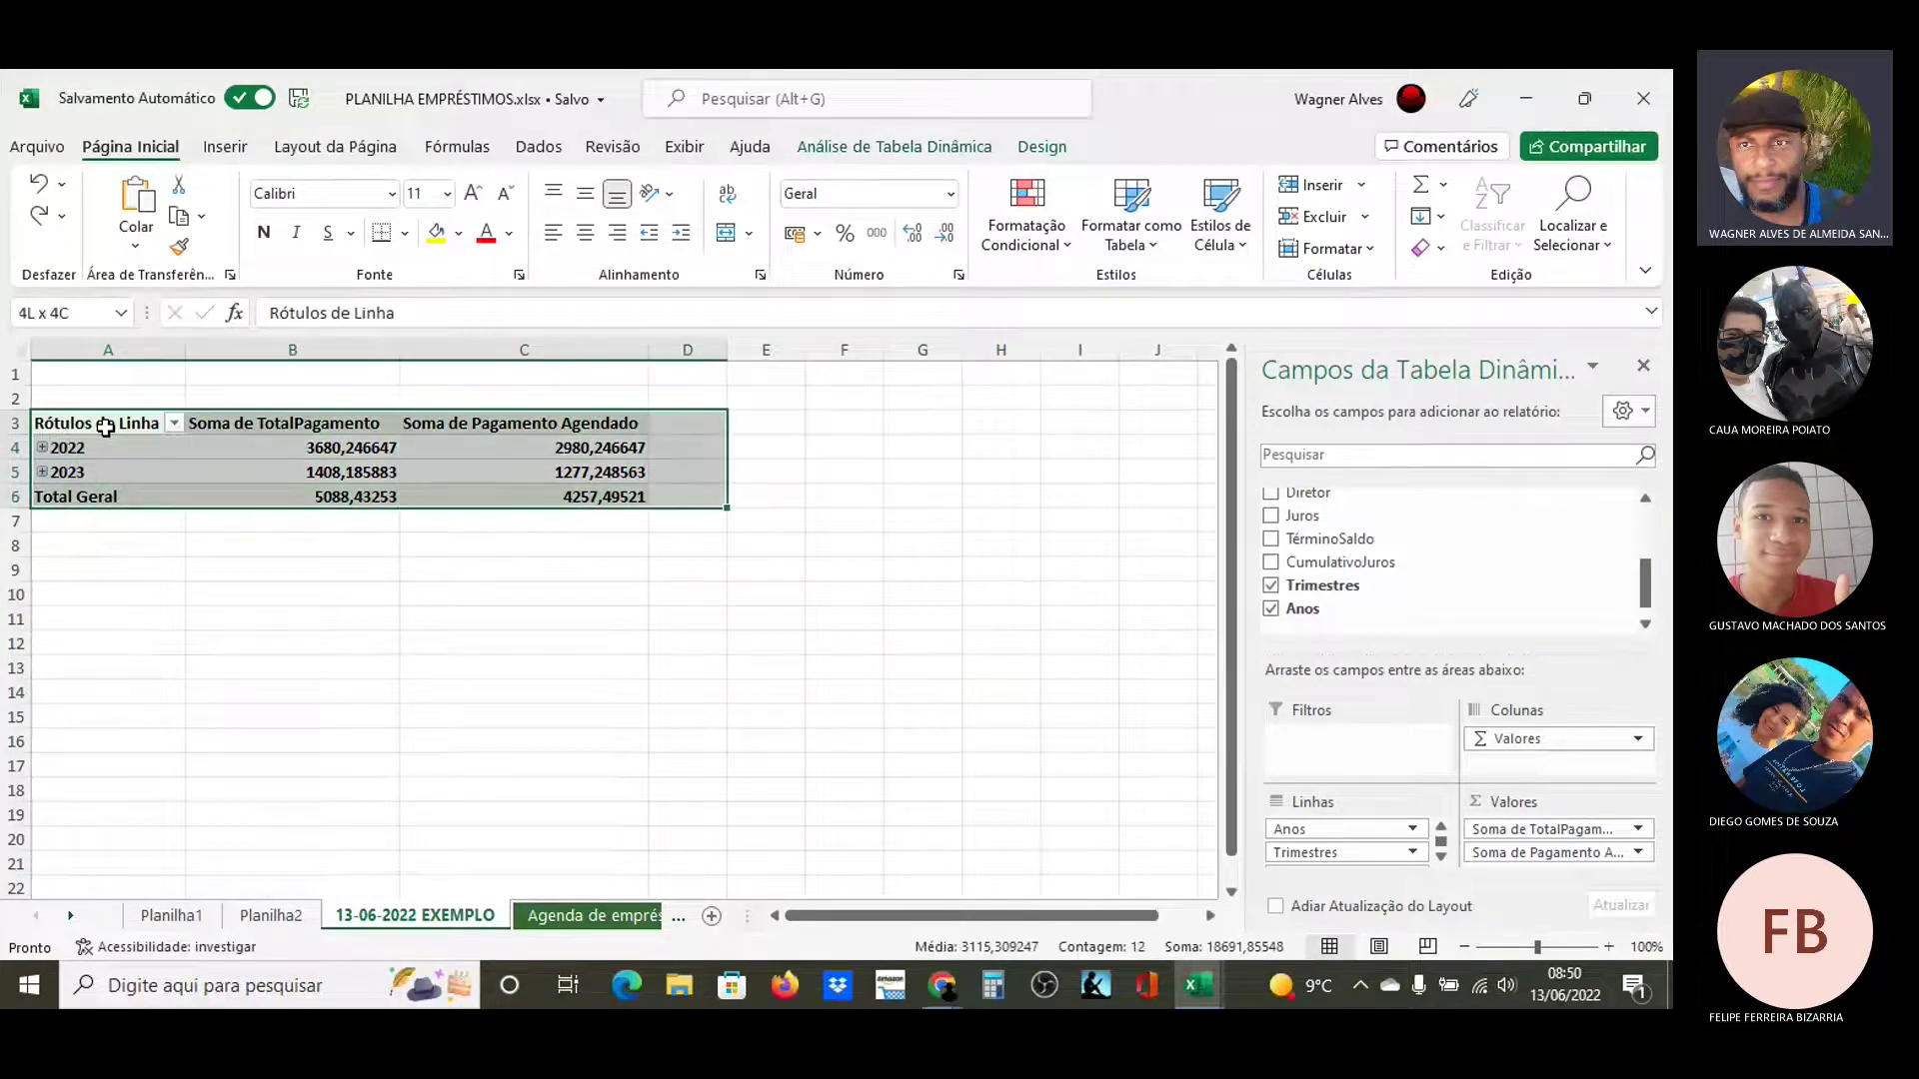
key(shift+Left)
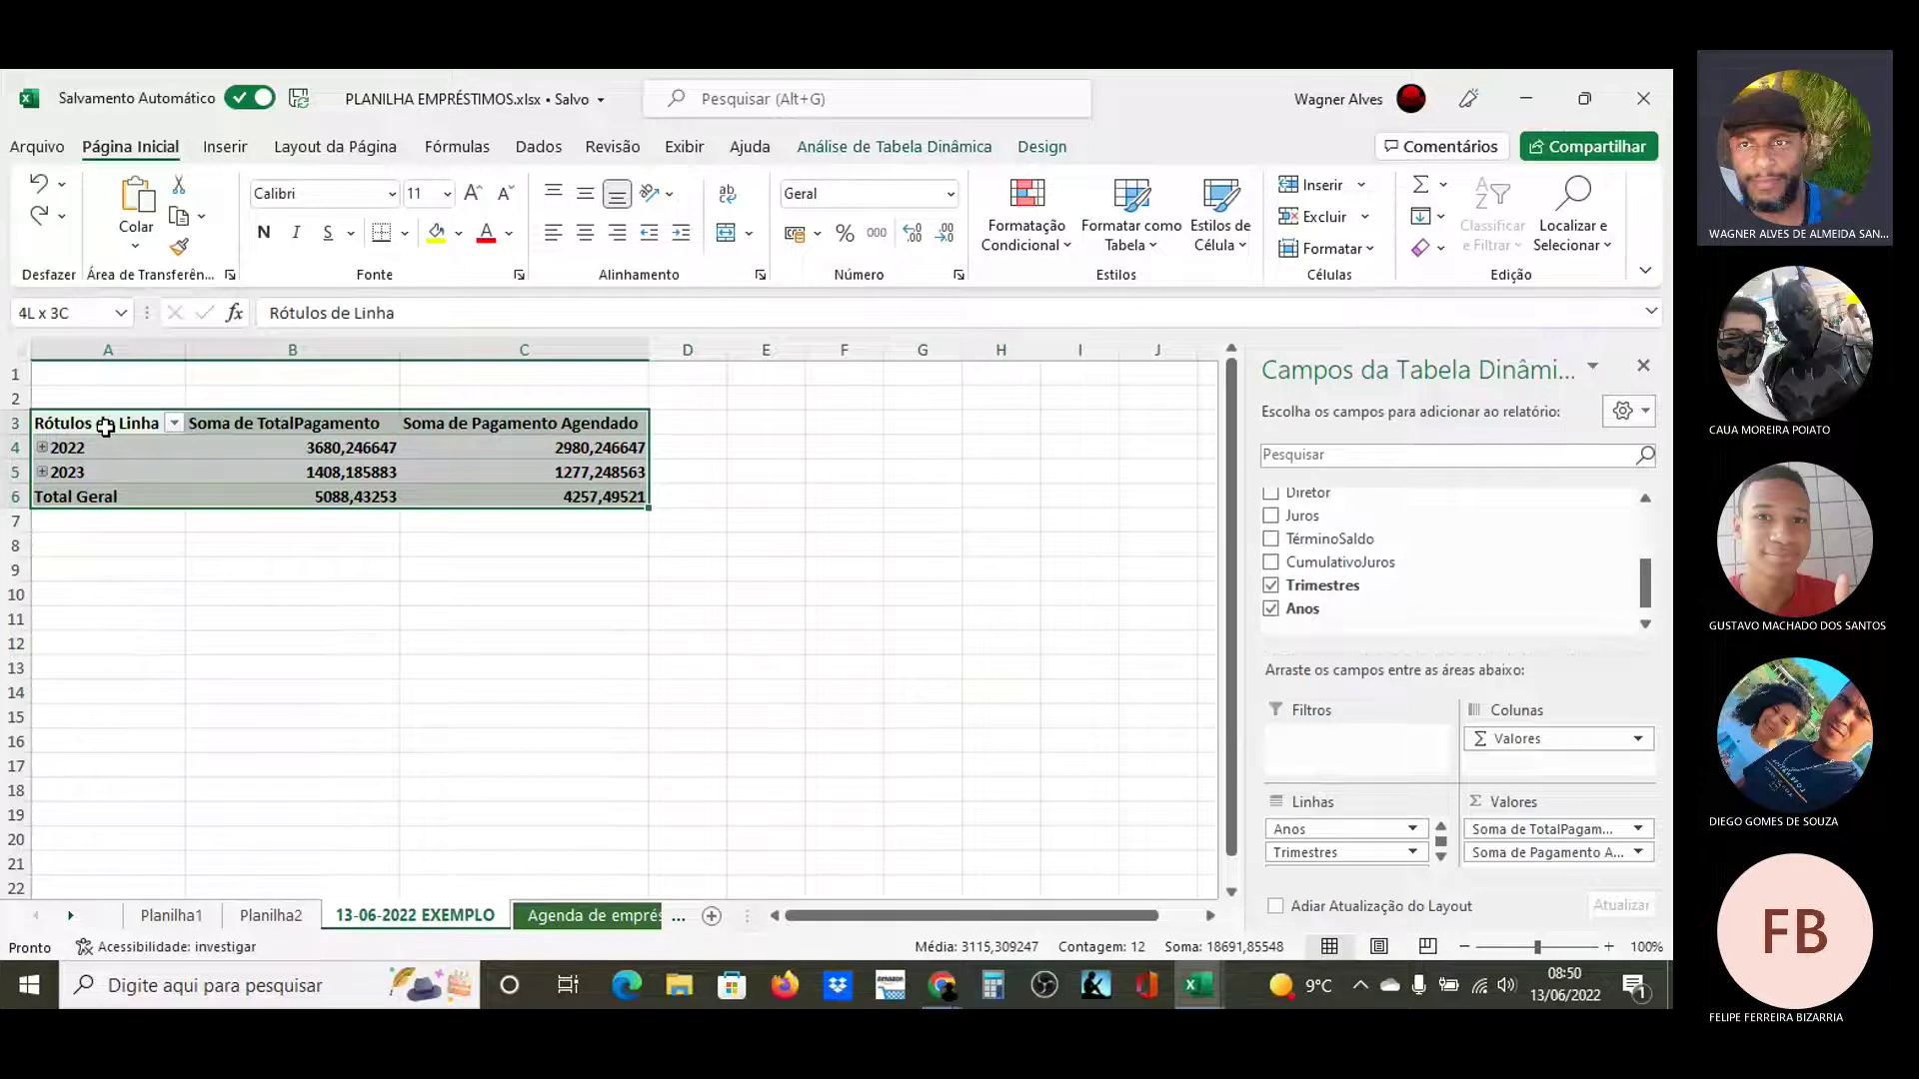
click(885, 148)
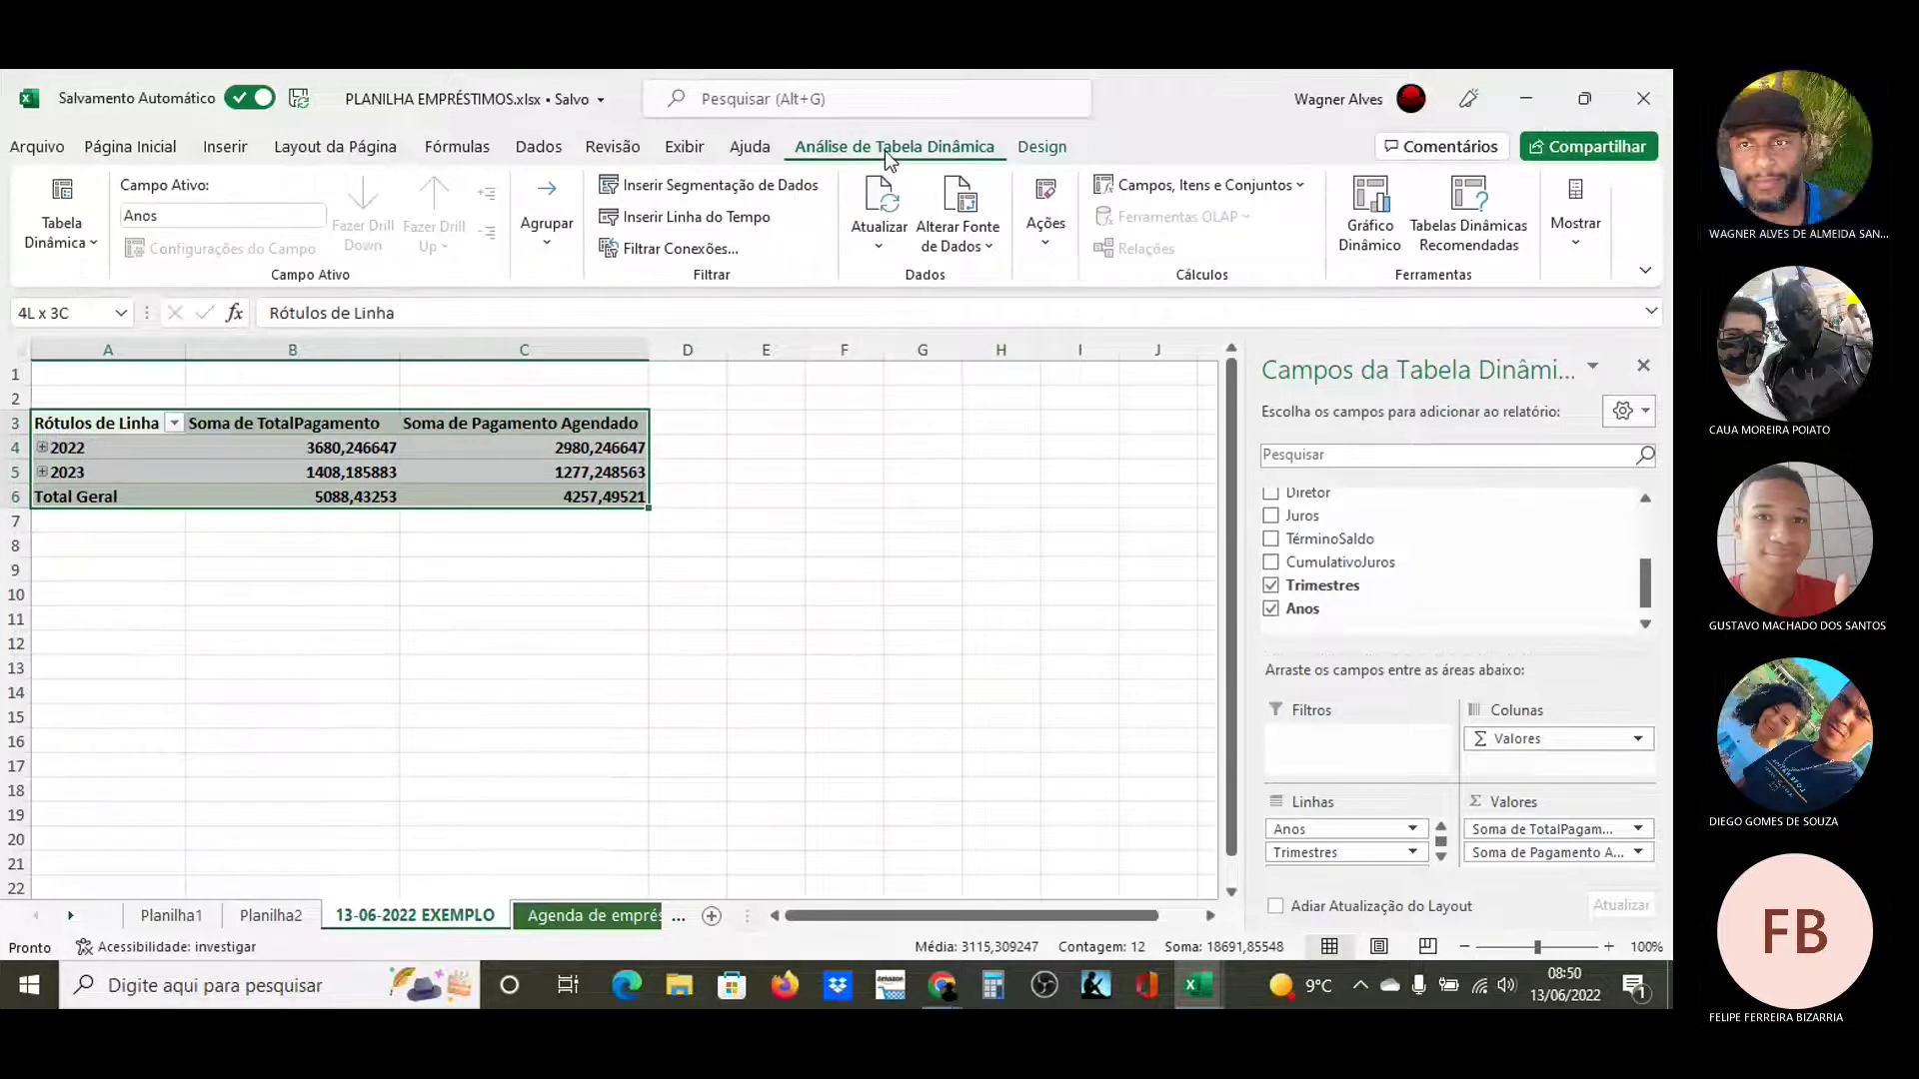
click(796, 190)
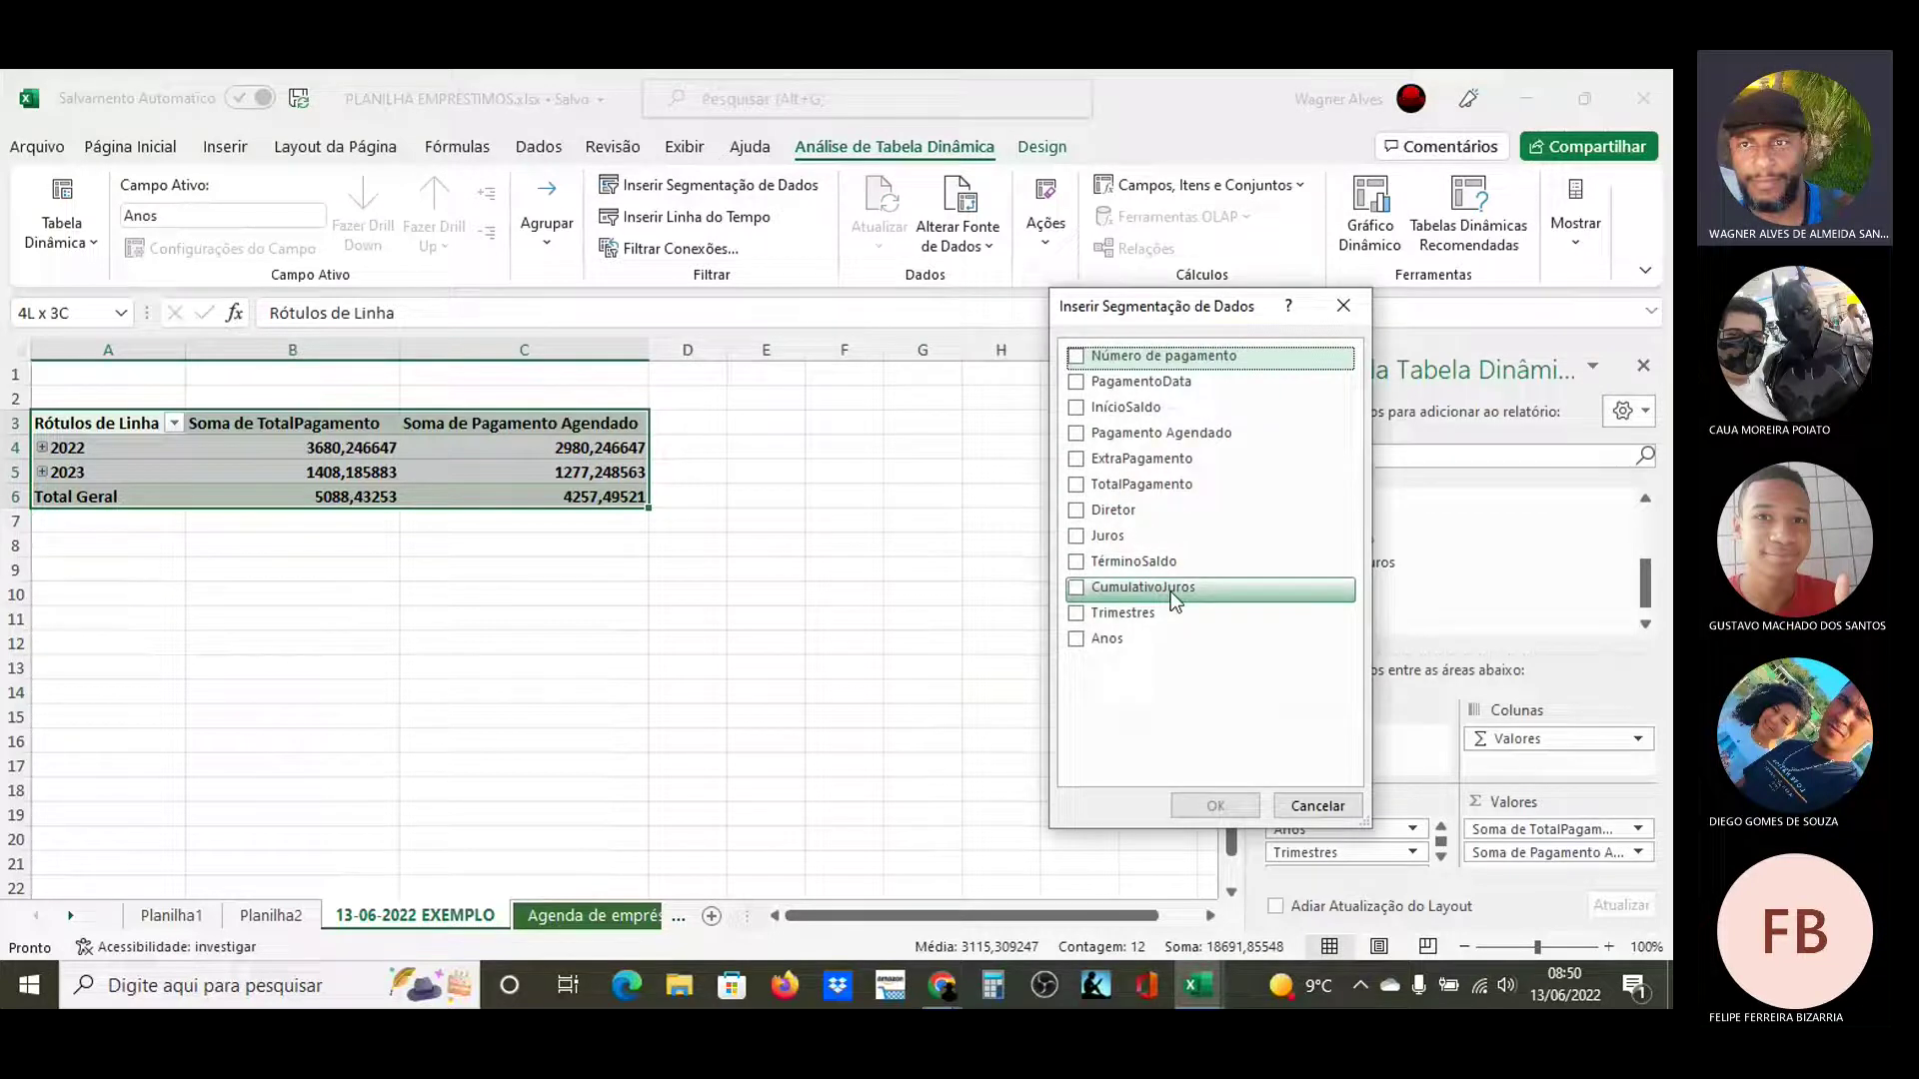
click(1078, 360)
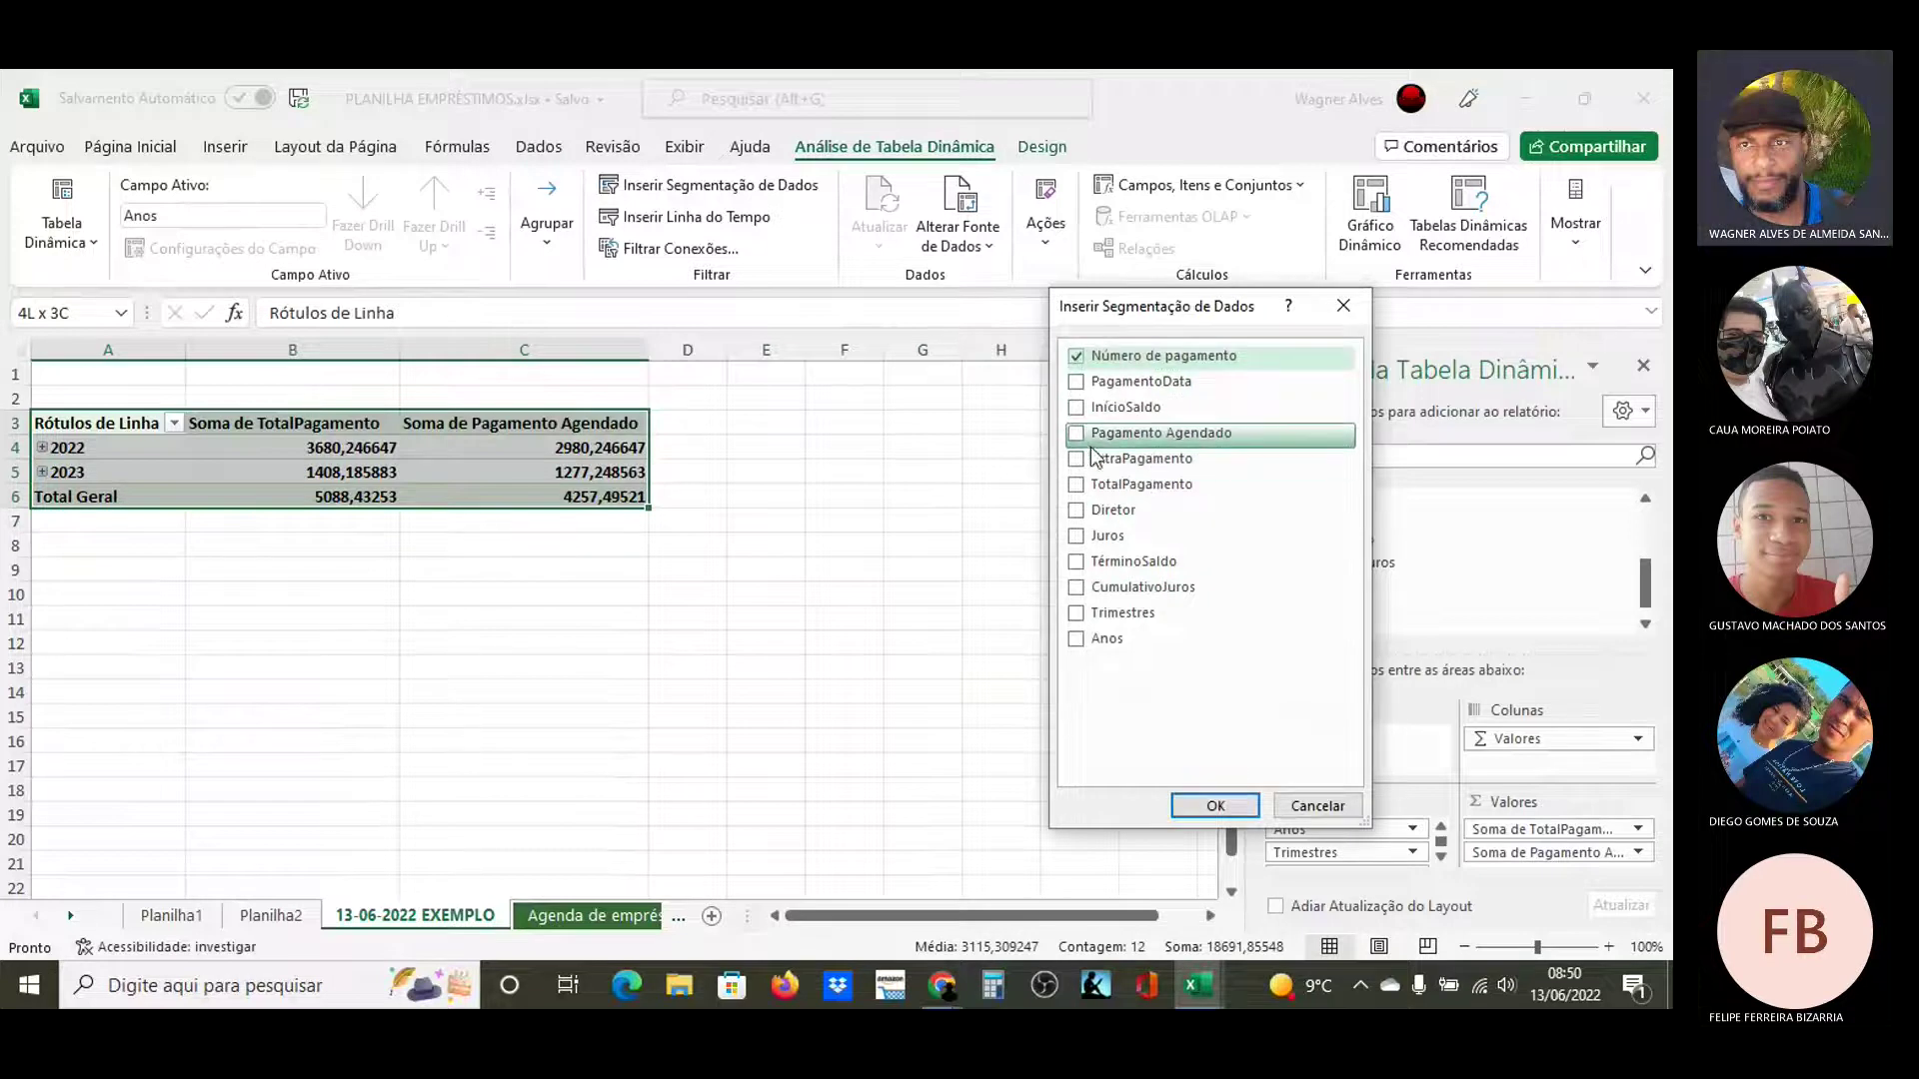
click(1076, 539)
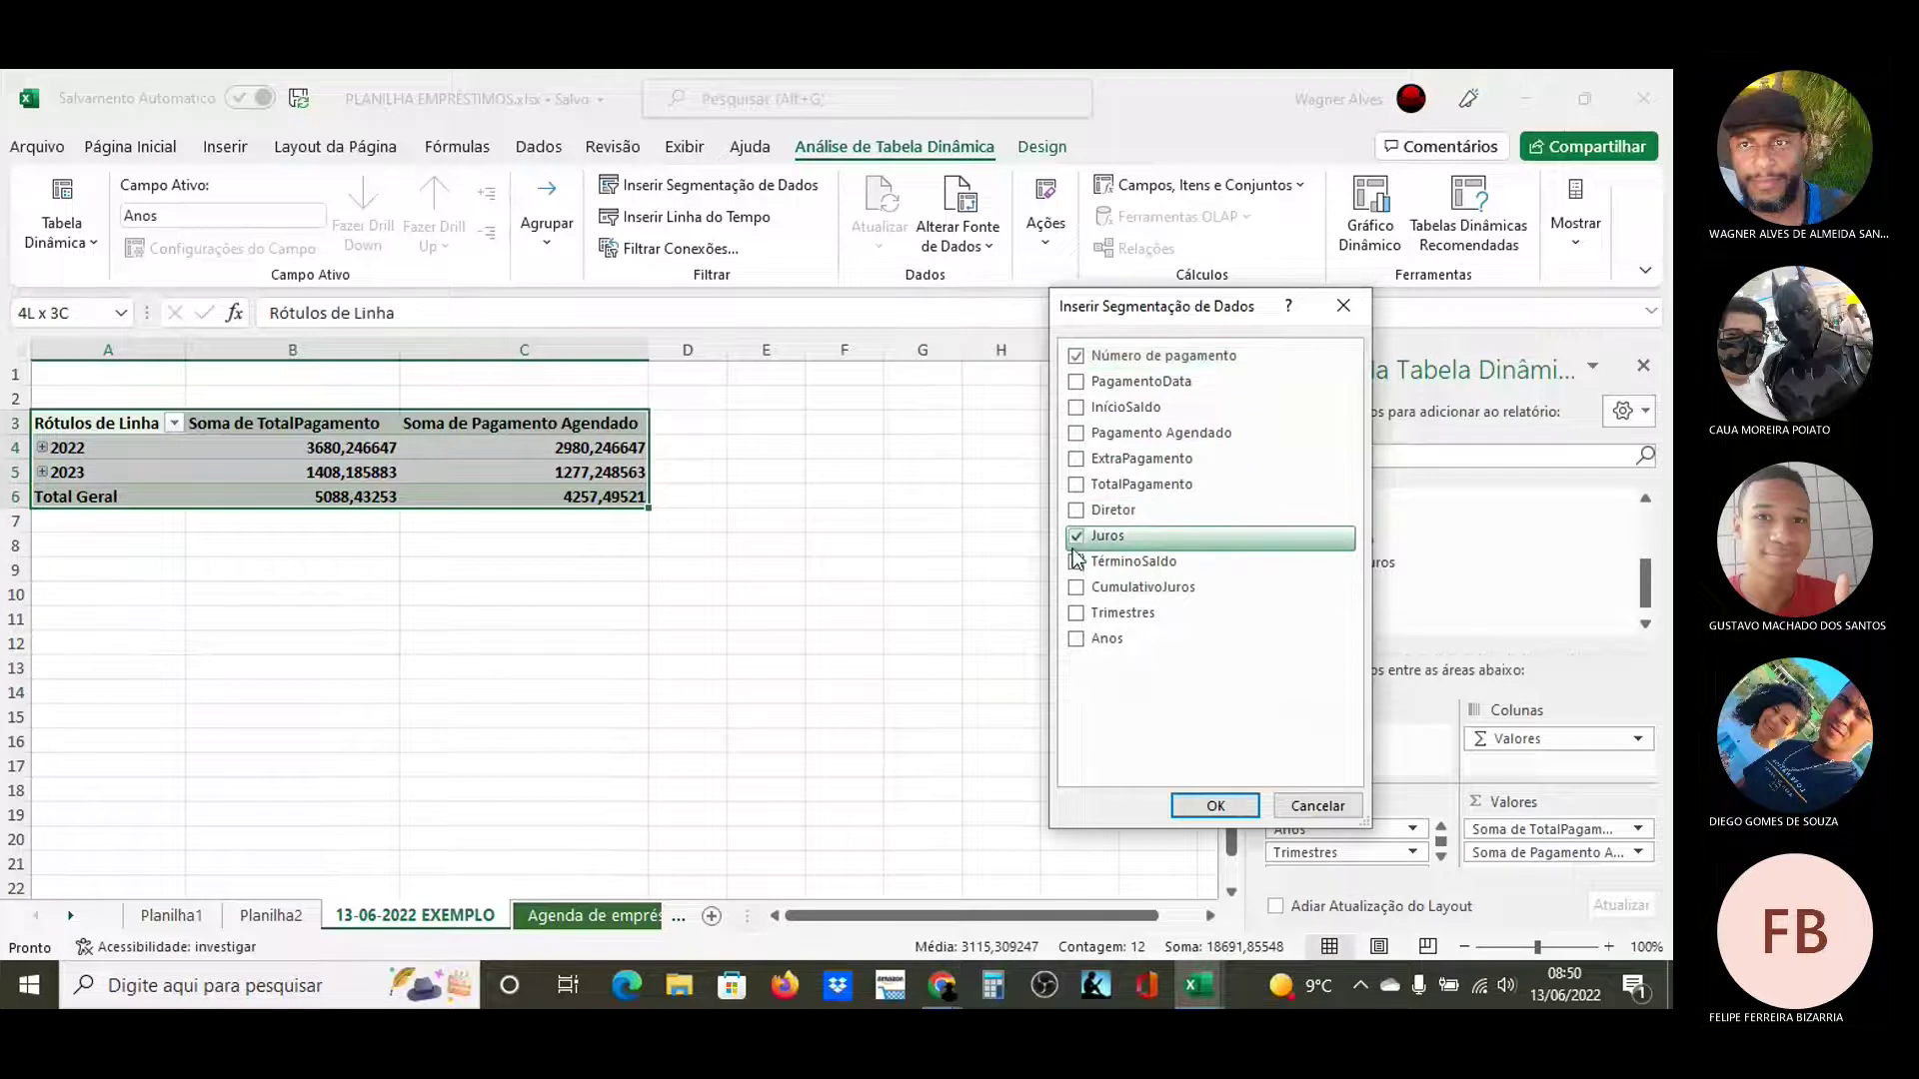
click(1077, 566)
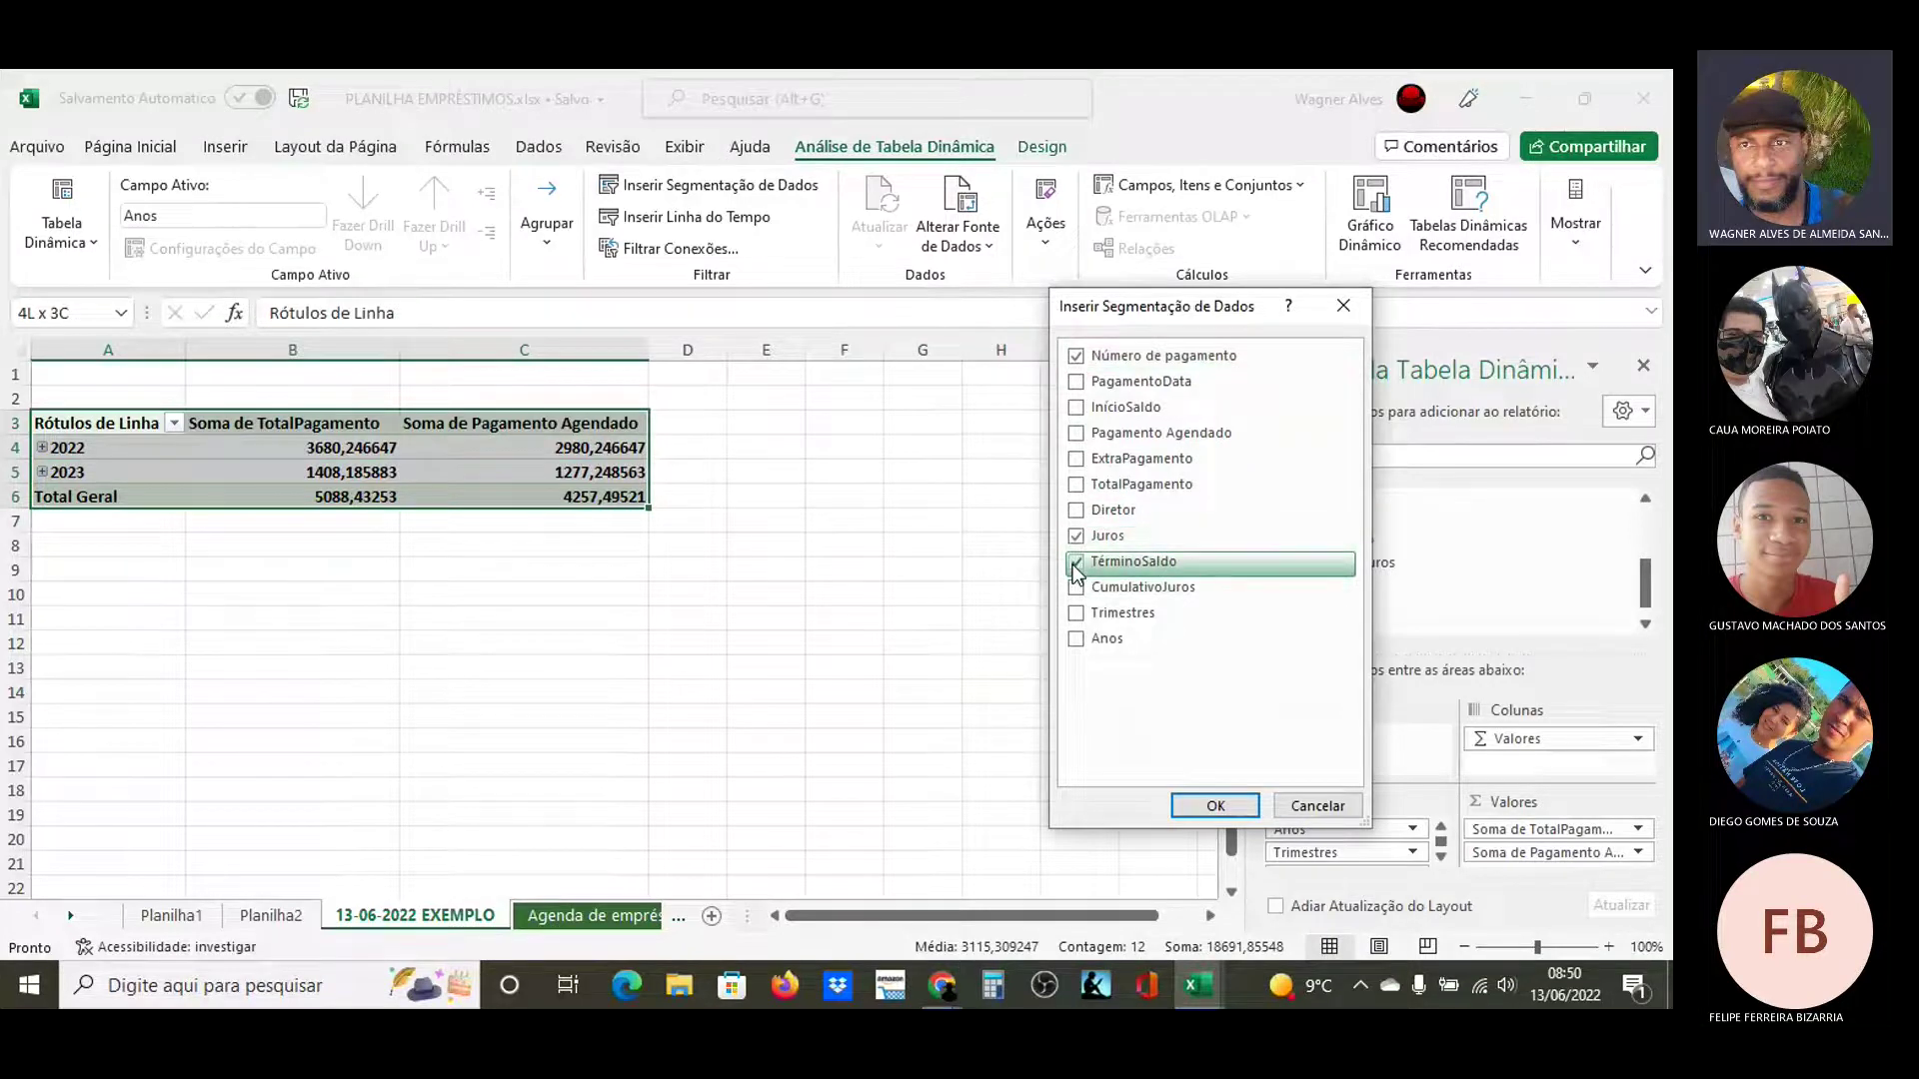
click(1219, 806)
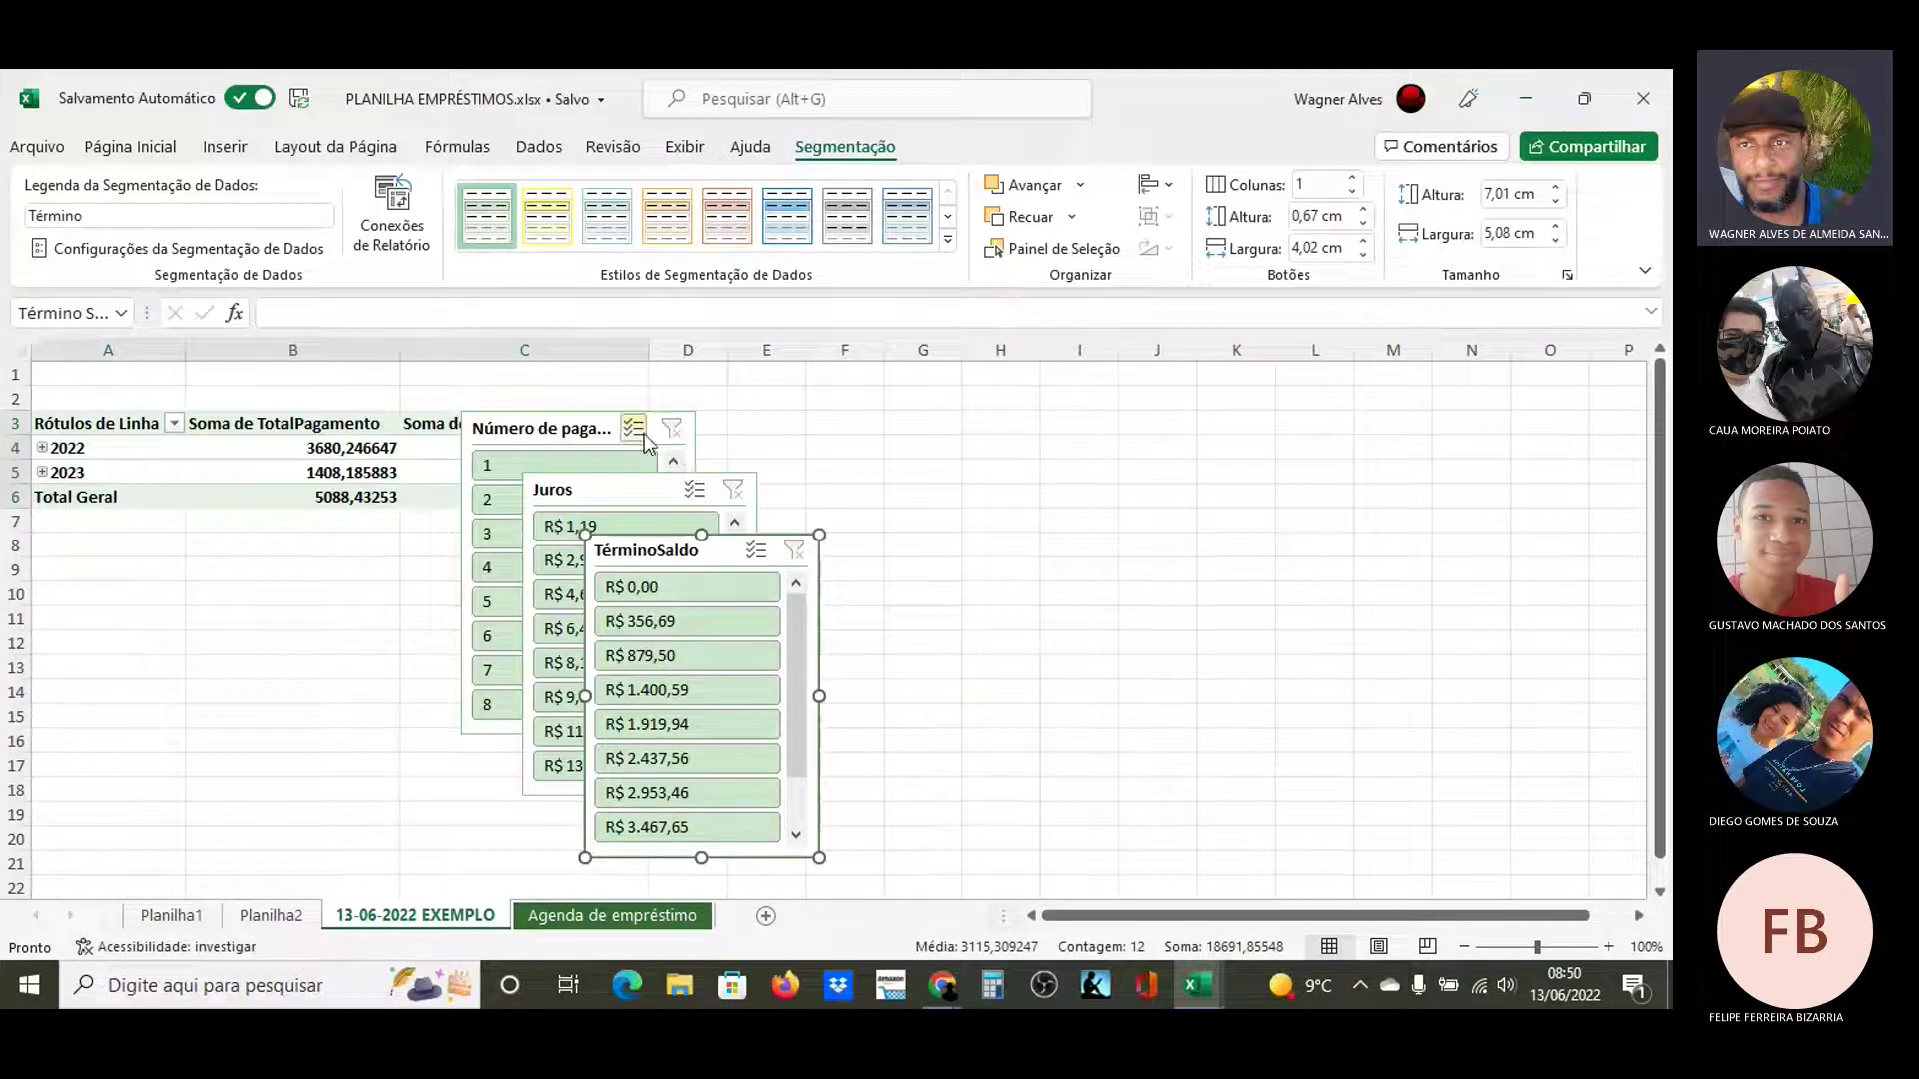
Arrange the slicers in a row beside the pivot table from column E onward, in the order TérminoSaldo, Número de pagamento, Juros
drag(769, 534, 930, 371)
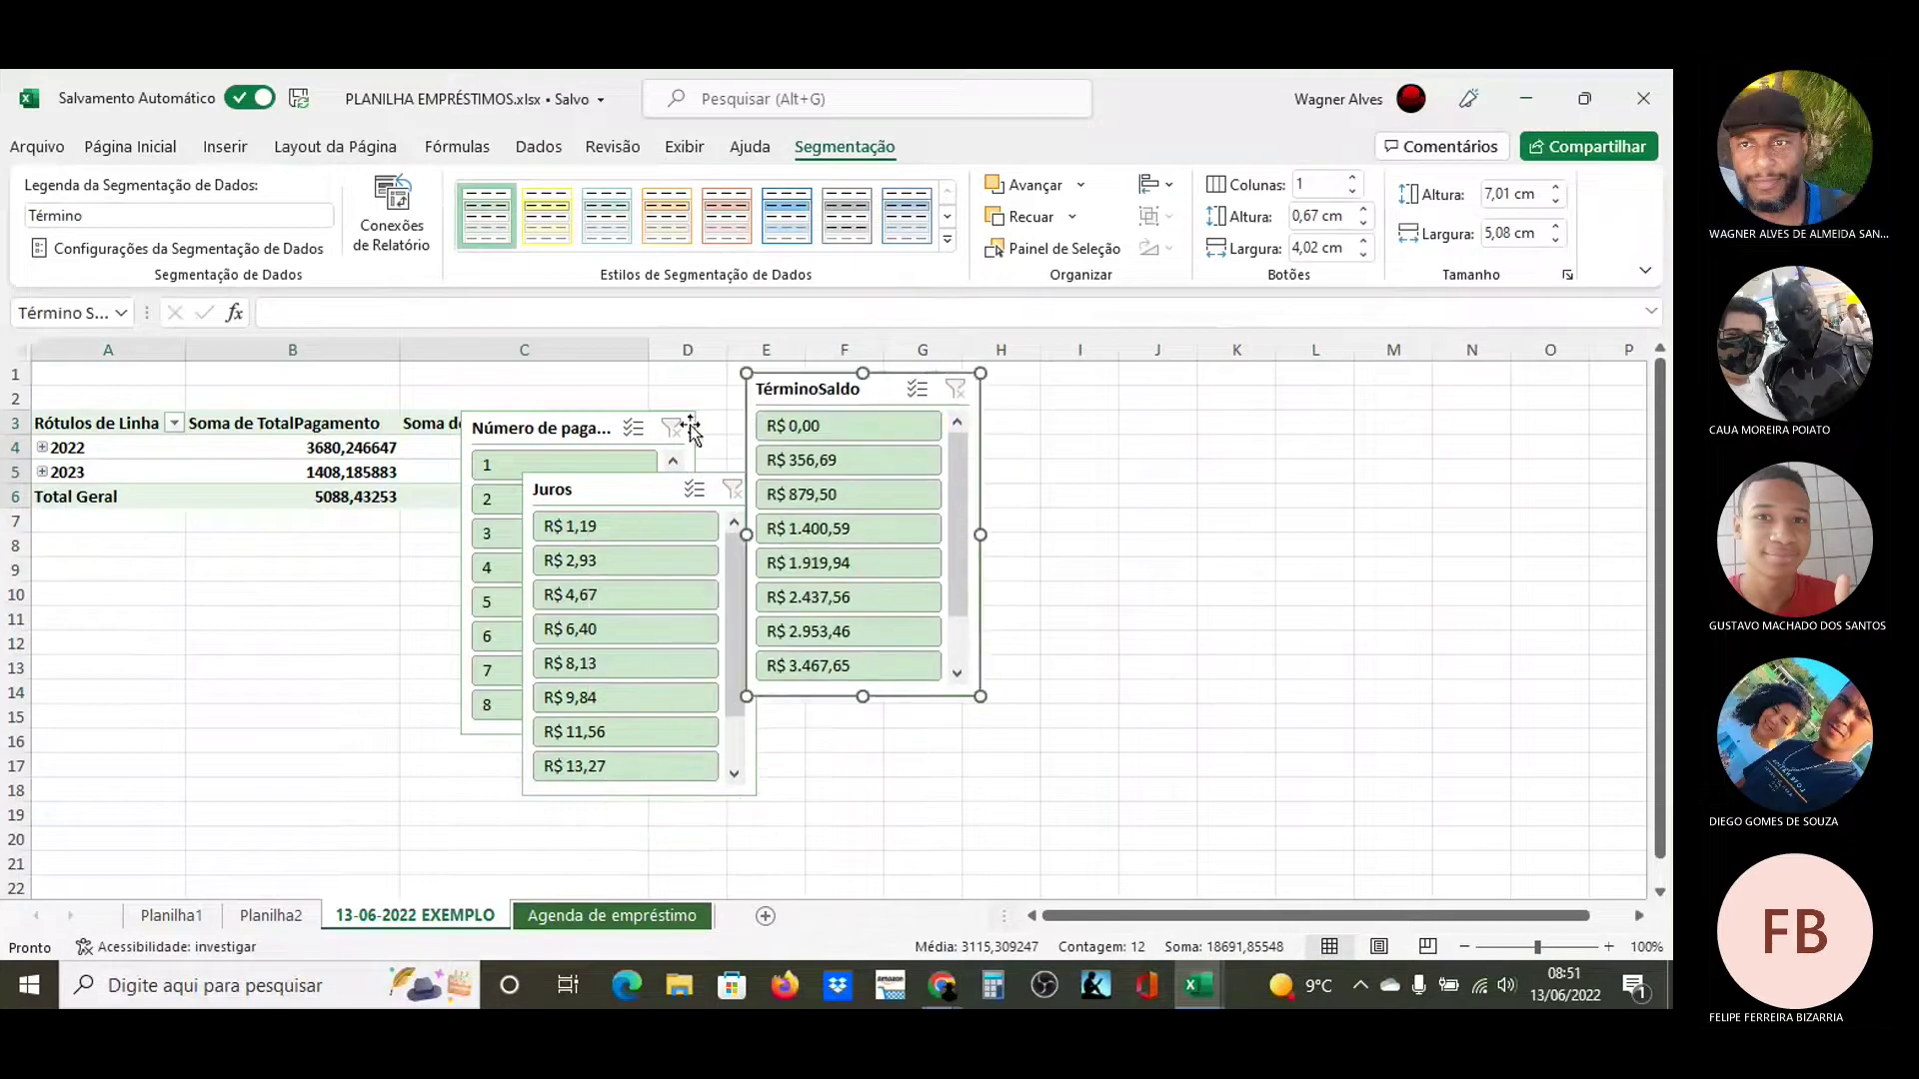
drag(612, 410, 1163, 375)
drag(656, 481, 1392, 385)
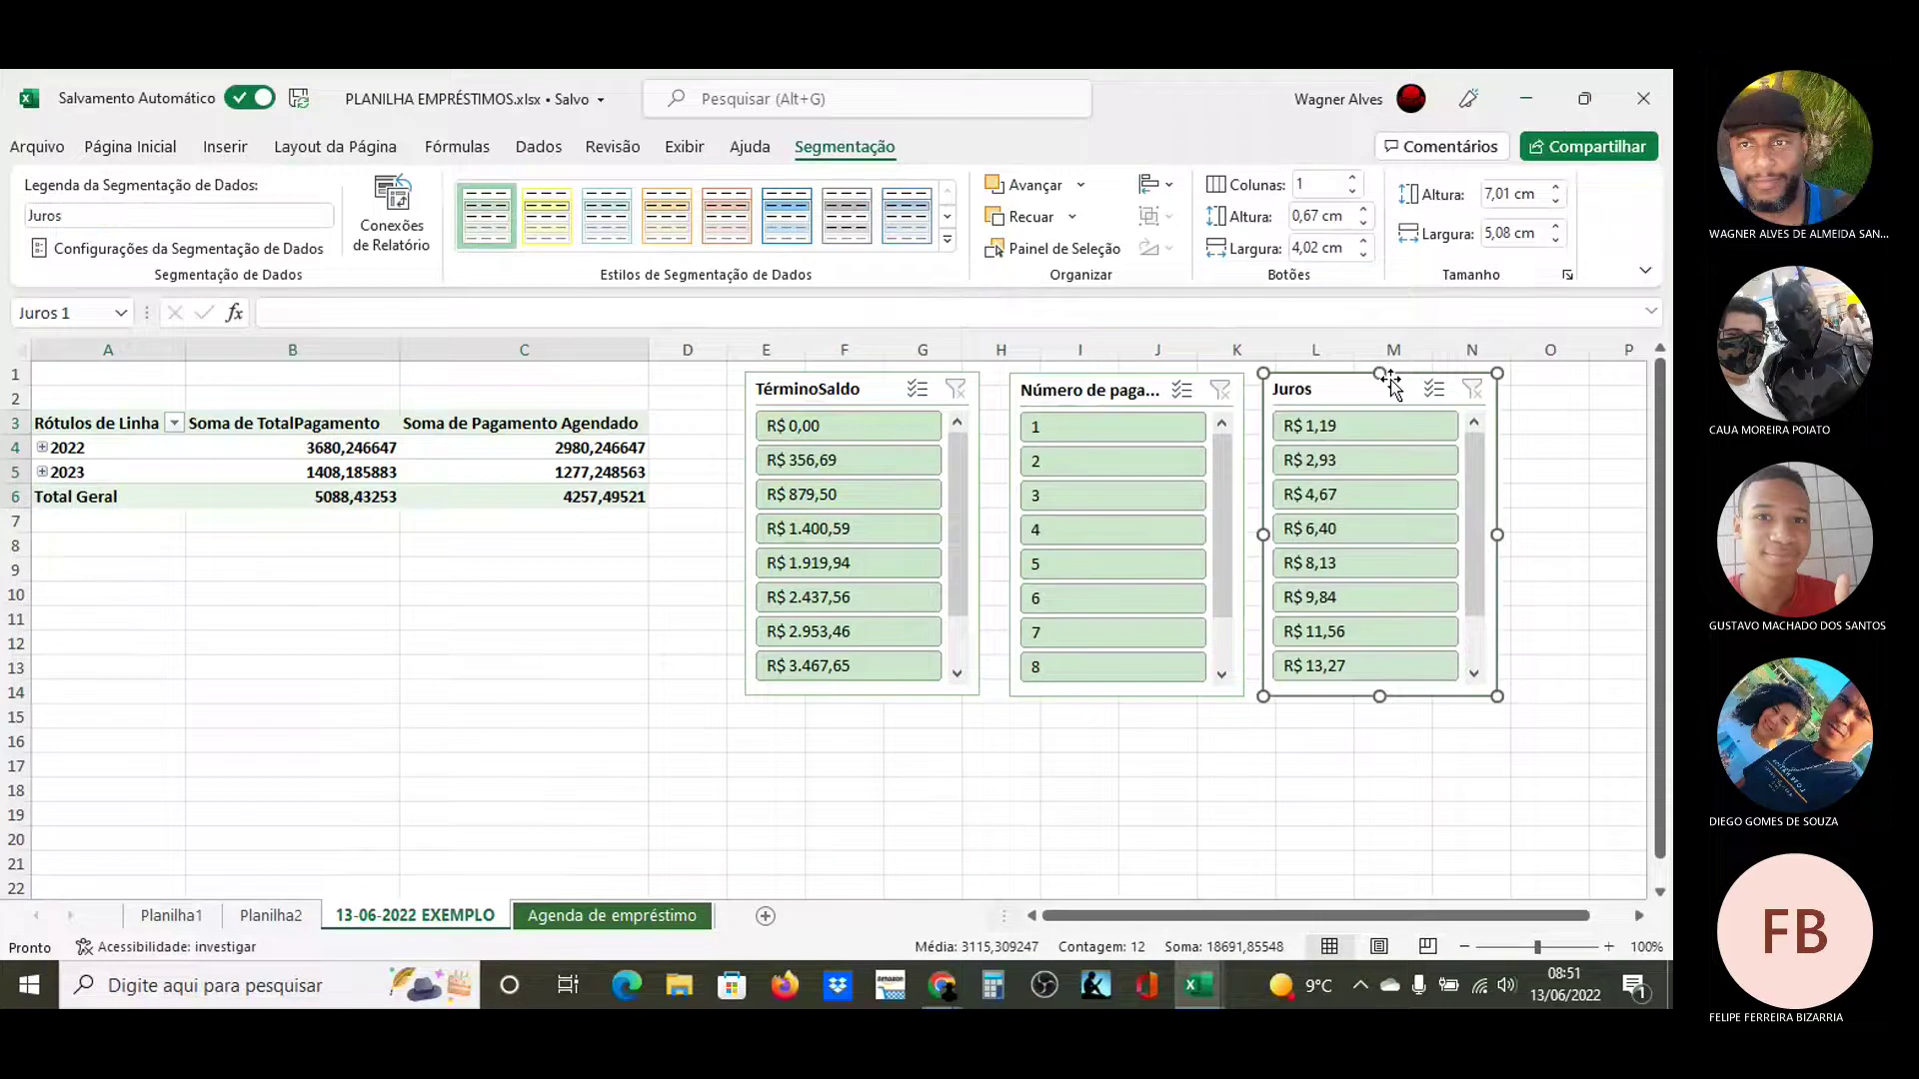
Shorten the TérminoSaldo, Número de pagamento and Juros slicers to a height of about 3.2 cm each
click(848, 695)
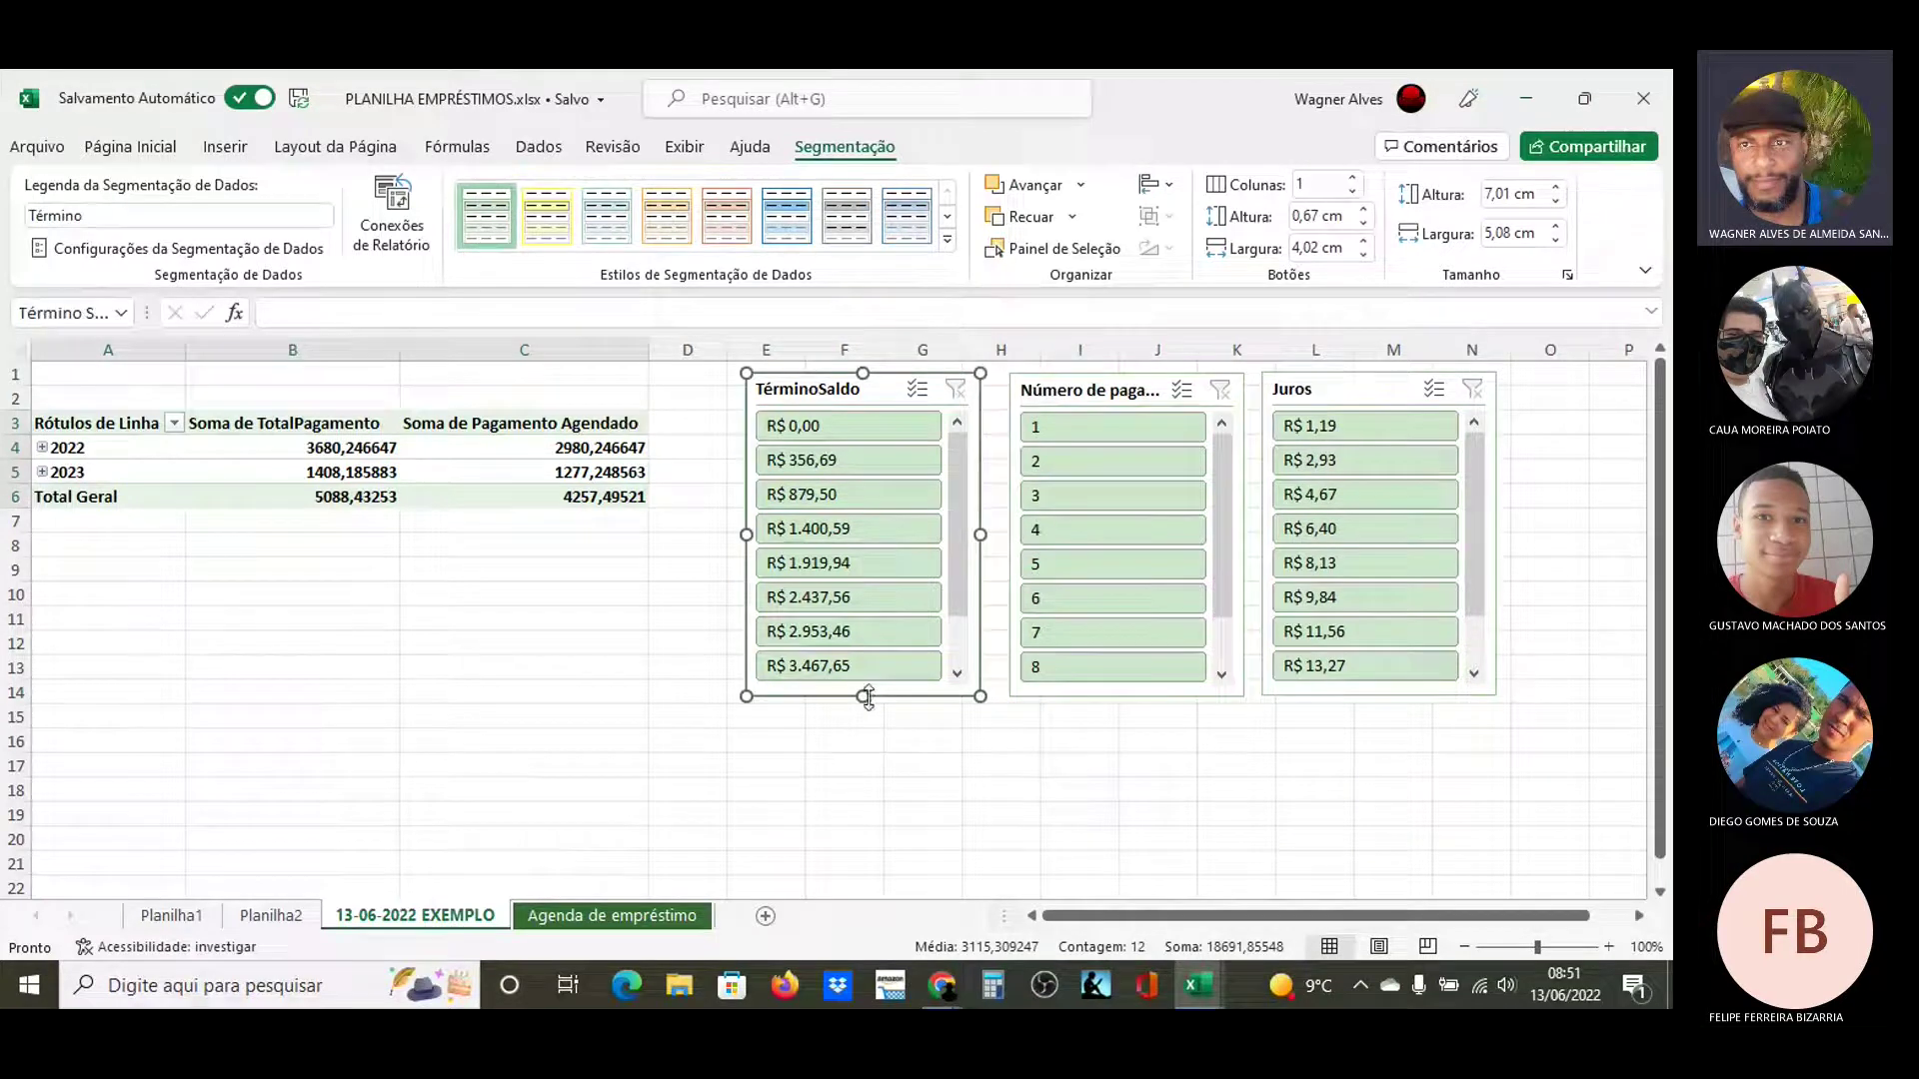
drag(858, 665, 846, 511)
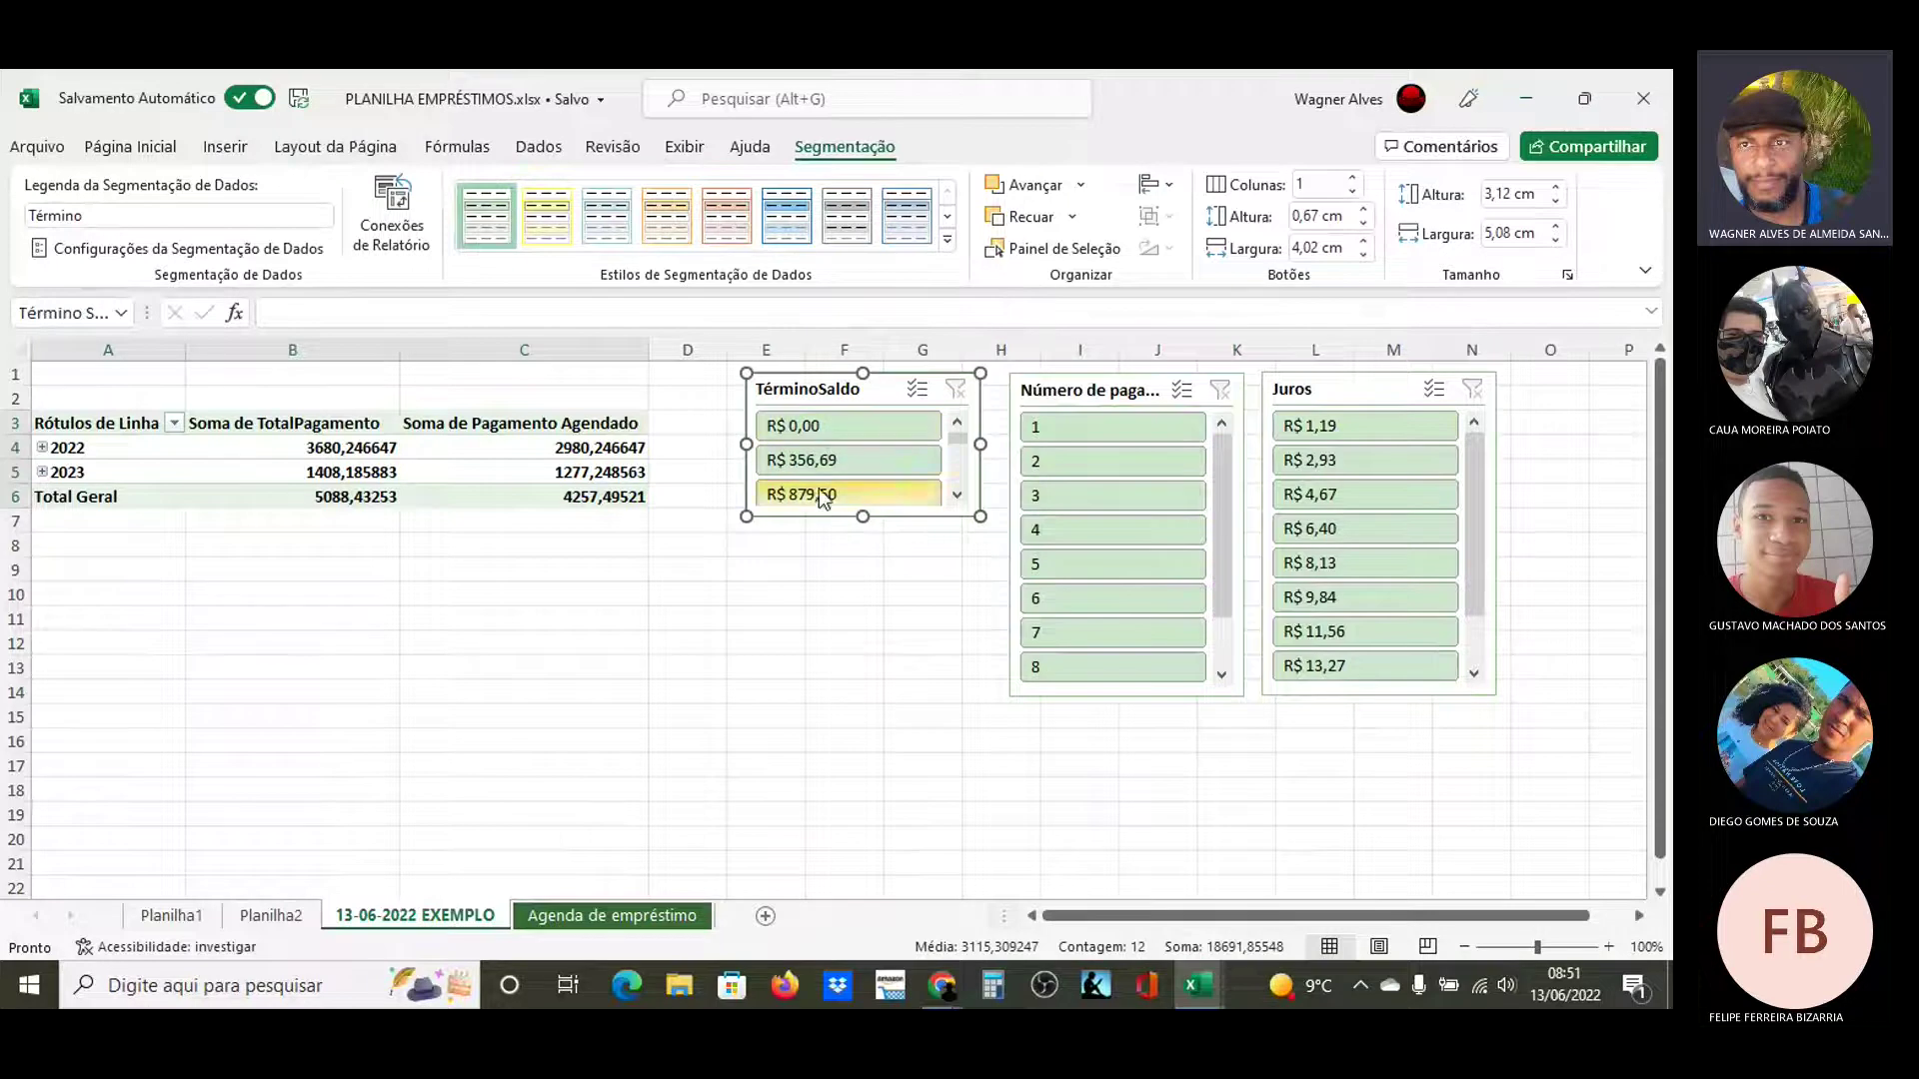
click(1112, 703)
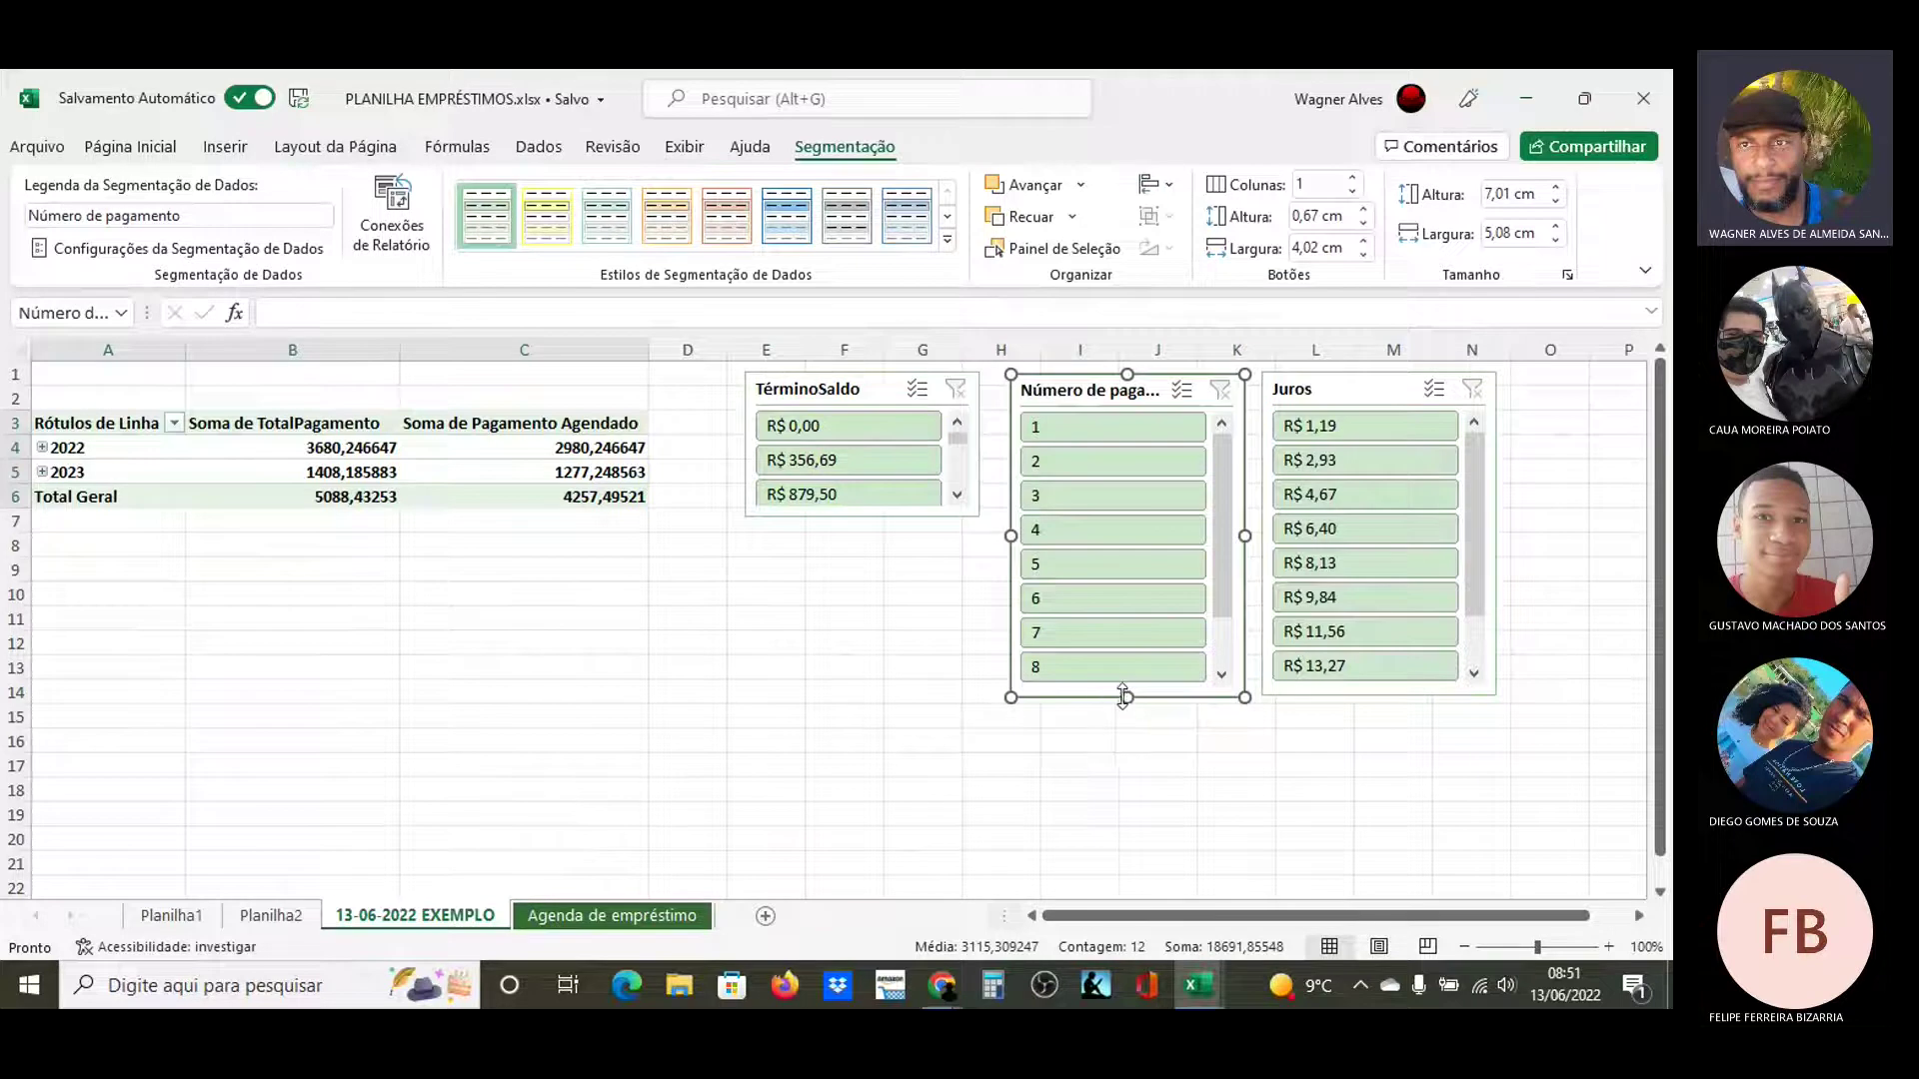
drag(1123, 667, 1119, 518)
click(1363, 689)
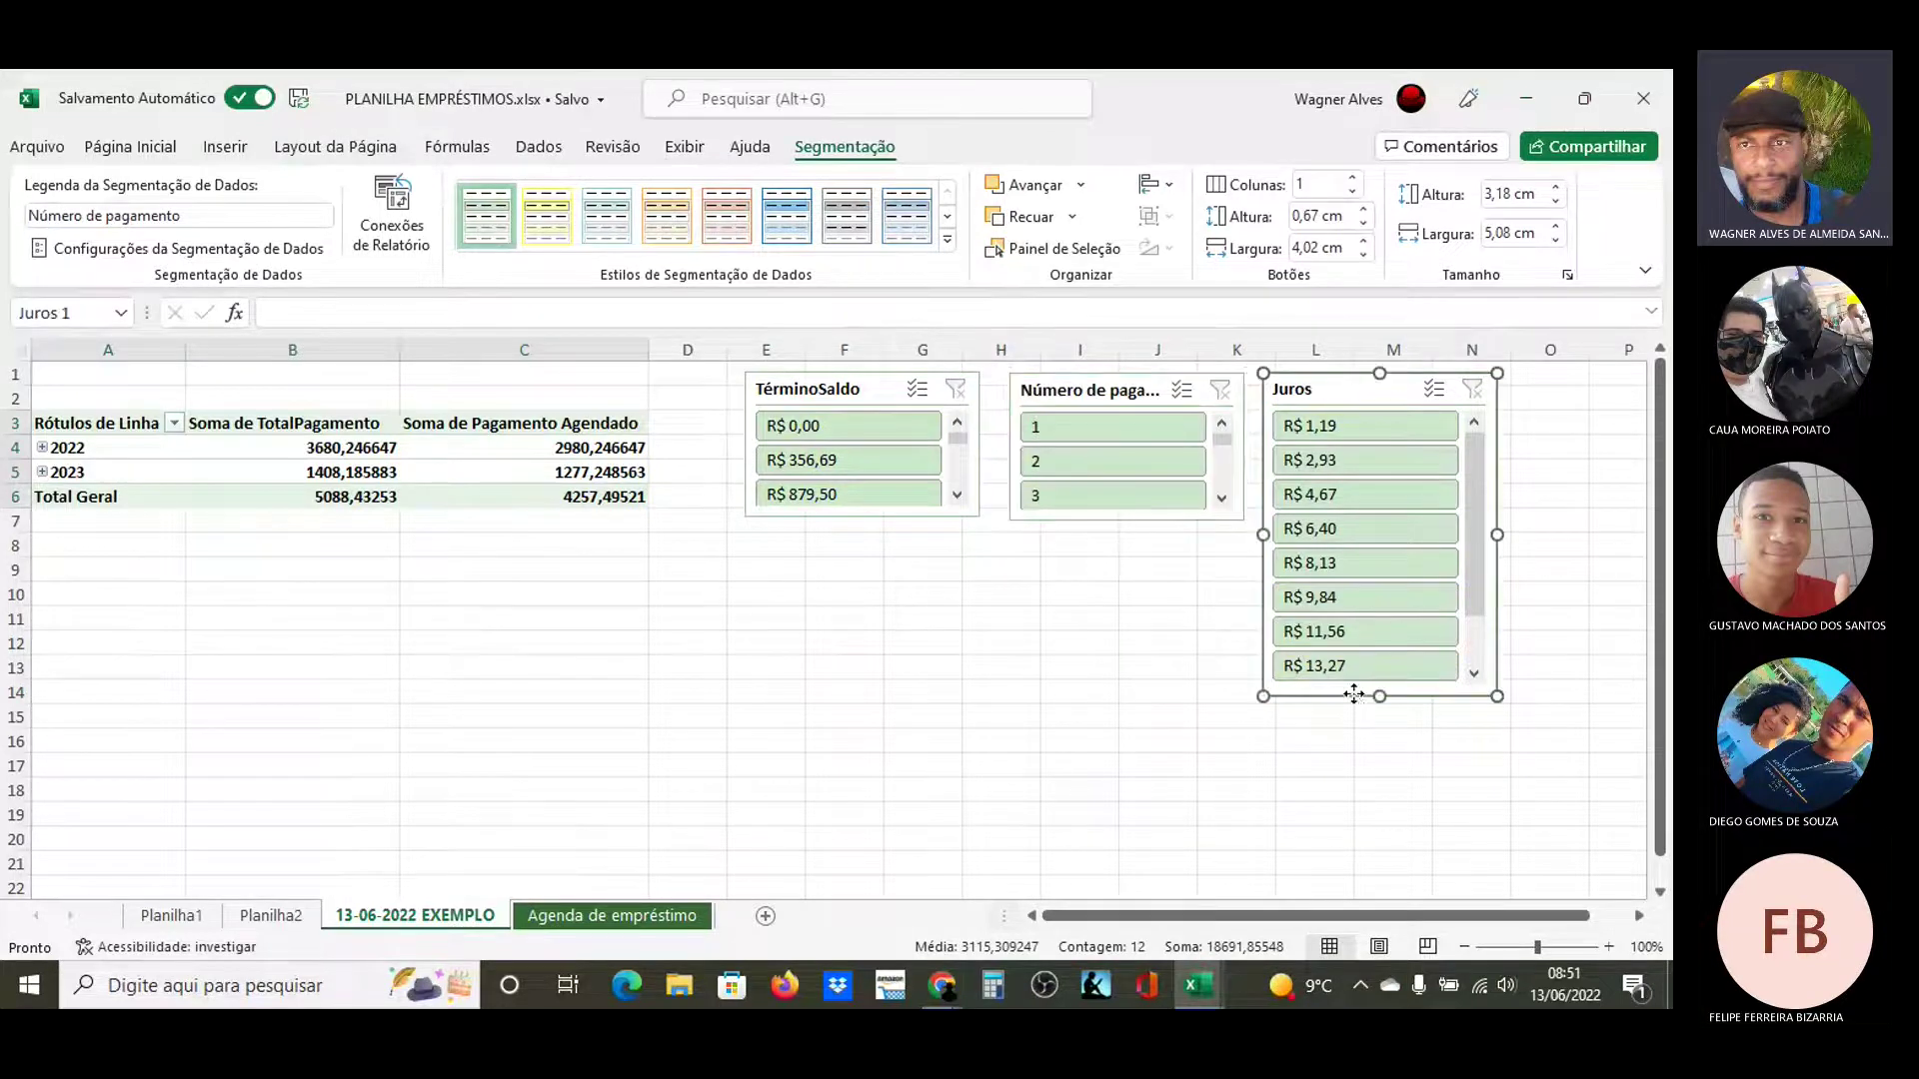
drag(1378, 667, 1370, 523)
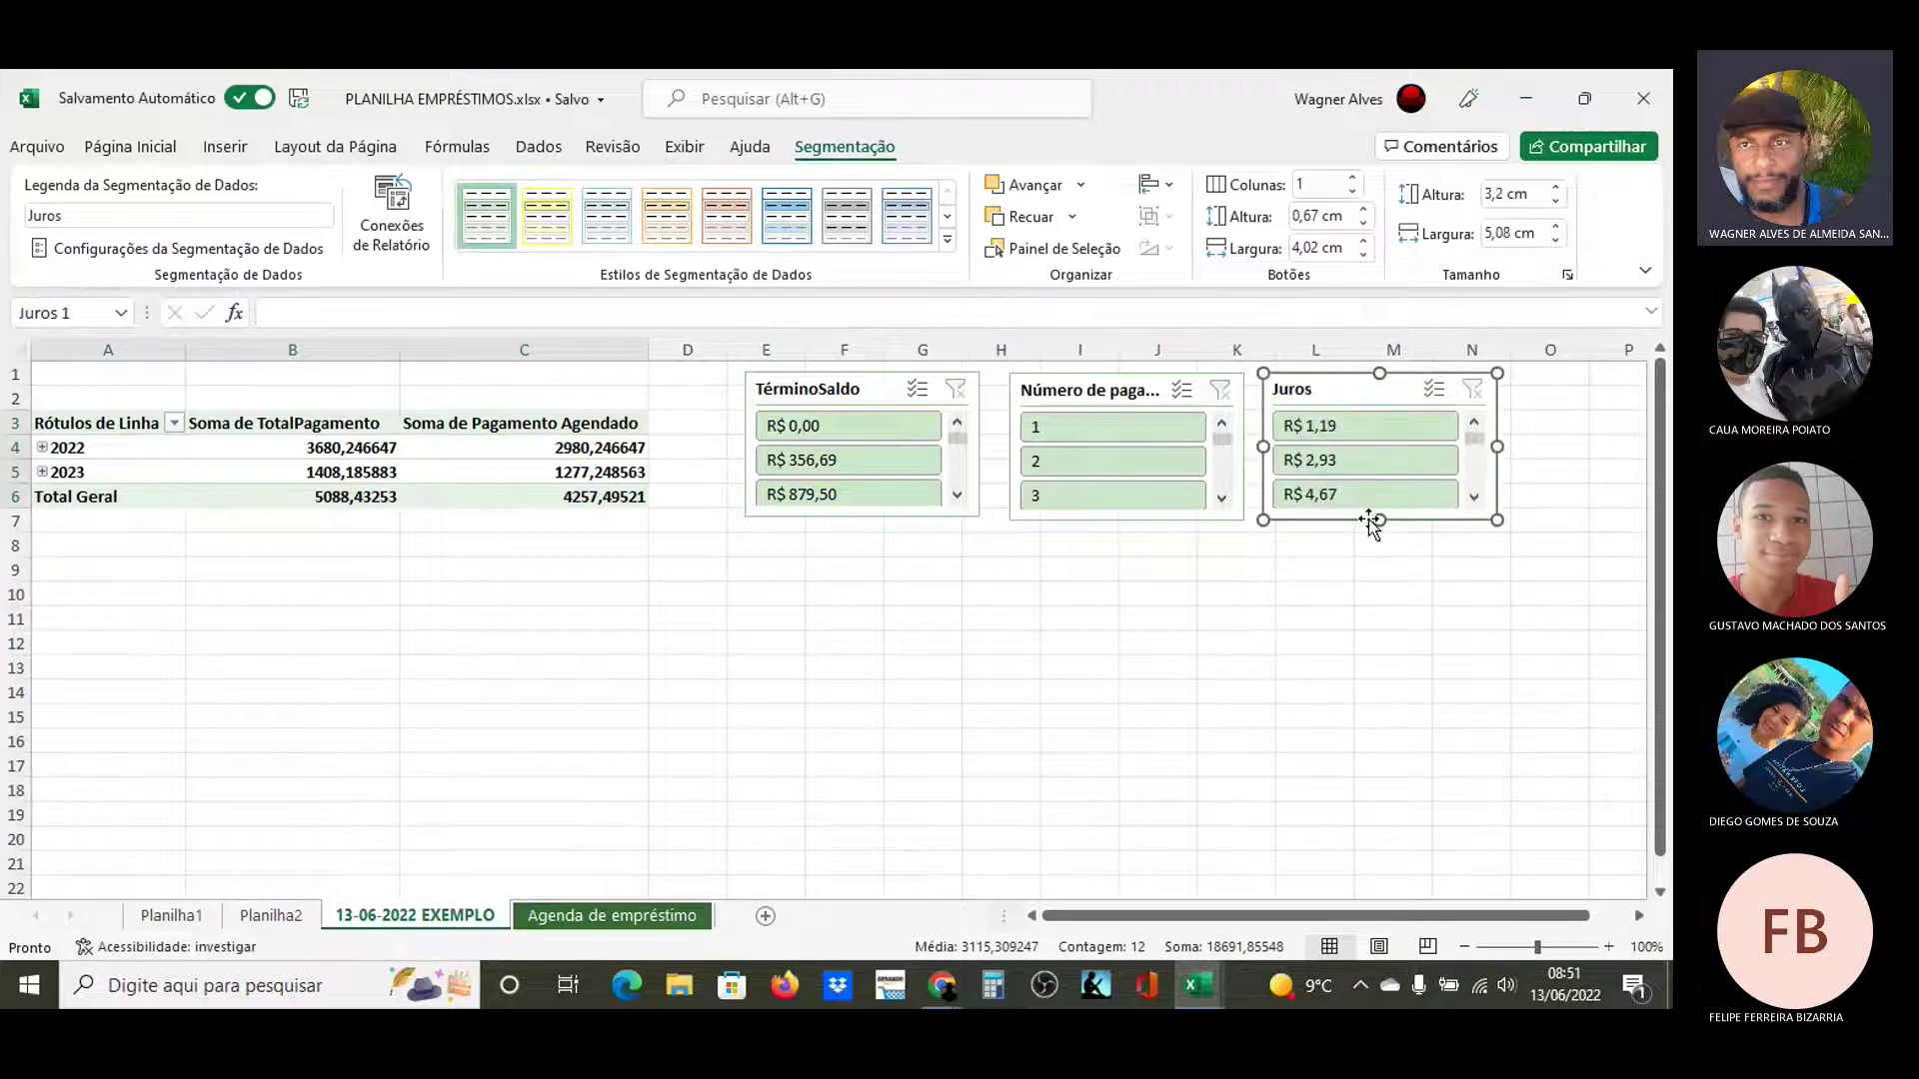
Filter the pivot table by TérminoSaldo R$ 0,00, R$ 356,69 and R$ 879,50 in turn, and clear that slicer's filter
click(1291, 647)
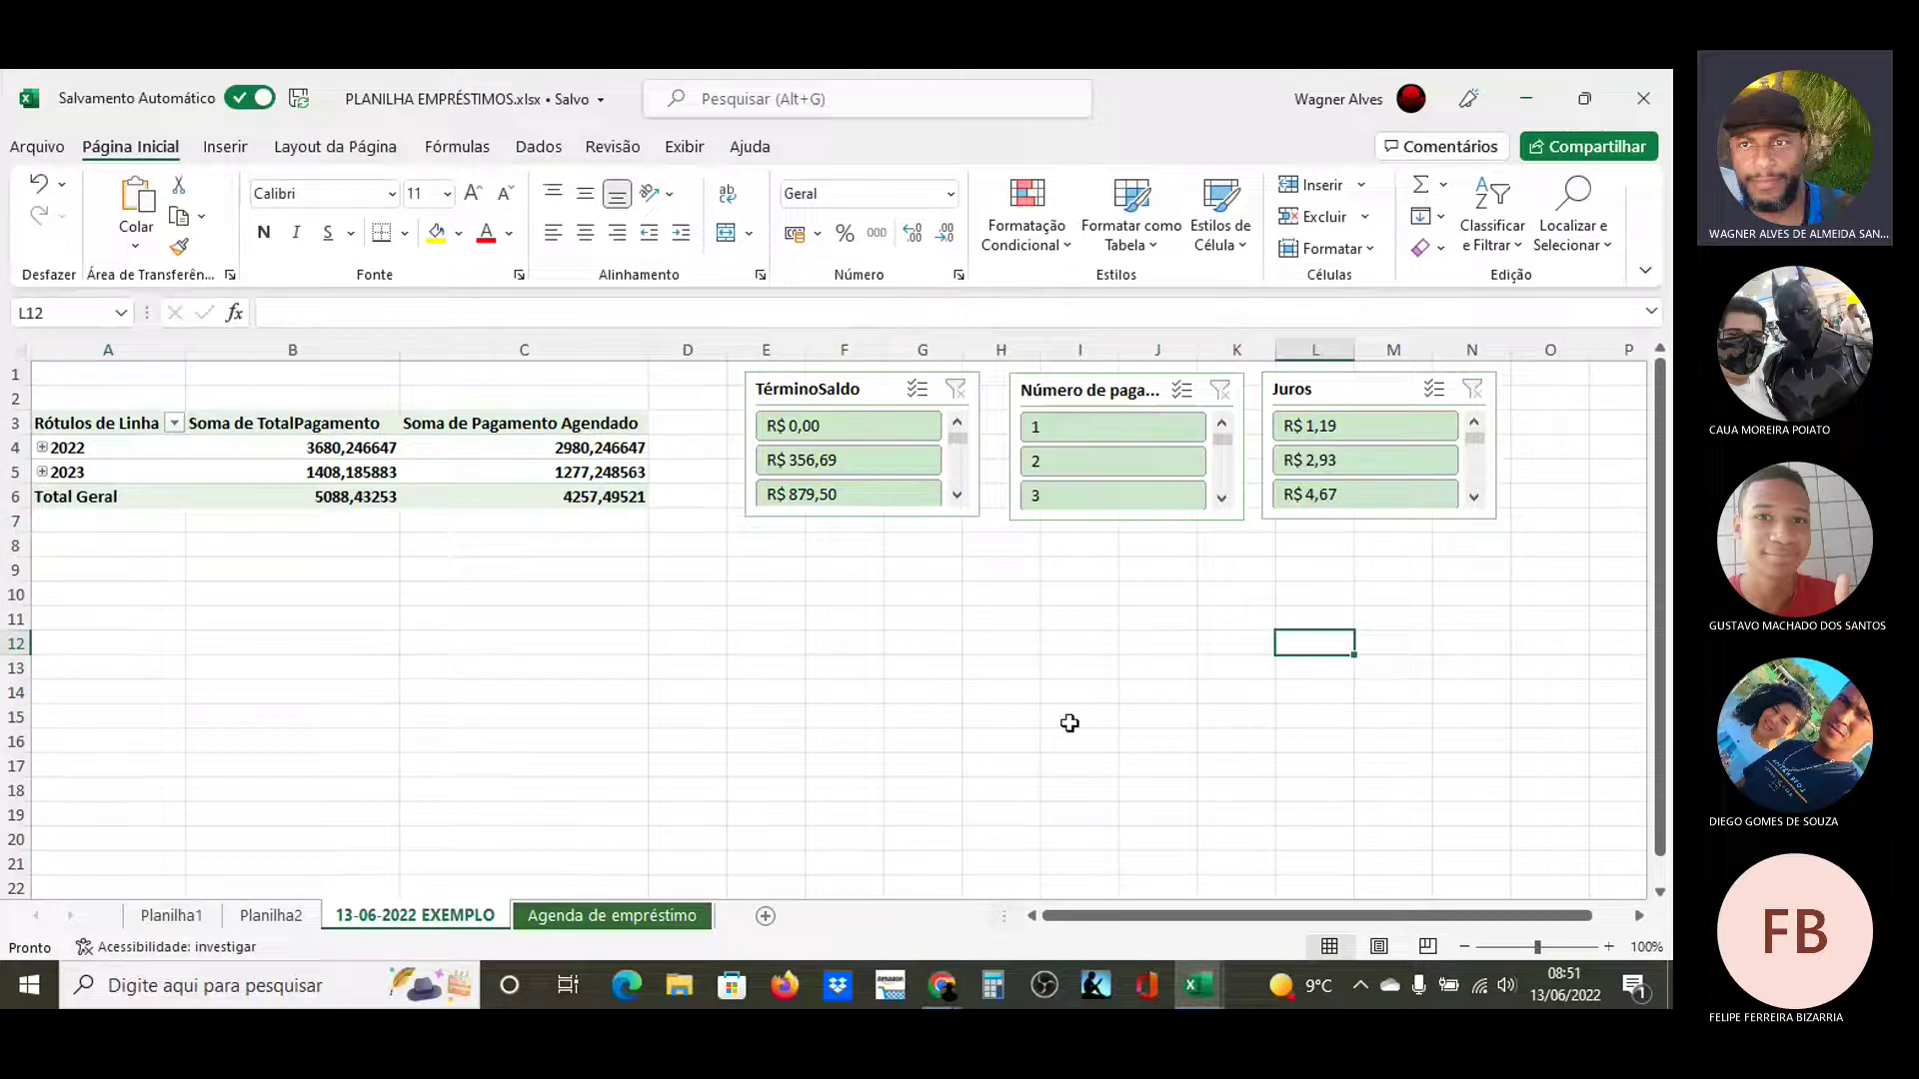
mouse_move(567, 479)
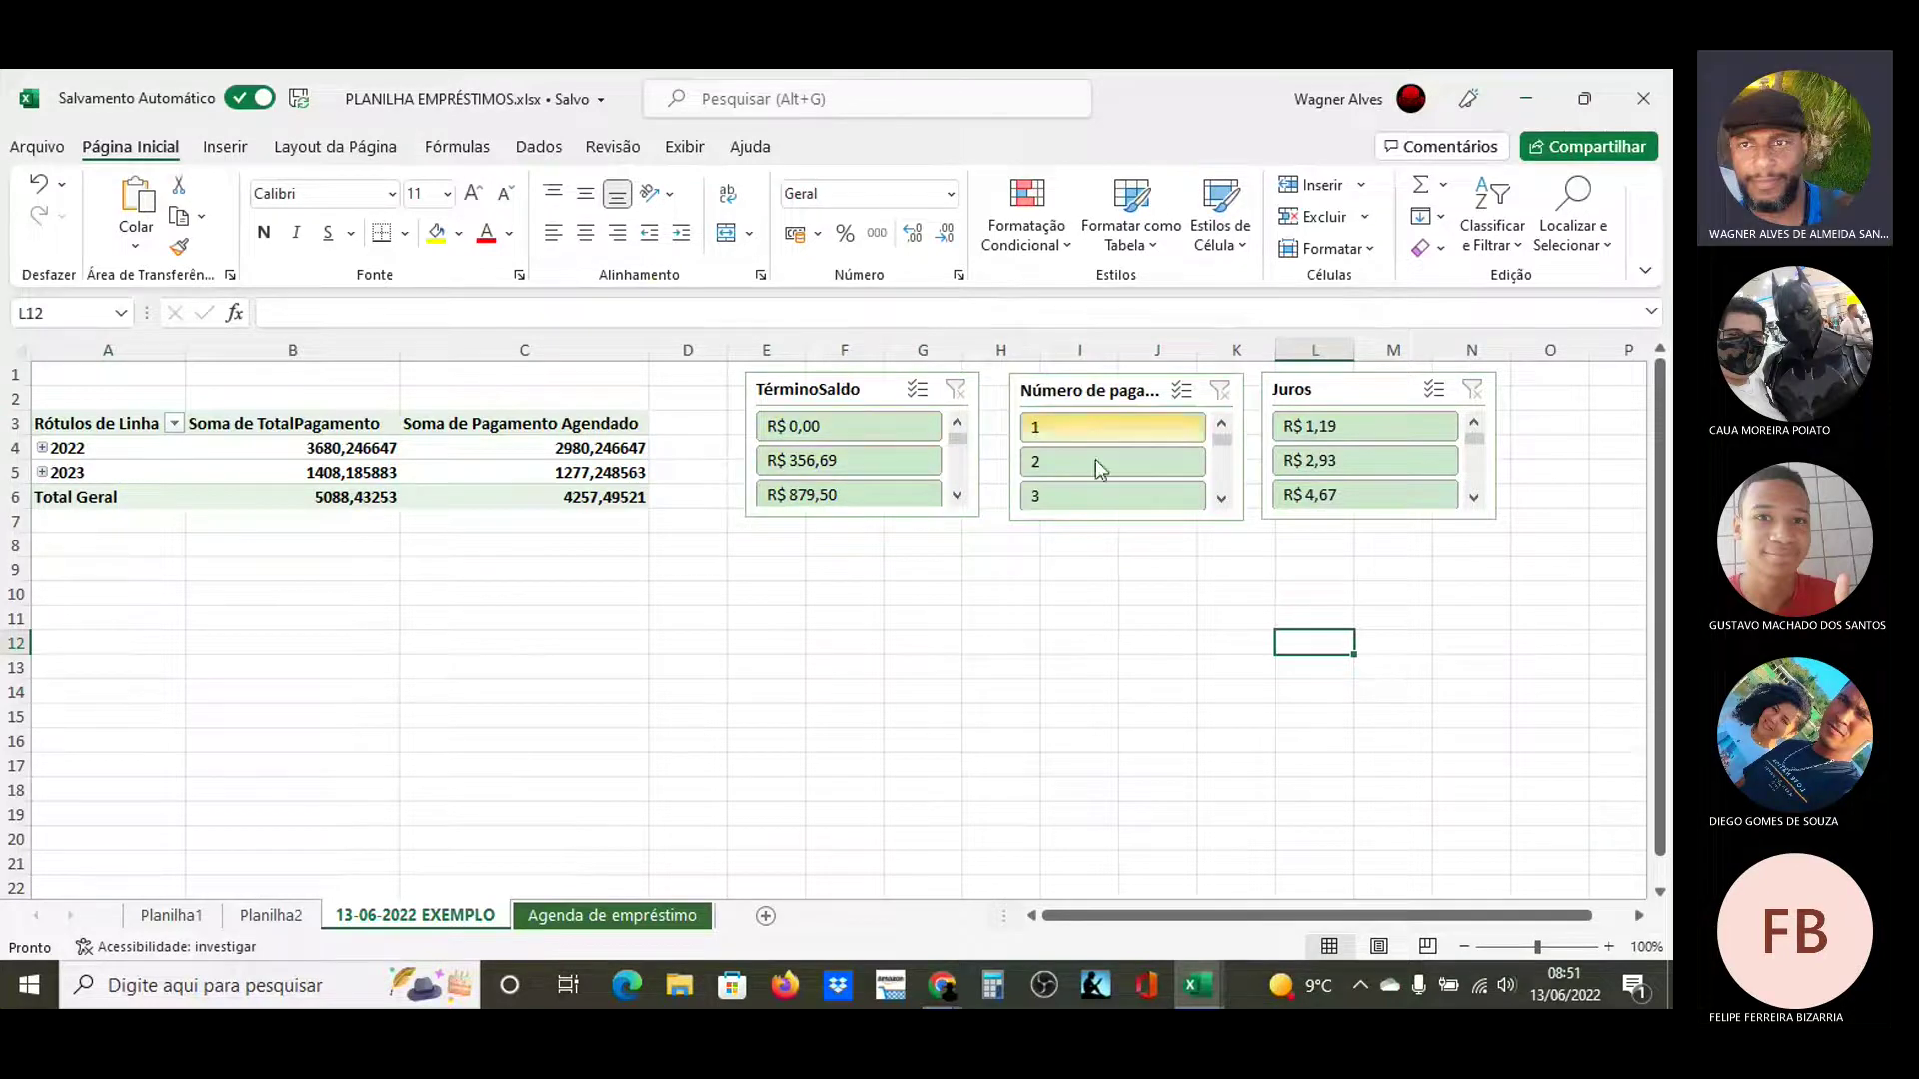
click(899, 425)
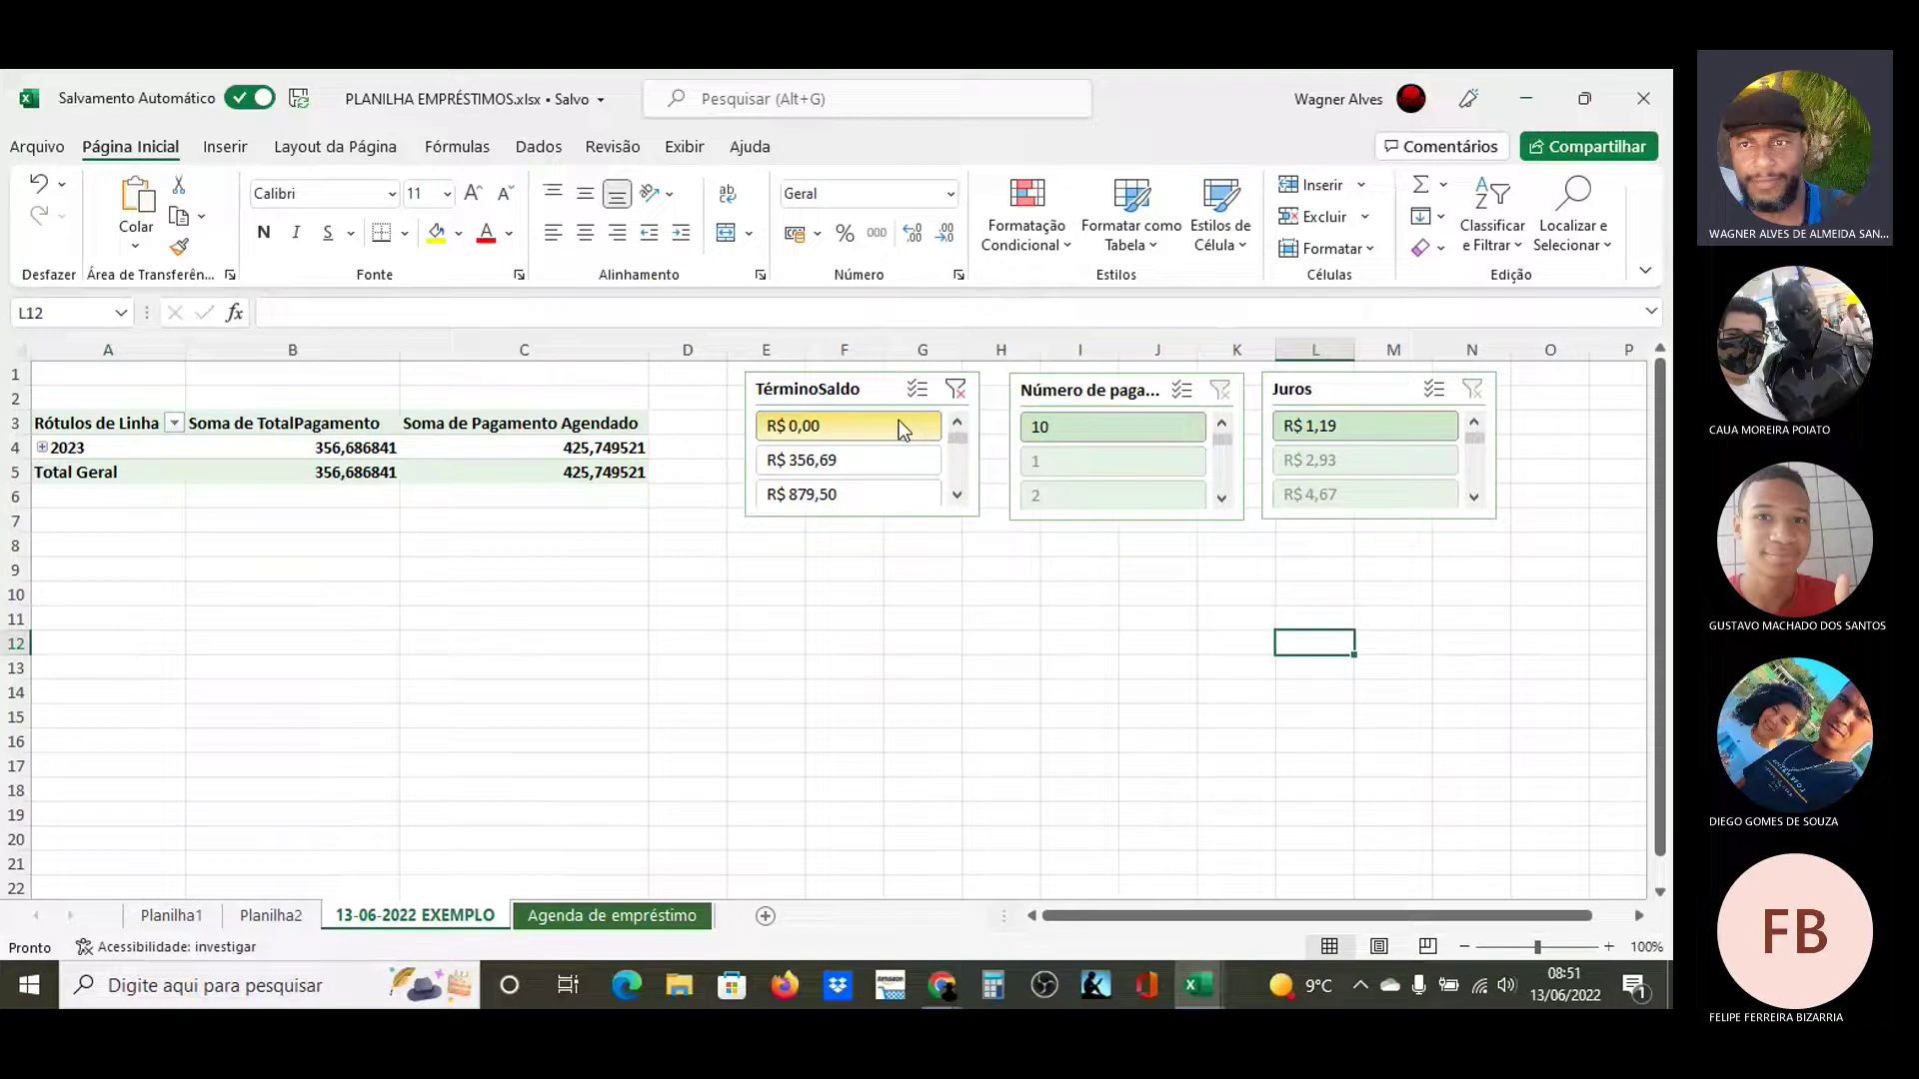
click(873, 459)
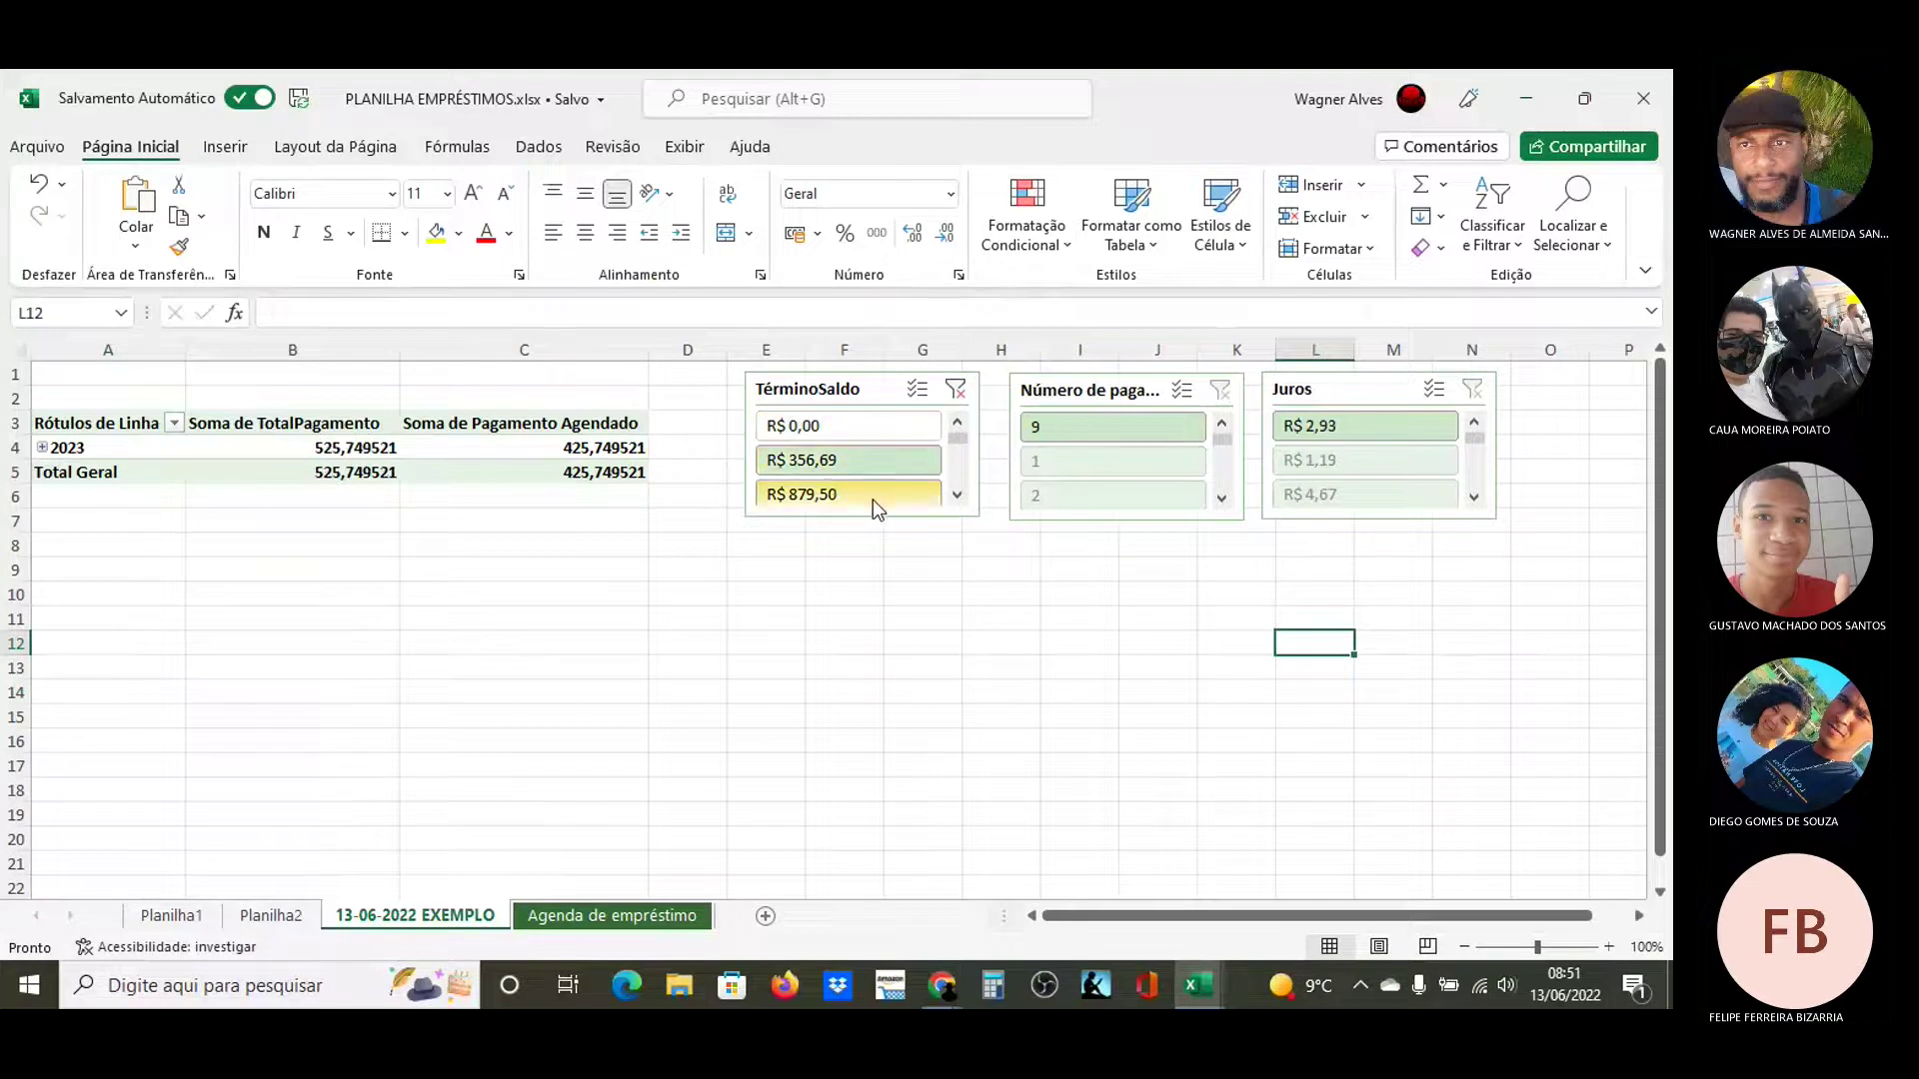
click(872, 500)
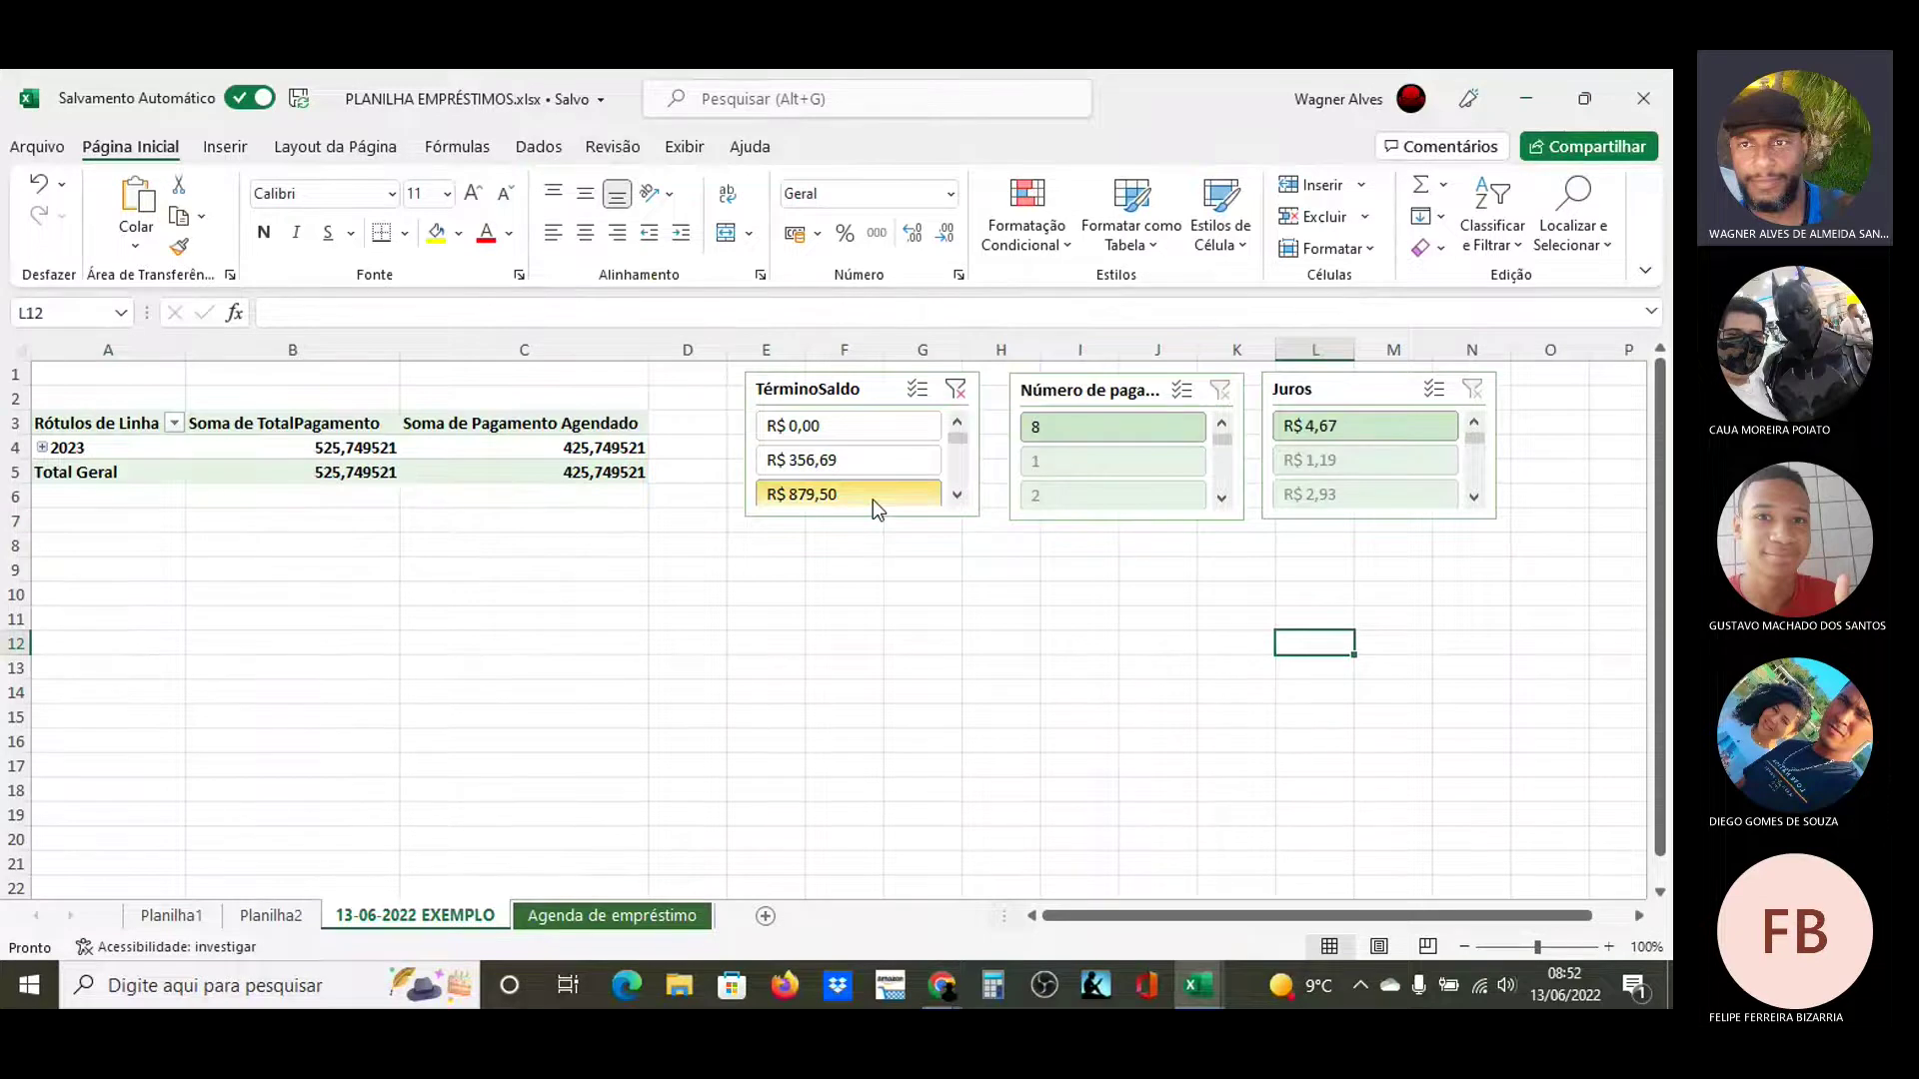
click(955, 392)
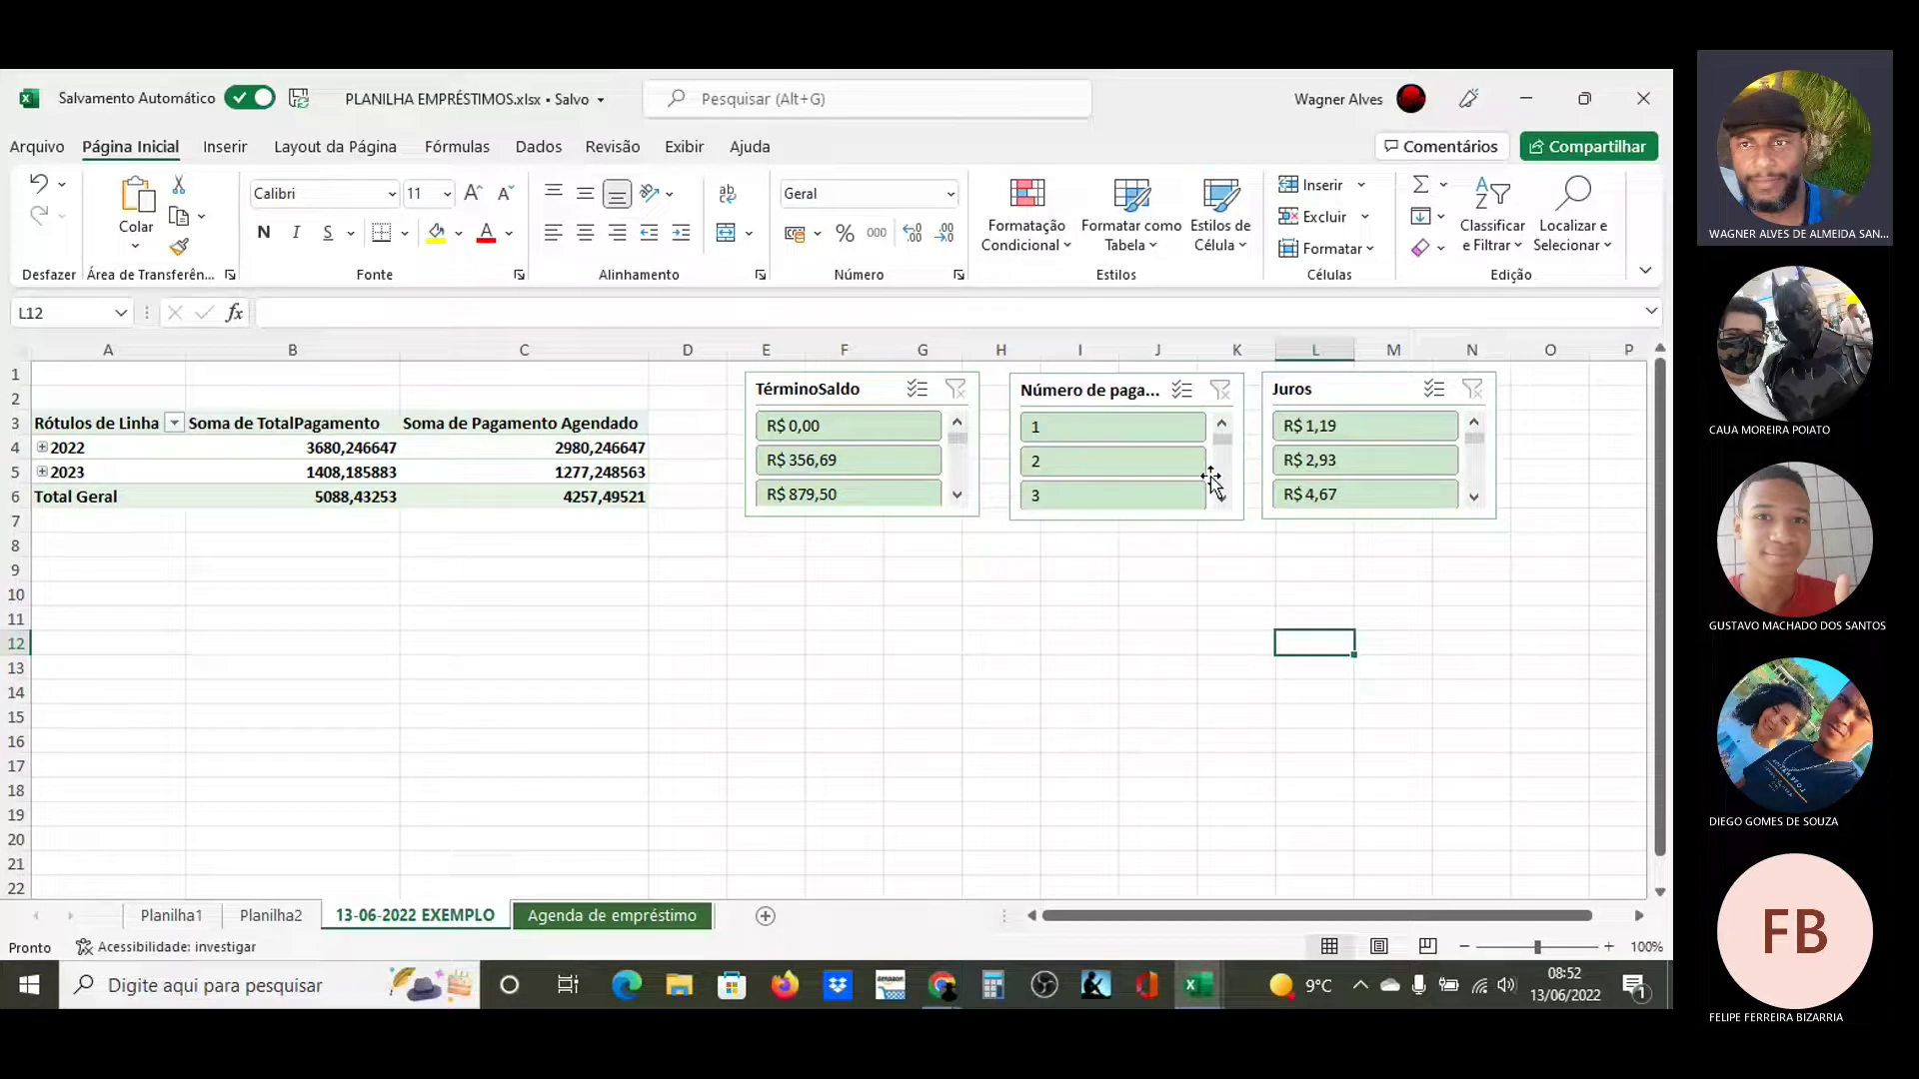
Filter the pivot table by Número de pagamento 1, 2 and 6 one at a time, and clear that slicer's filter
click(1124, 436)
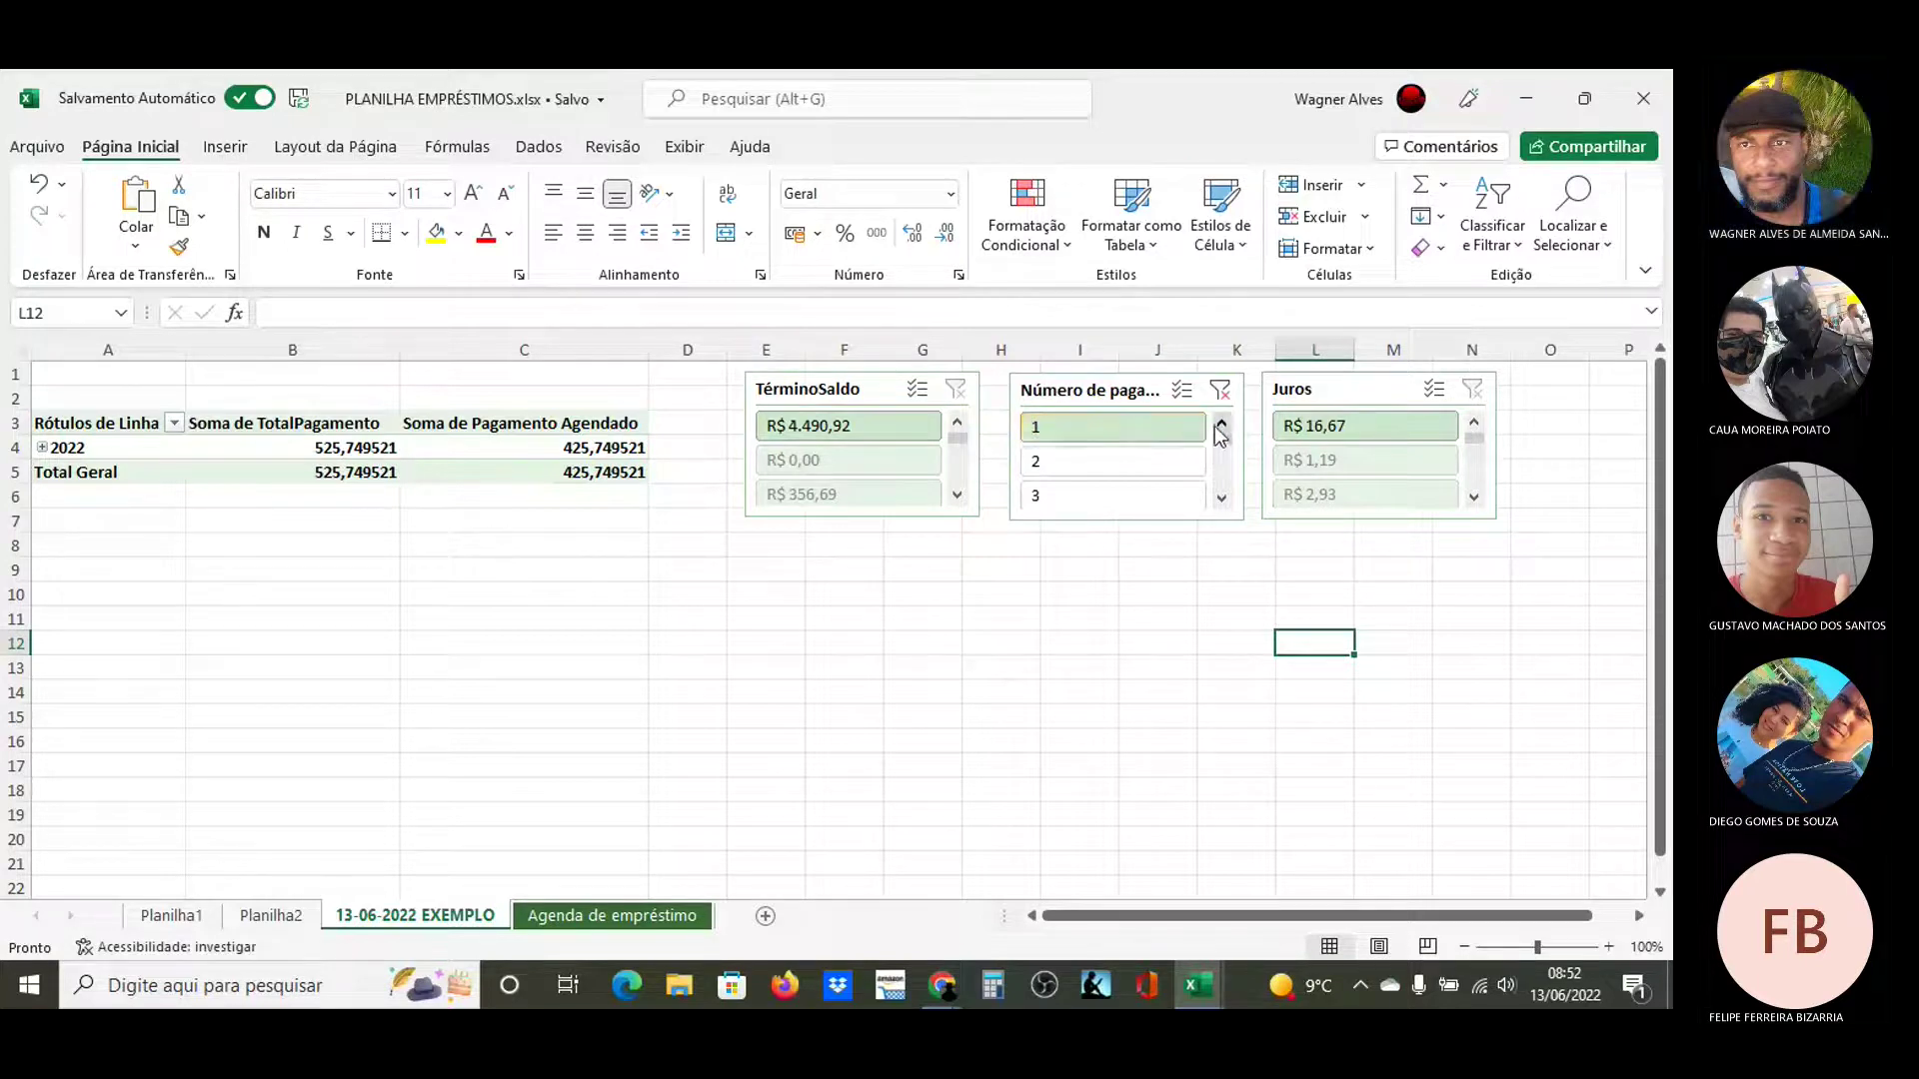
click(1130, 458)
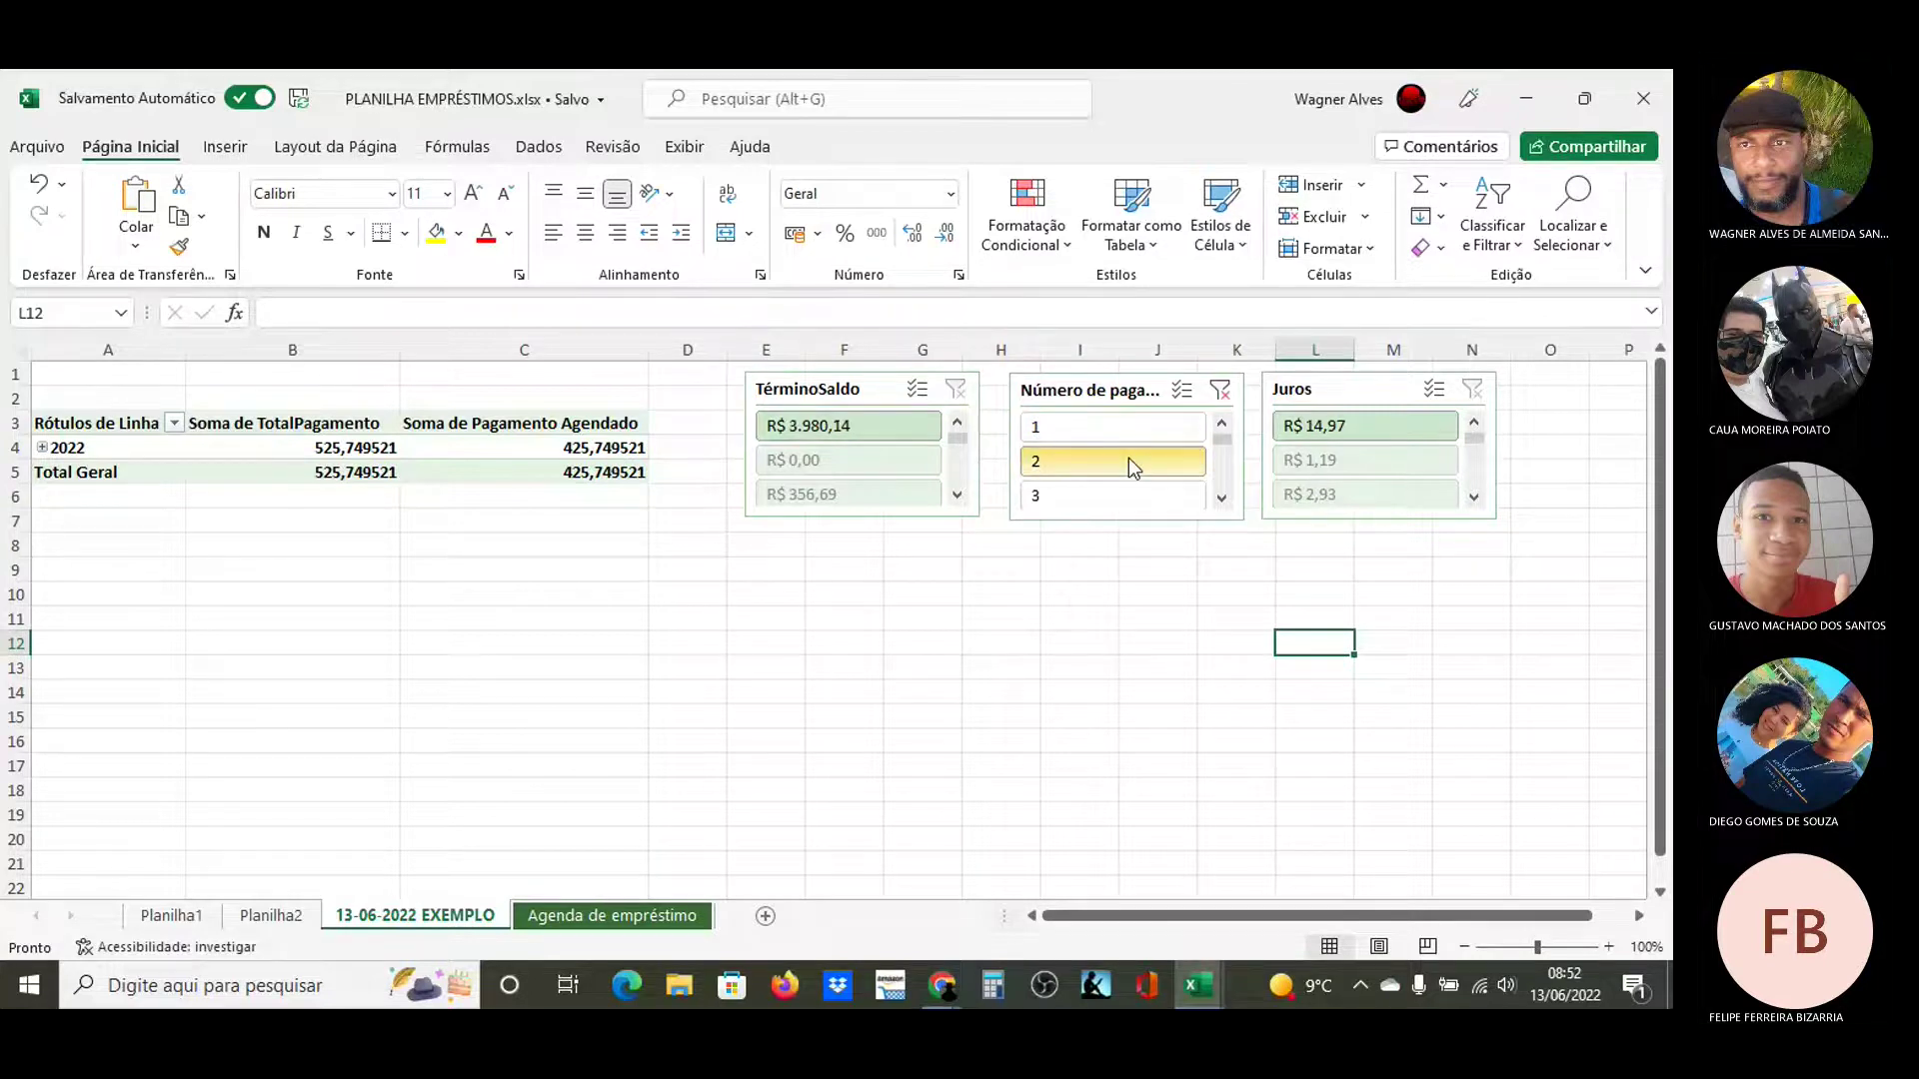
click(1221, 390)
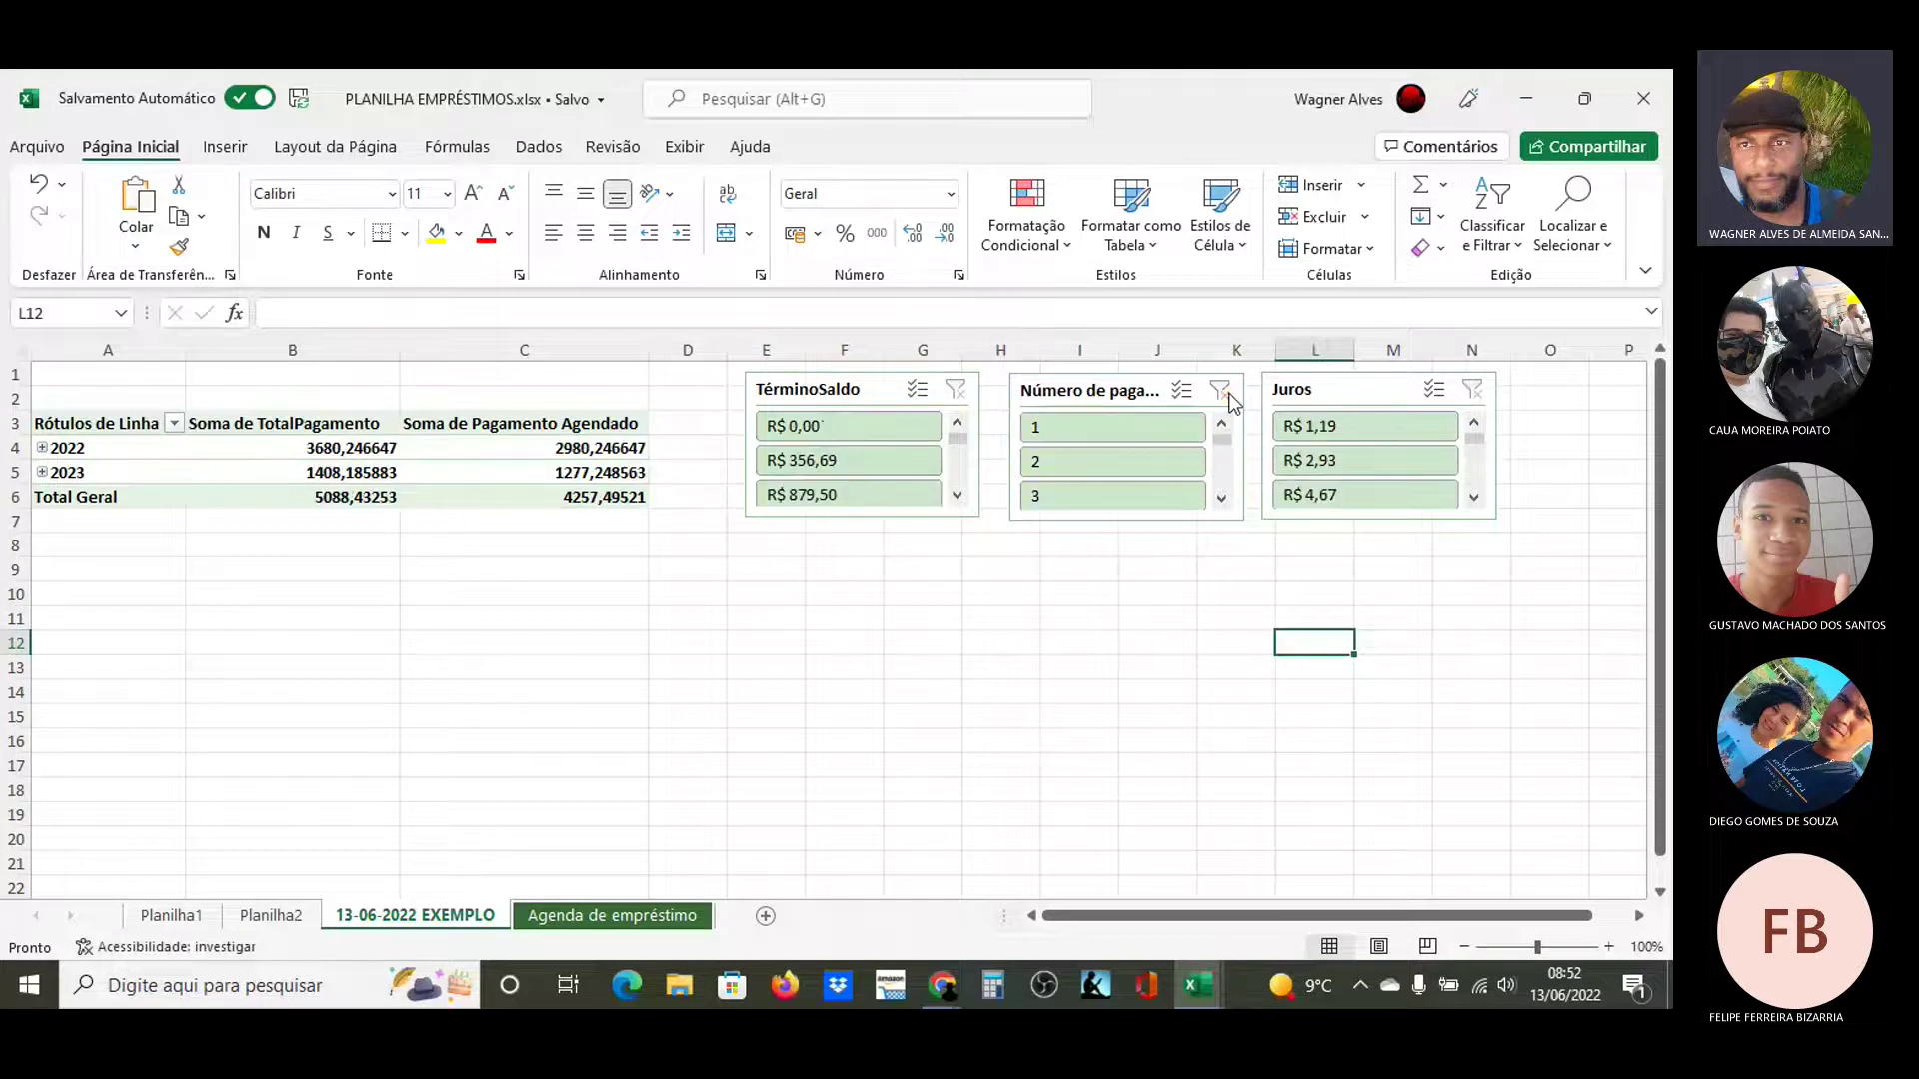
click(1221, 496)
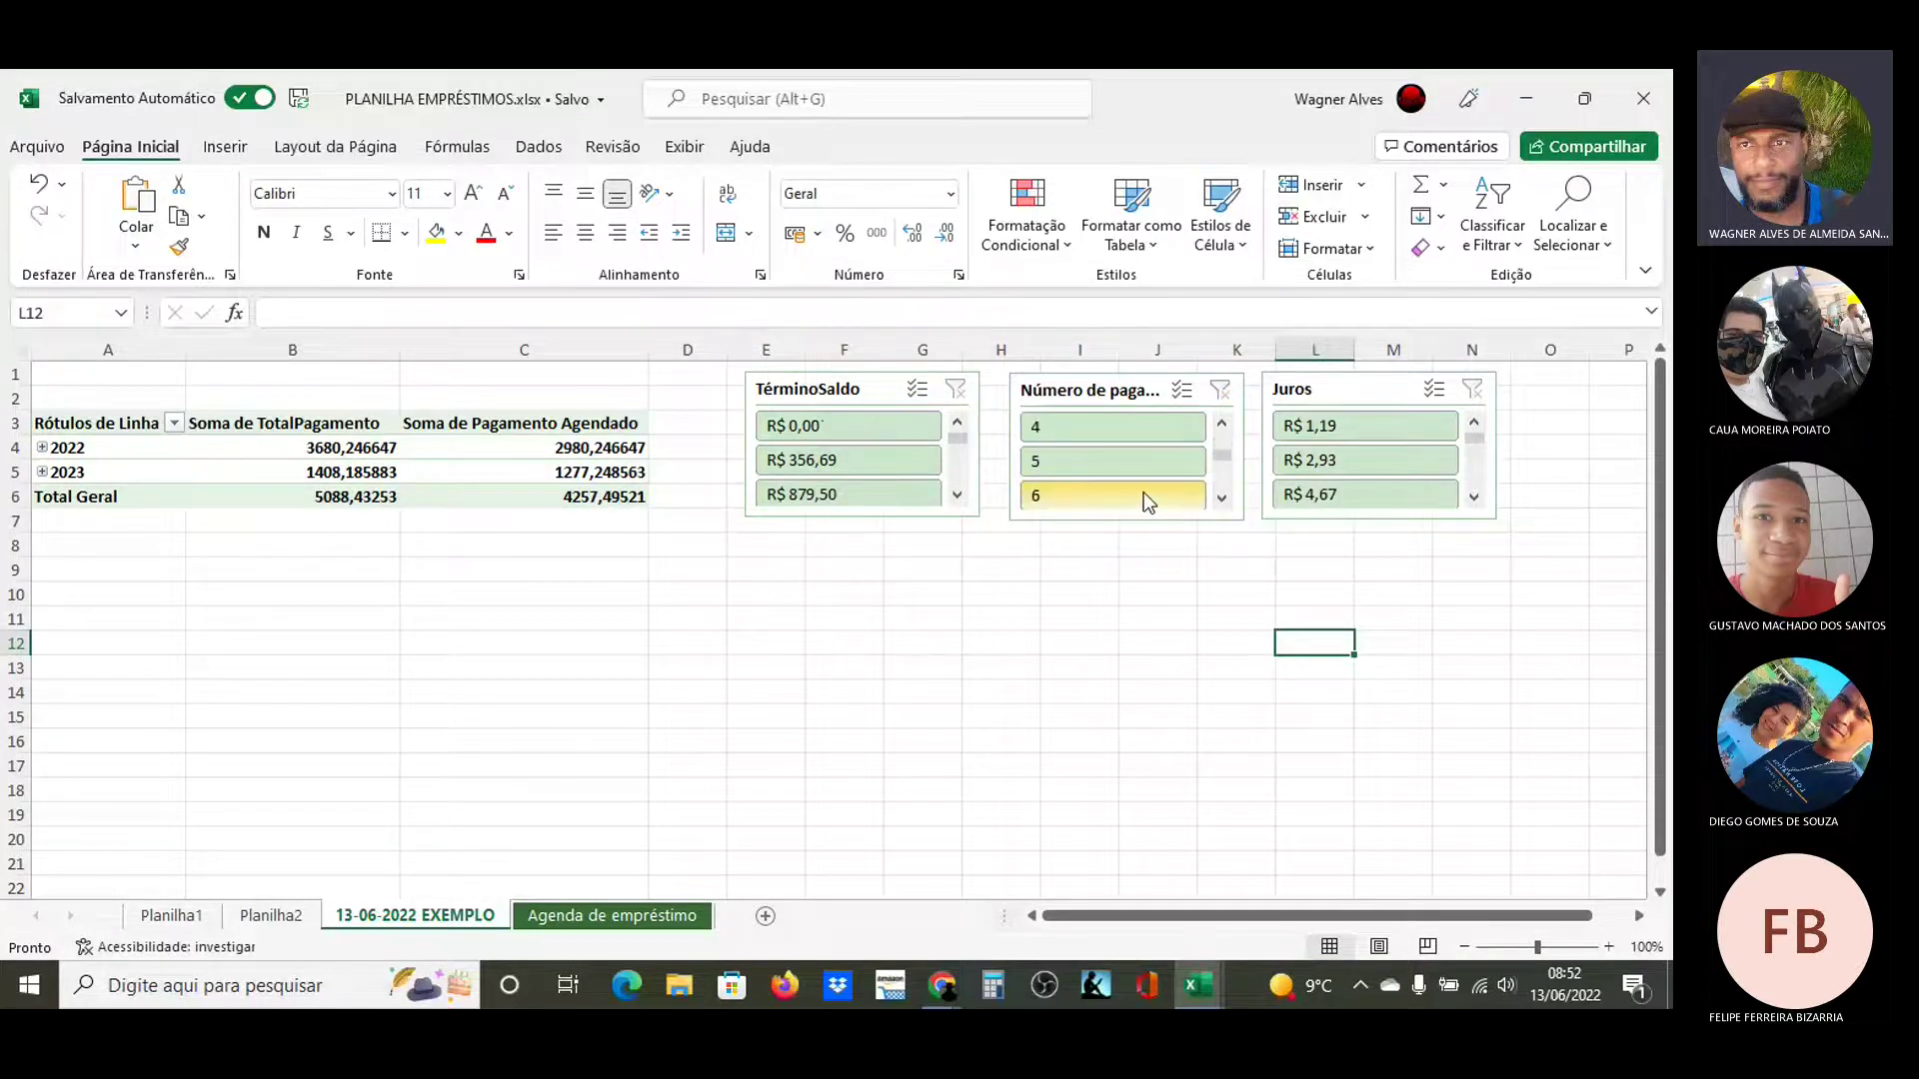
click(1143, 492)
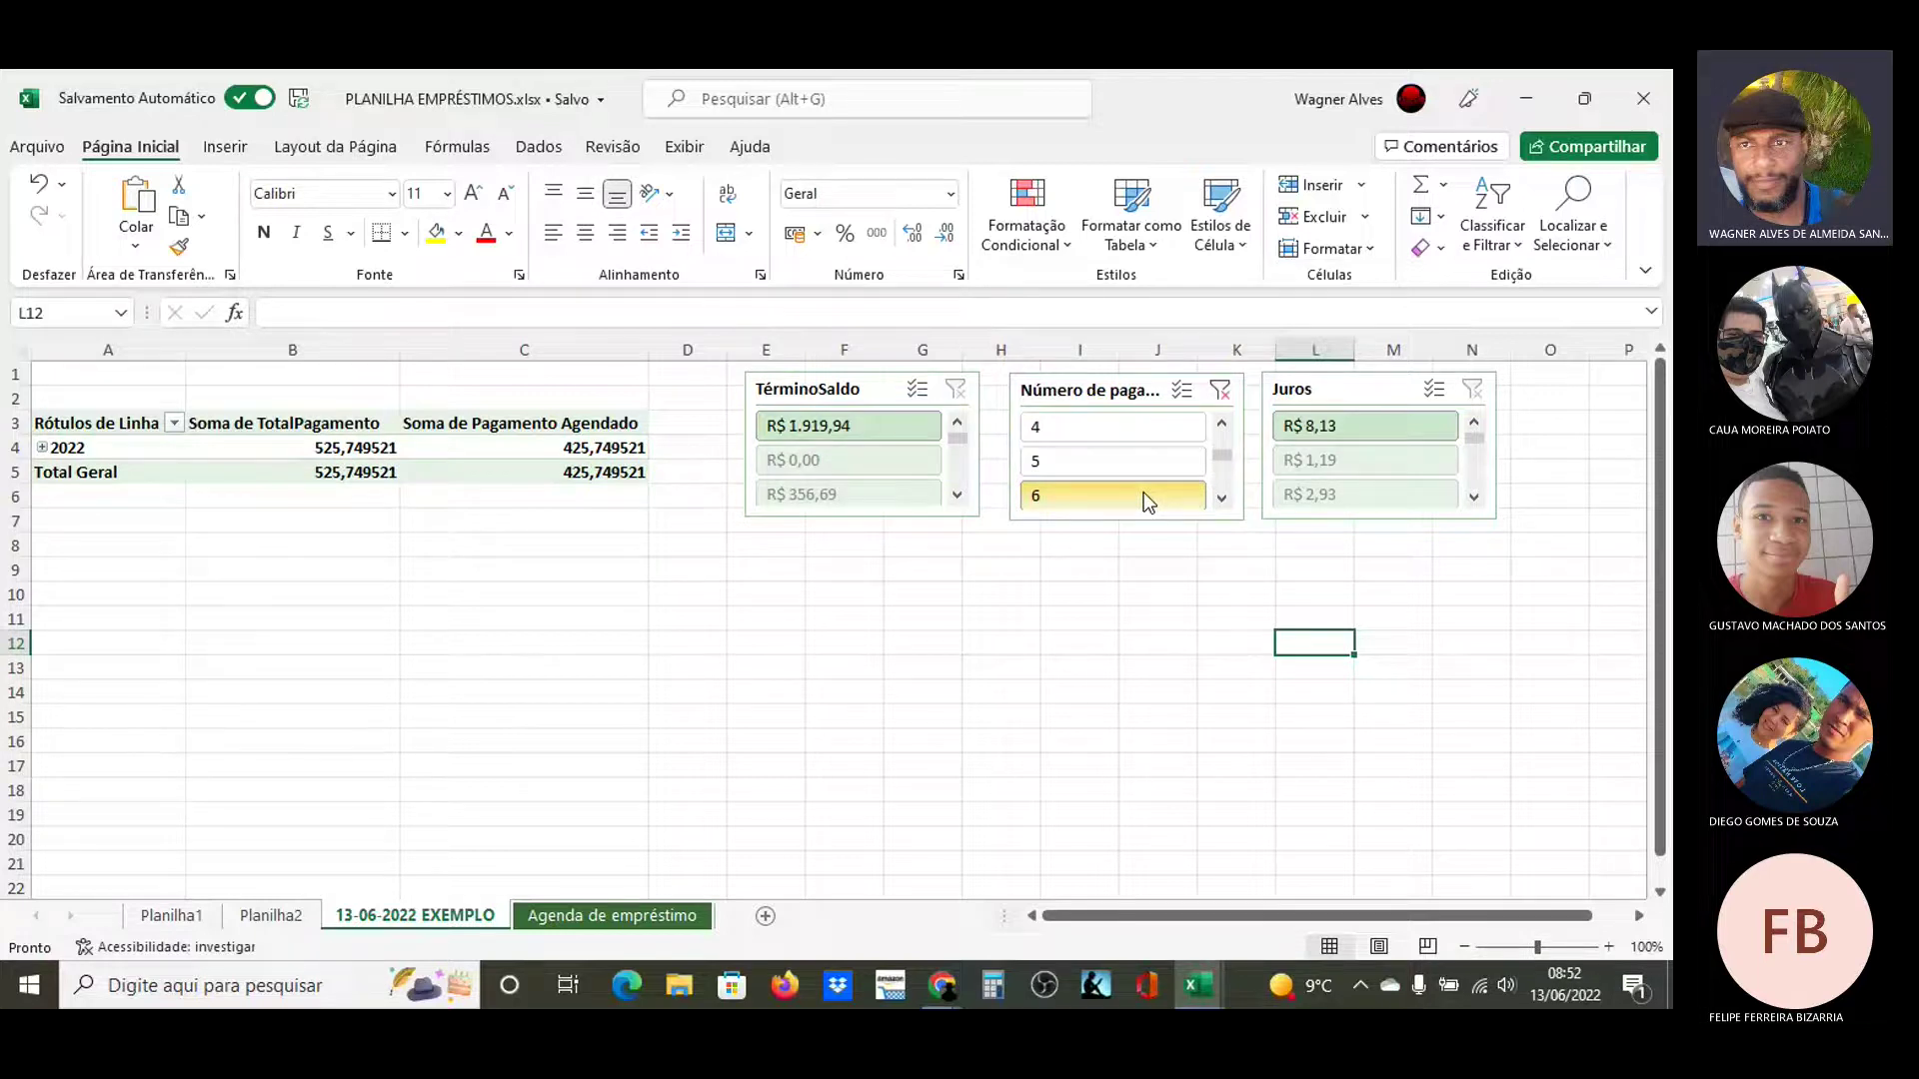
click(1222, 390)
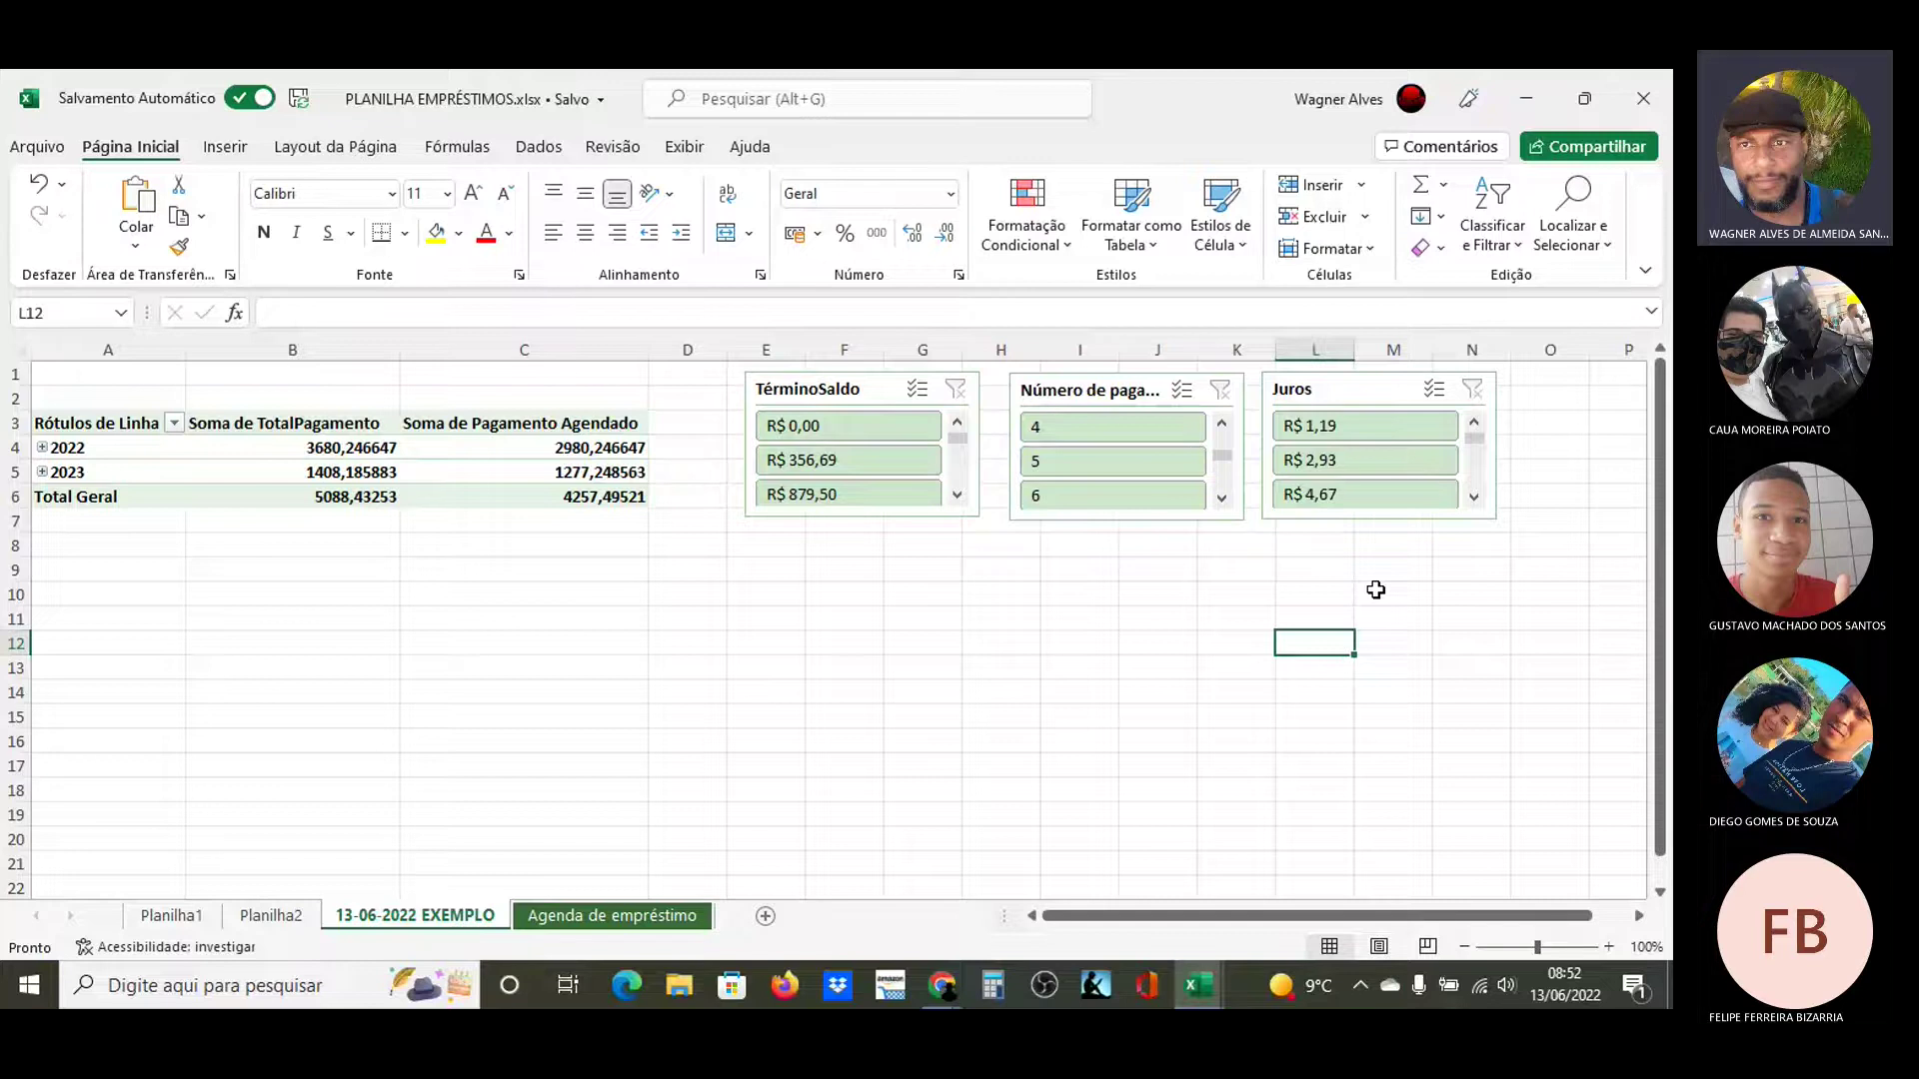
Filter the pivot table by Juros values R$ 2,93, R$ 4,67 and R$ 1,19 individually, and clear that slicer's filter
click(1384, 464)
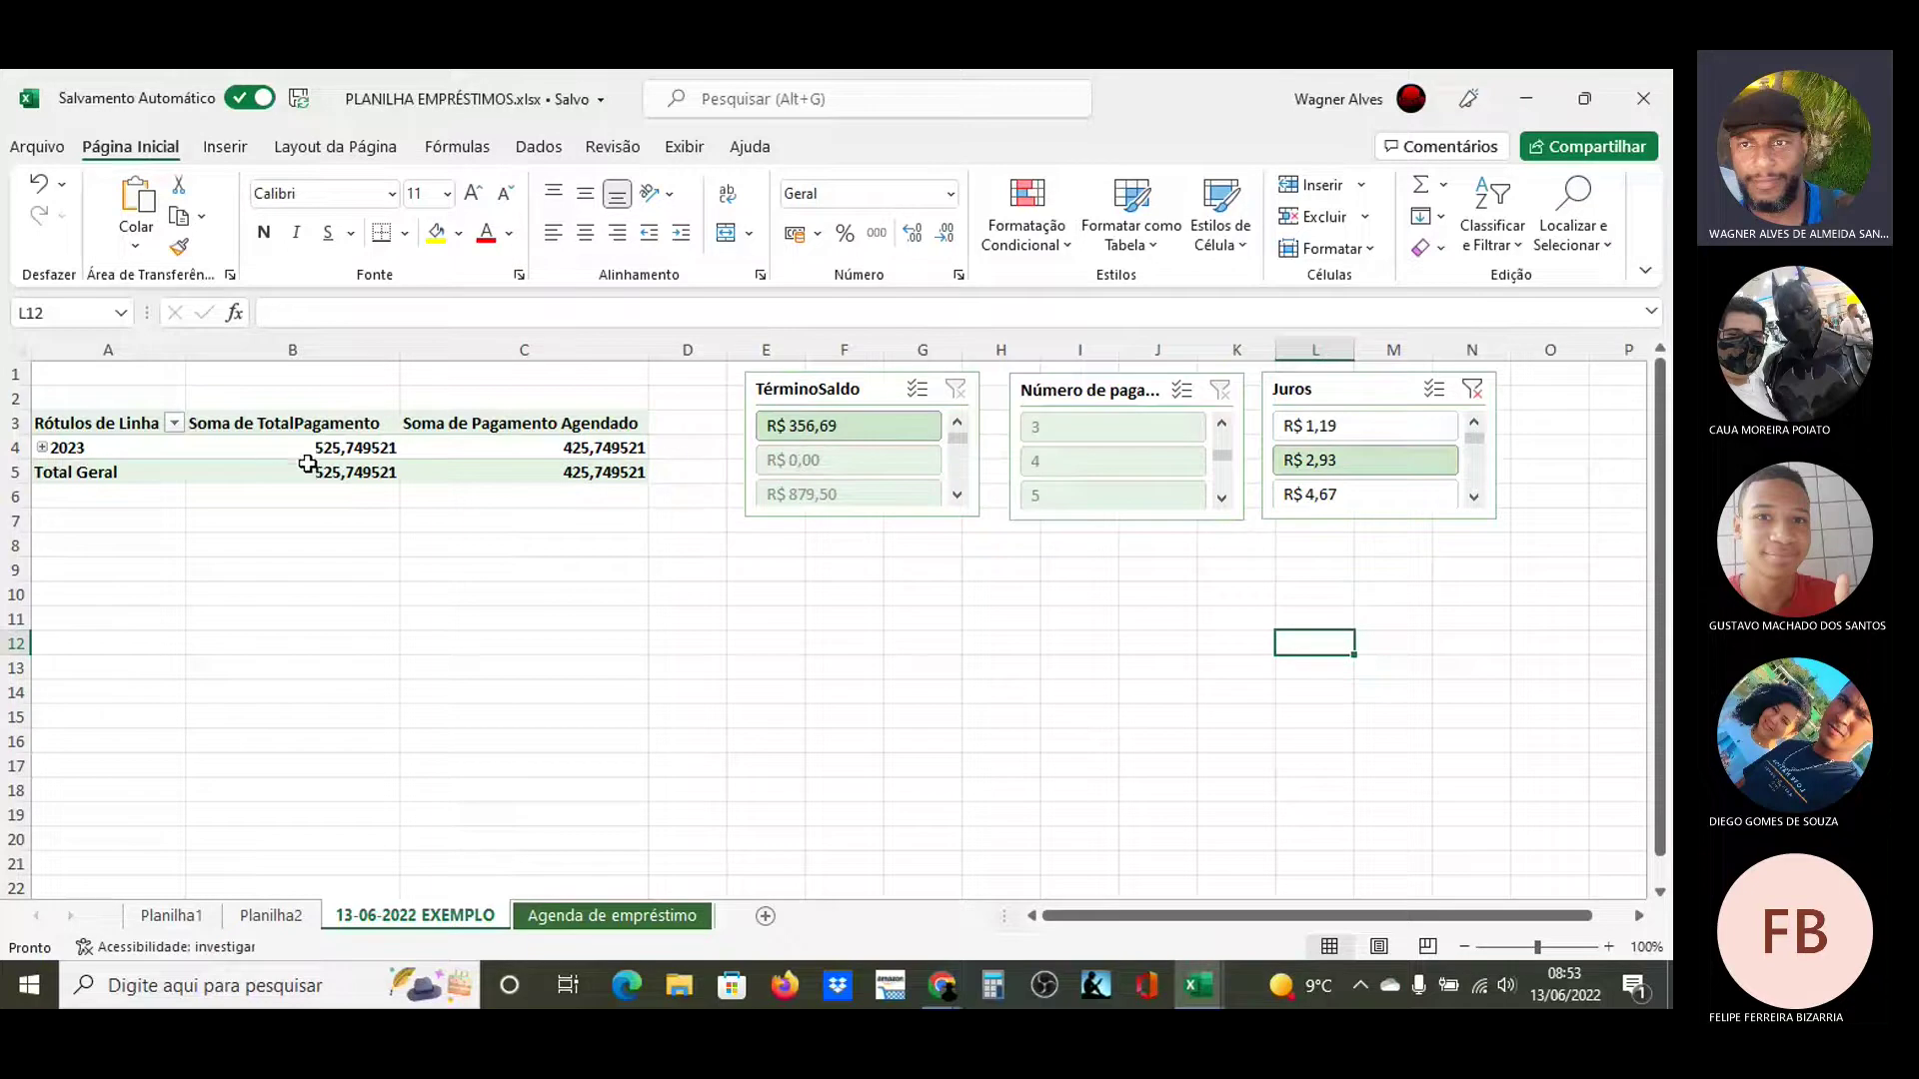
mouse_move(352, 466)
click(1349, 493)
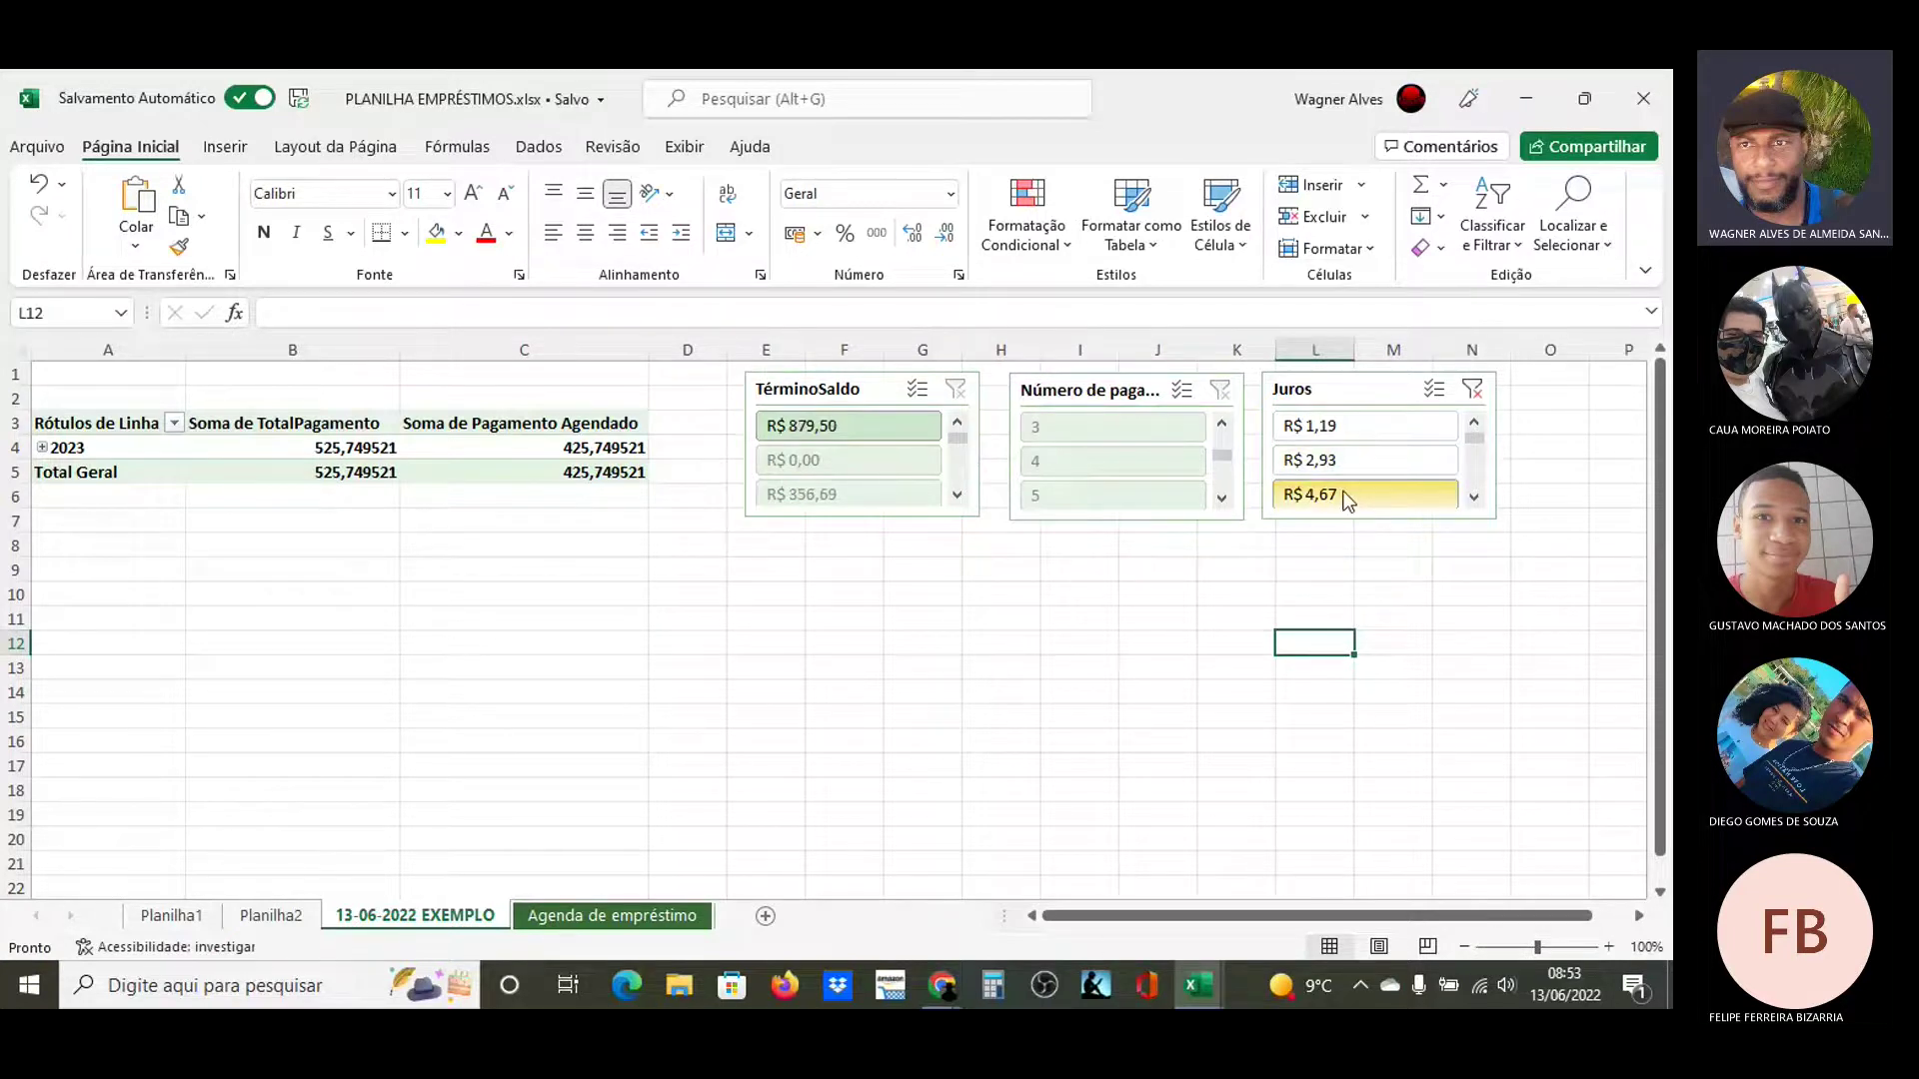
click(1348, 468)
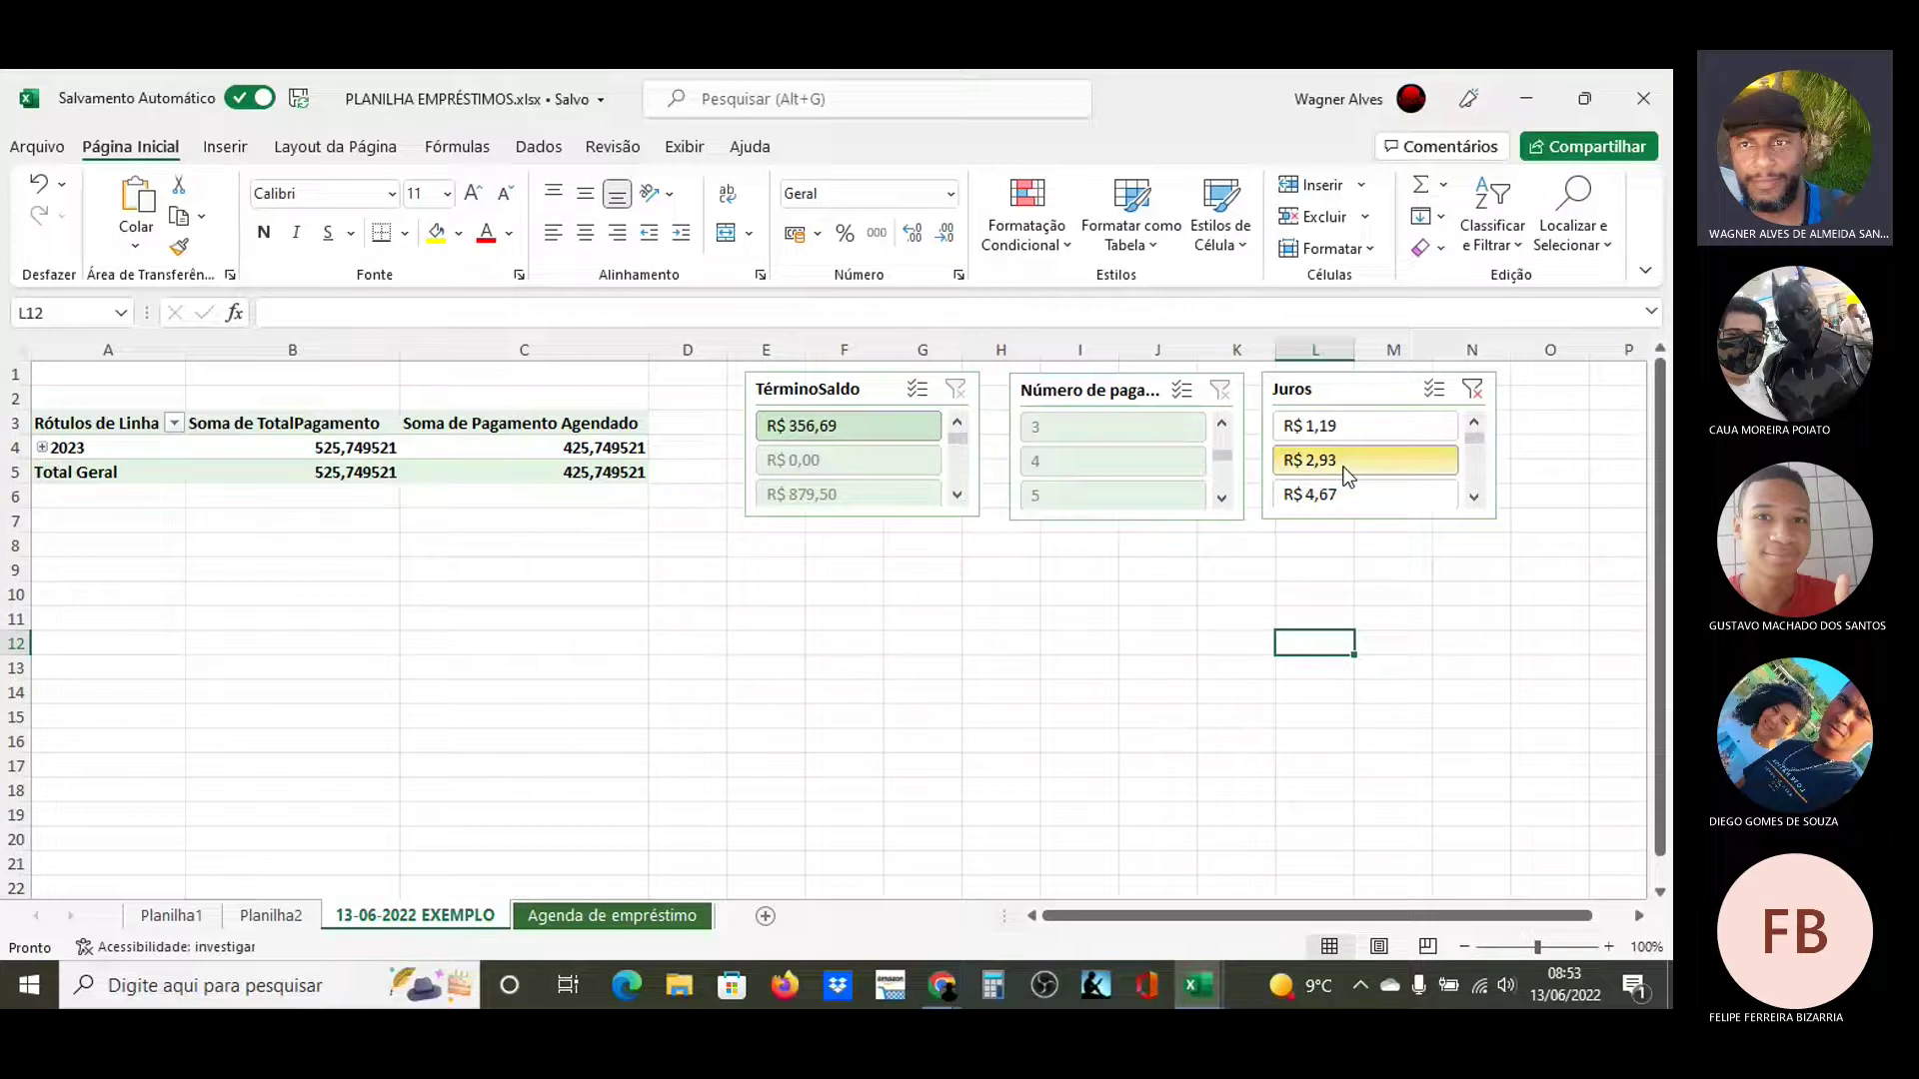
click(1340, 414)
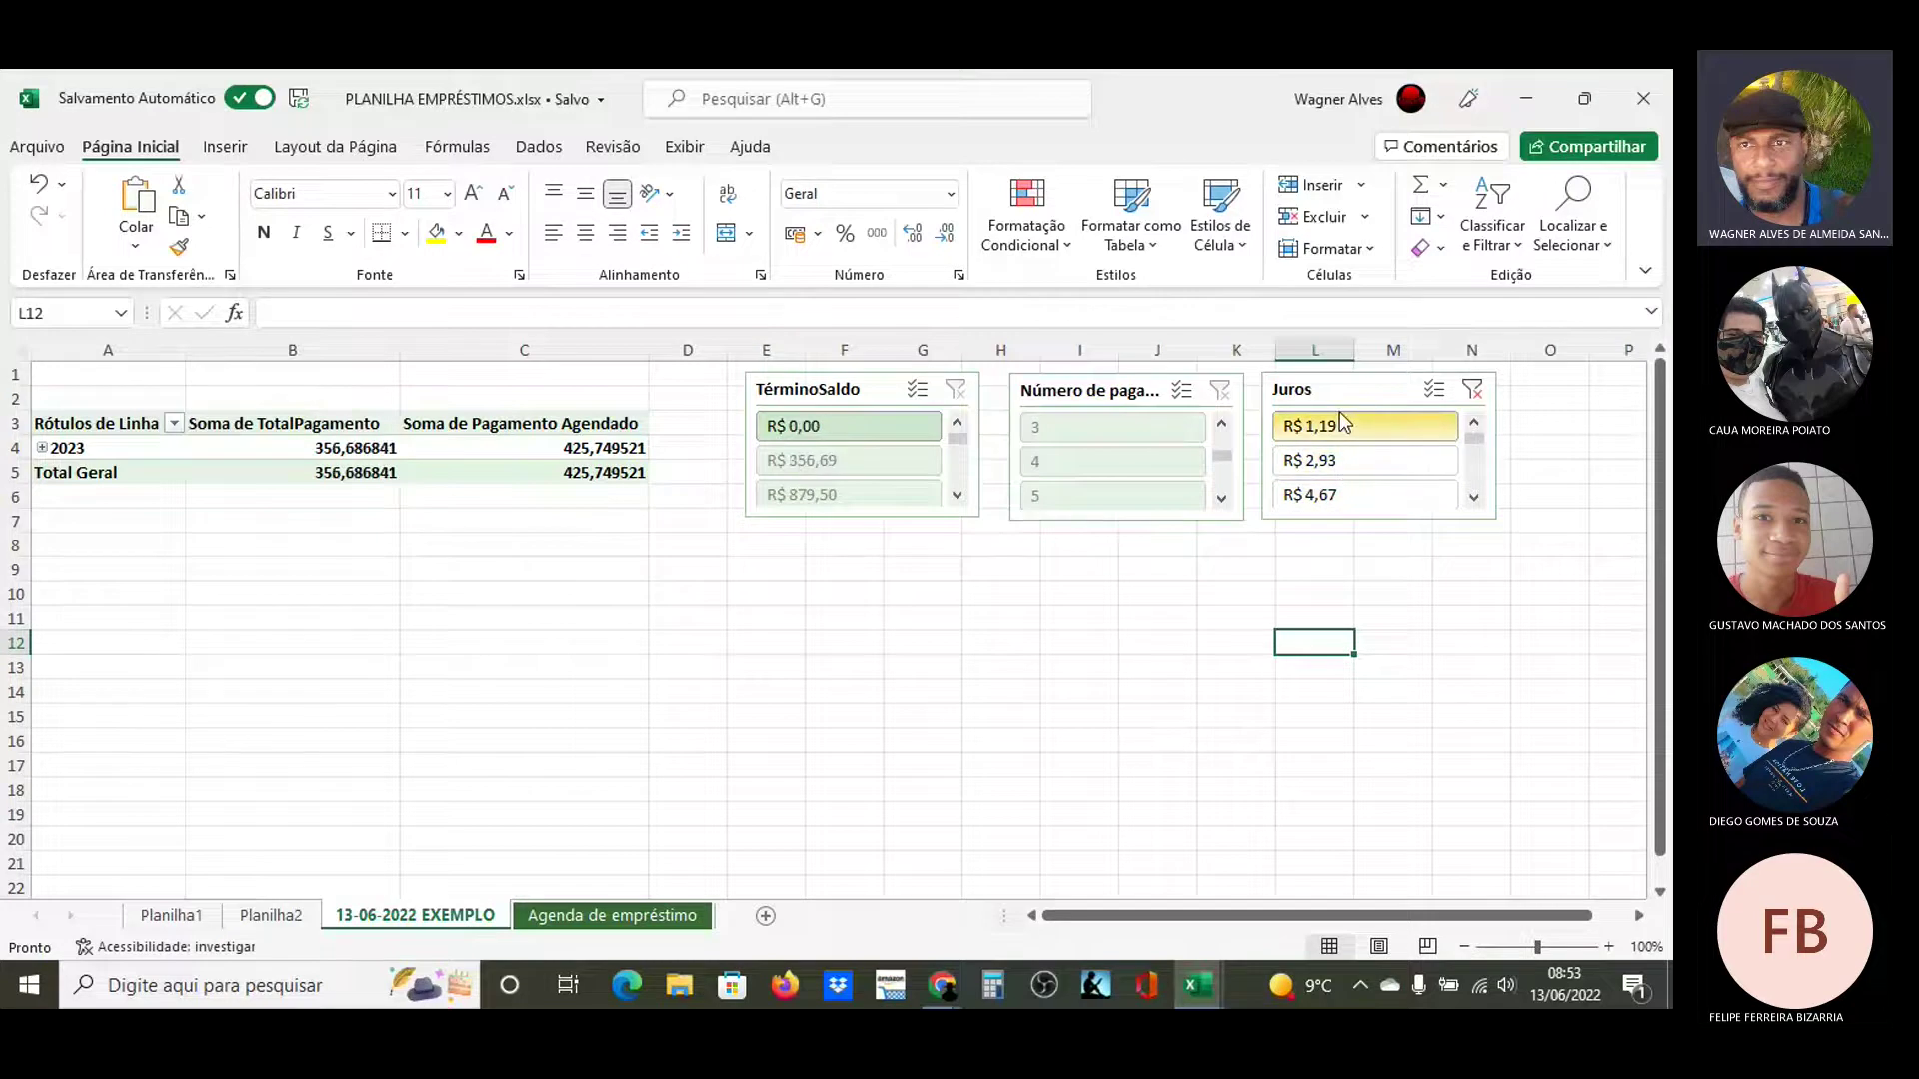
click(1473, 391)
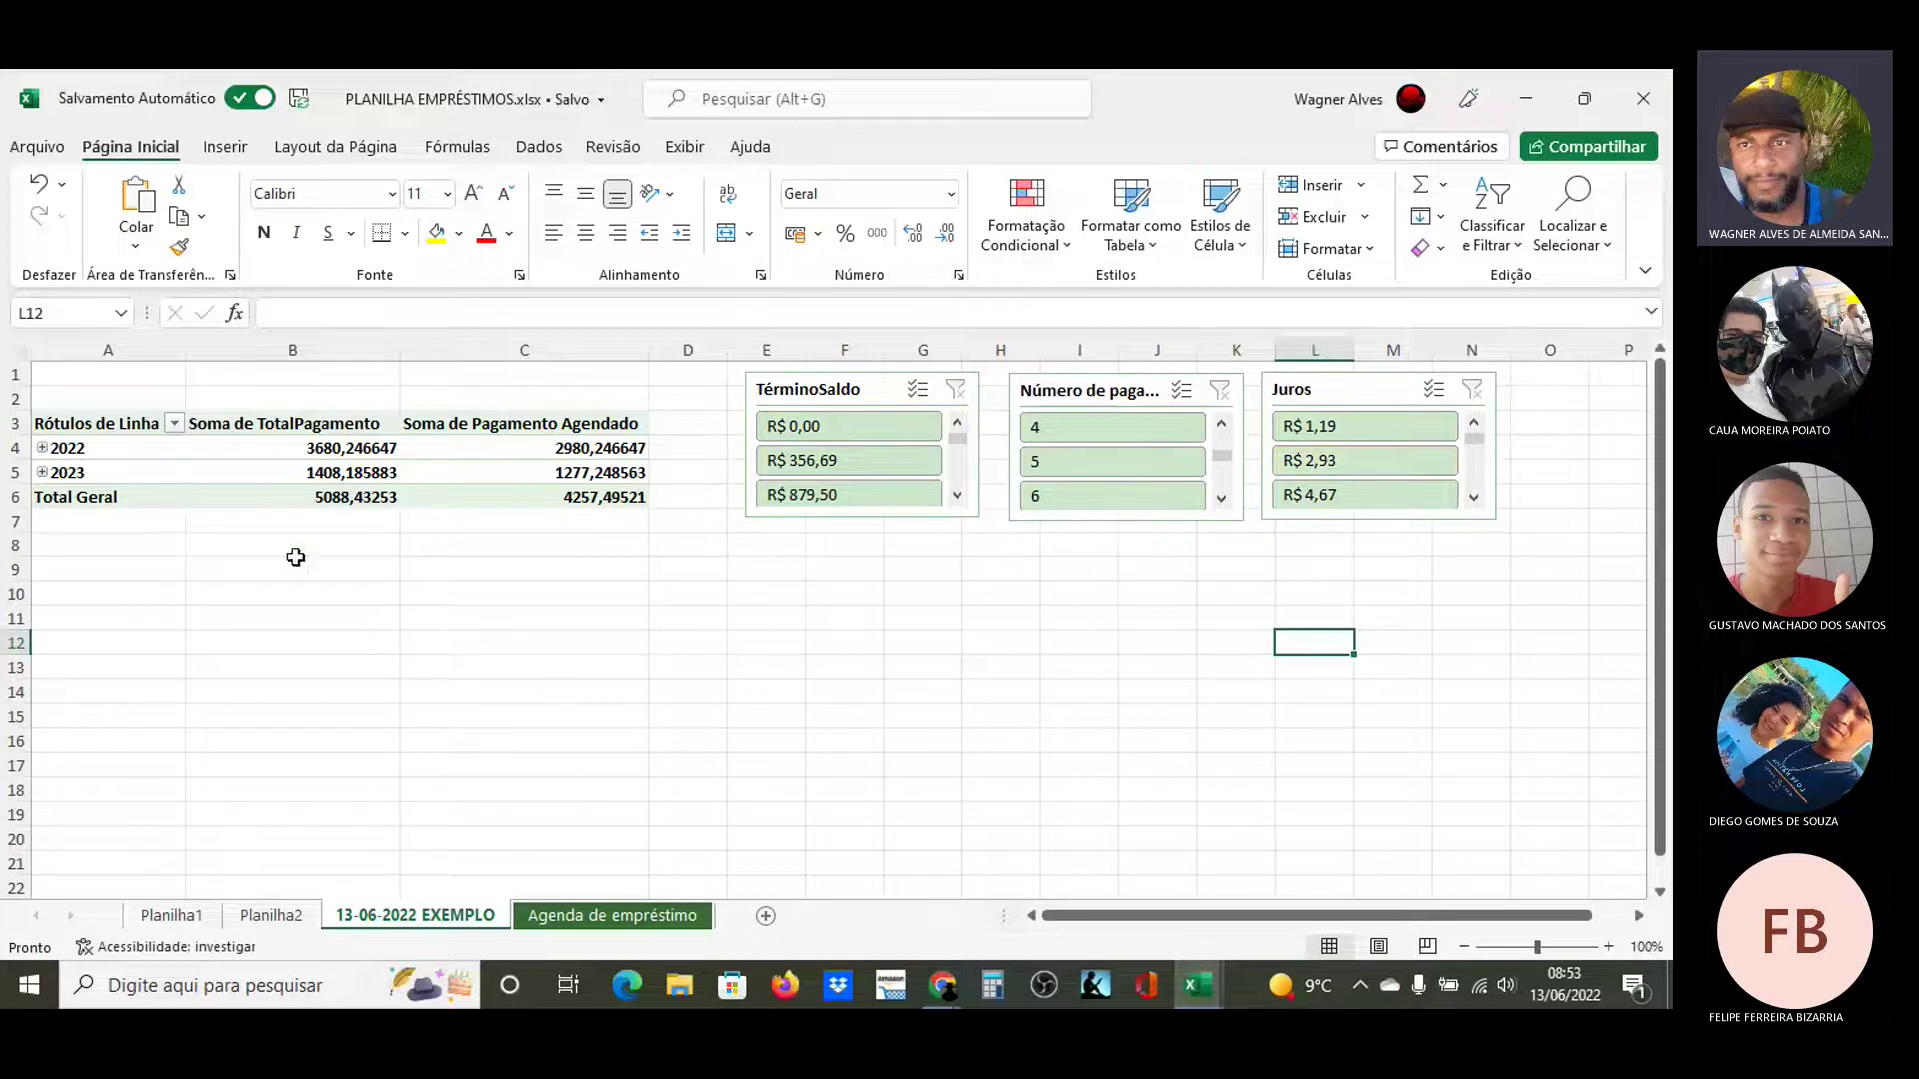
Select the whole pivot table, A3 to C6, and insert a timeline for the PagamentoData field
mouse_move(588, 437)
mouse_move(508, 466)
click(60, 427)
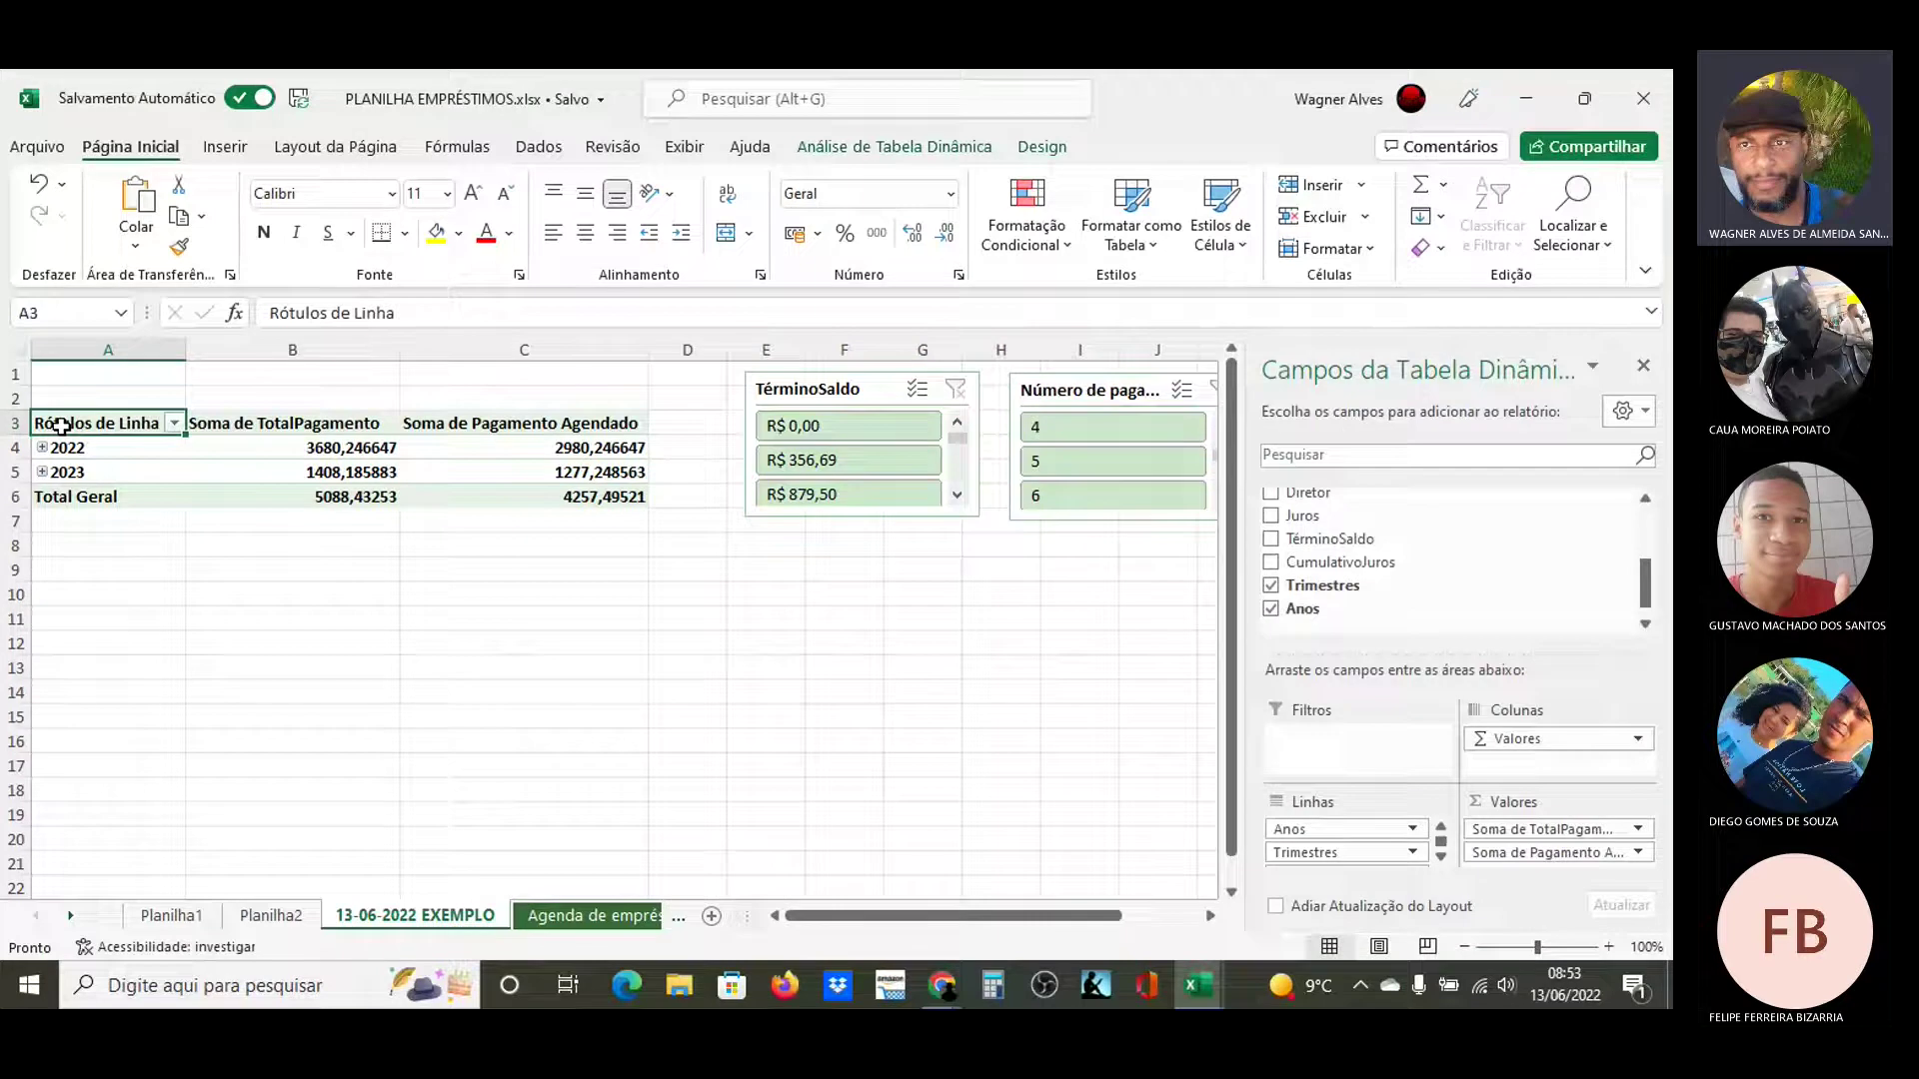
key(shift+Right)
key(shift+Right)
key(shift+Down)
key(shift+Down)
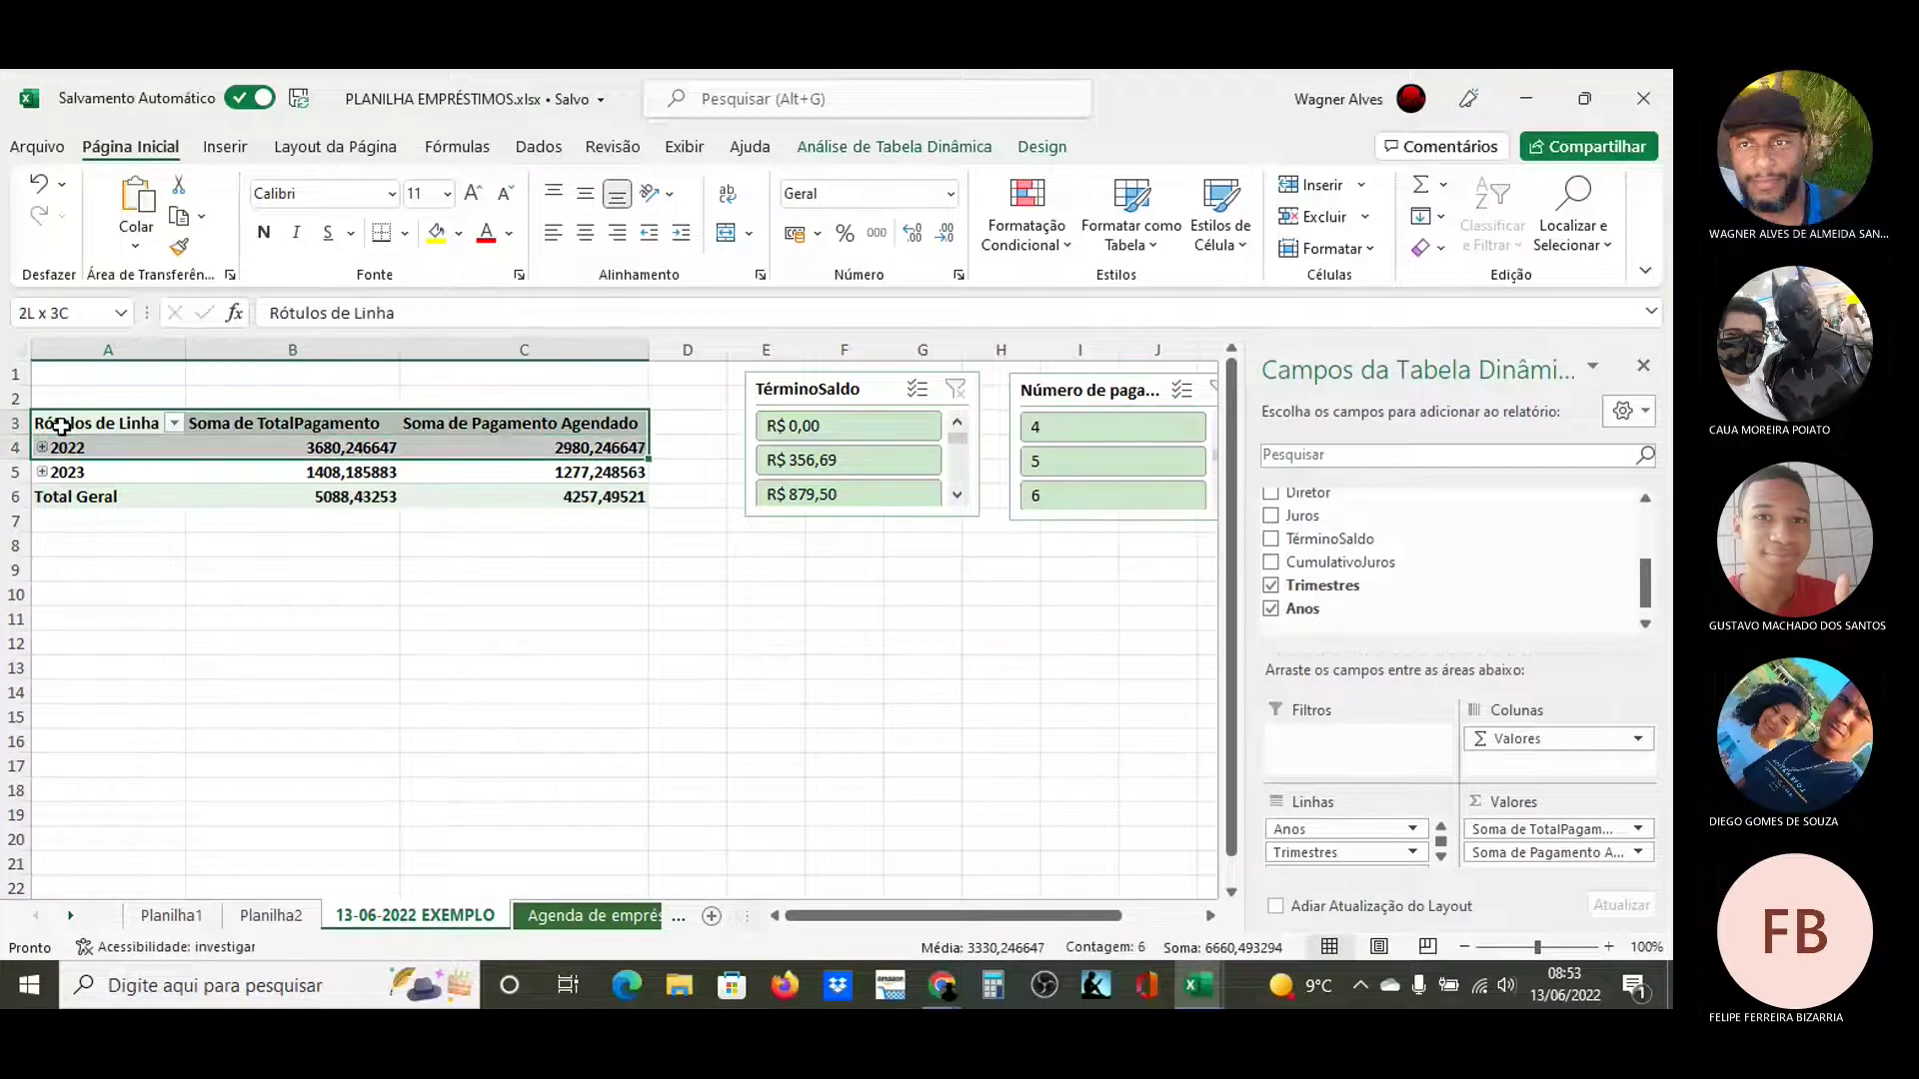
key(shift+Down)
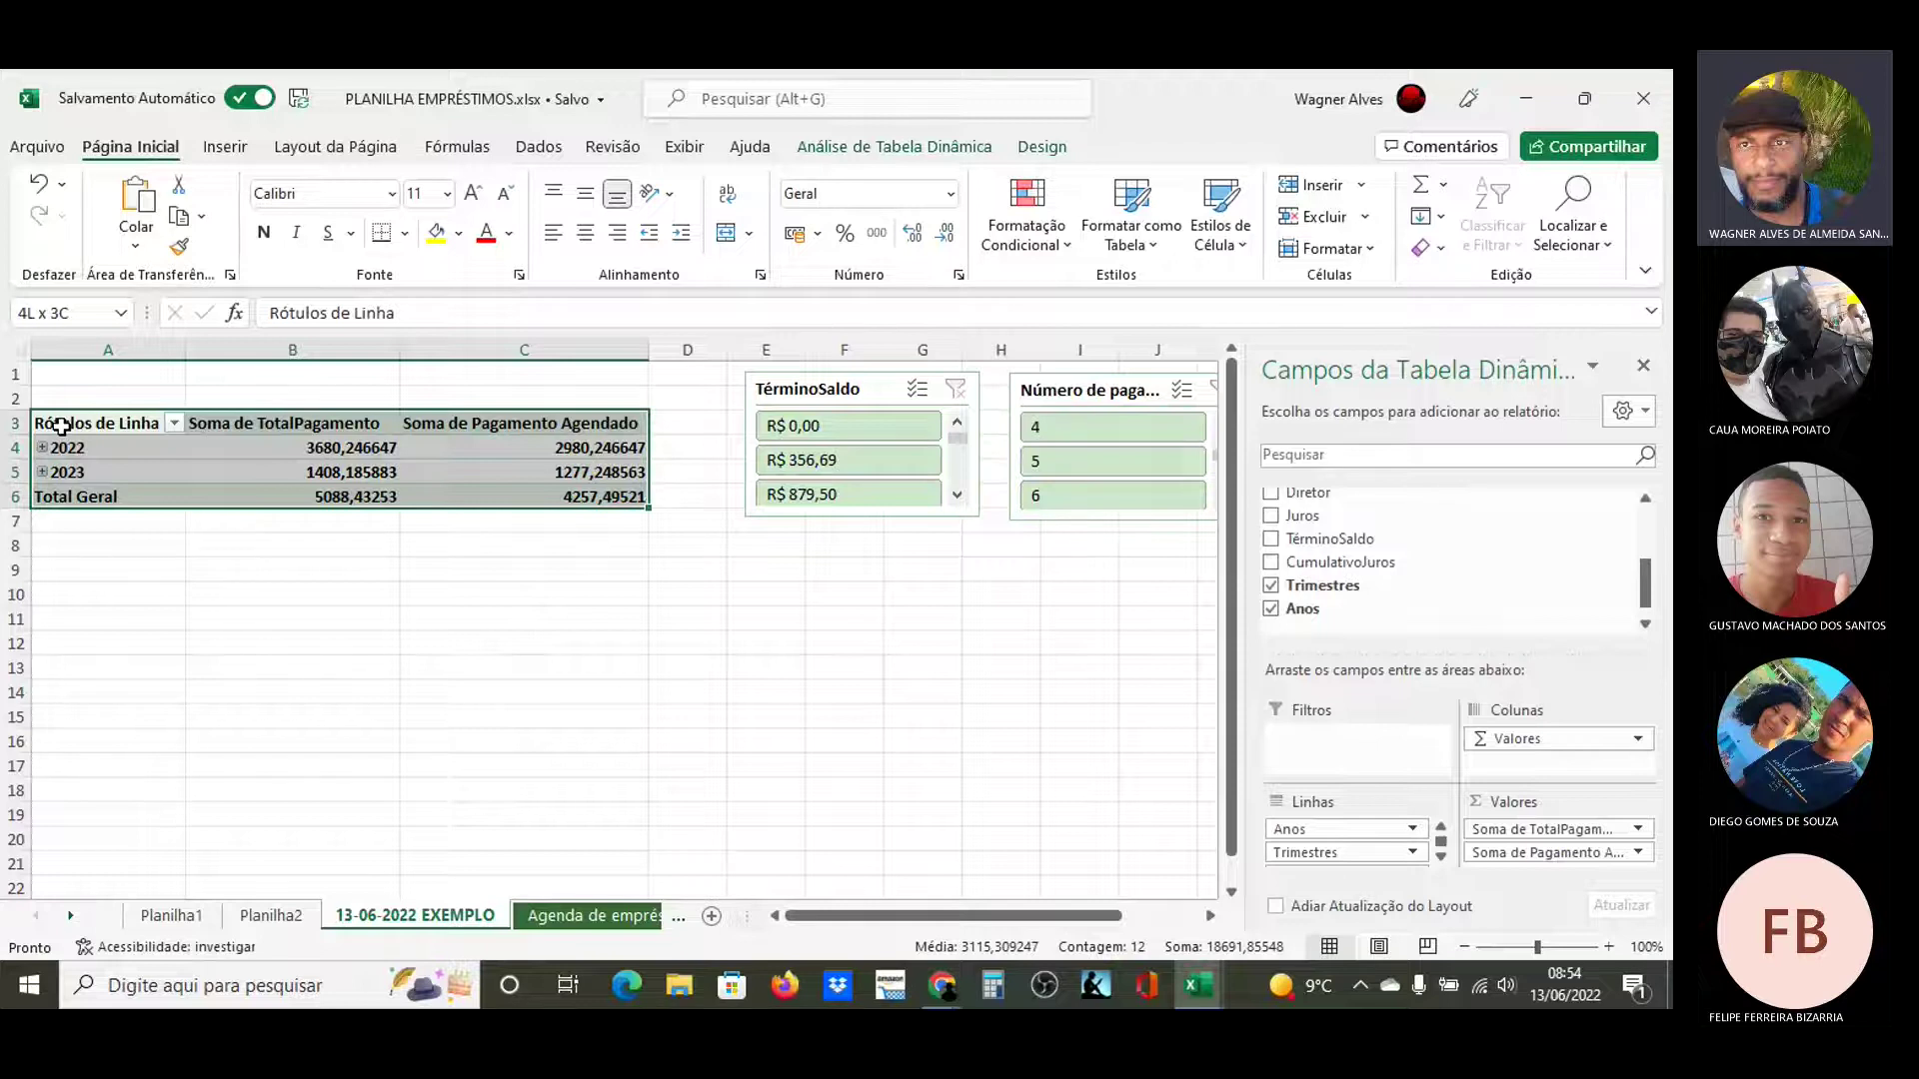
click(850, 153)
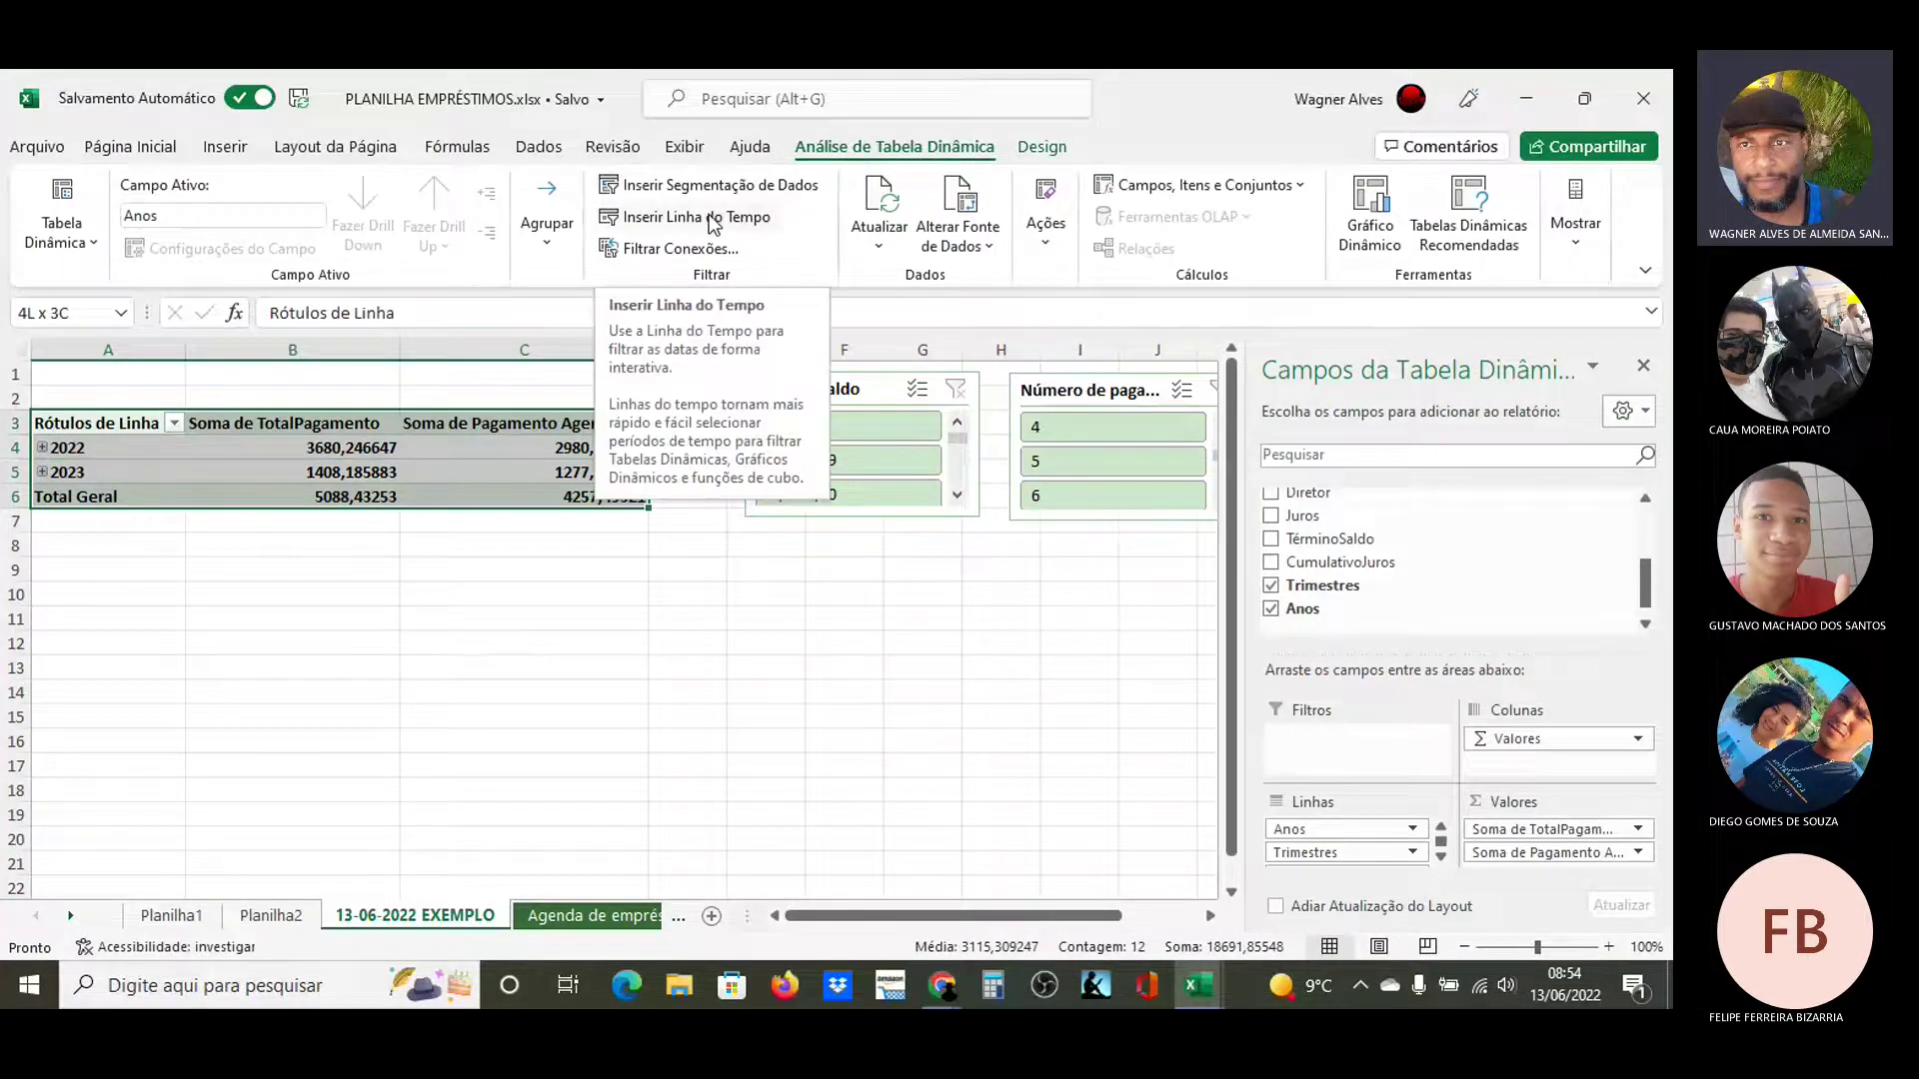
click(714, 218)
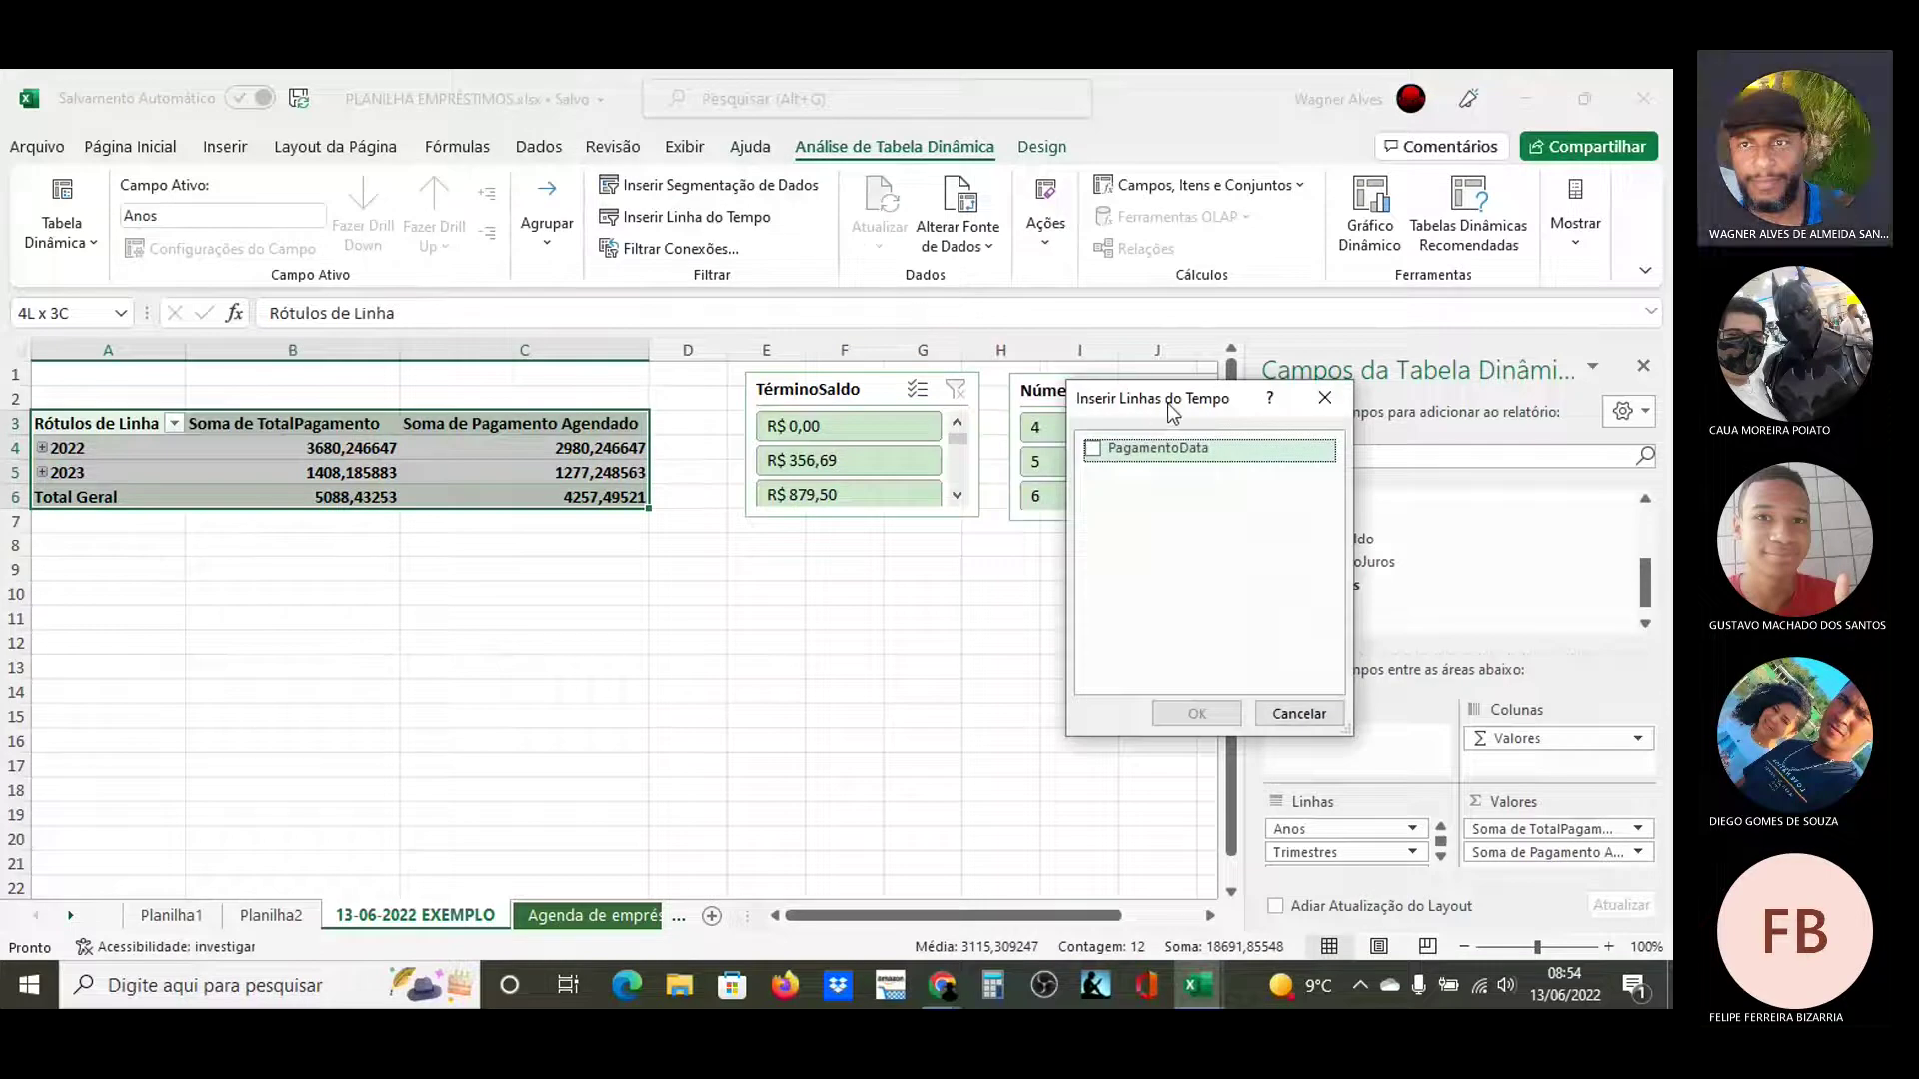
drag(1195, 405, 283, 565)
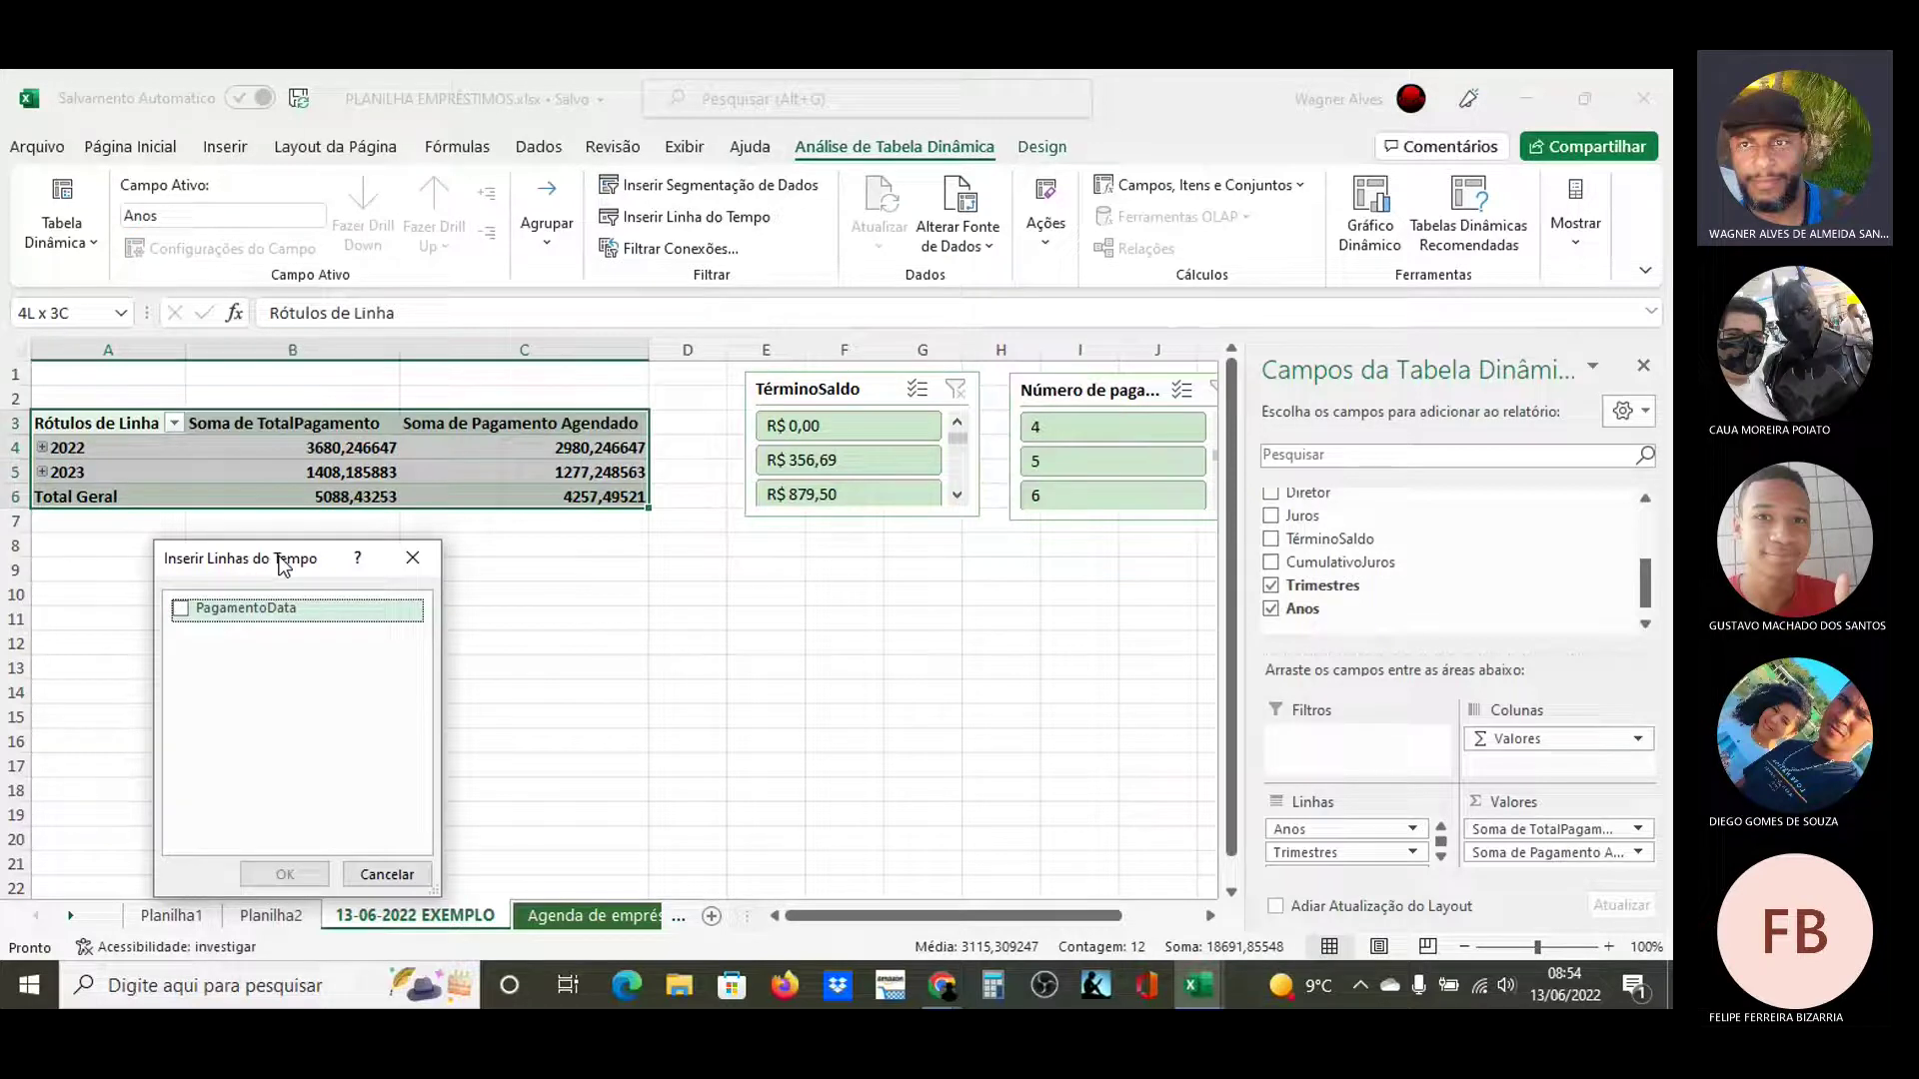
click(181, 606)
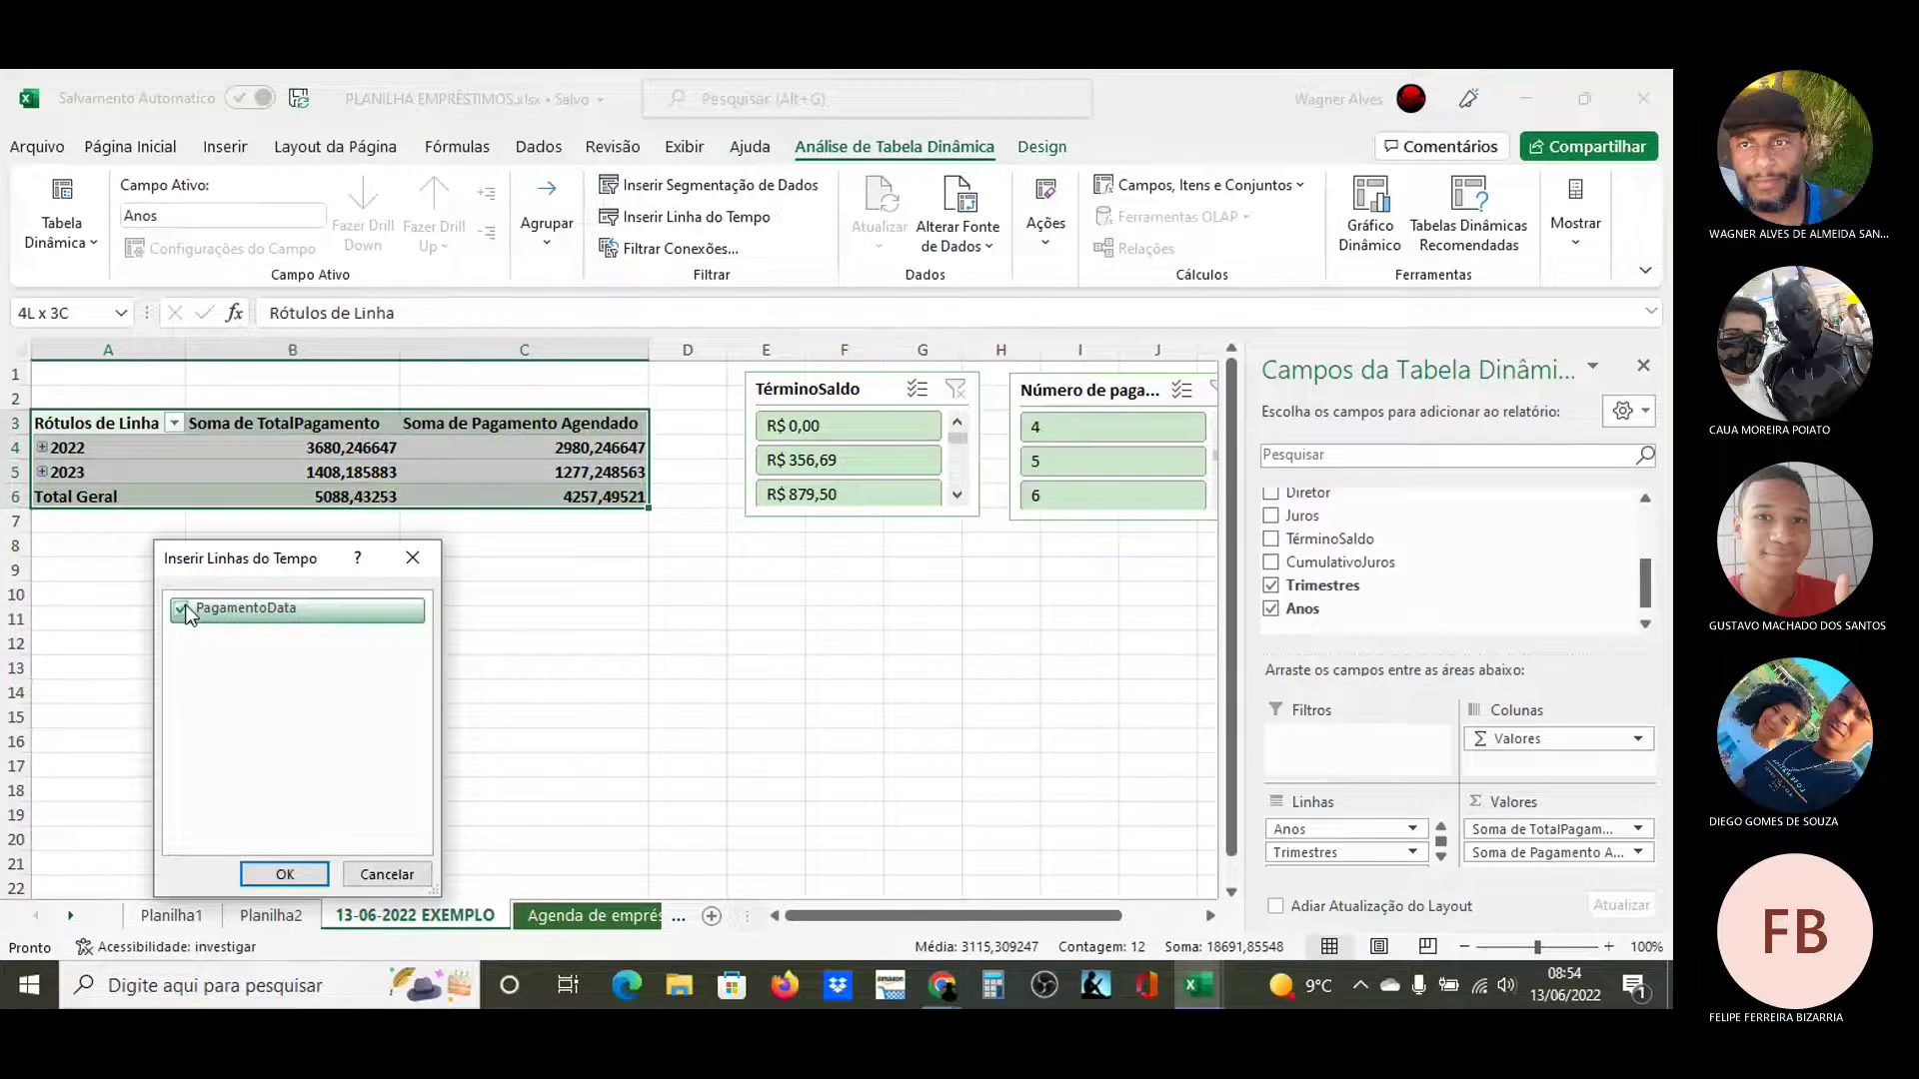
click(285, 875)
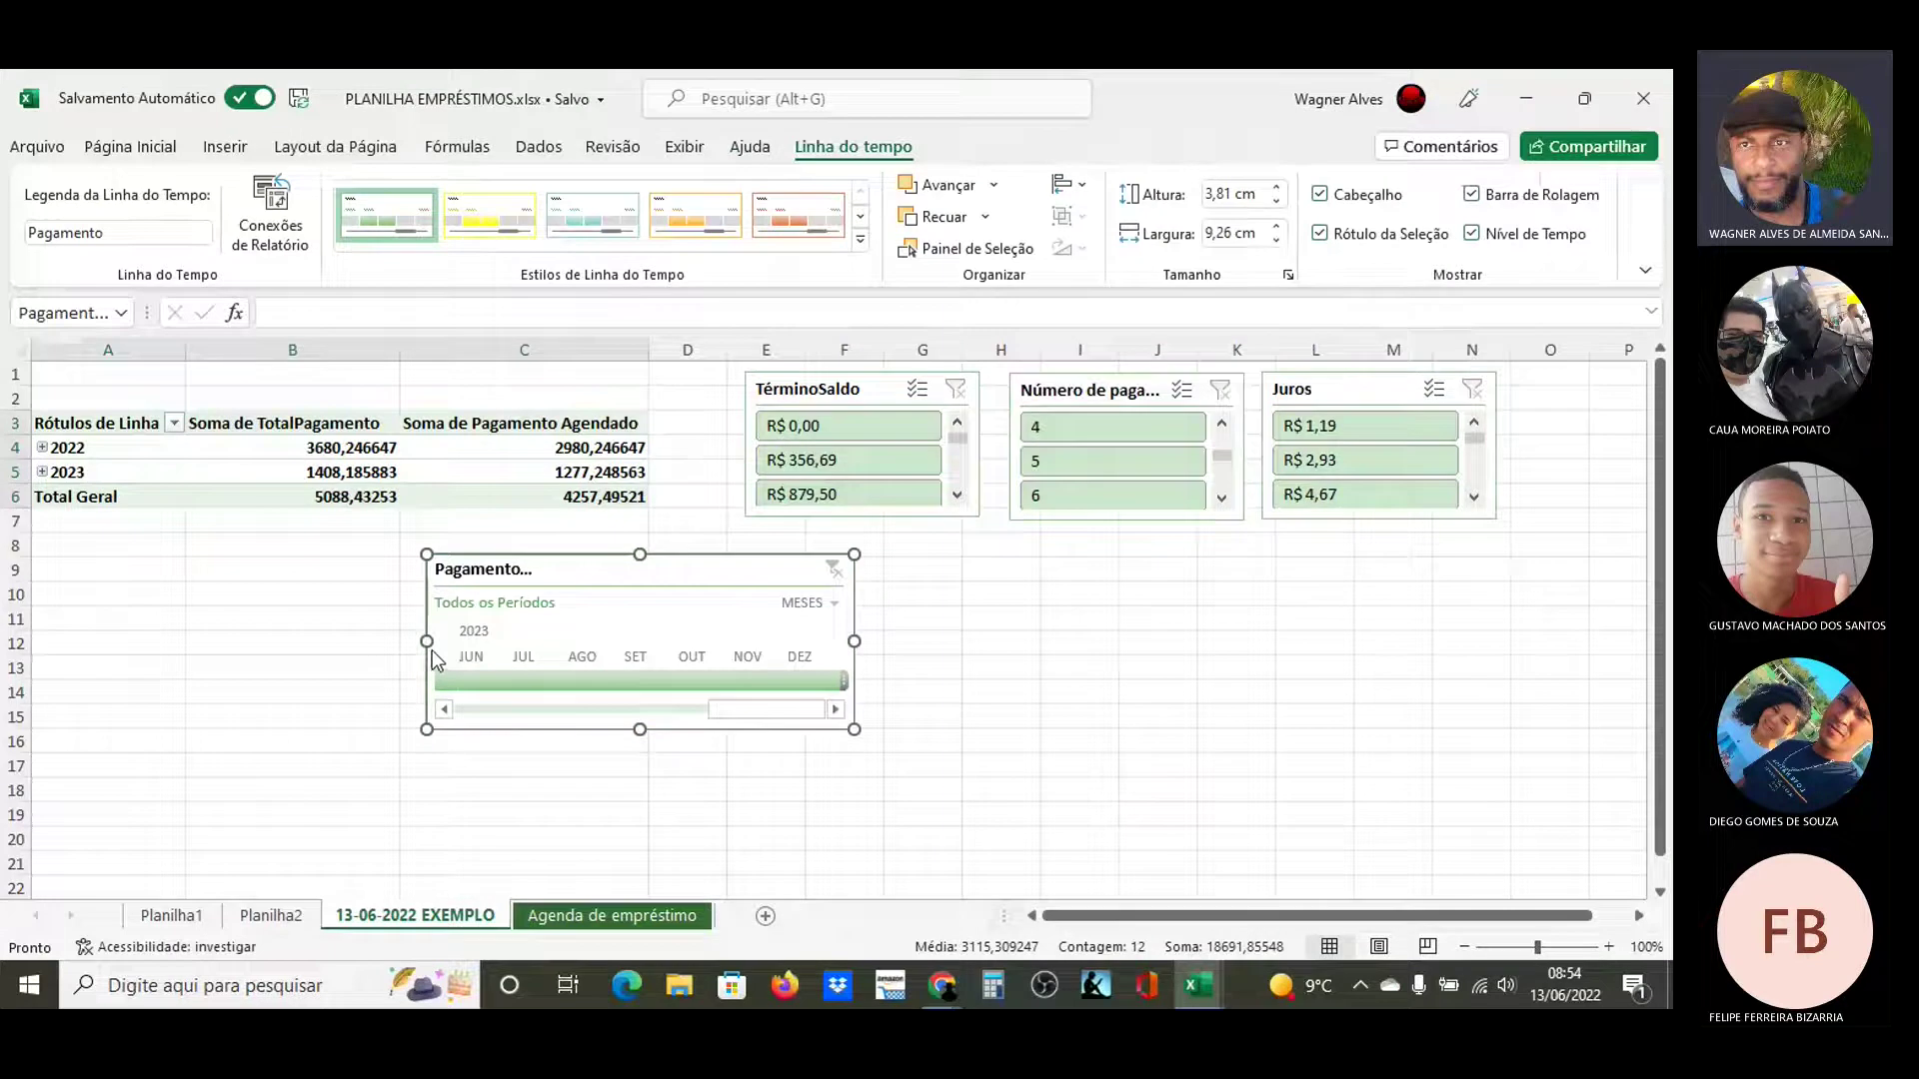
Place the payment date timeline directly below the three slicers and widen it to about 16.2 cm to span the slicer row
drag(427, 641, 36, 633)
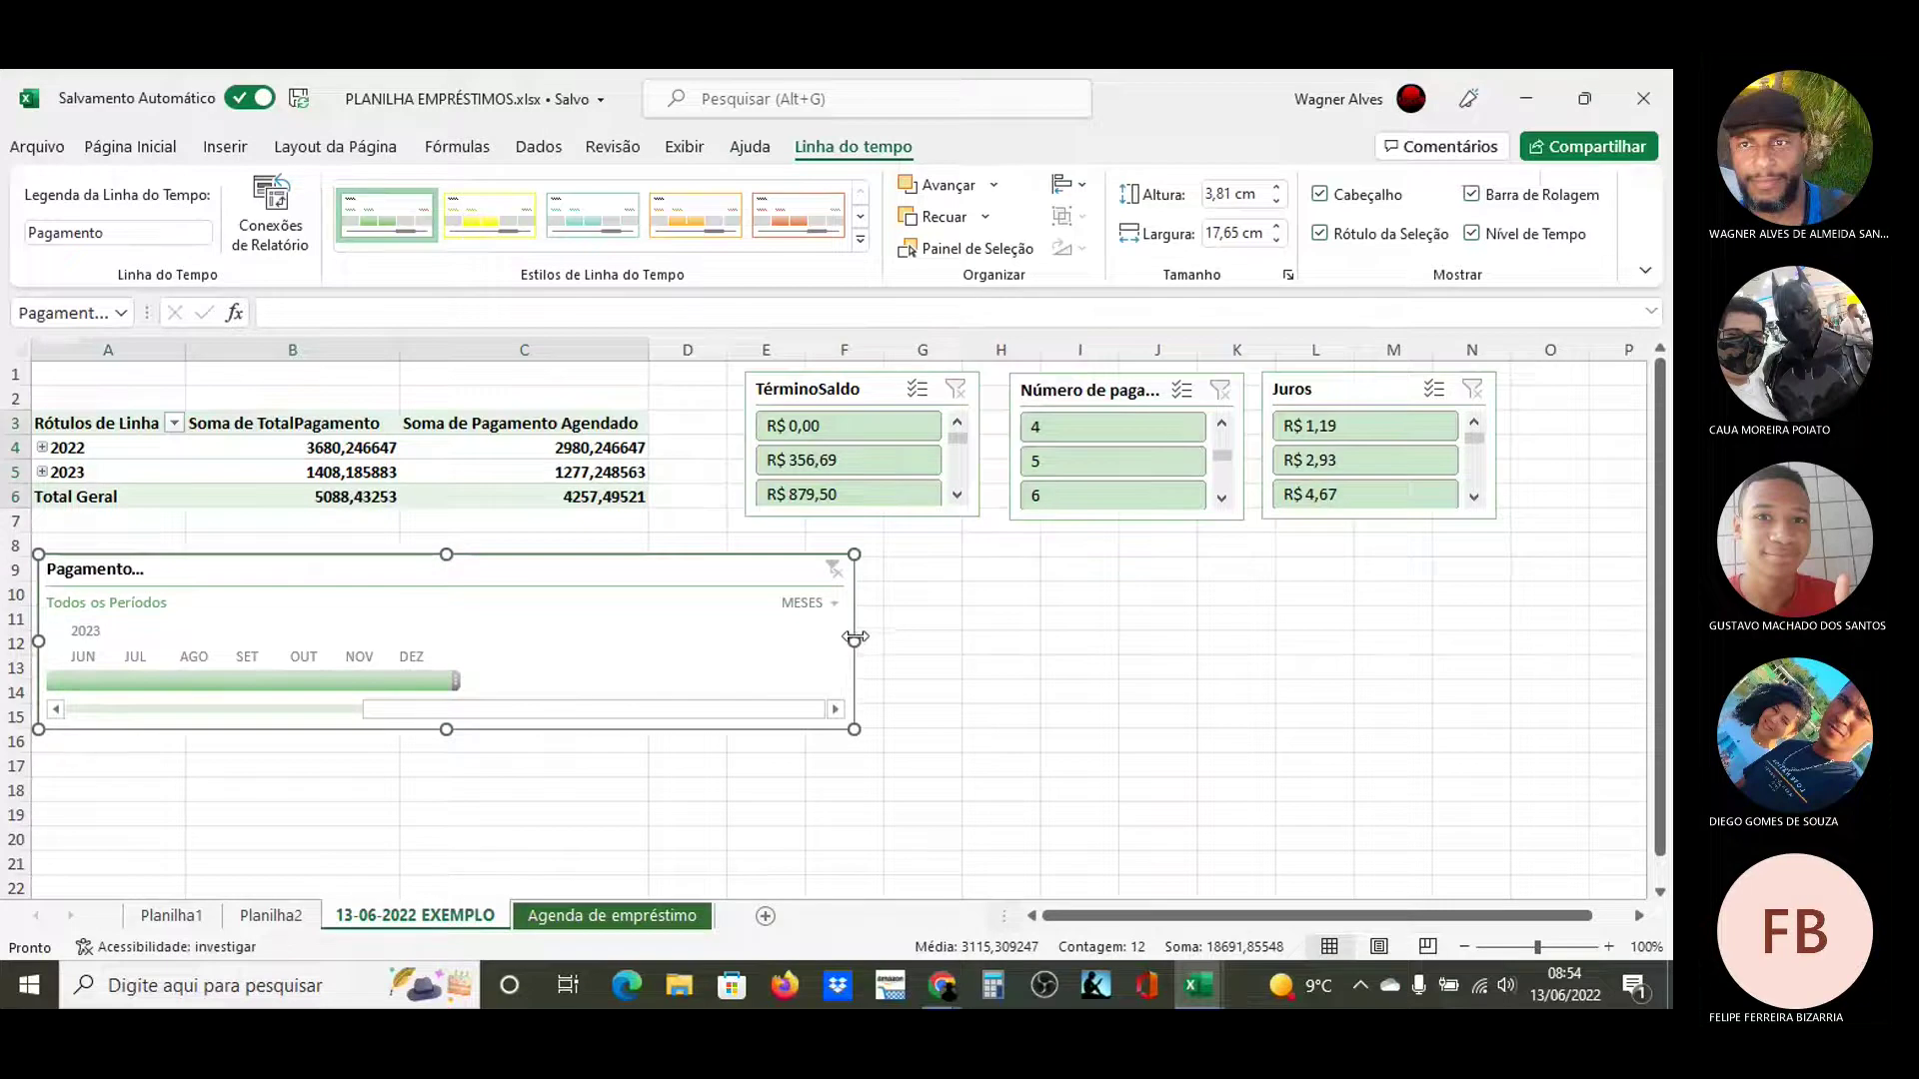
drag(853, 641, 645, 639)
drag(549, 561, 1260, 537)
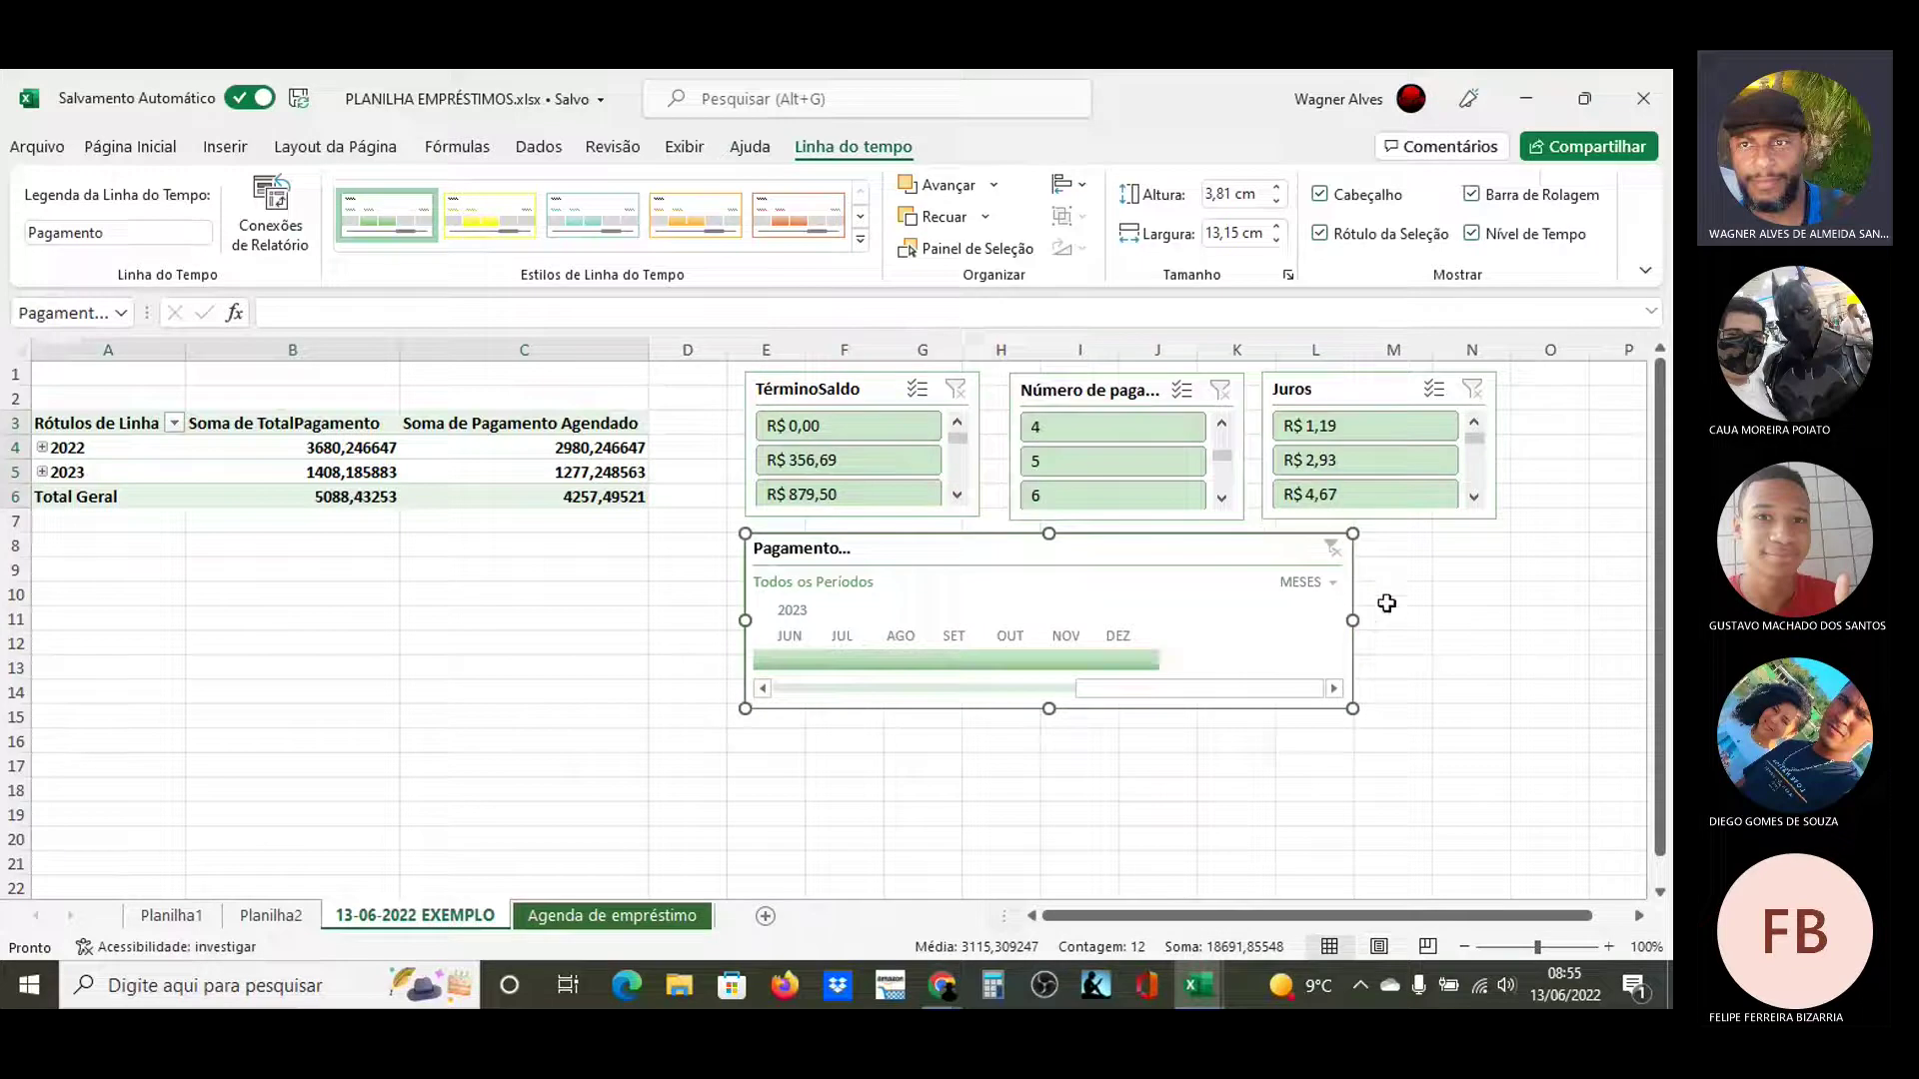
drag(1349, 621, 1496, 620)
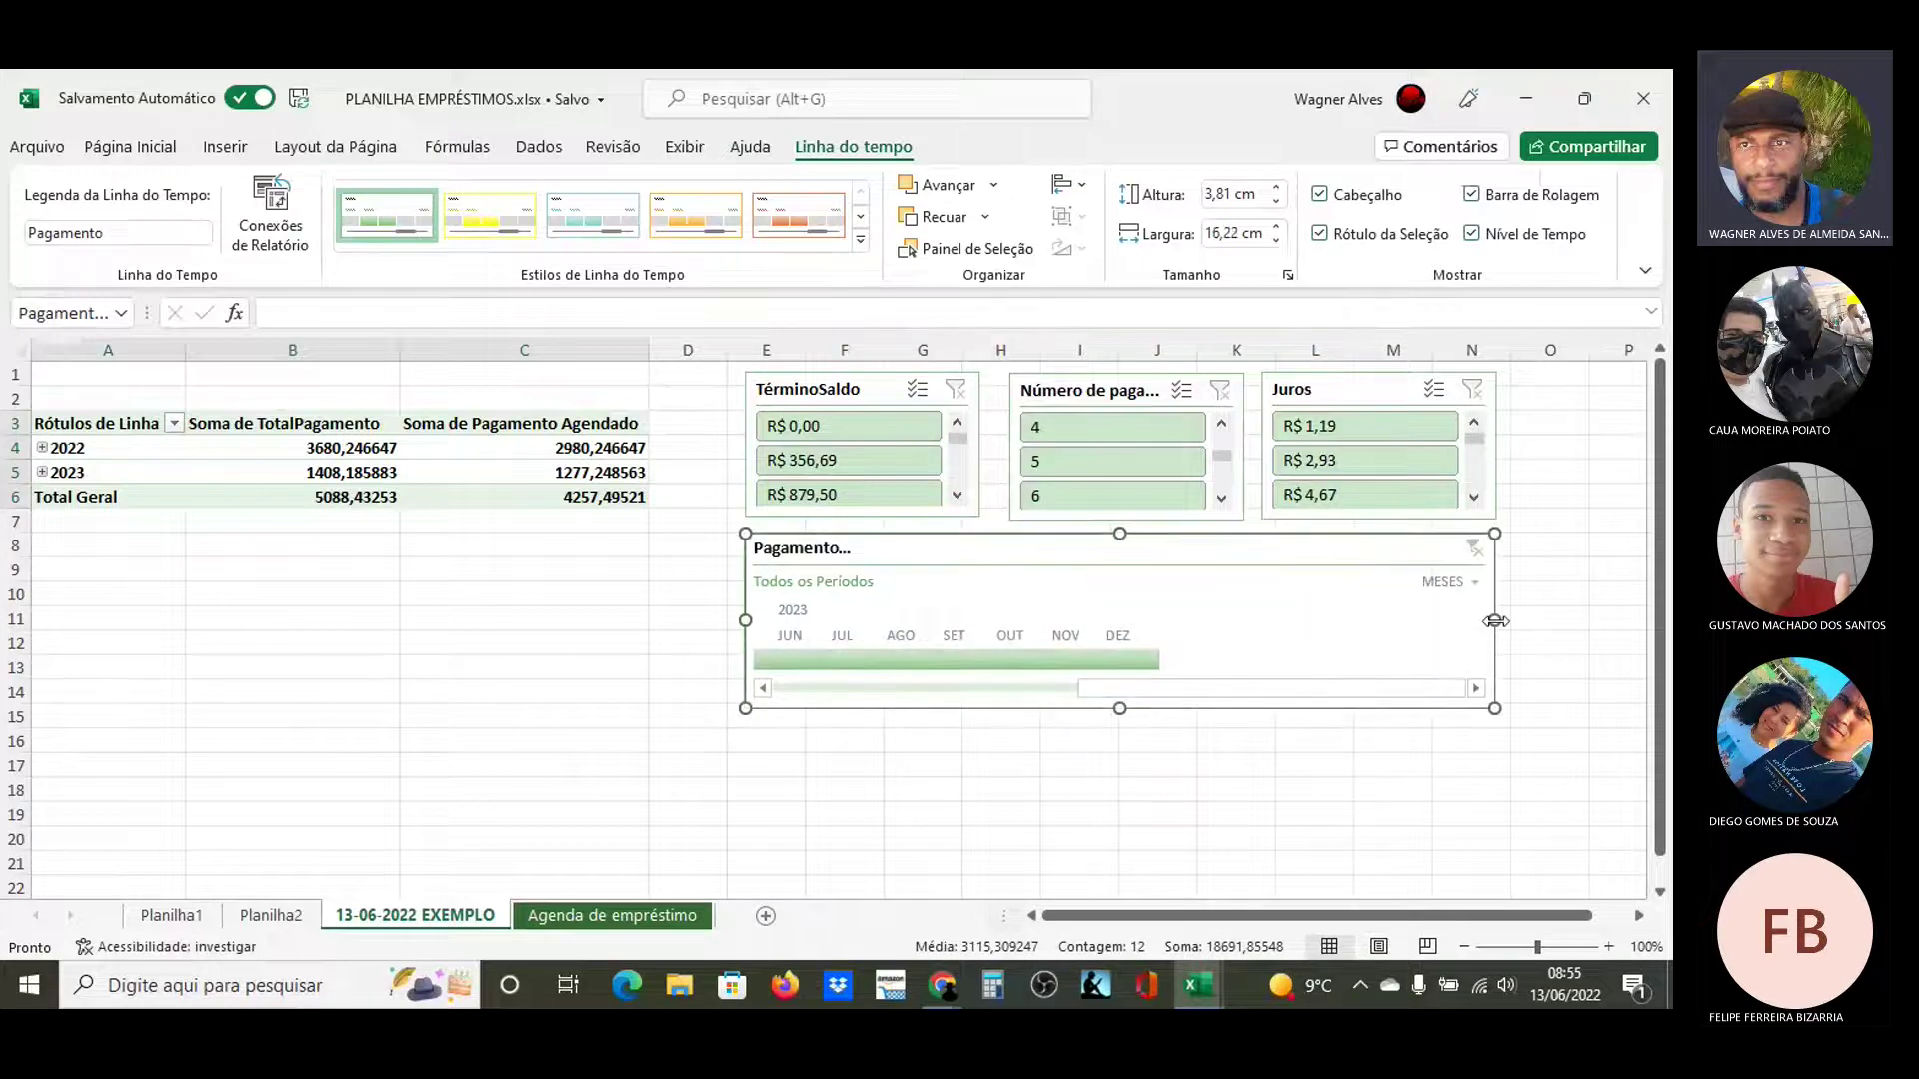
Hide the gridlines on the 13-06-2022 EXEMPLO sheet
click(1391, 854)
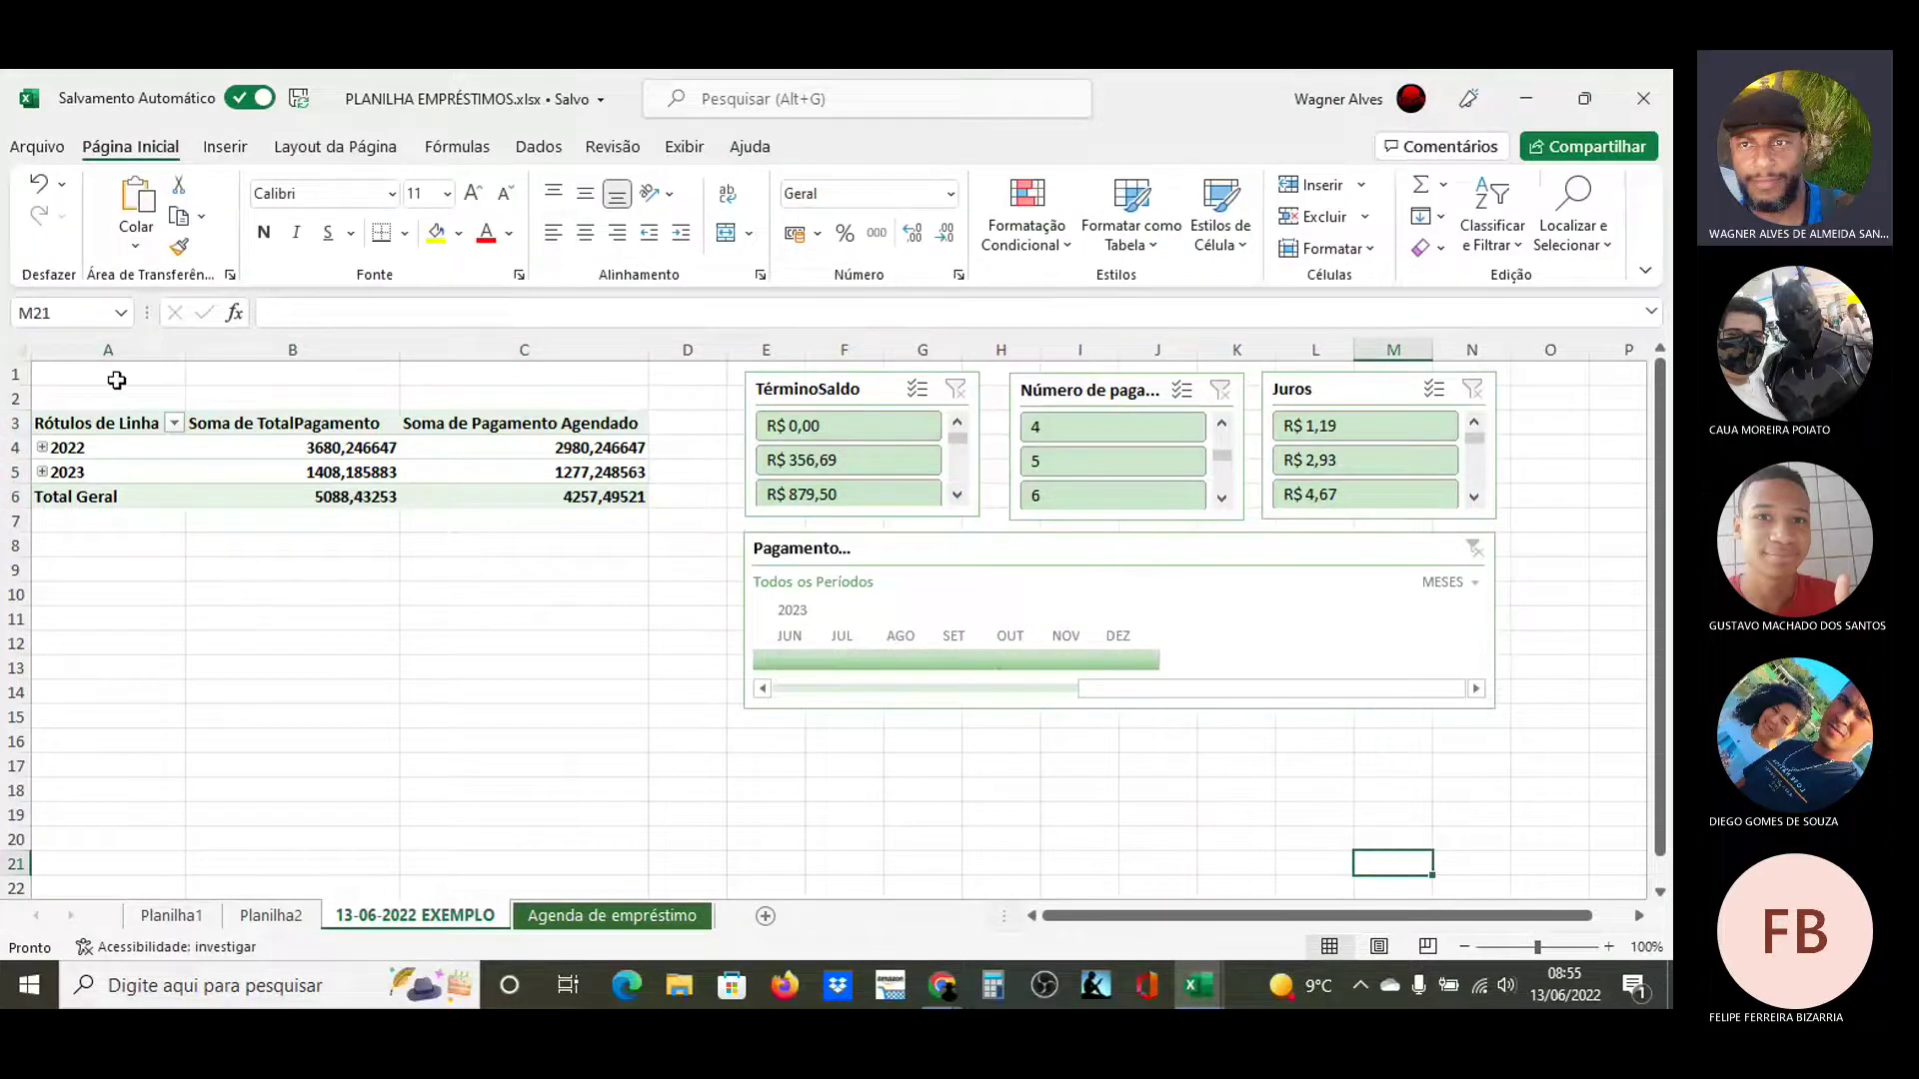
click(682, 149)
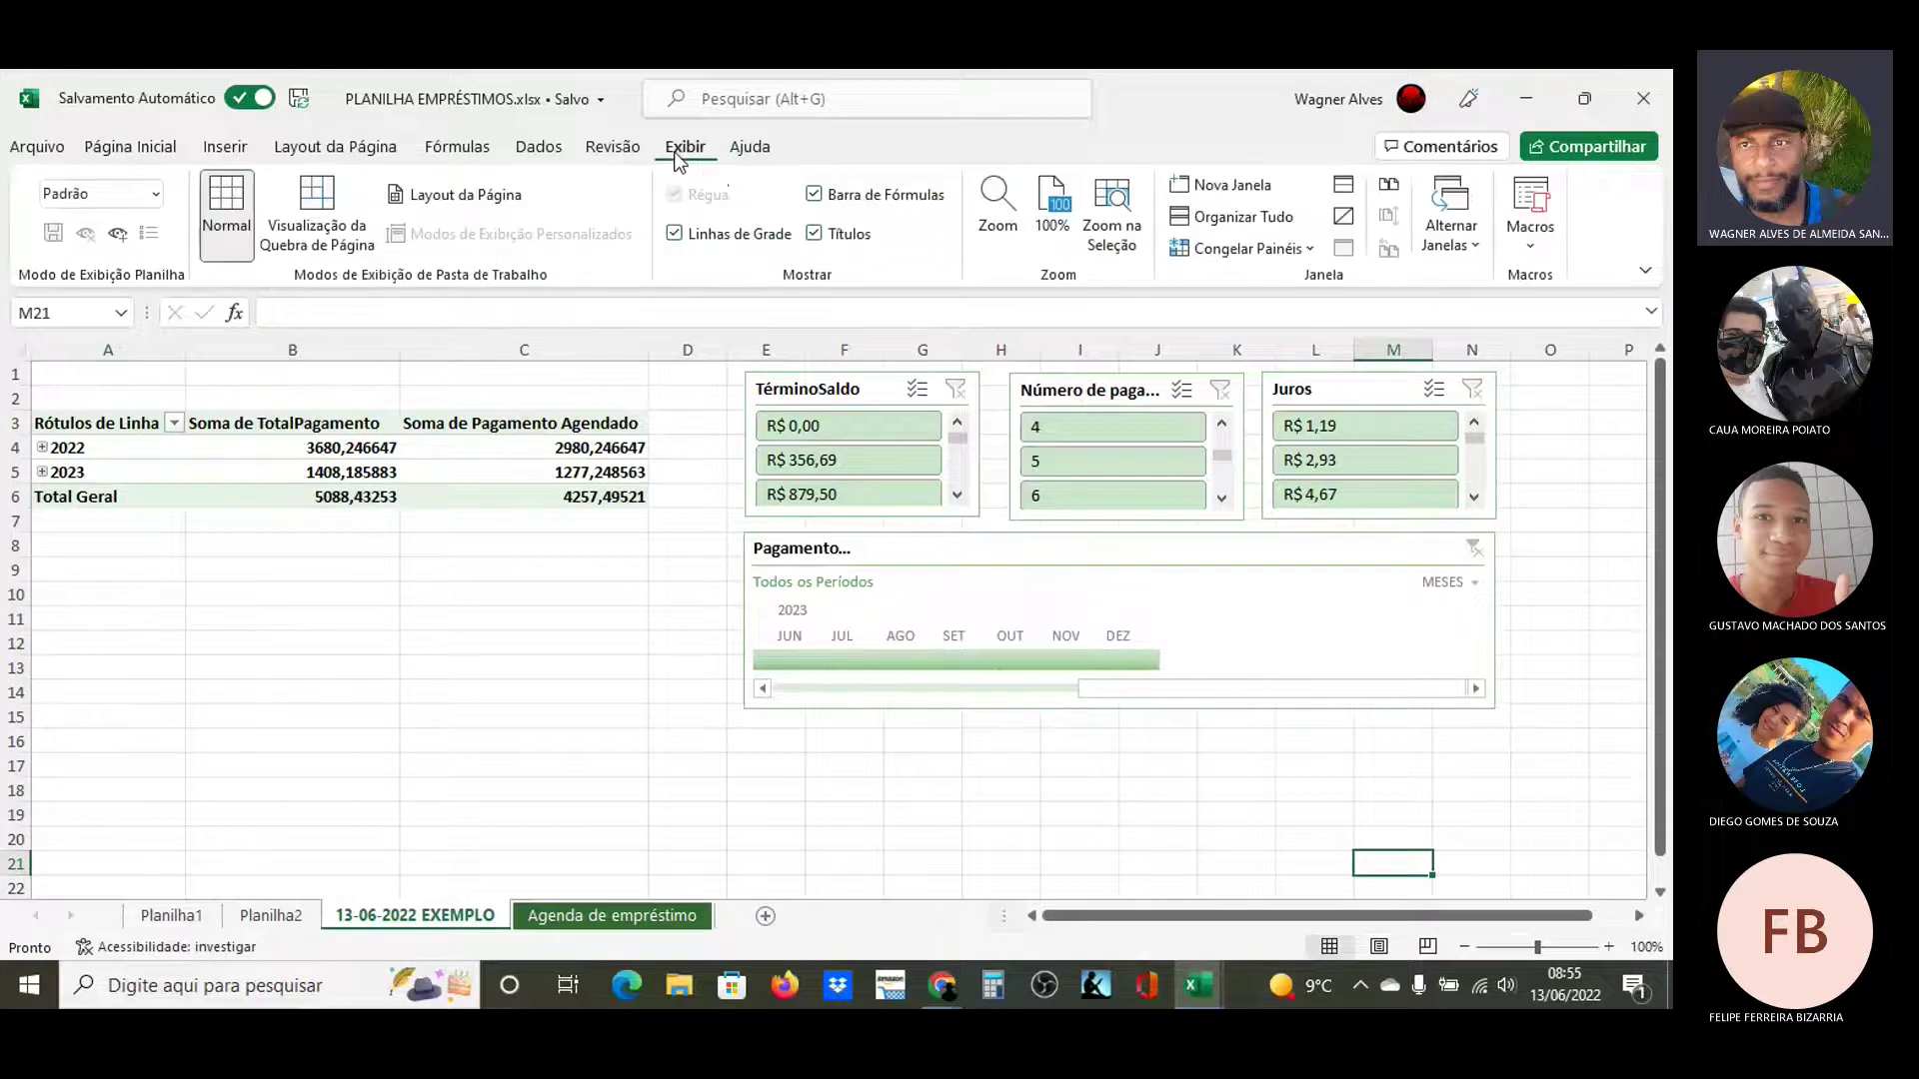
click(676, 236)
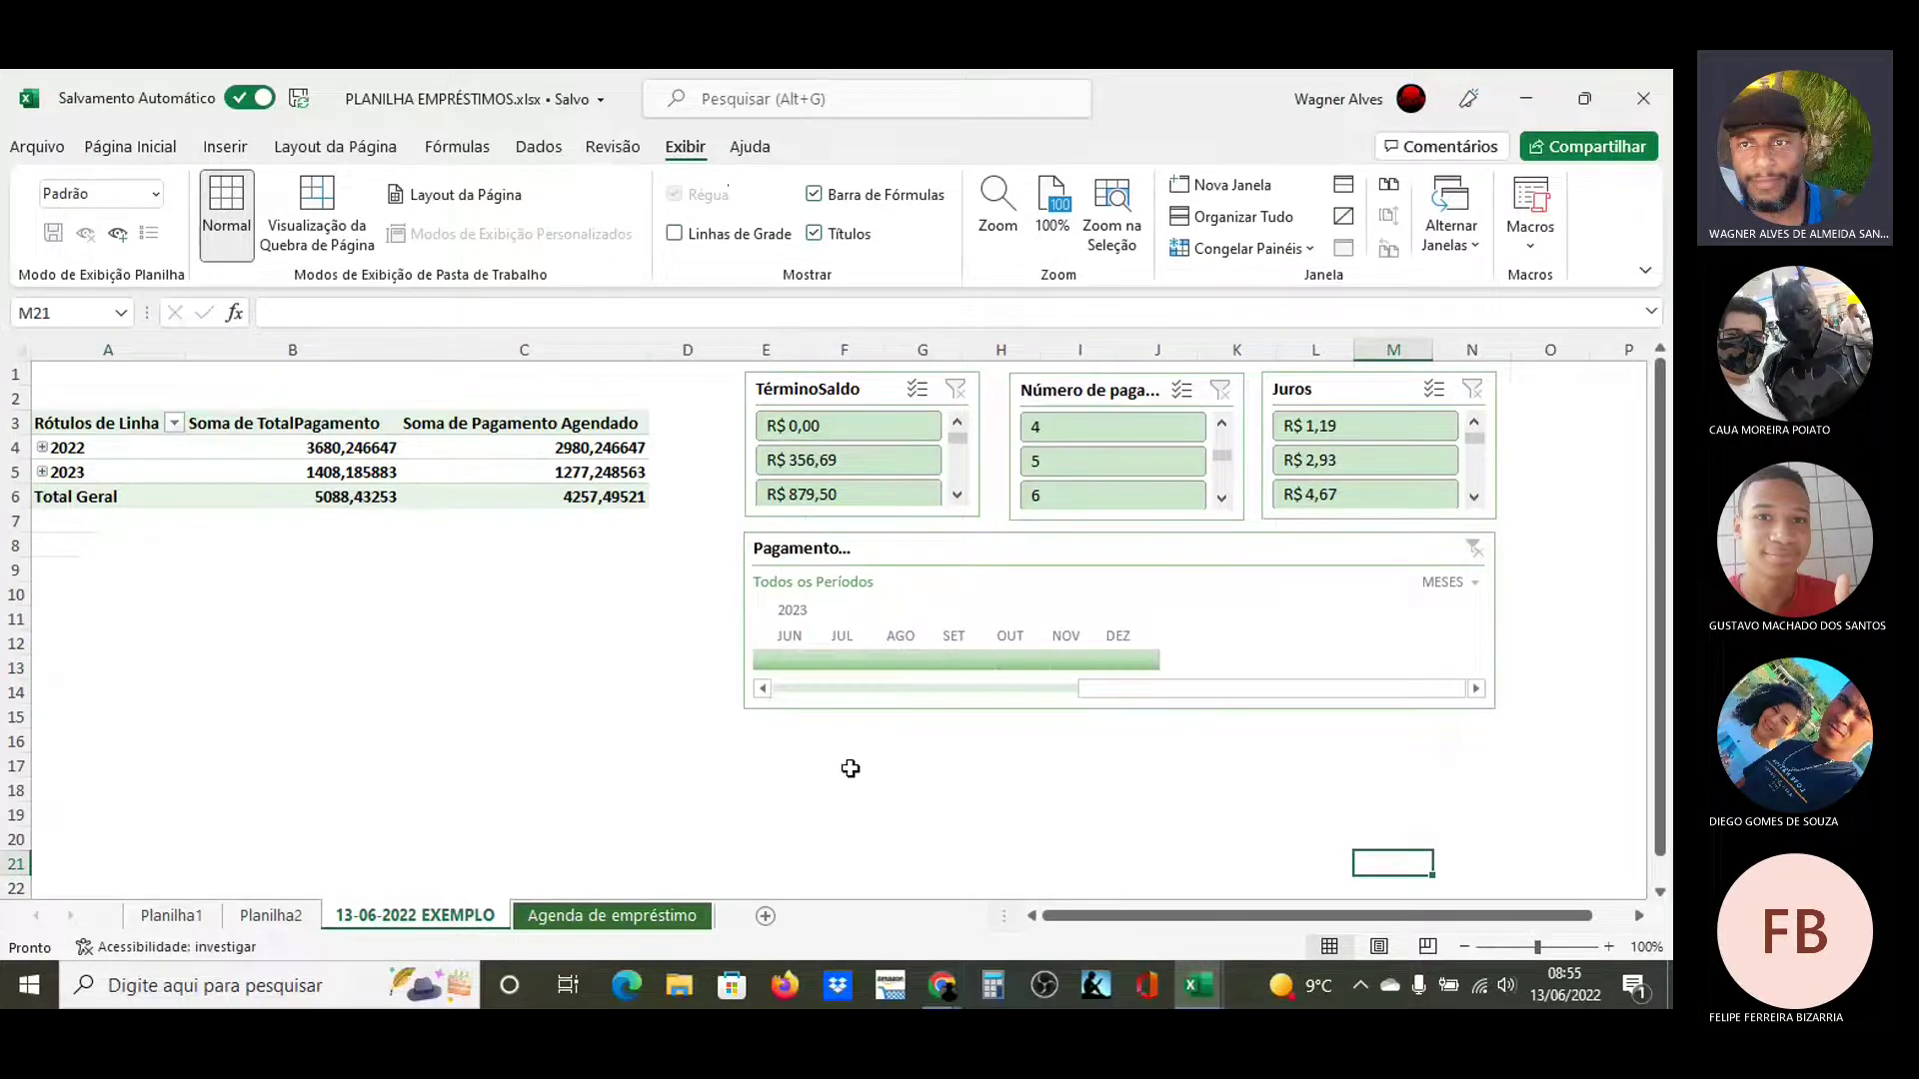
Filter the pivot table by February 2022 and January 2022 individually on the payment date timeline, and clear the timeline's filter
drag(1101, 694, 1167, 704)
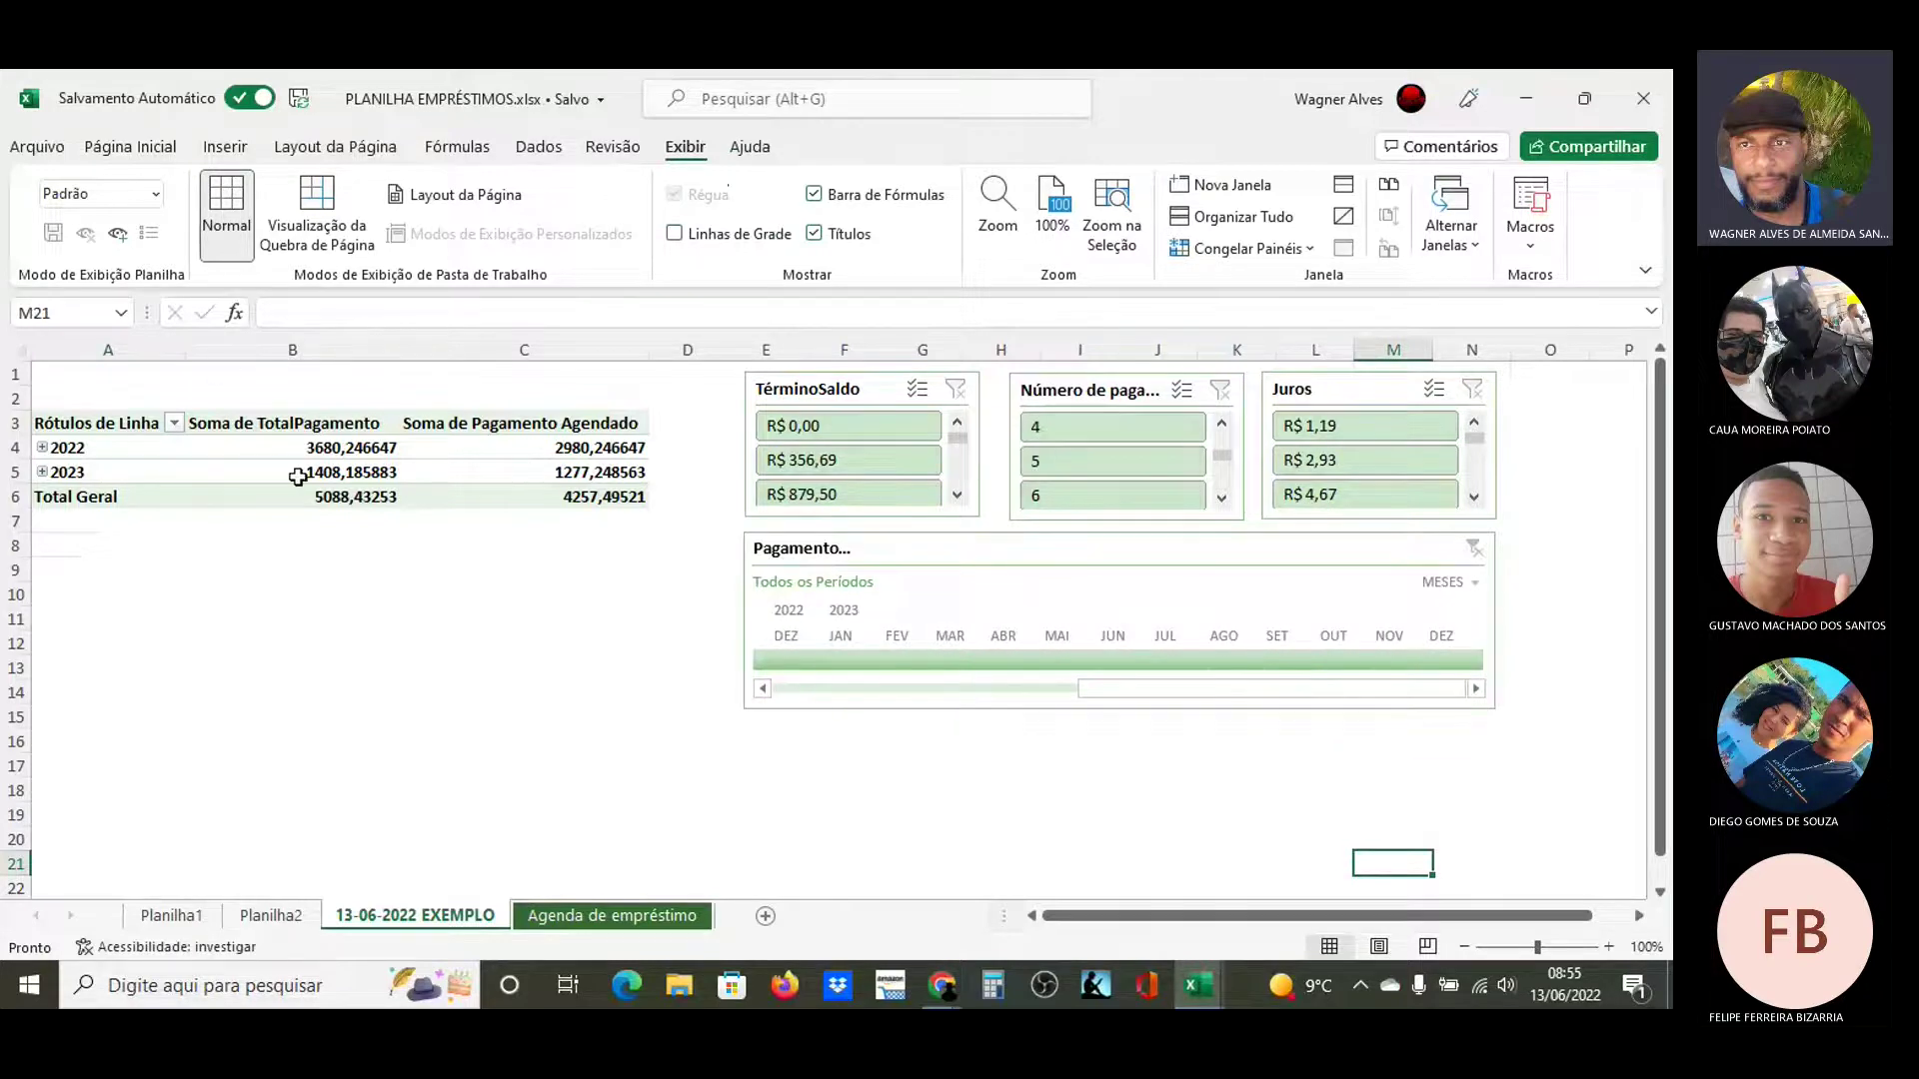
mouse_move(298, 477)
drag(1103, 688, 771, 680)
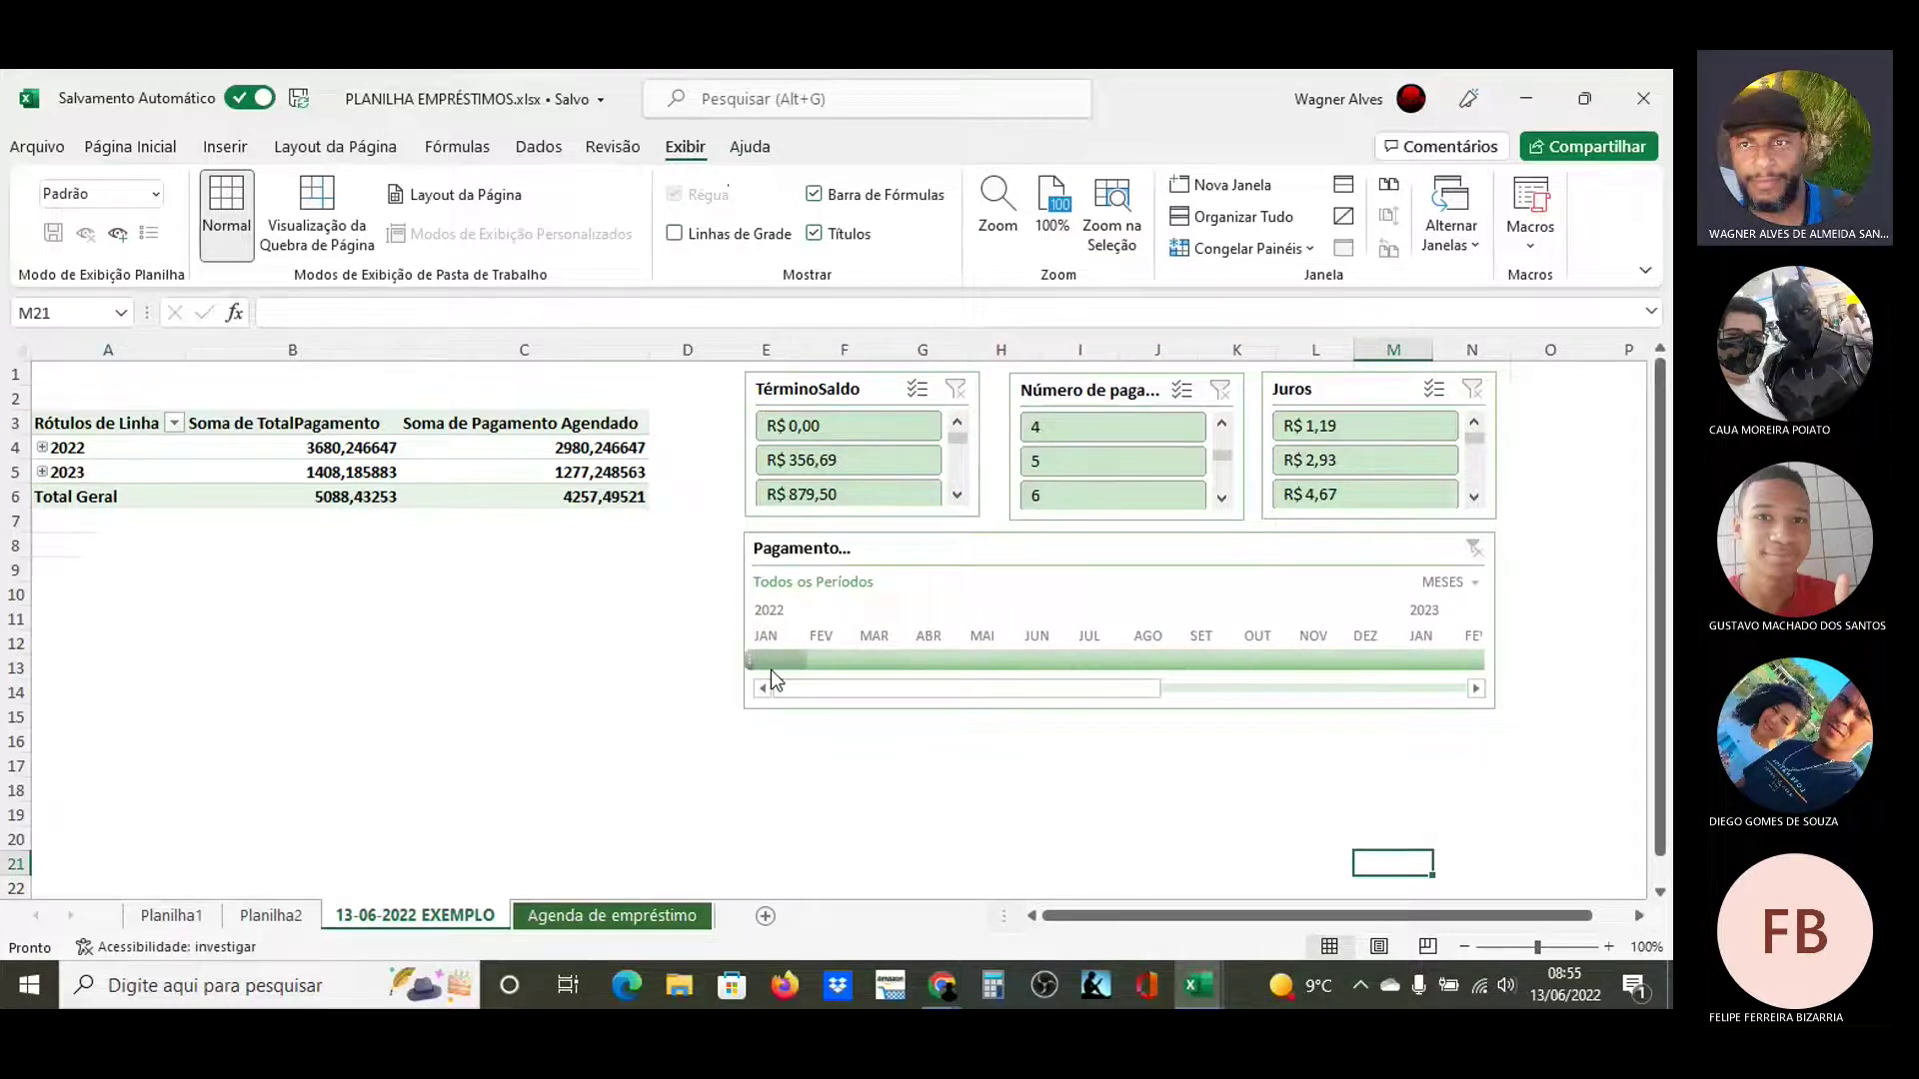
click(835, 663)
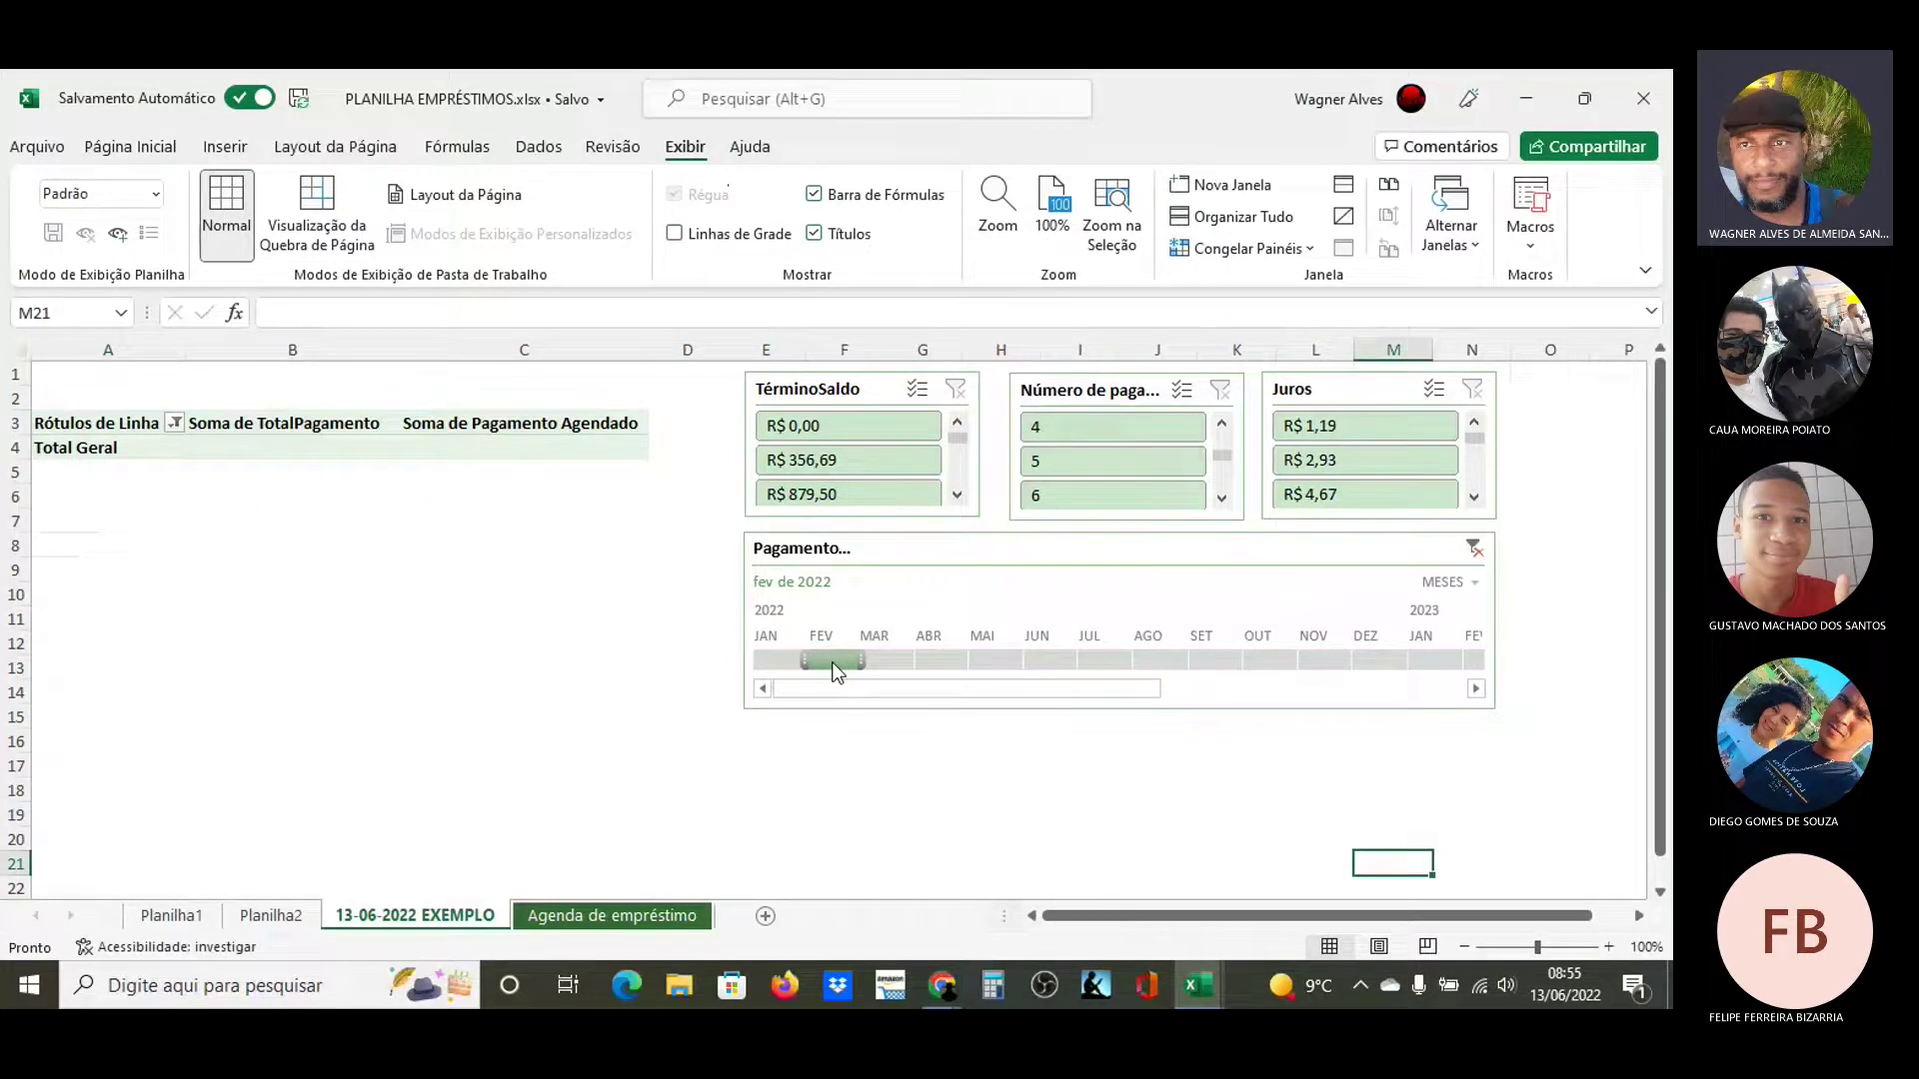
click(773, 661)
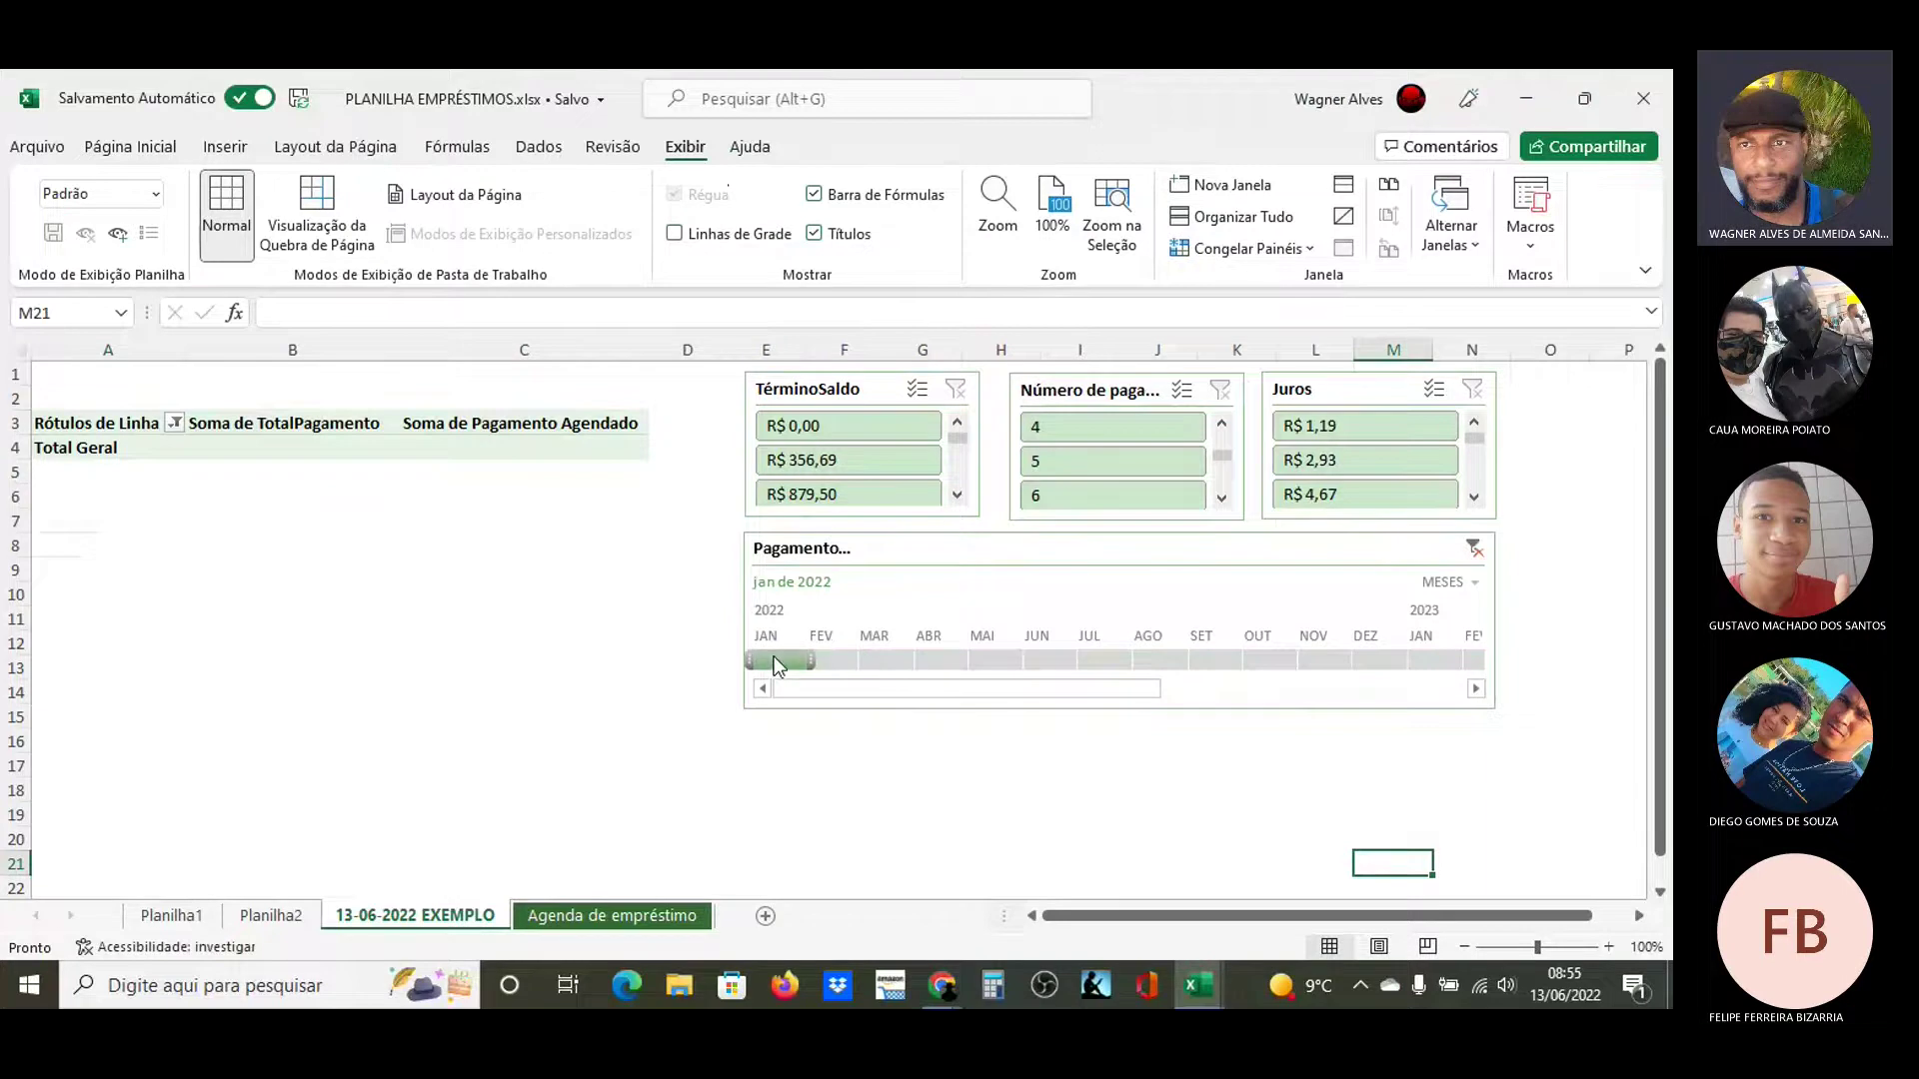
click(1484, 556)
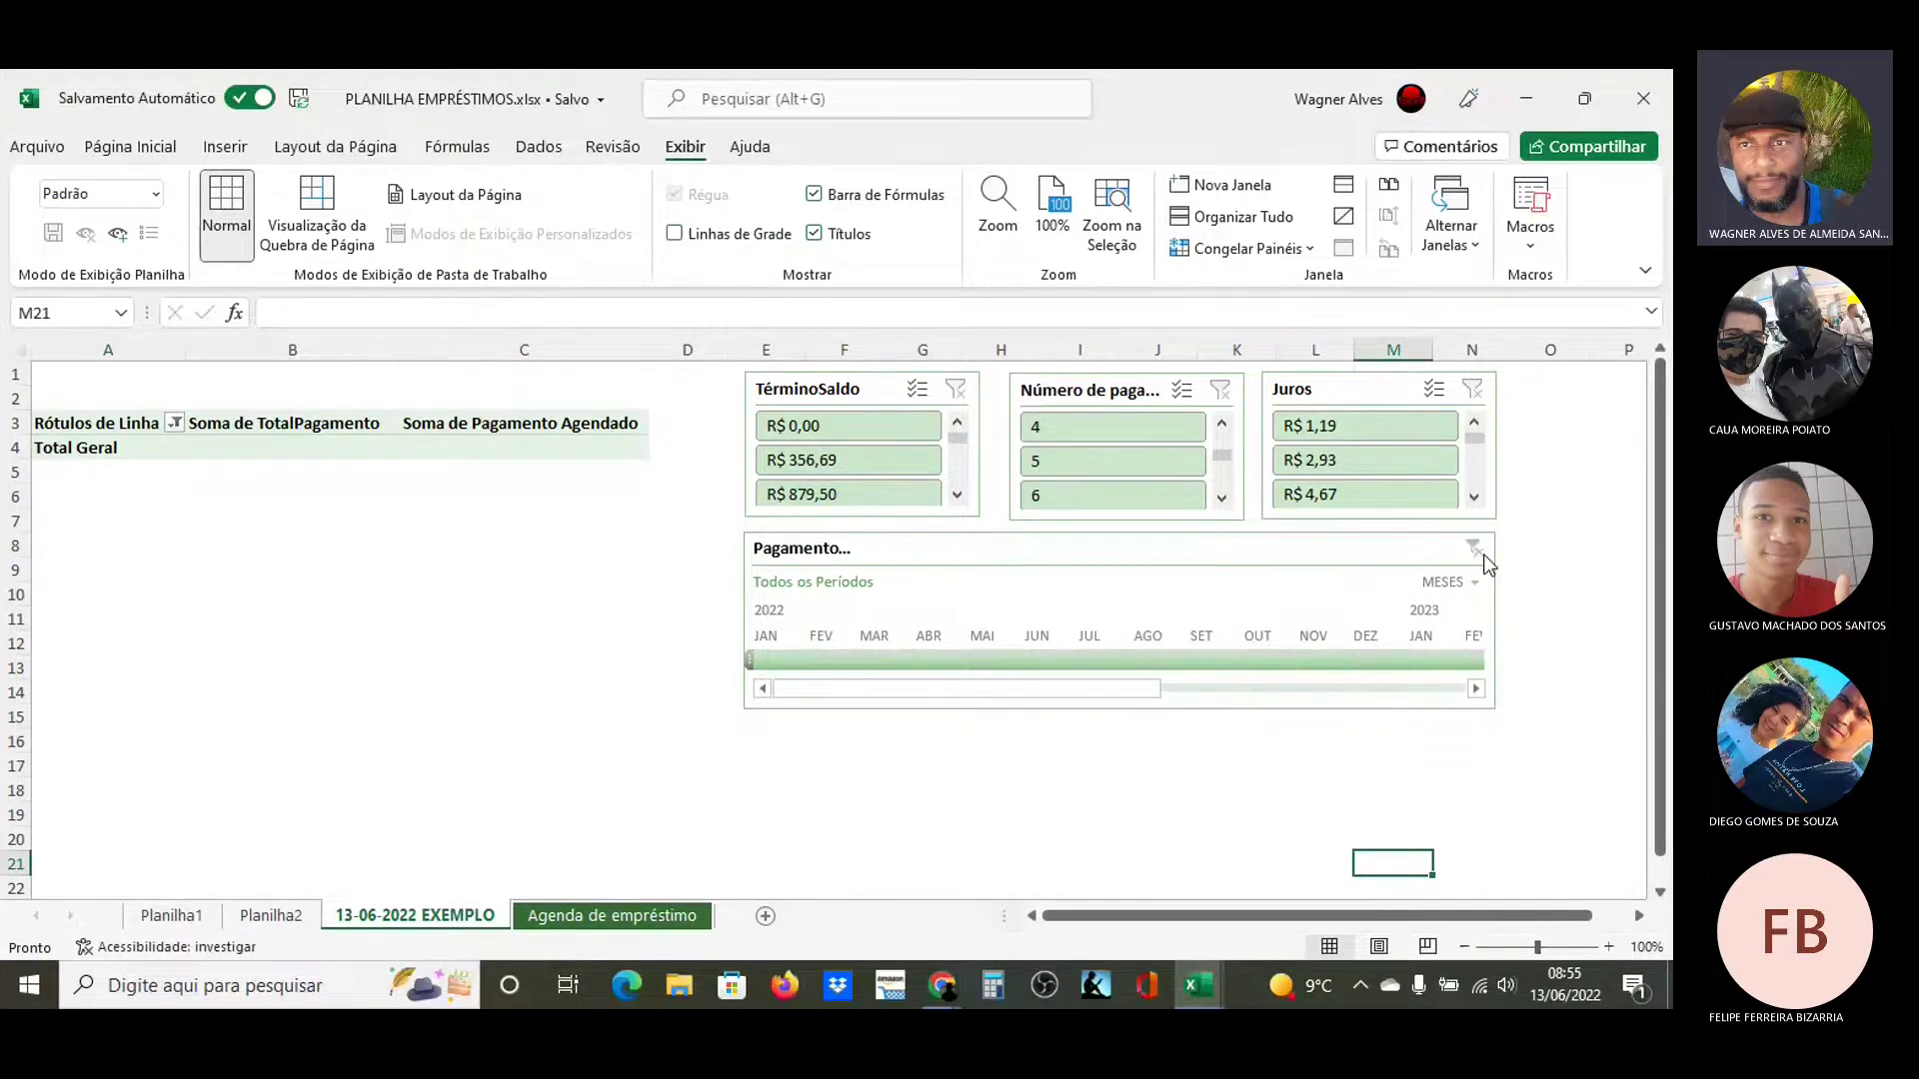
Filter the pivot table to the period January to July 2022 with the payment date timeline
click(1476, 689)
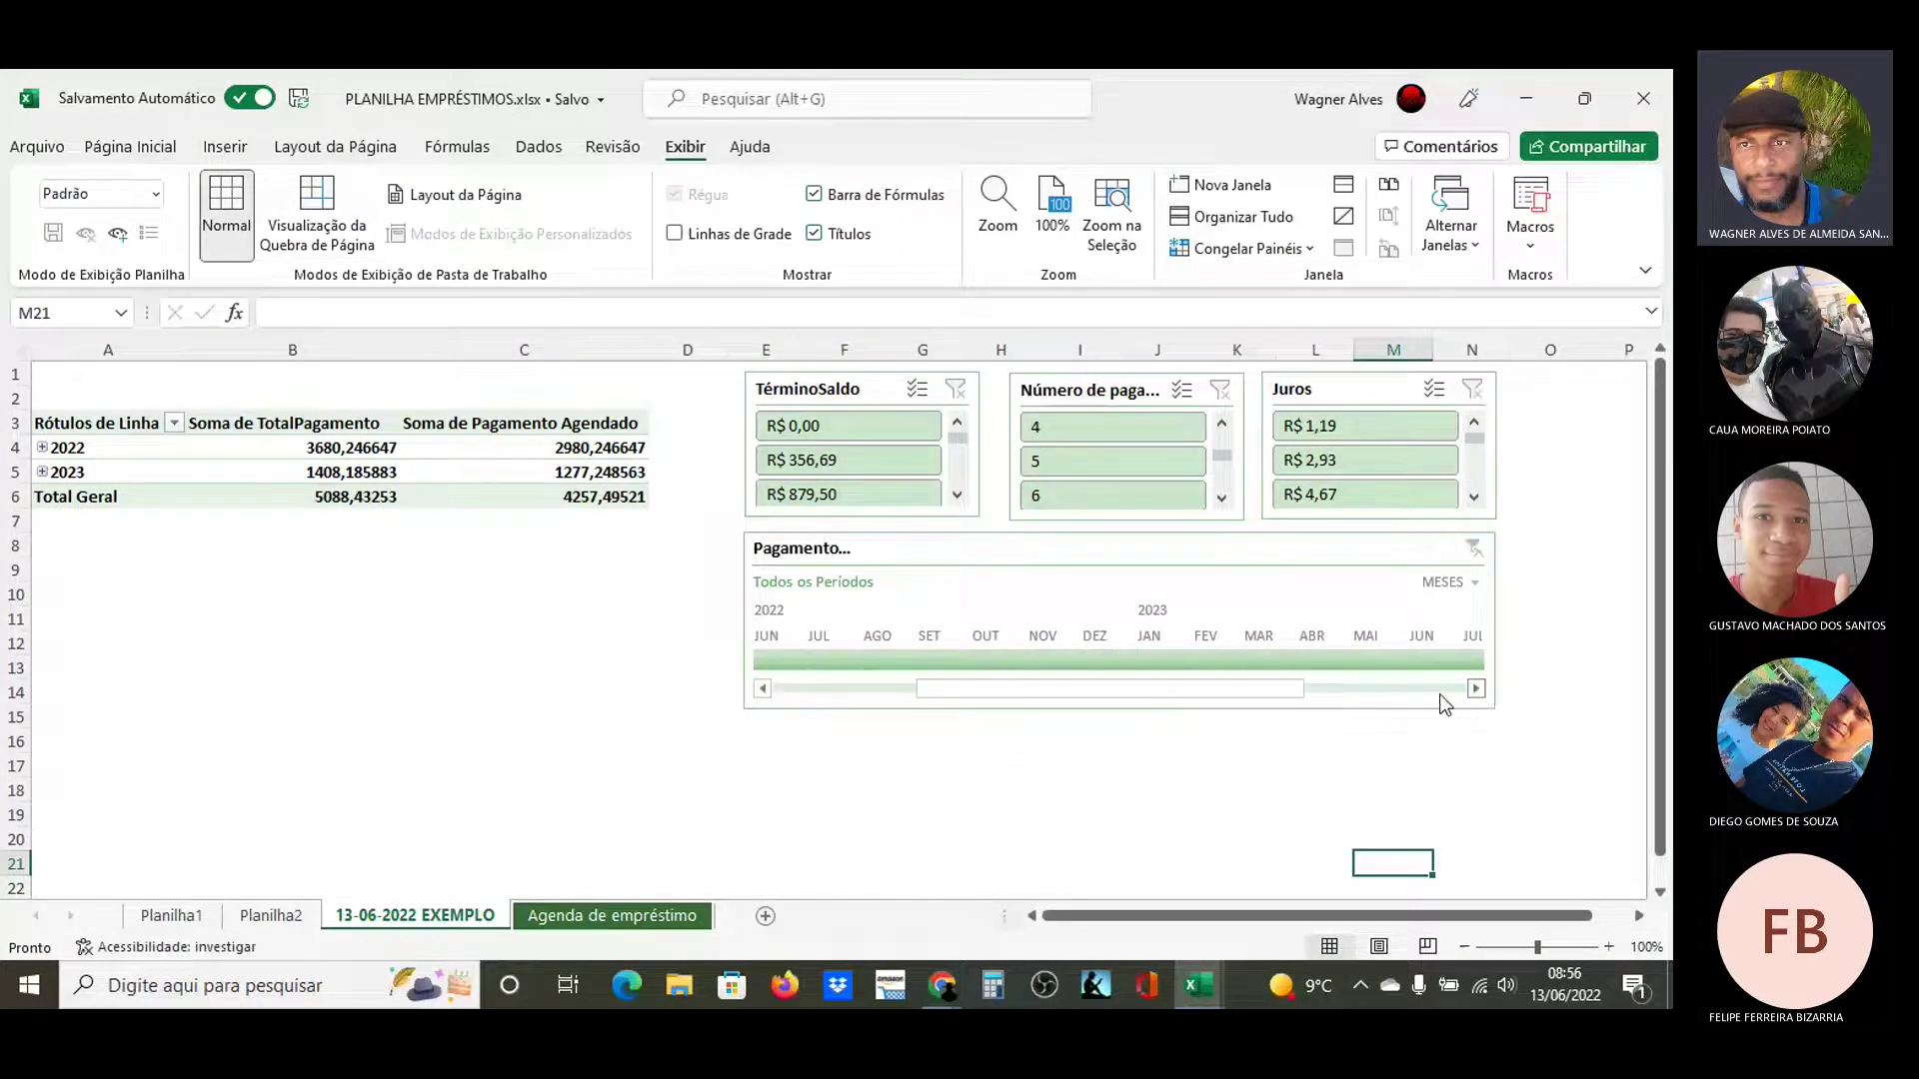
click(764, 690)
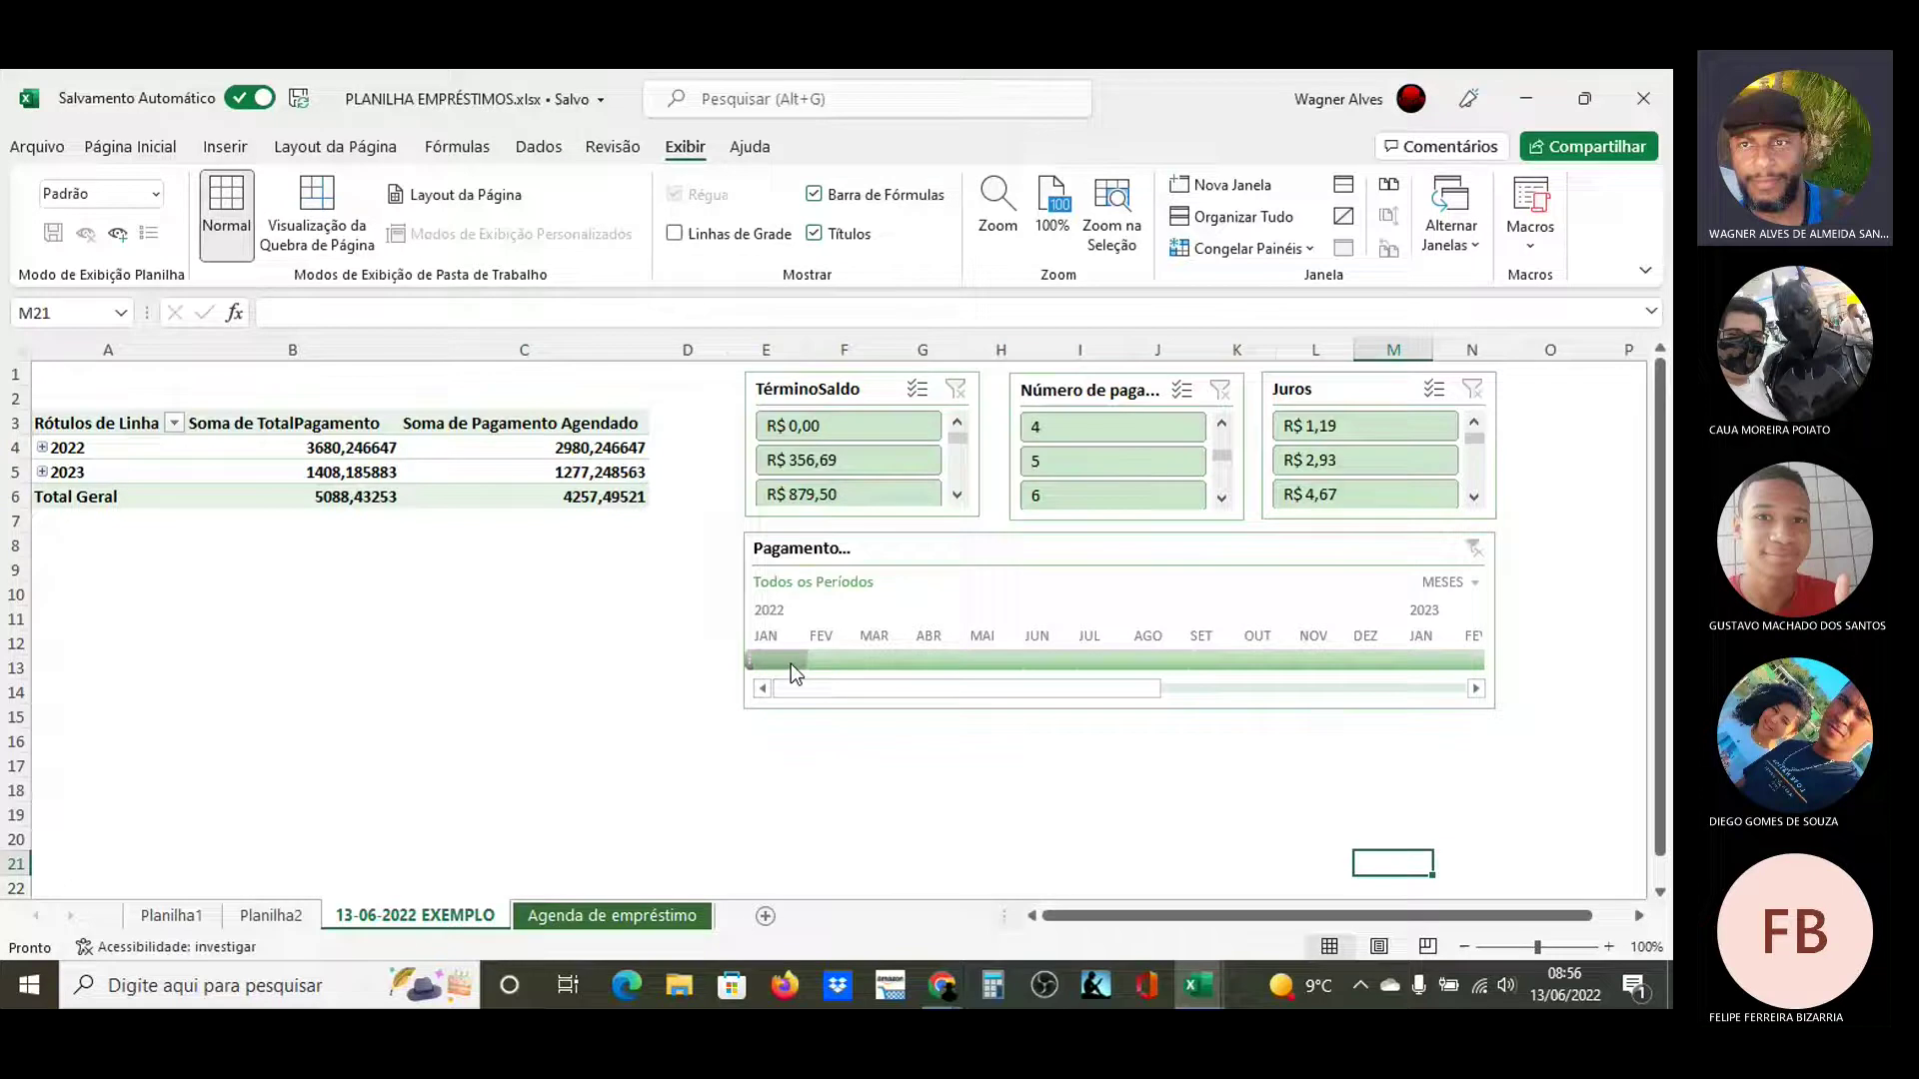
click(790, 663)
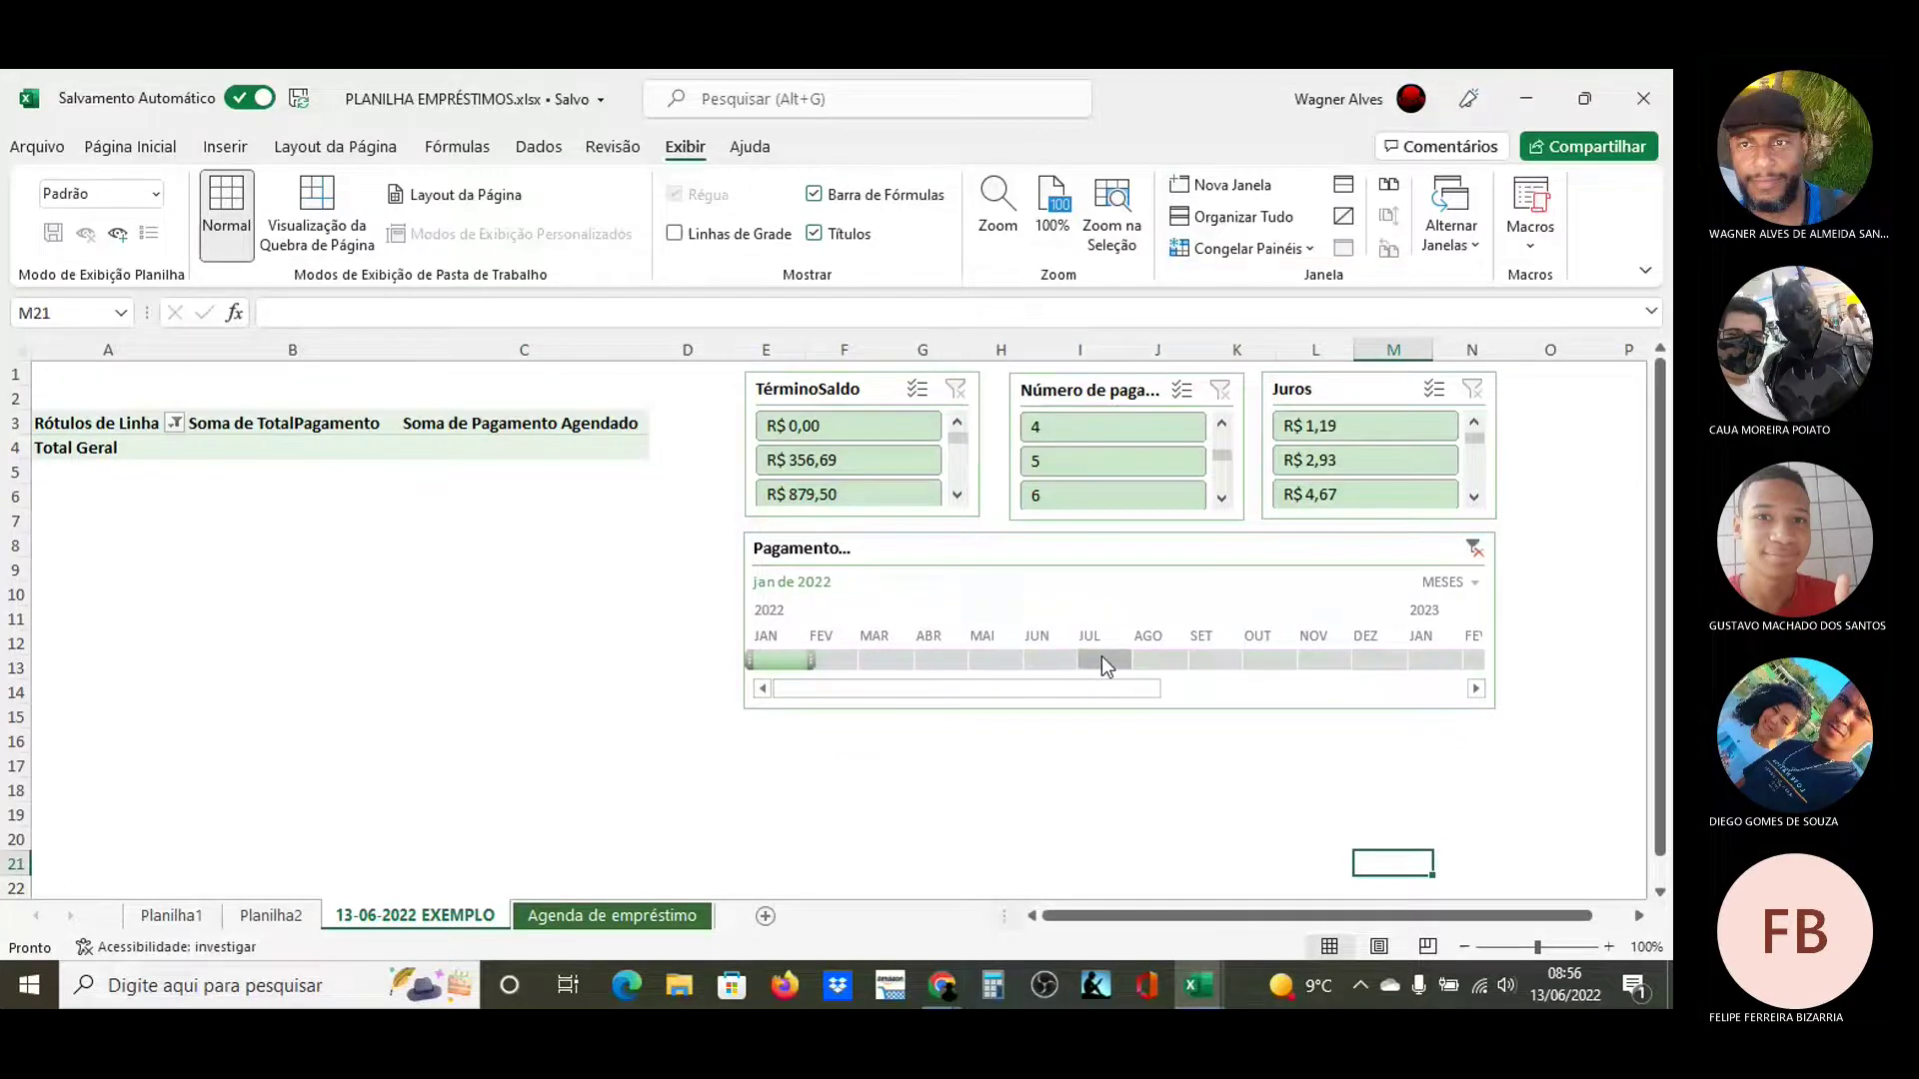
click(1152, 744)
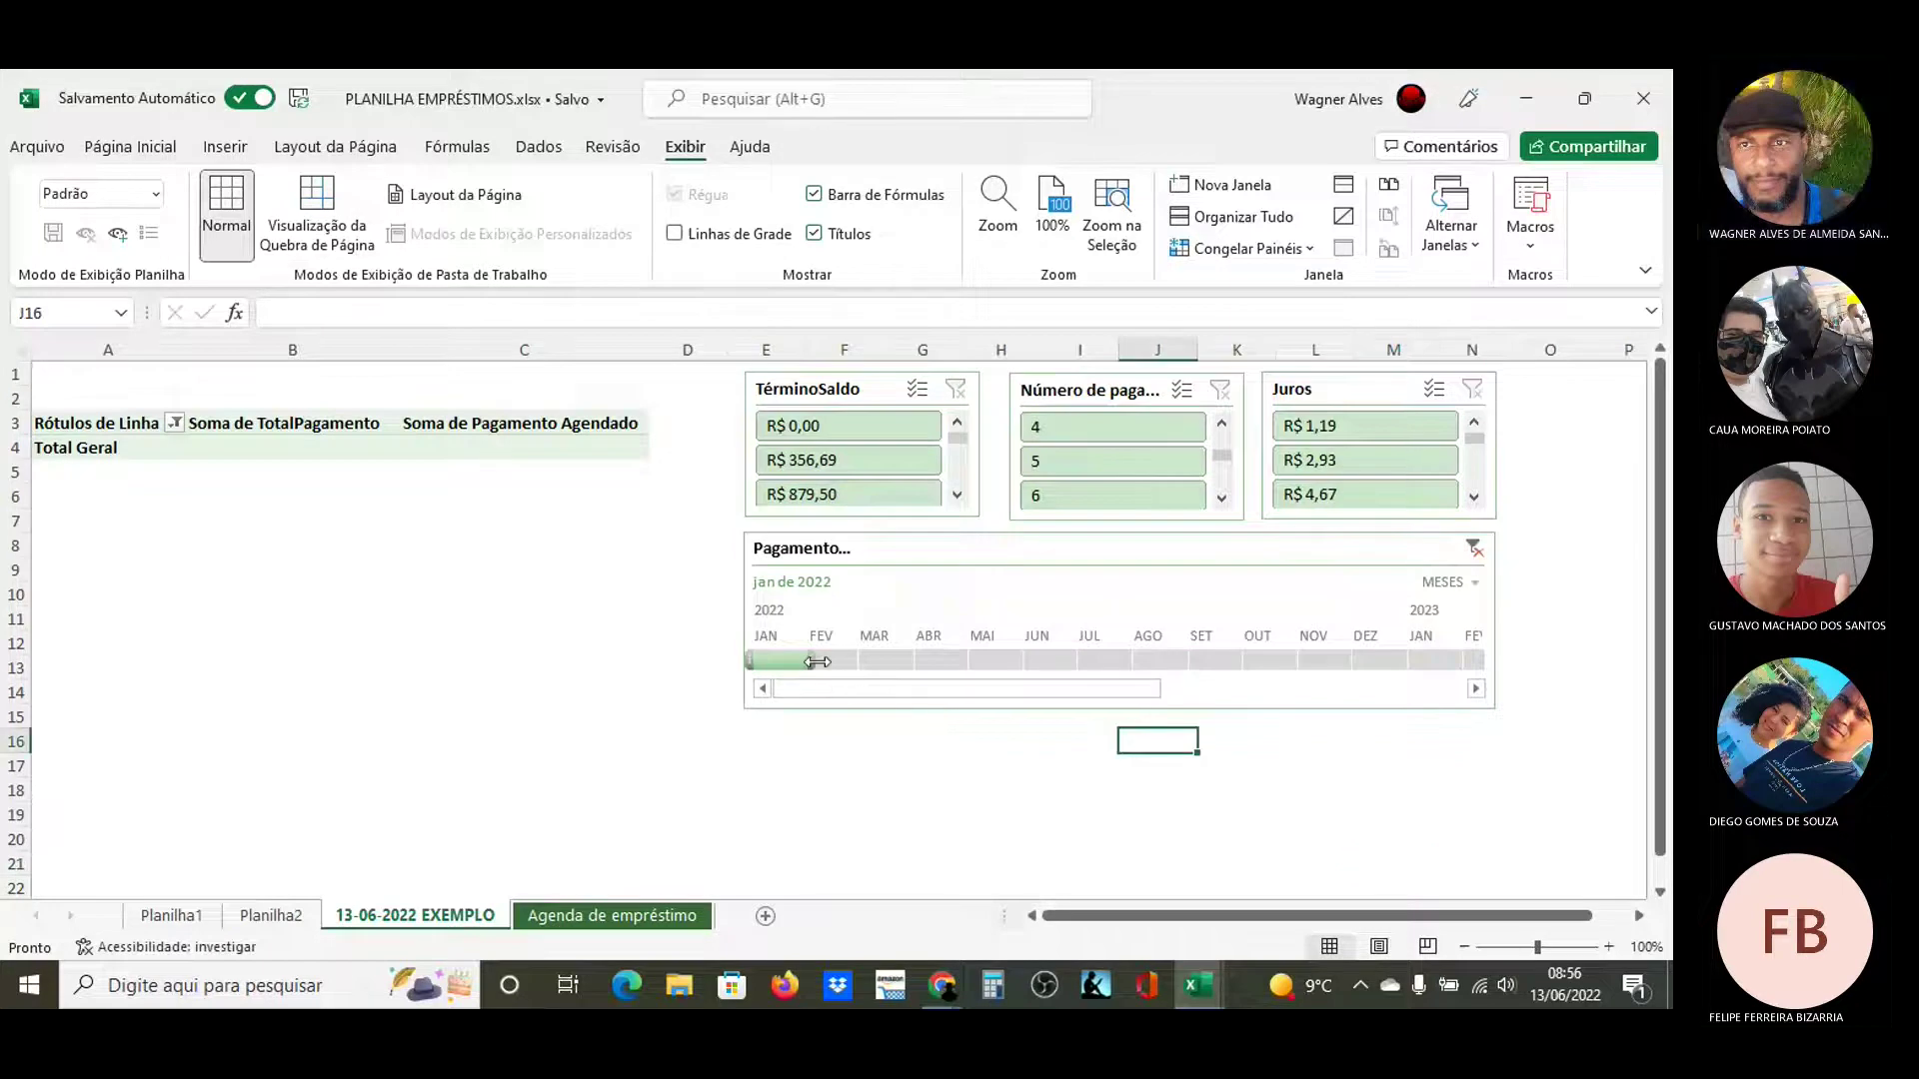
drag(807, 659, 1140, 648)
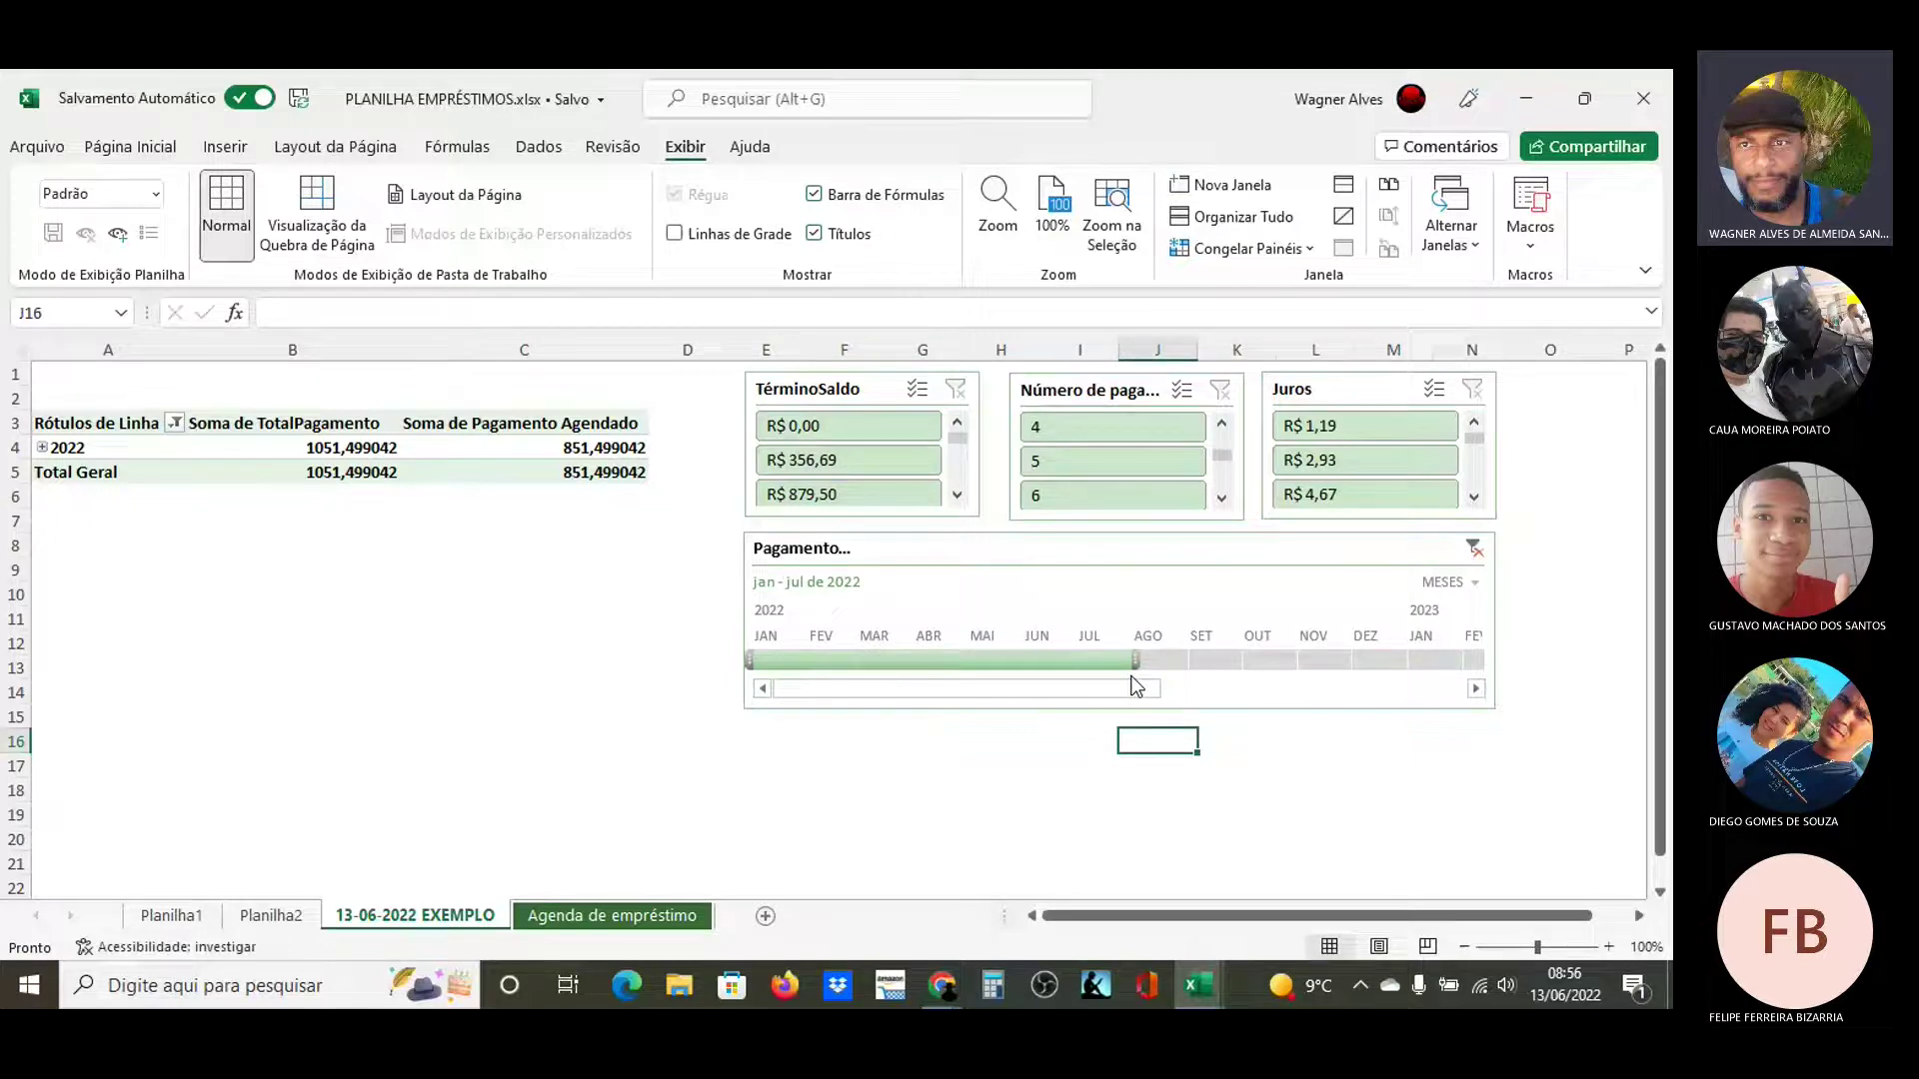
Filter the pivot table by payment number 4 and clear that slicer's filter
click(1108, 432)
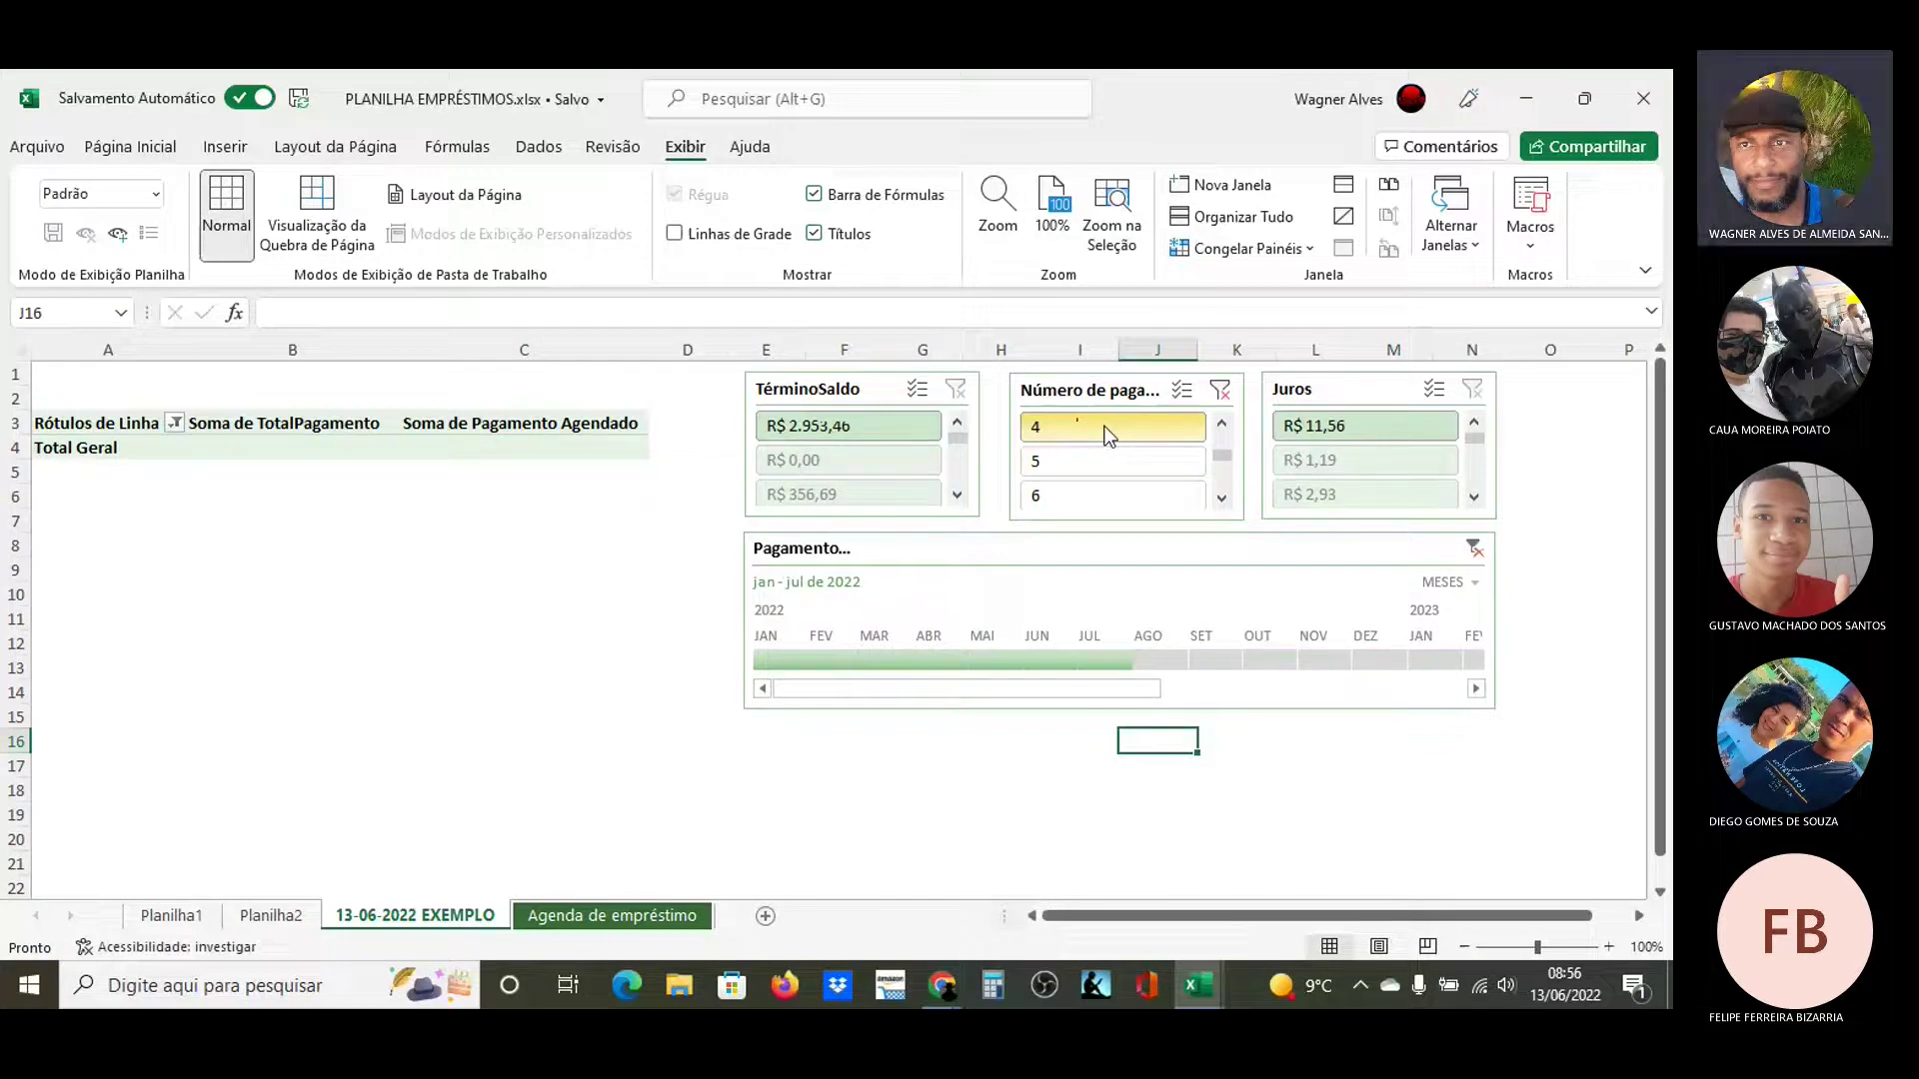
click(1220, 391)
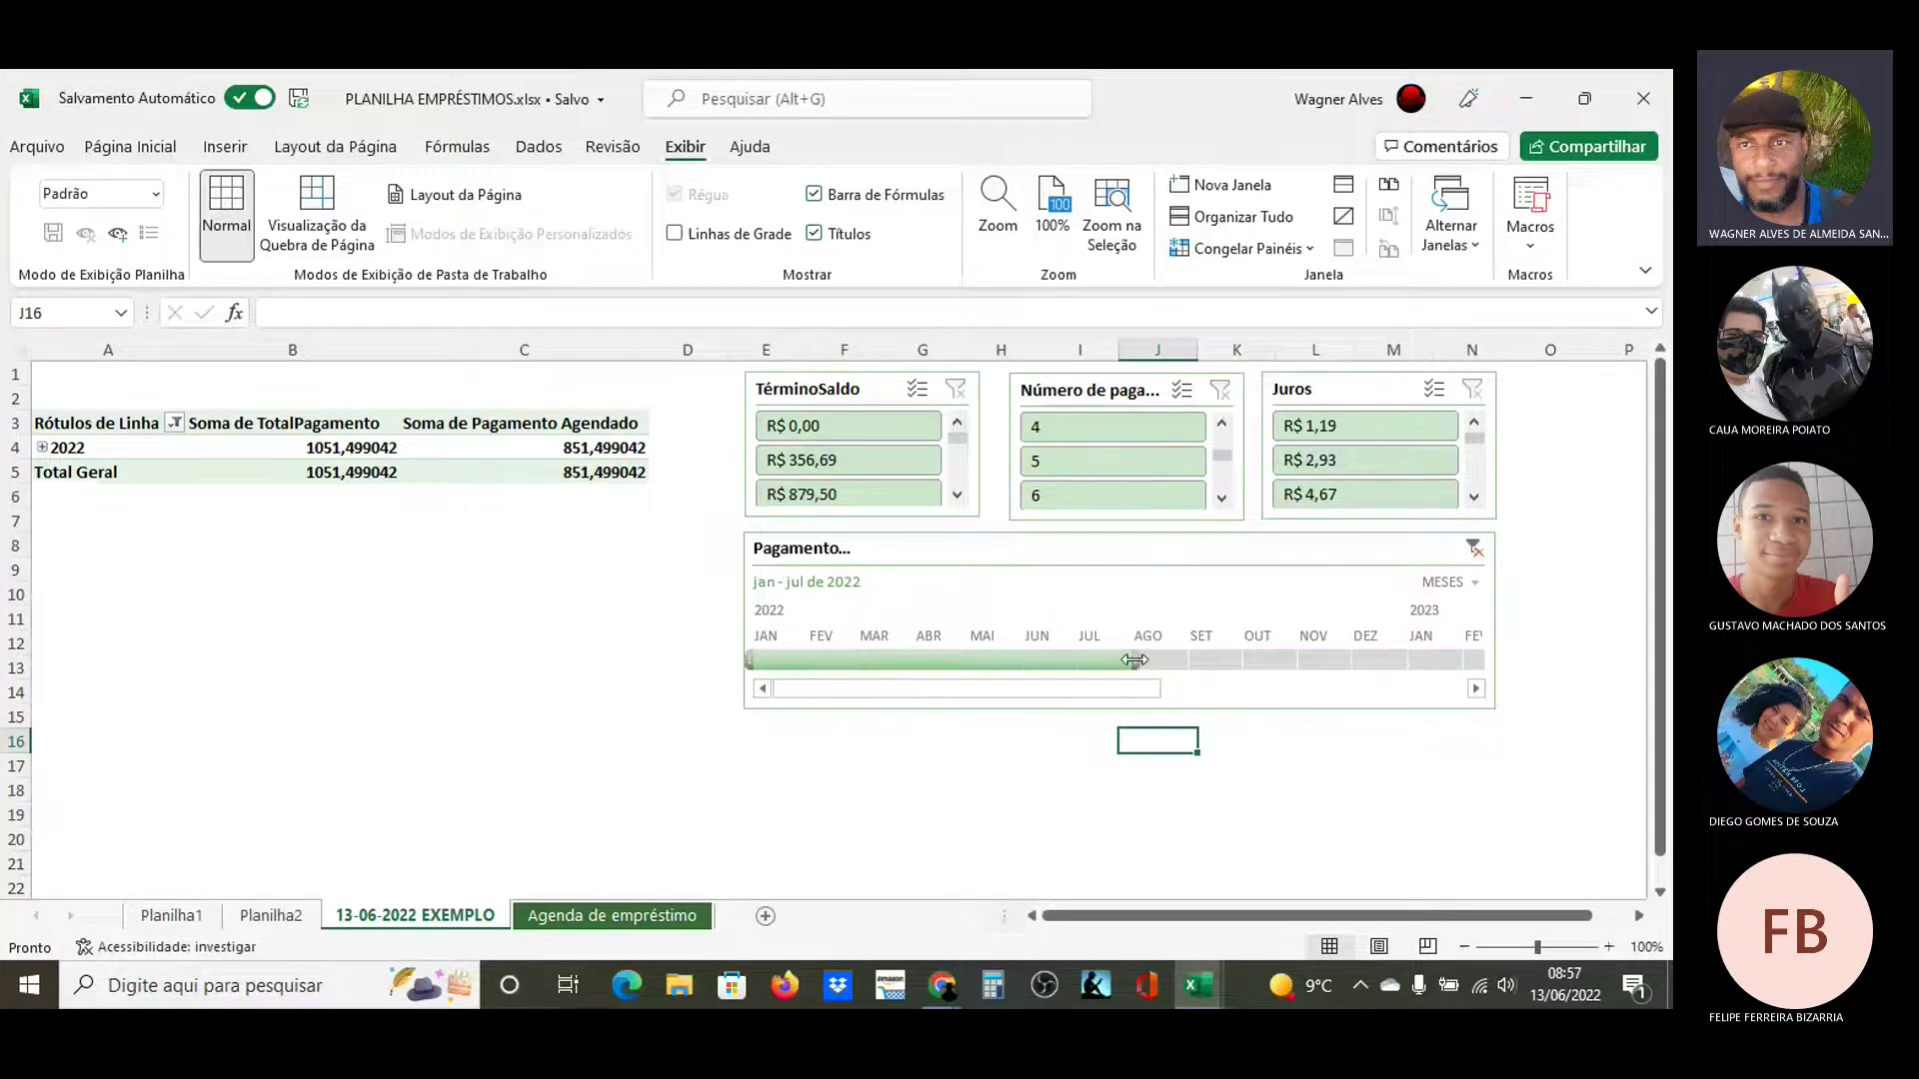
Extend the timeline's period to January to August 2022 and shorten it to January to March 2022
drag(1134, 660, 1183, 663)
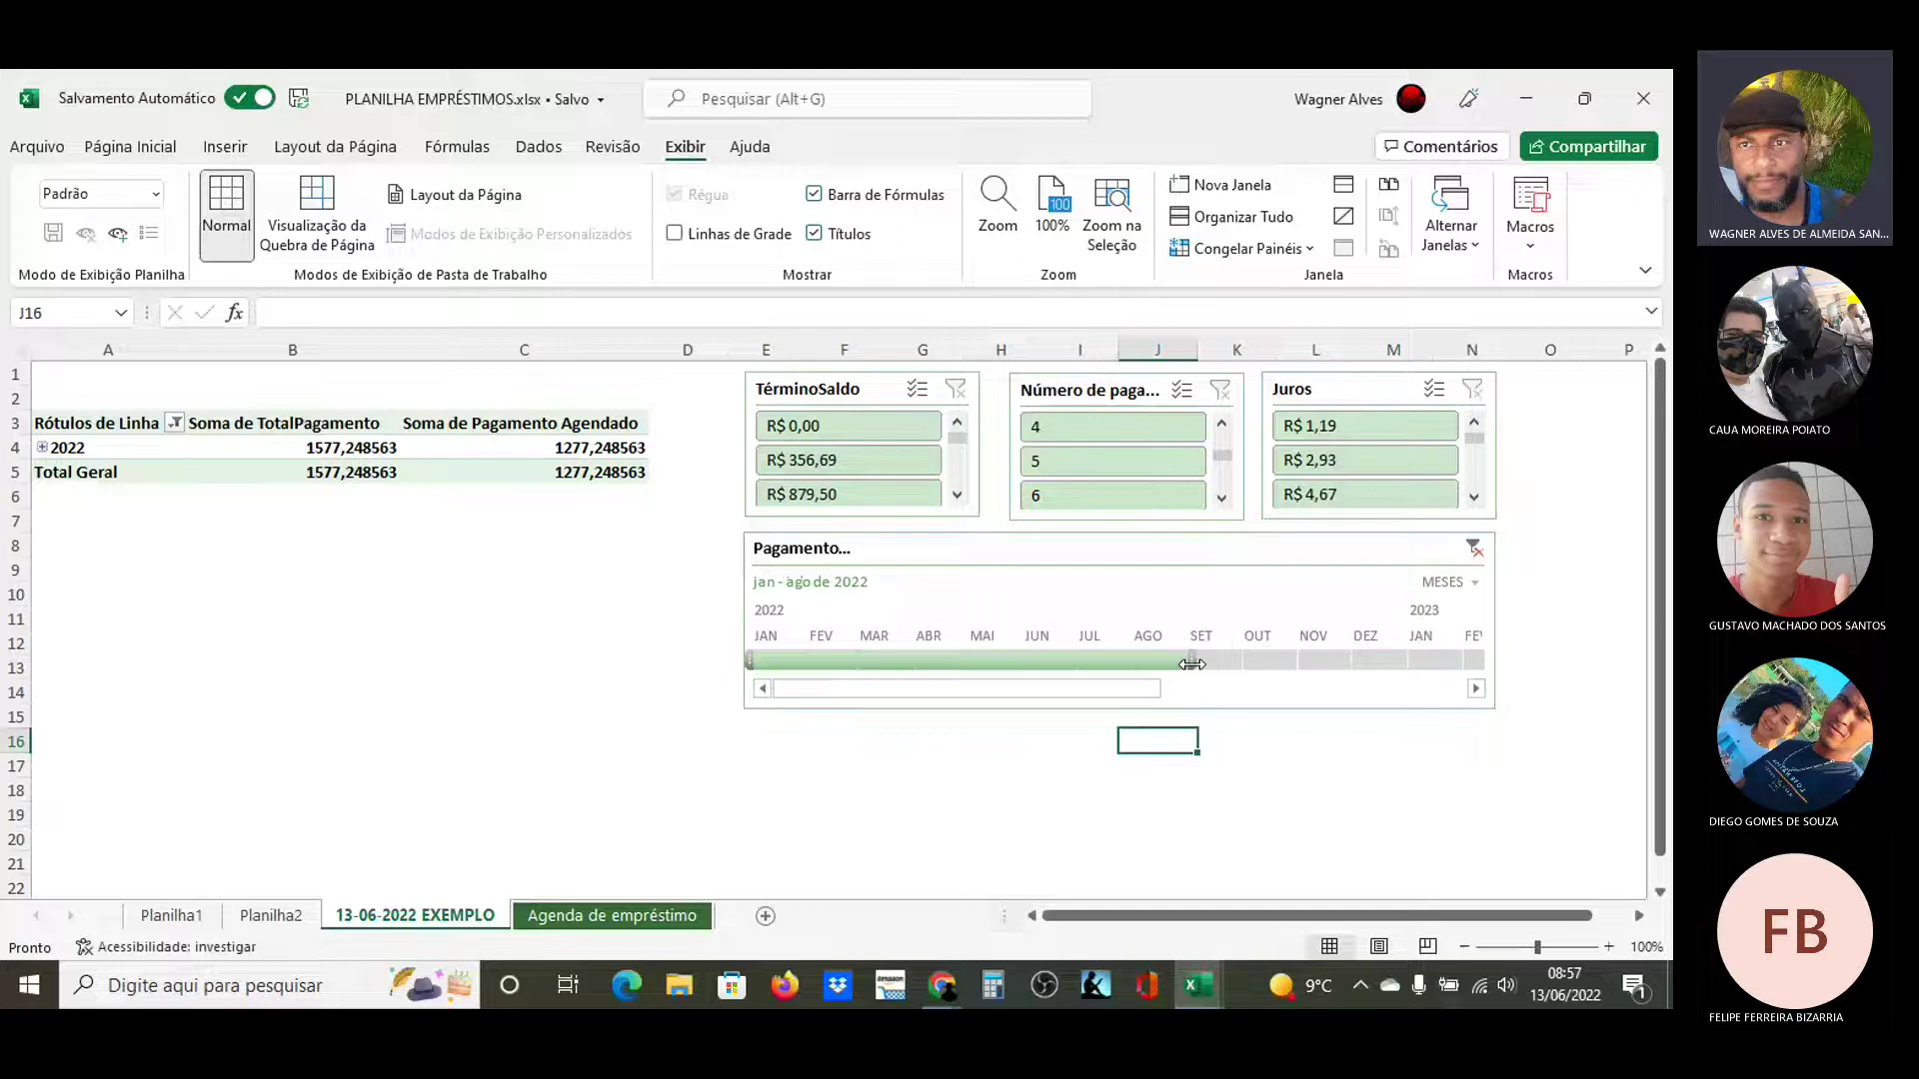
drag(1191, 664, 886, 668)
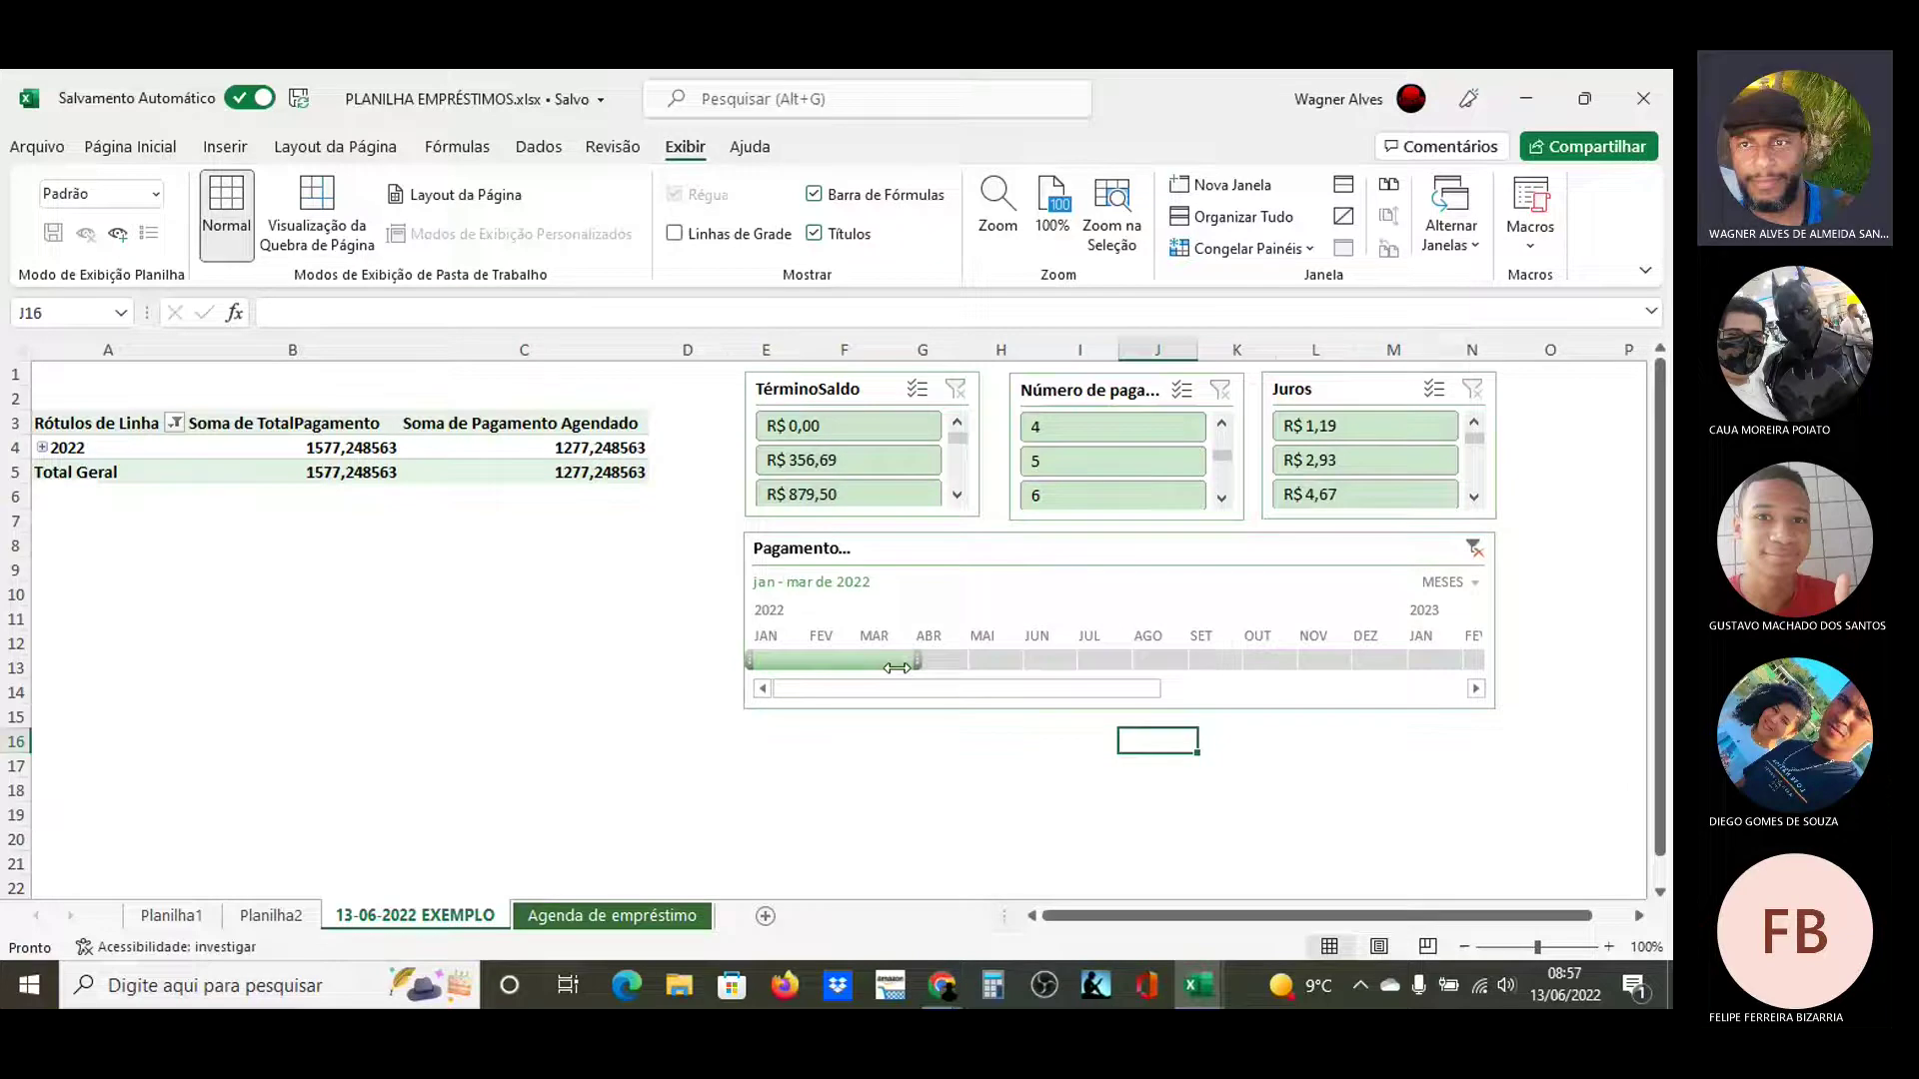
click(896, 668)
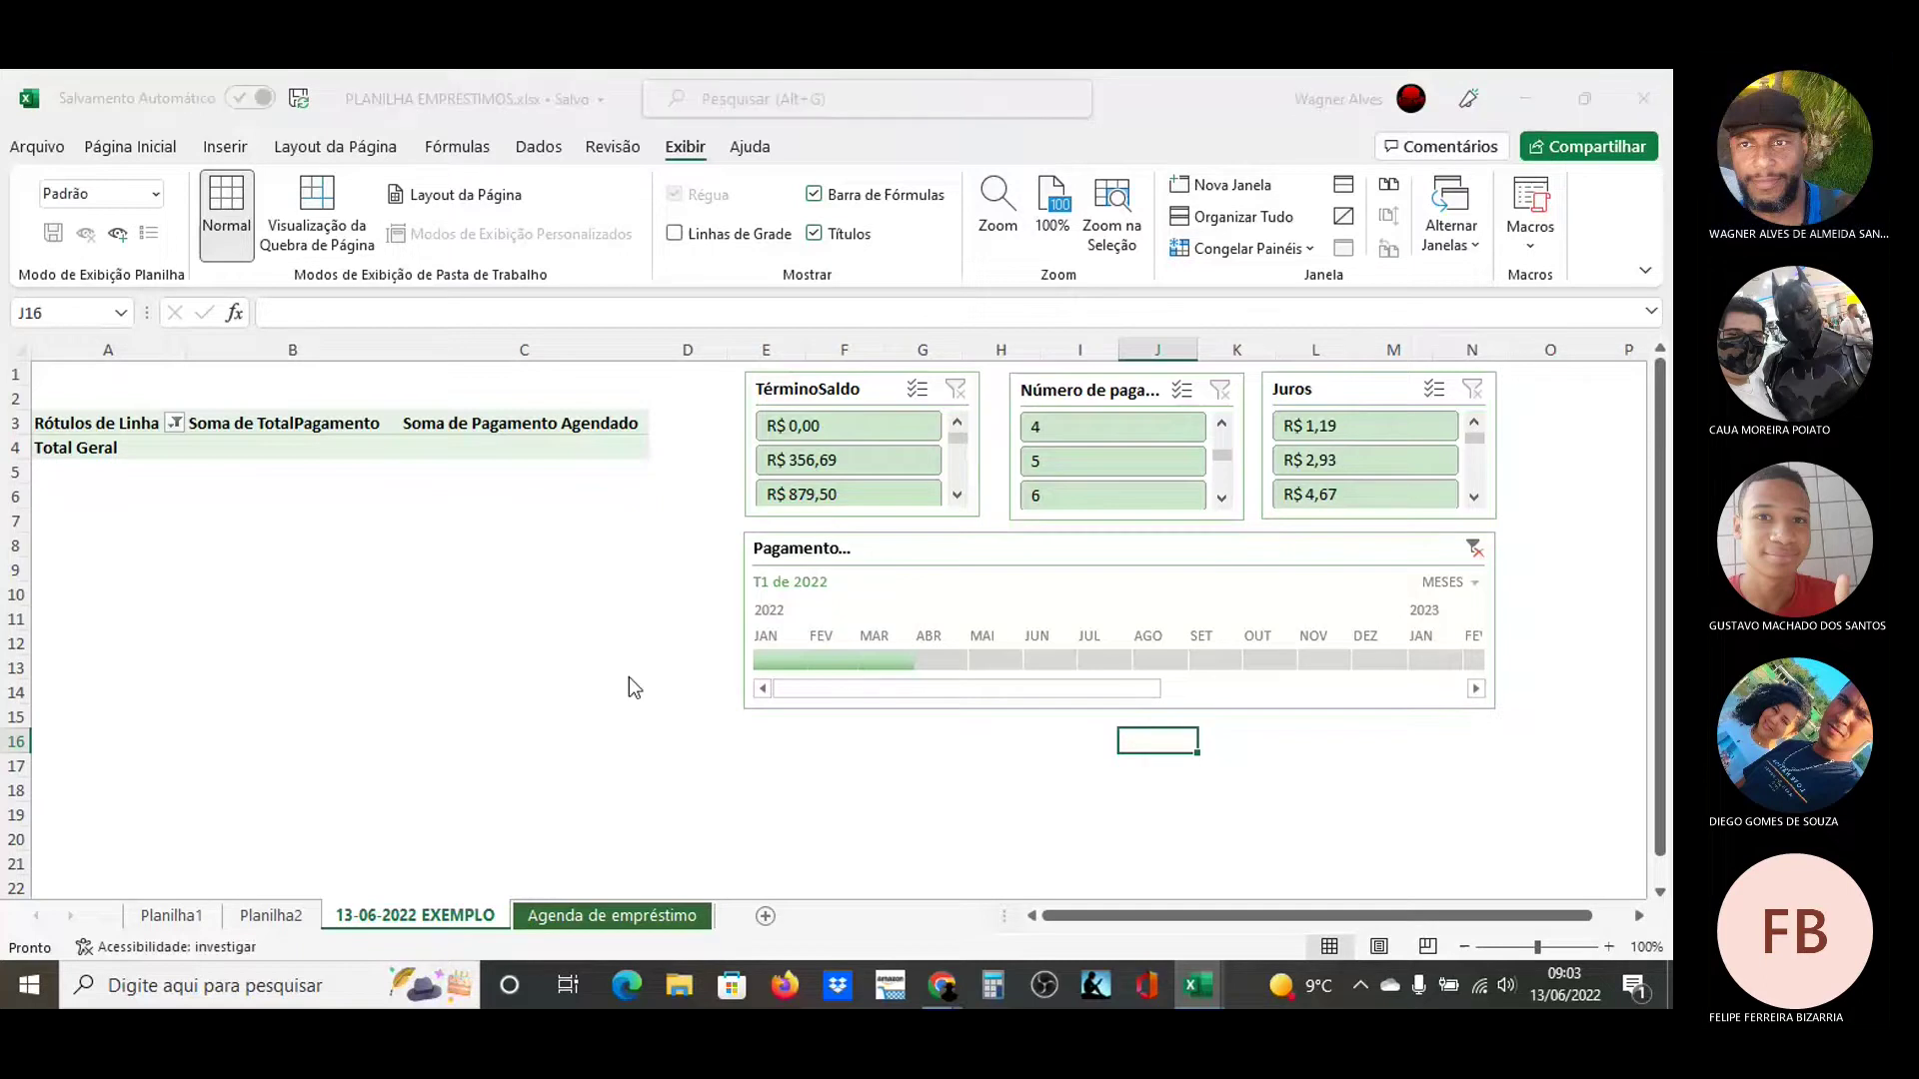
Switch to the Microsoft Teams meeting in the browser and stop sharing the screen
key(alt+Tab)
key(alt+Tab)
key(alt+Tab)
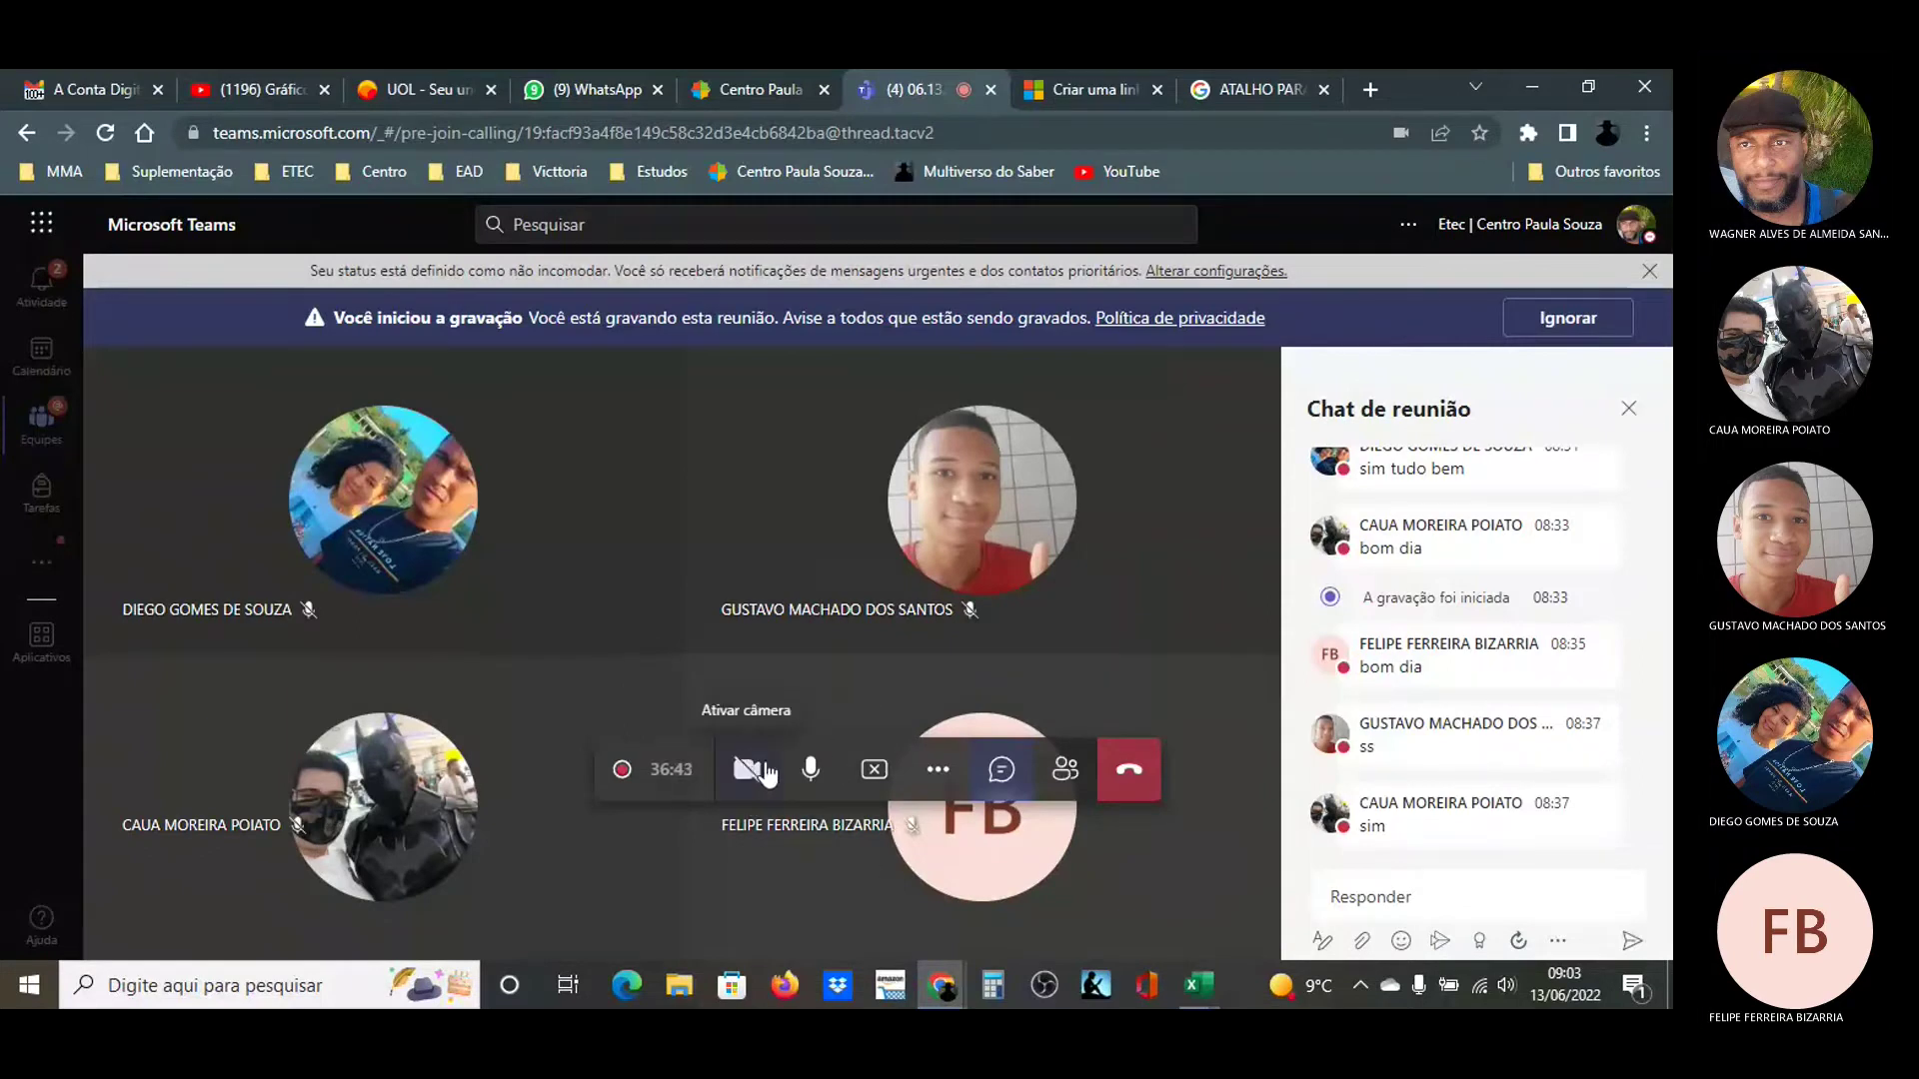
click(874, 770)
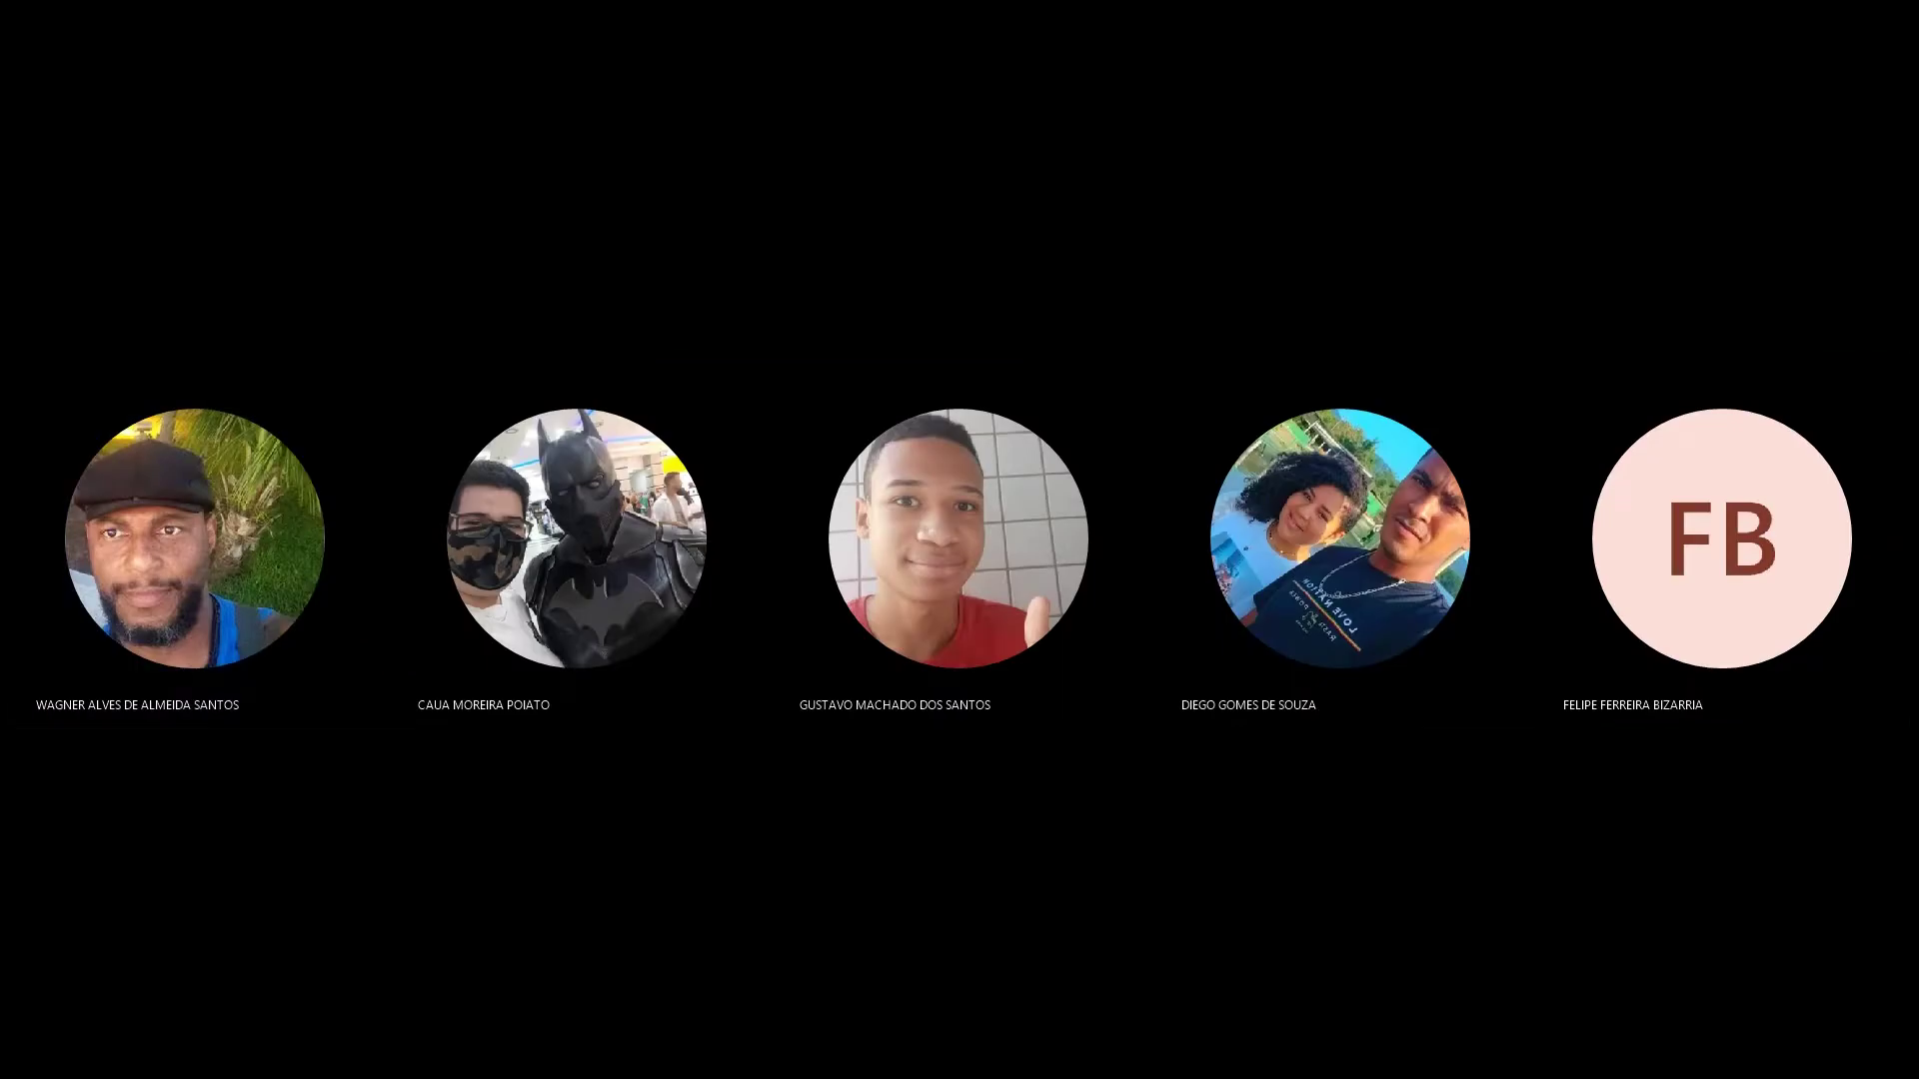